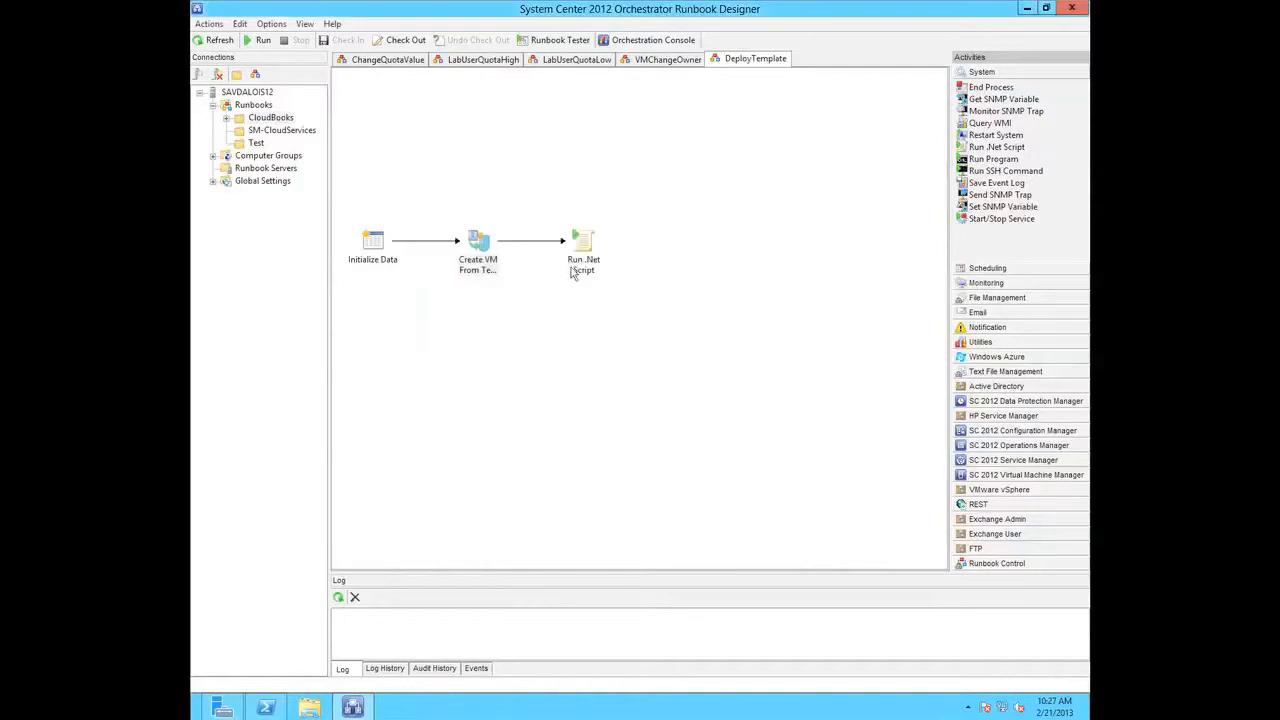
# Examine the PowerShell script inside the Run .Net Script activity, including its get-scvirtualmachine line, and leave it without edits
pyautogui.doubleClick(588, 250)
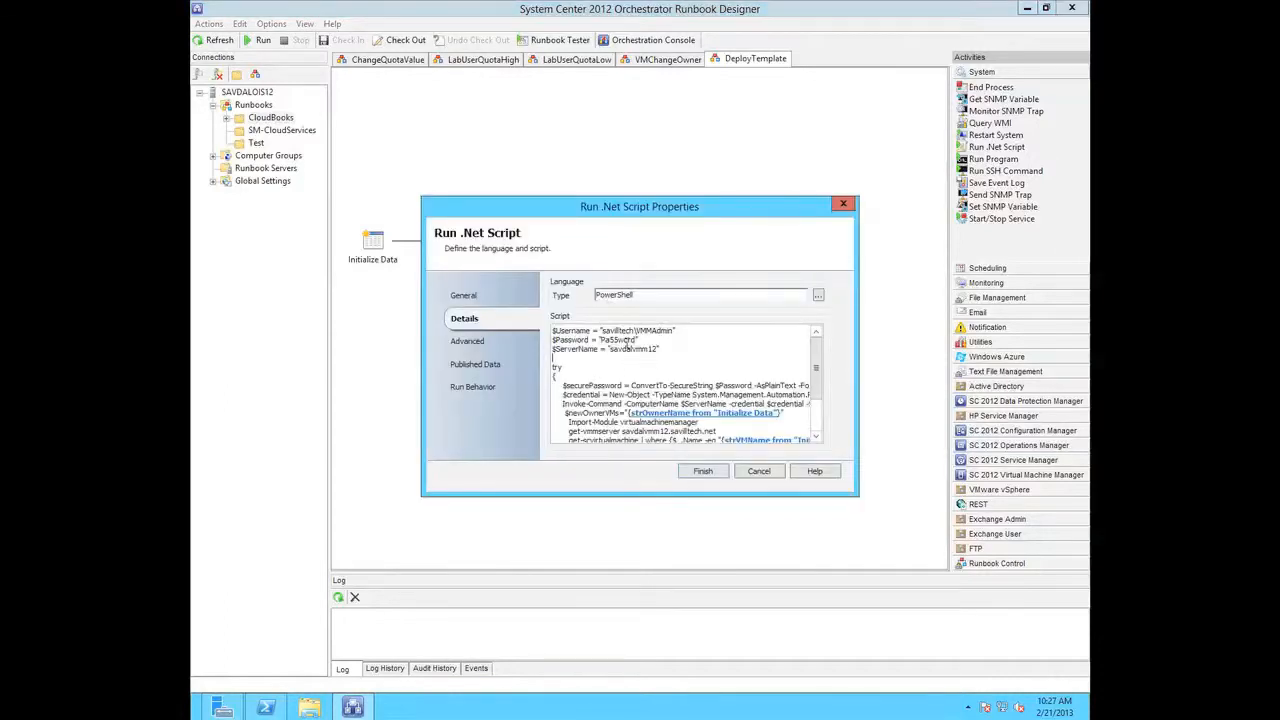
pyautogui.scroll(-2, 640, 355)
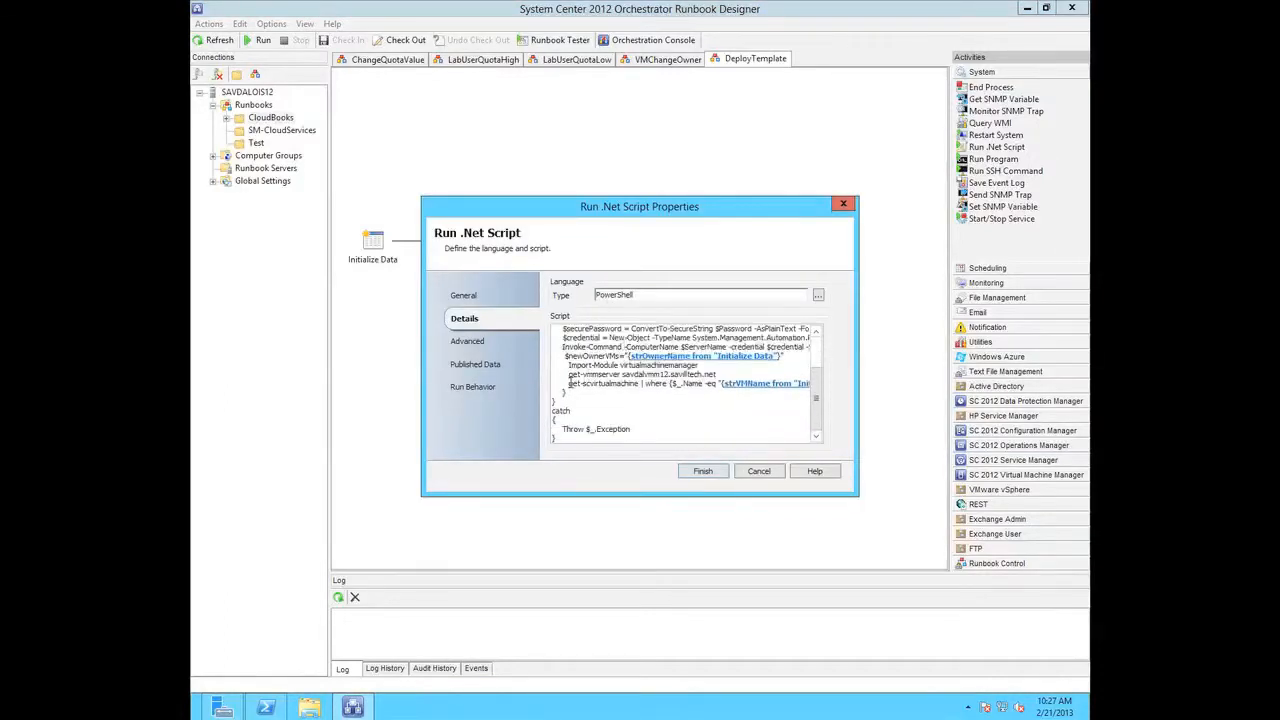
pyautogui.moveTo(568, 384); pyautogui.dragTo(813, 395)
pyautogui.click(762, 474)
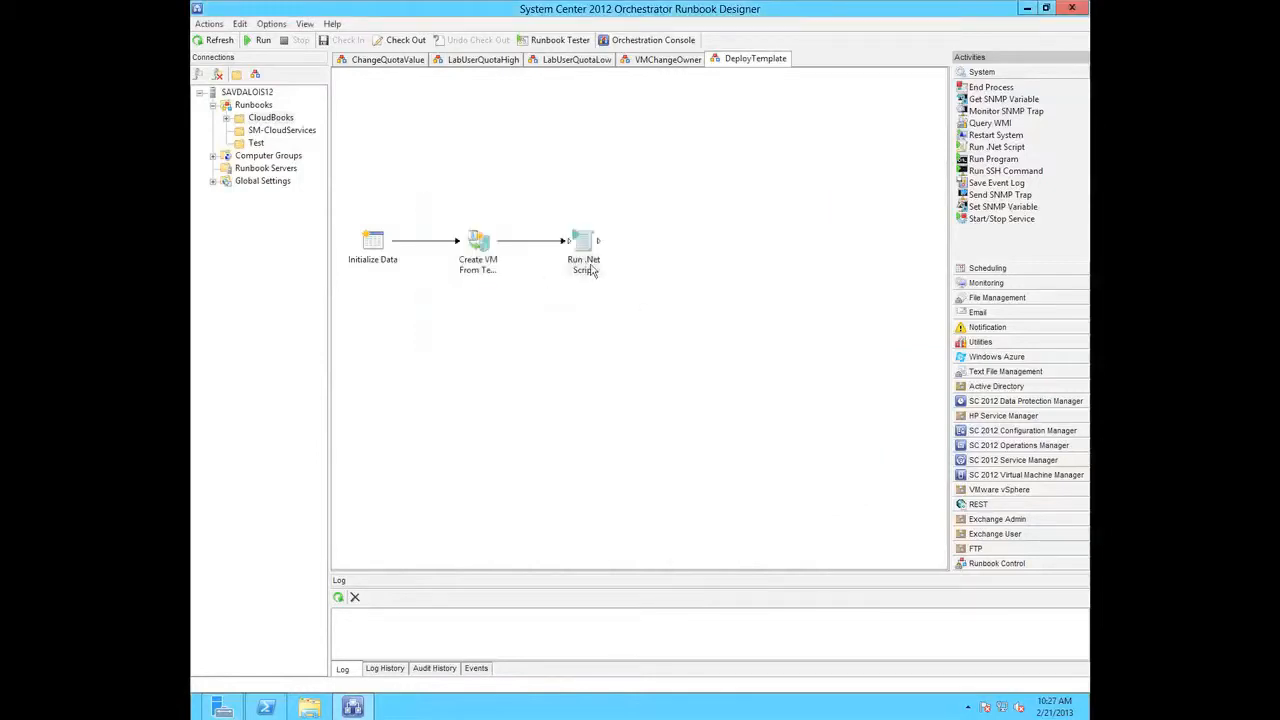
# Check out the DeployTemplate runbook for editing
pyautogui.rightClick(592, 269)
pyautogui.click(614, 274)
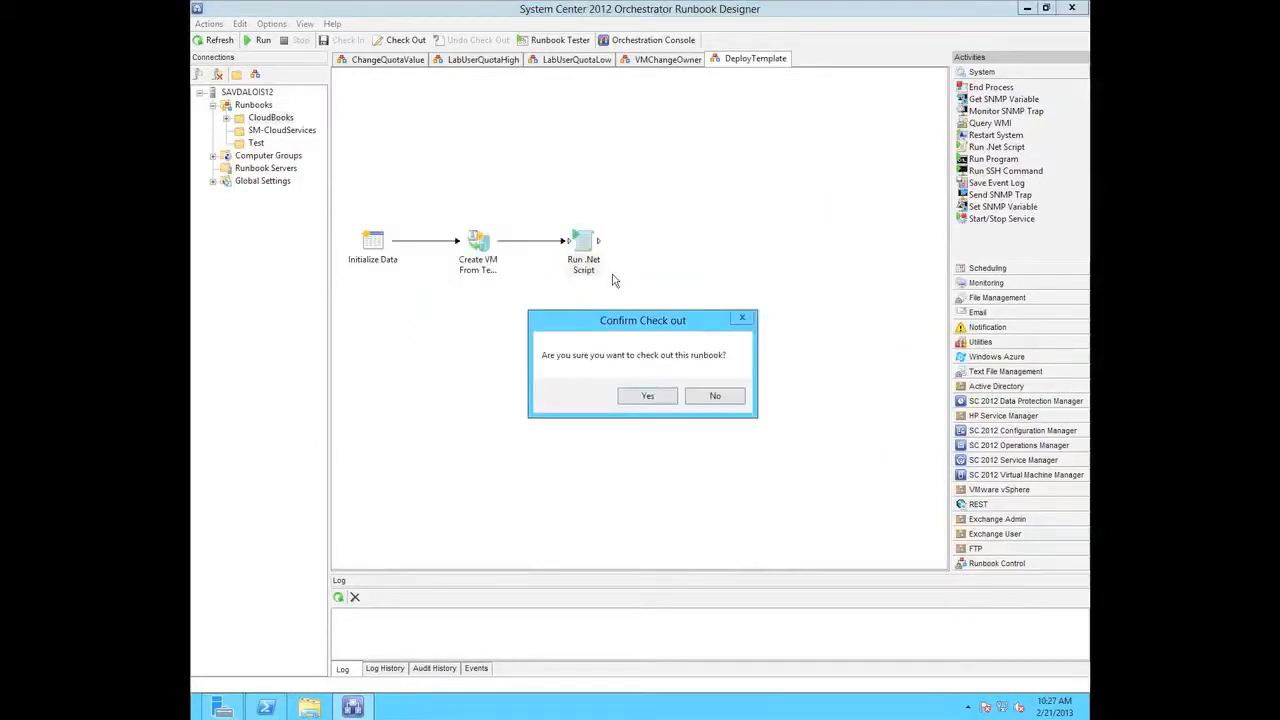
pyautogui.click(648, 394)
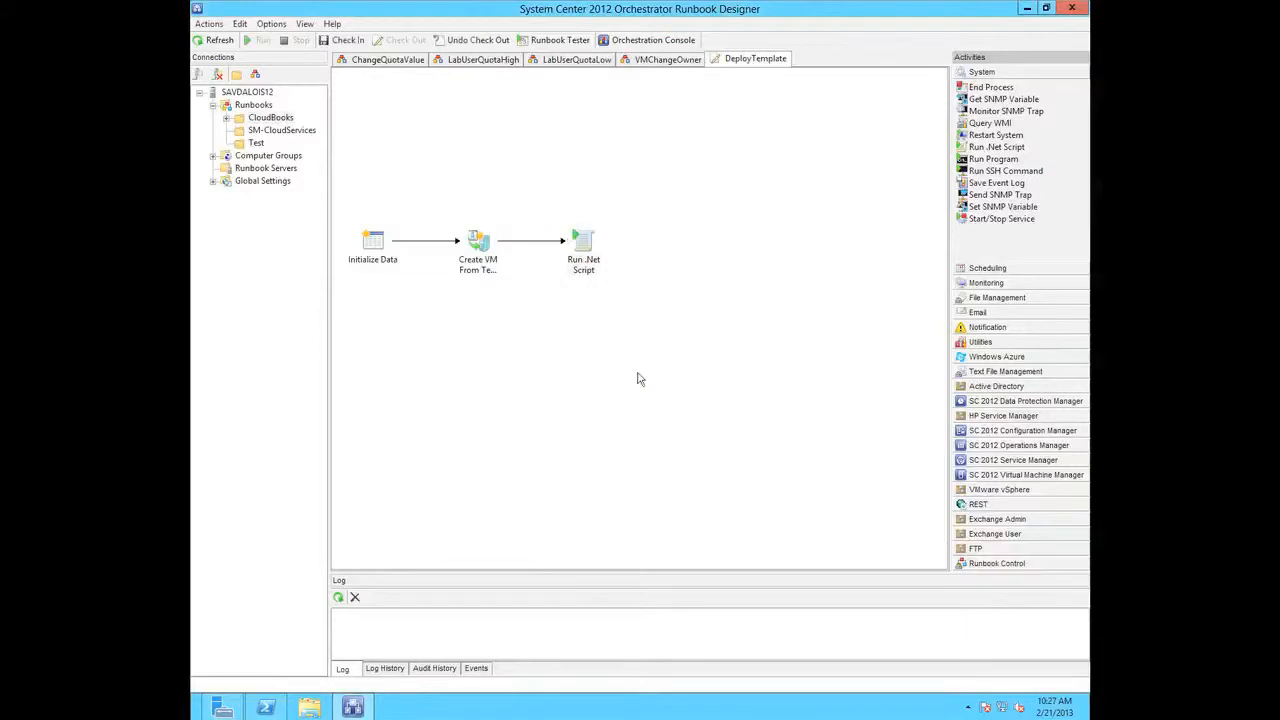
# Rename the Run .Net Script activity to "Set VM Owner" and check the runbook back in
pyautogui.click(586, 270)
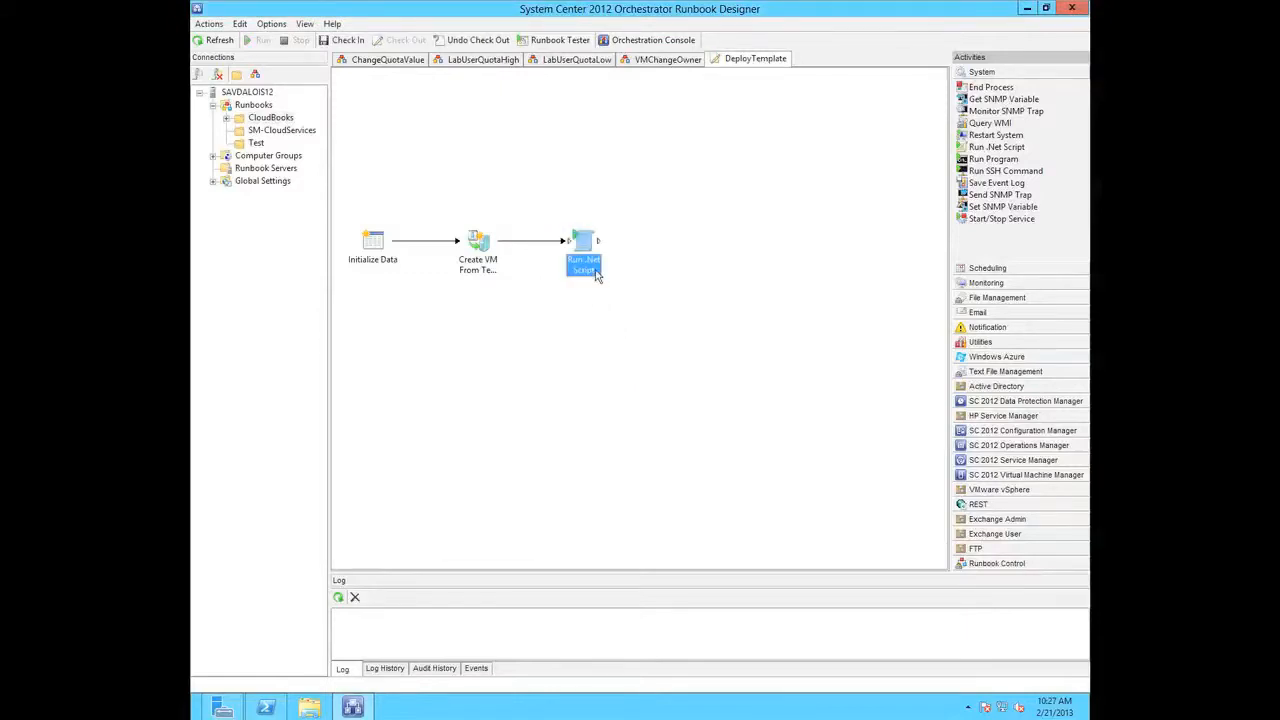
pyautogui.rightClick(595, 276)
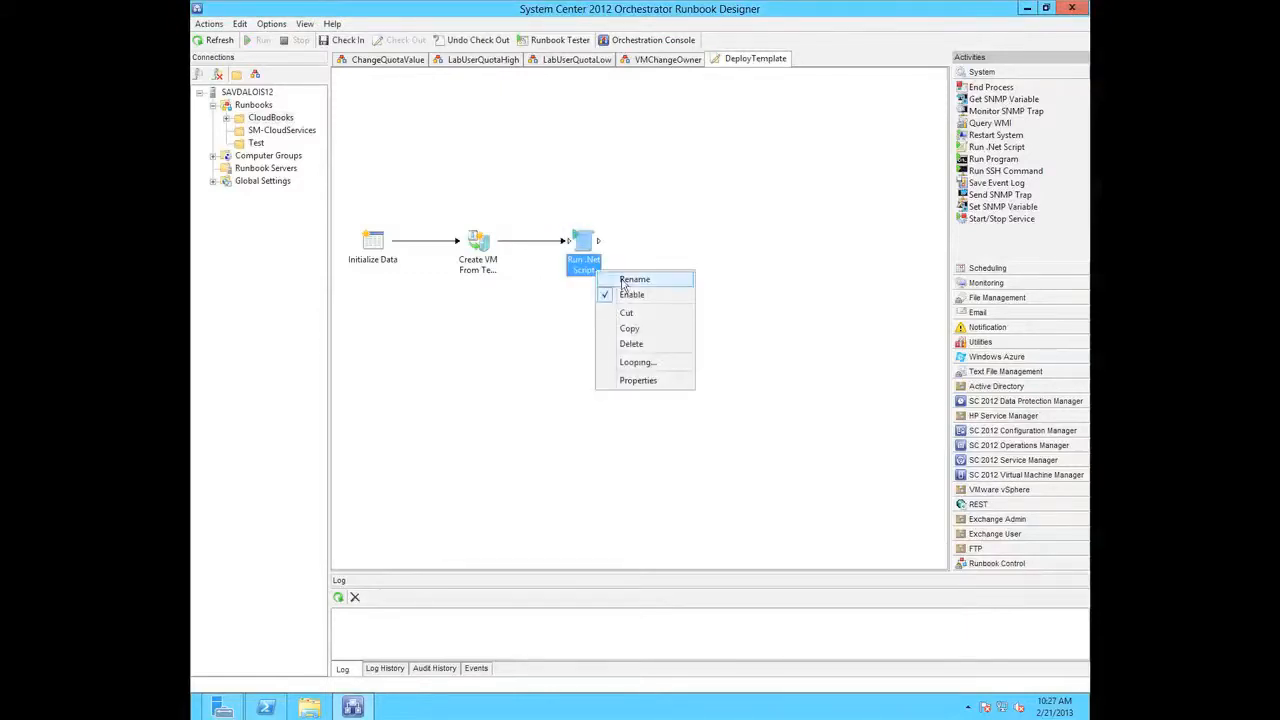
pyautogui.click(620, 281)
pyautogui.write('Set VM Owner')
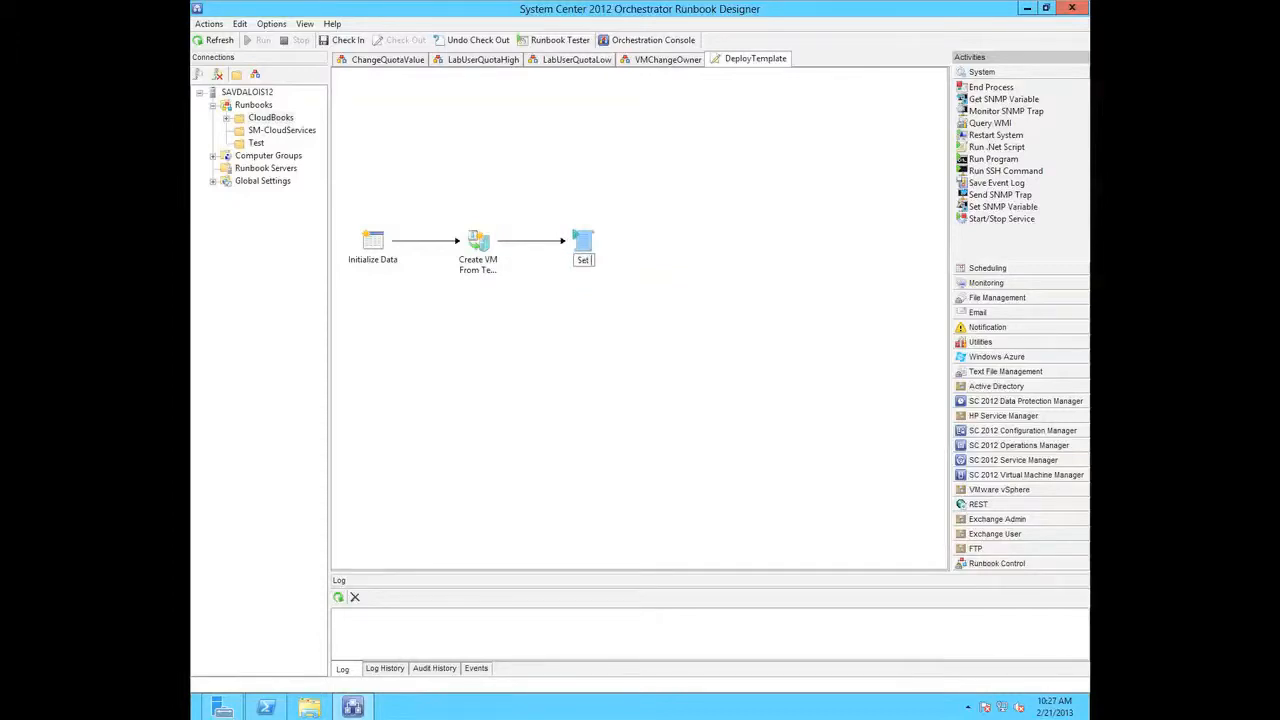
pyautogui.press('Return')
pyautogui.click(343, 40)
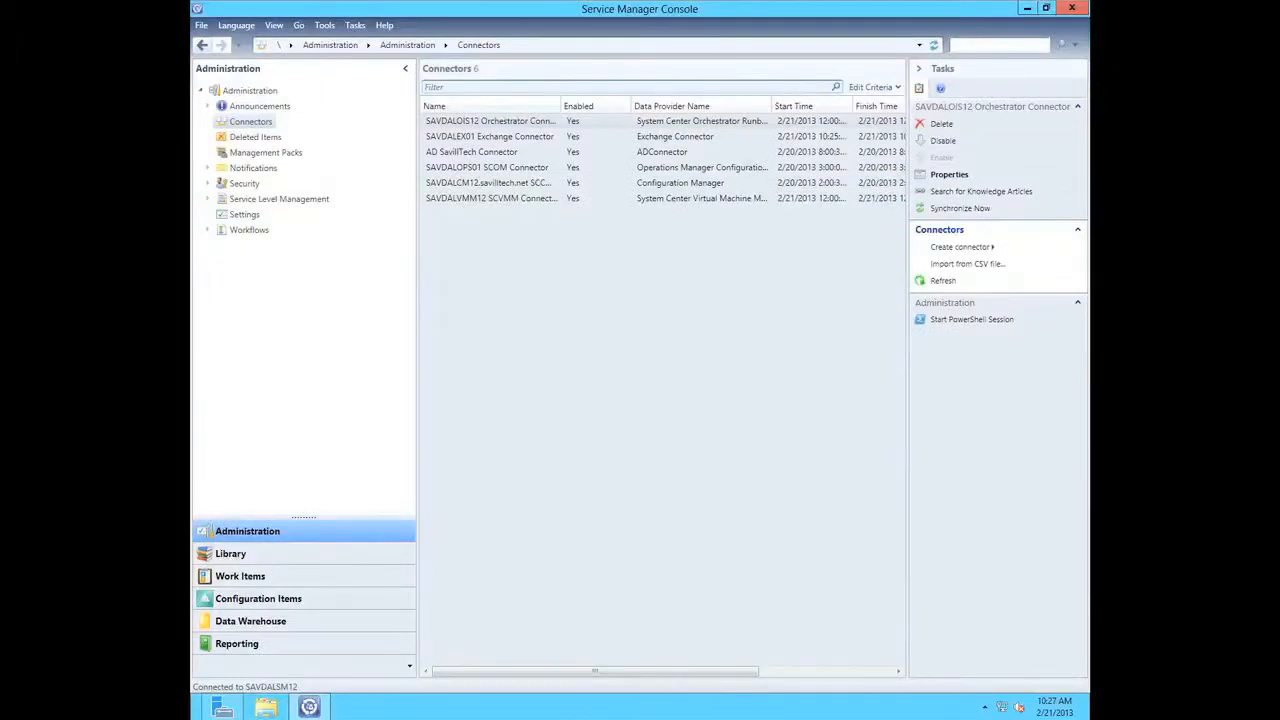
# In Service Manager Console, synchronize the SAVDALOIS12 Orchestrator connector and refresh the connector list to check its sync times
pyautogui.click(514, 126)
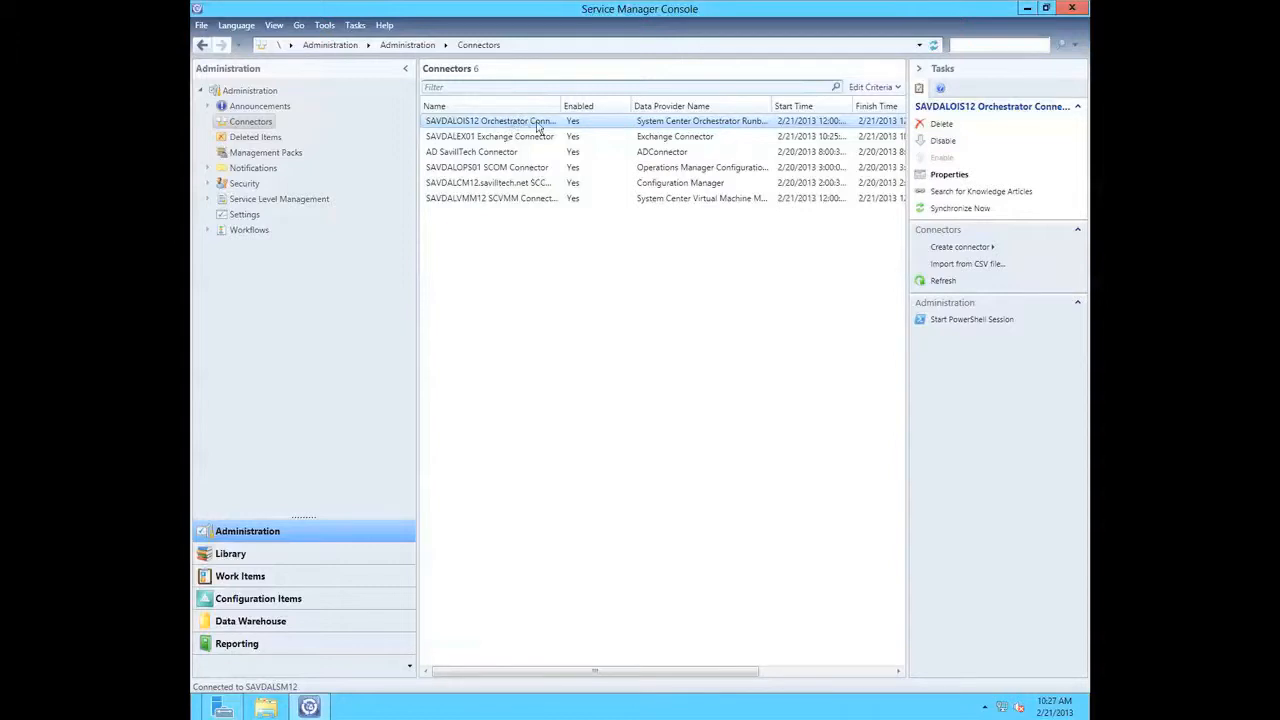
pyautogui.click(955, 208)
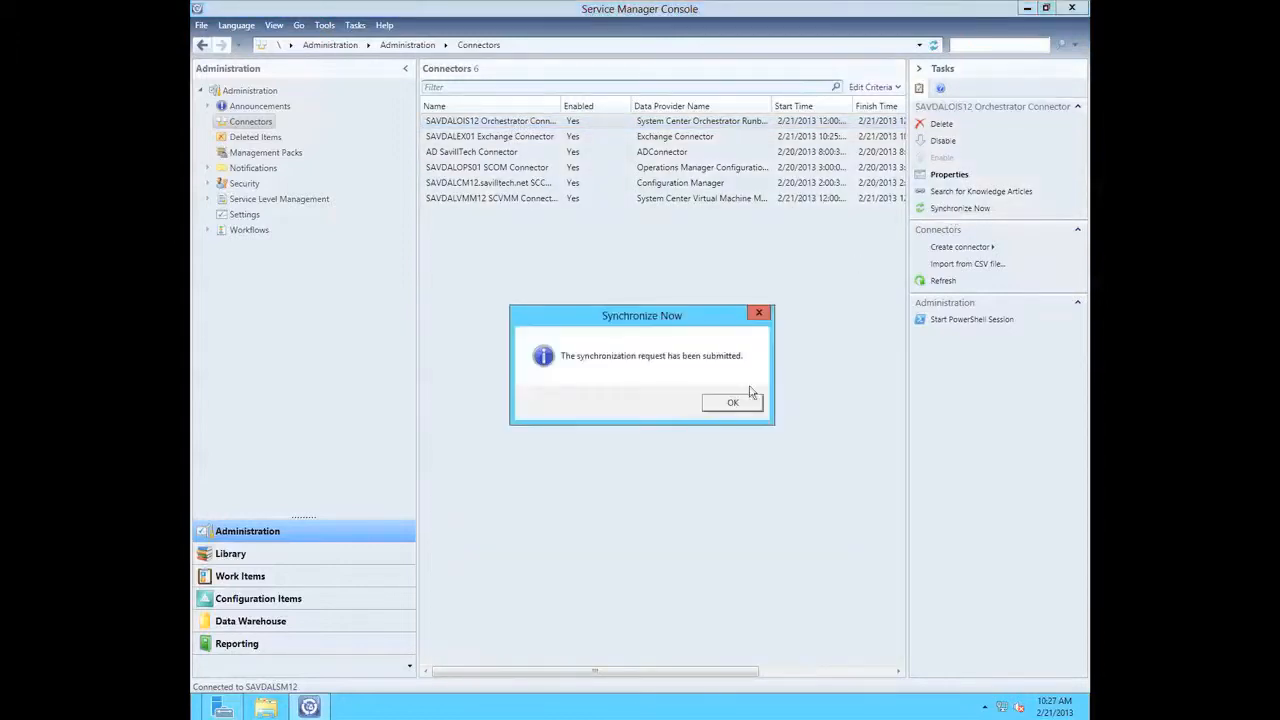
pyautogui.click(735, 404)
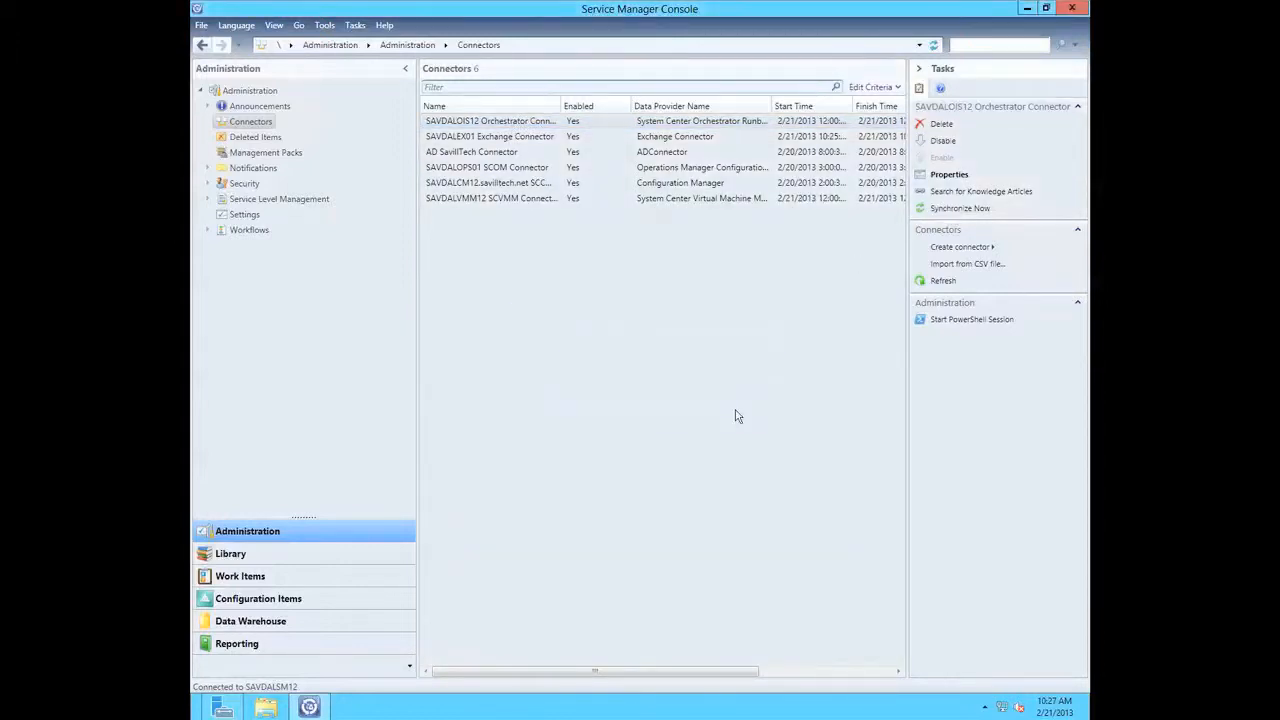
pyautogui.click(812, 672)
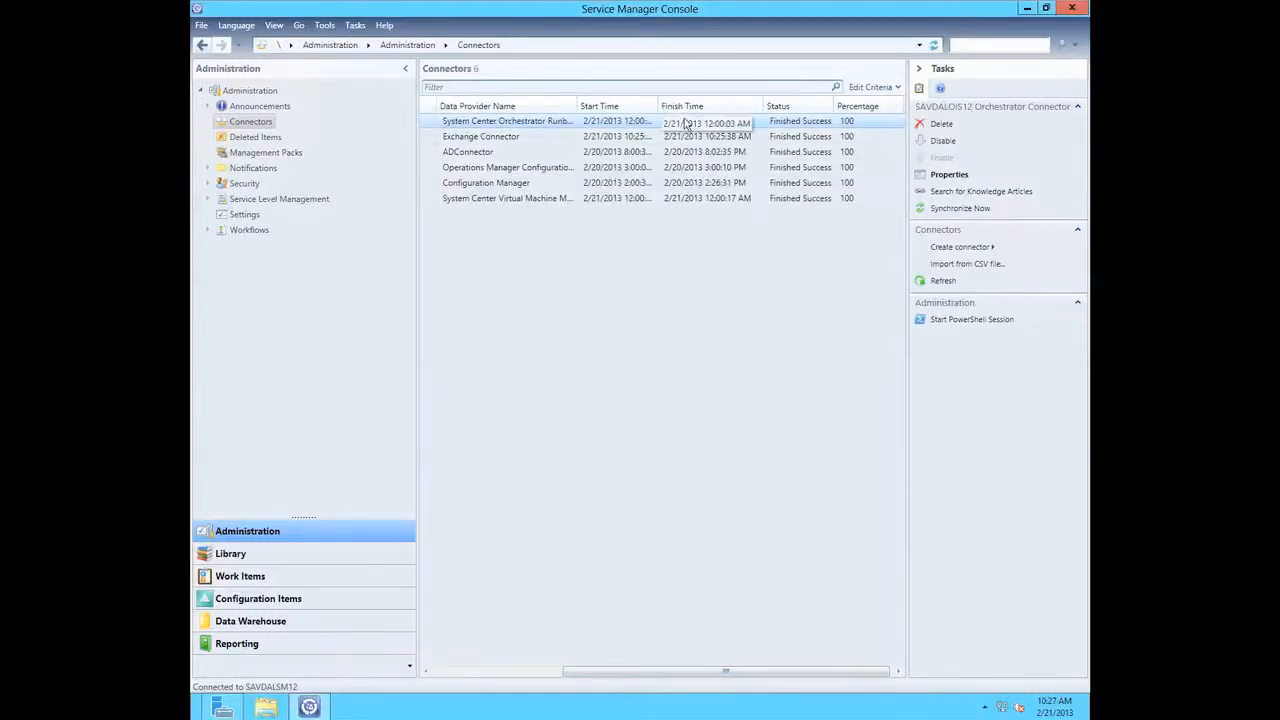
pyautogui.click(943, 281)
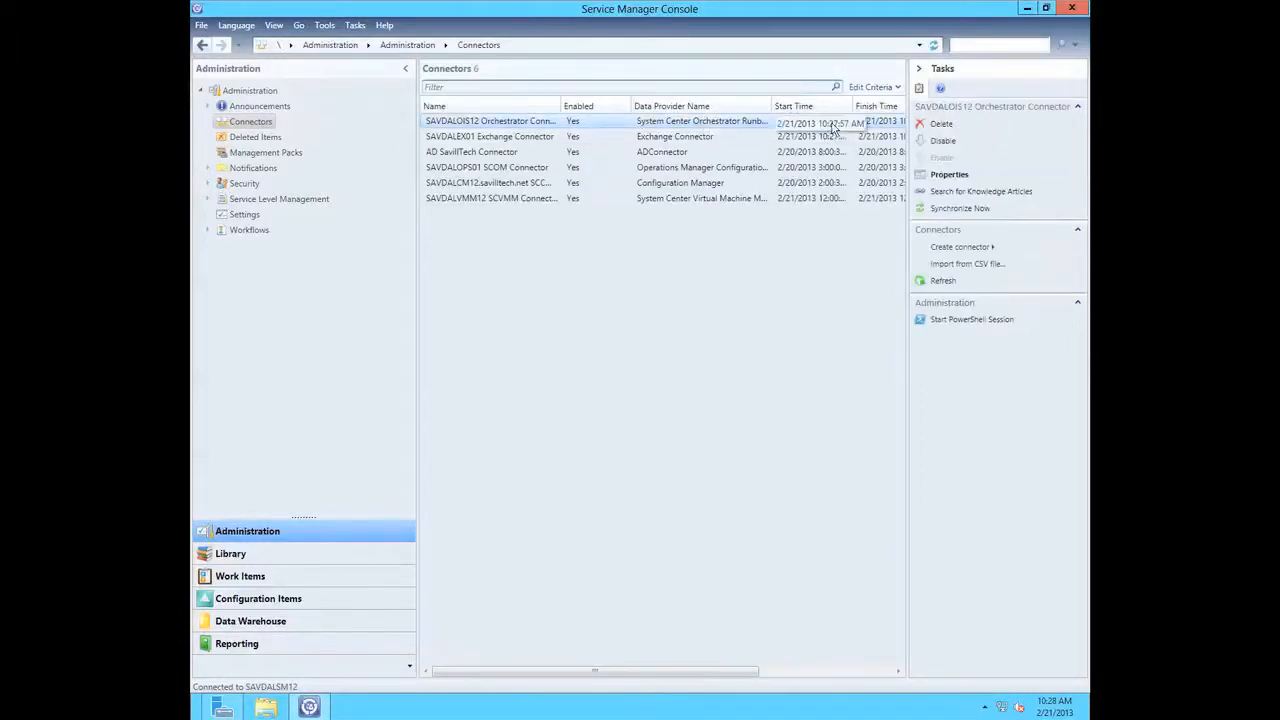
# Start a runbook automation activity template from the DeployTemplate runbook in the Library
pyautogui.click(234, 556)
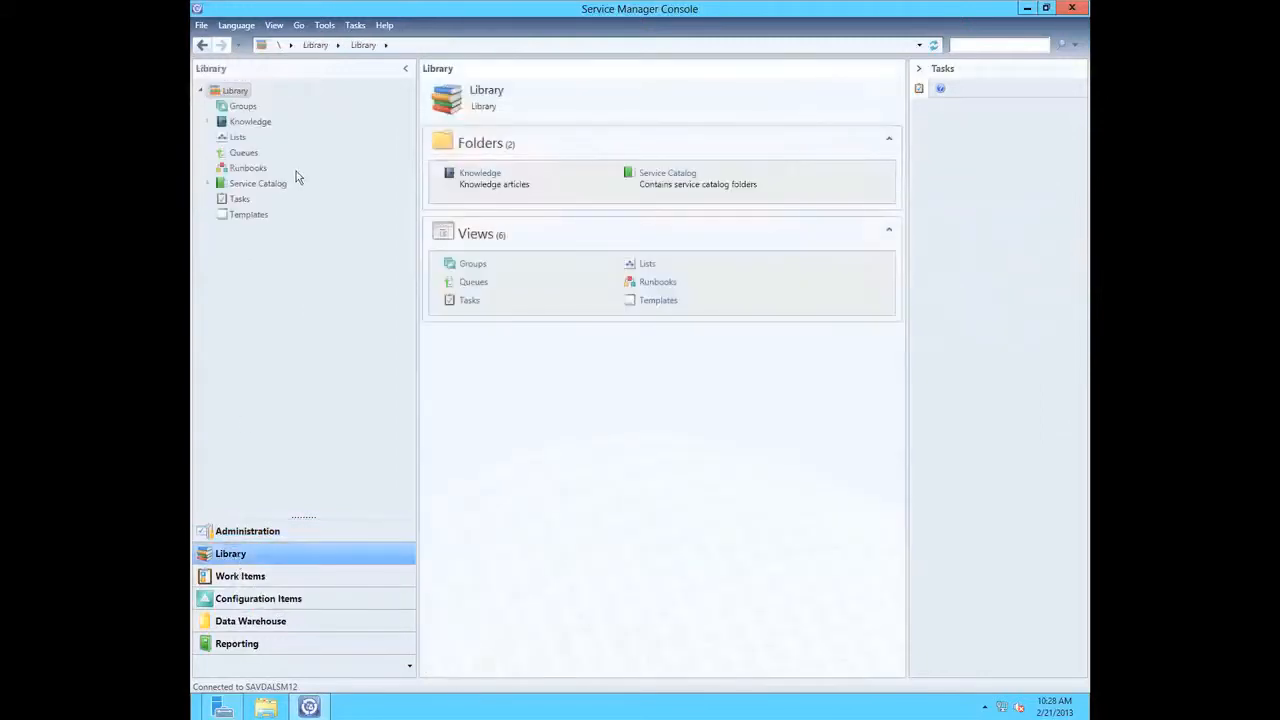
pyautogui.click(249, 169)
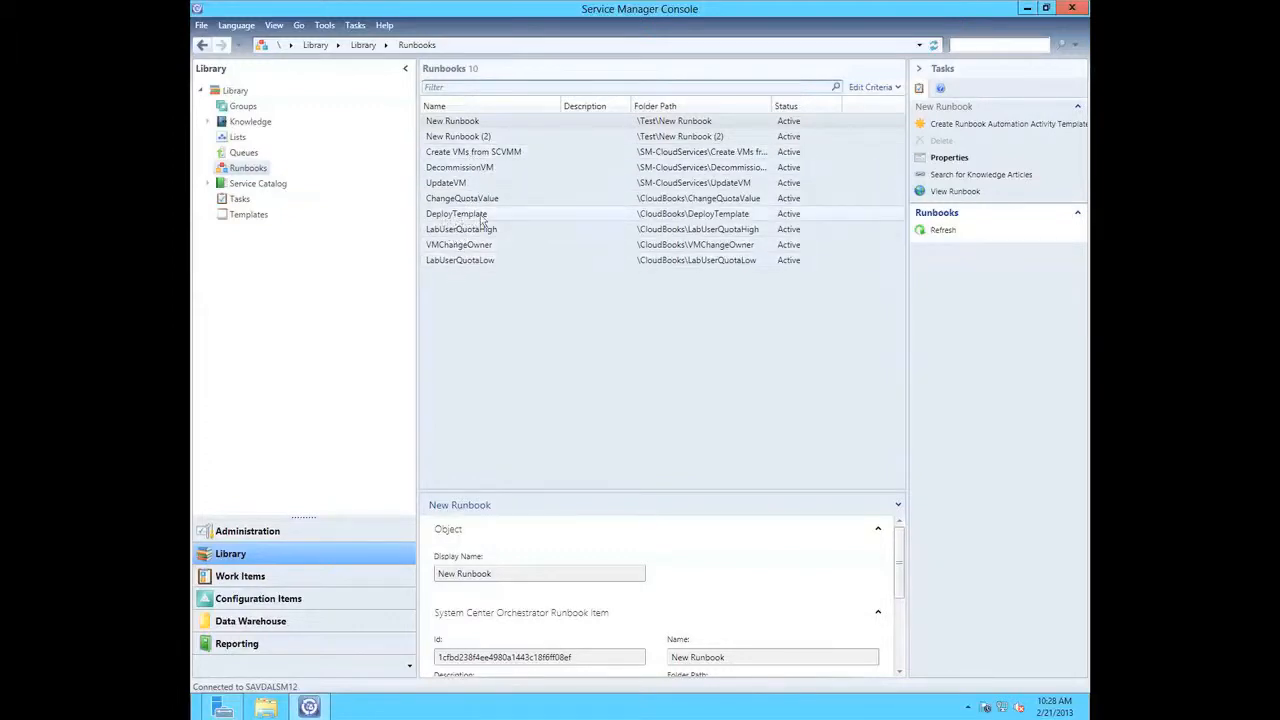
pyautogui.click(596, 216)
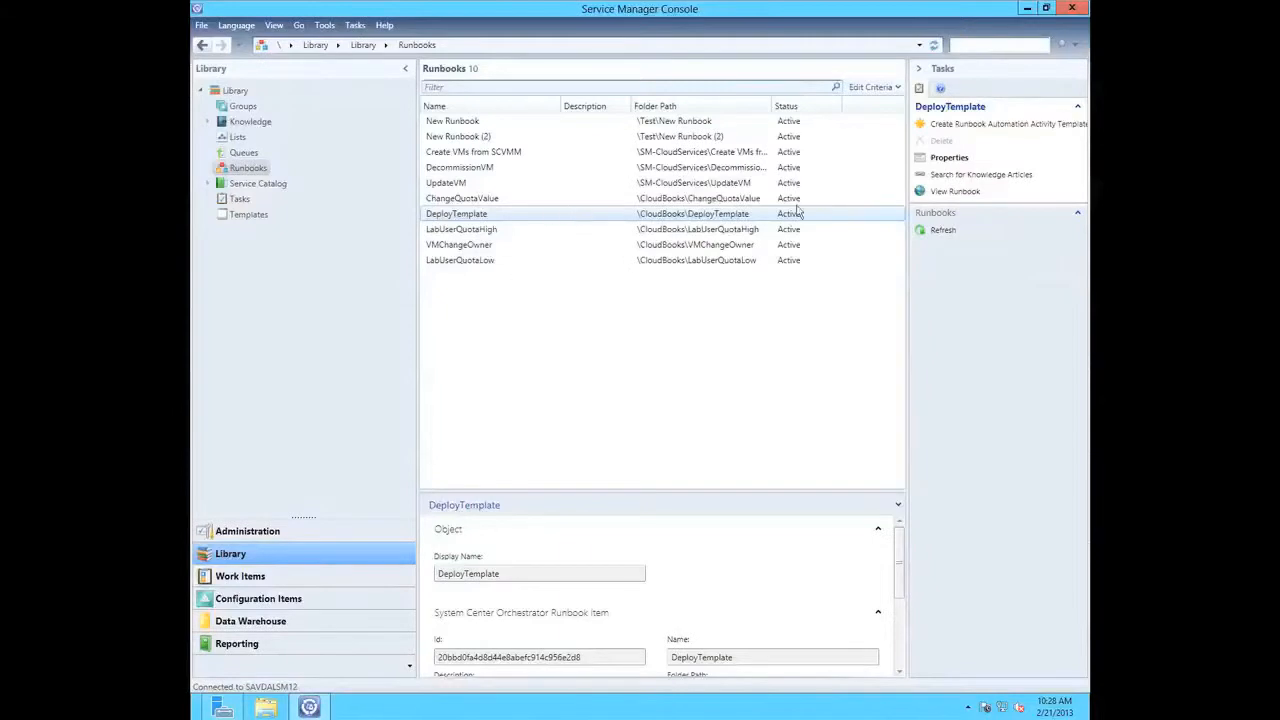
pyautogui.click(950, 126)
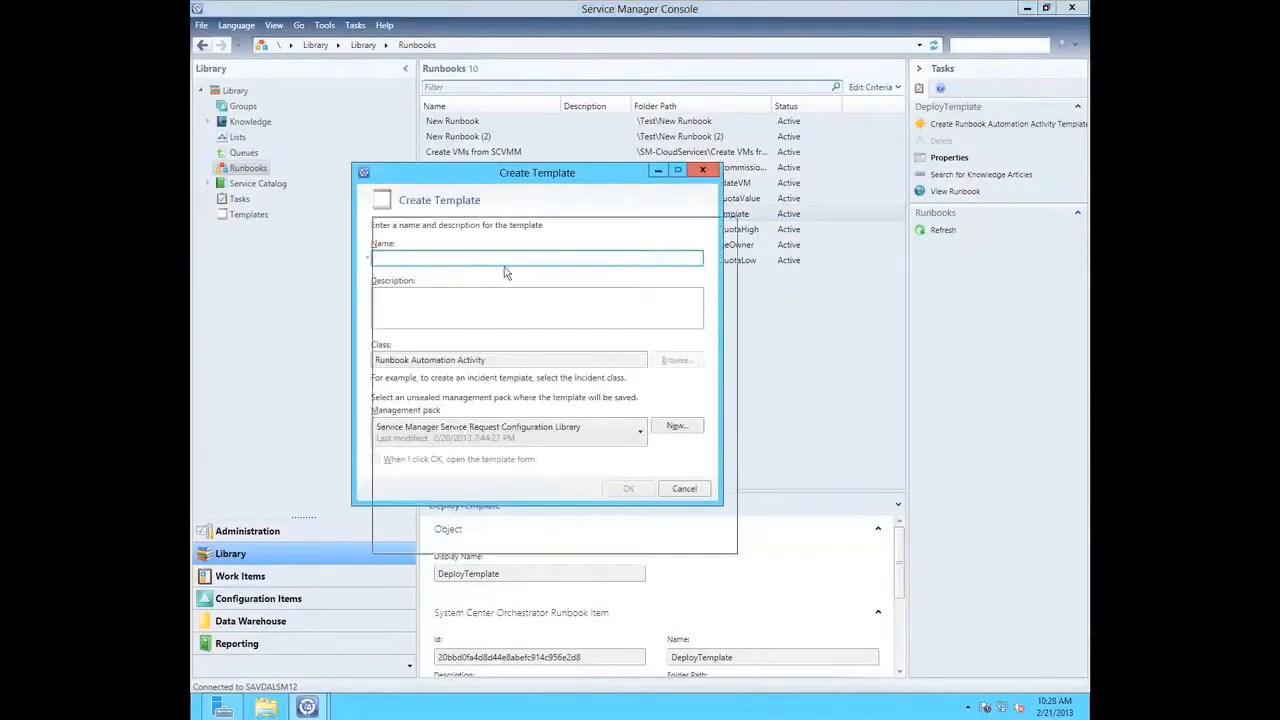
# Create the template with the name DeployTemplate and the description "Deploys a template using SCVMM"
pyautogui.write('D')
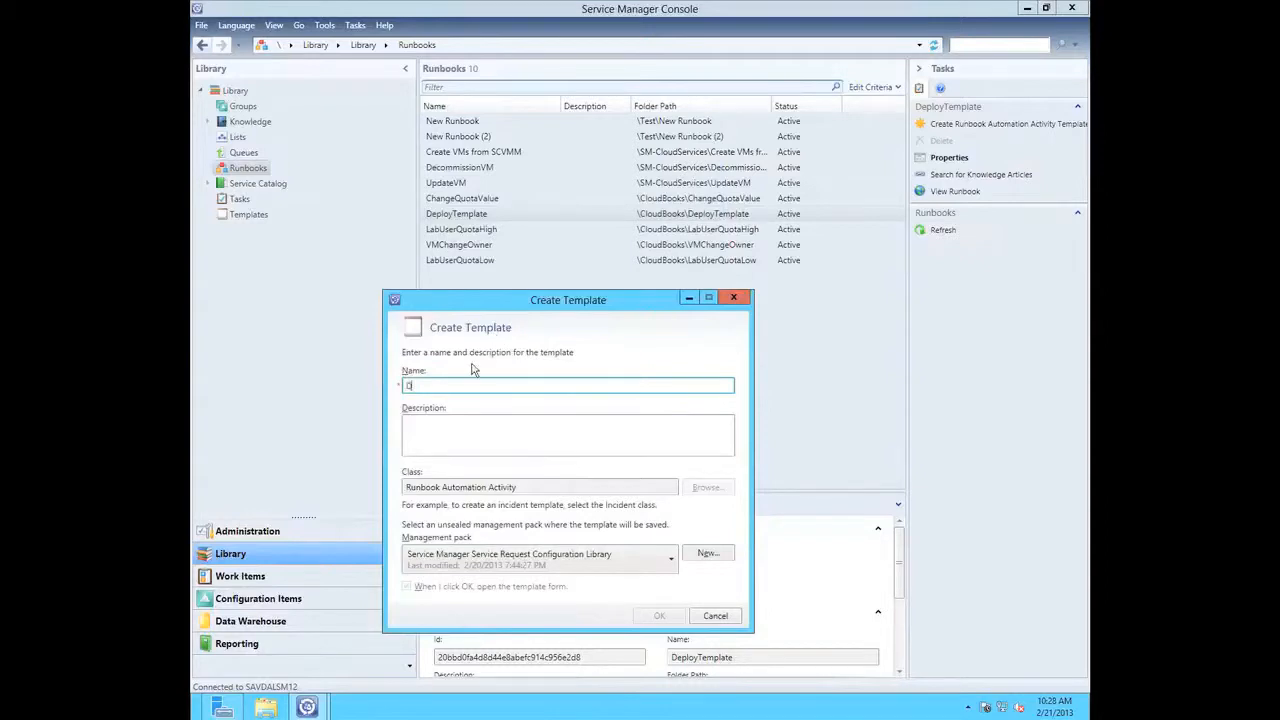
pyautogui.write('eployTemplate')
pyautogui.press('Tab')
pyautogui.write('Deplo')
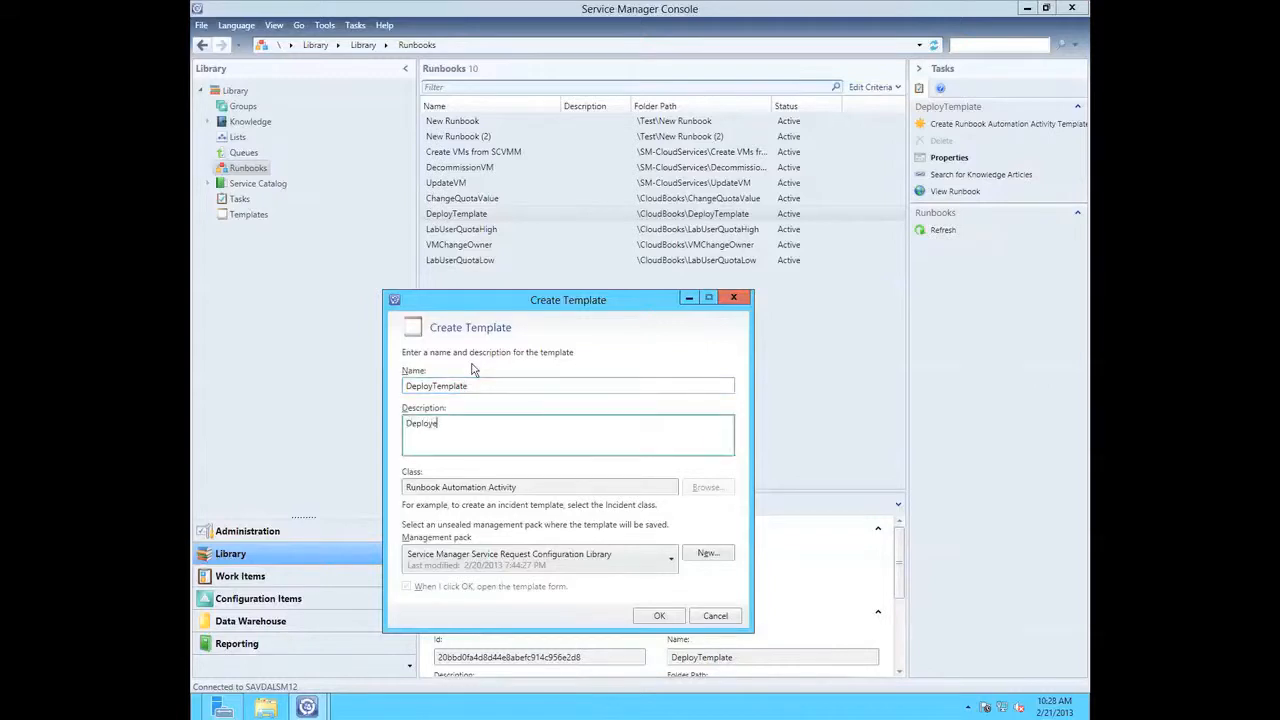
pyautogui.write('ys a template using SCVMM')
pyautogui.click(659, 615)
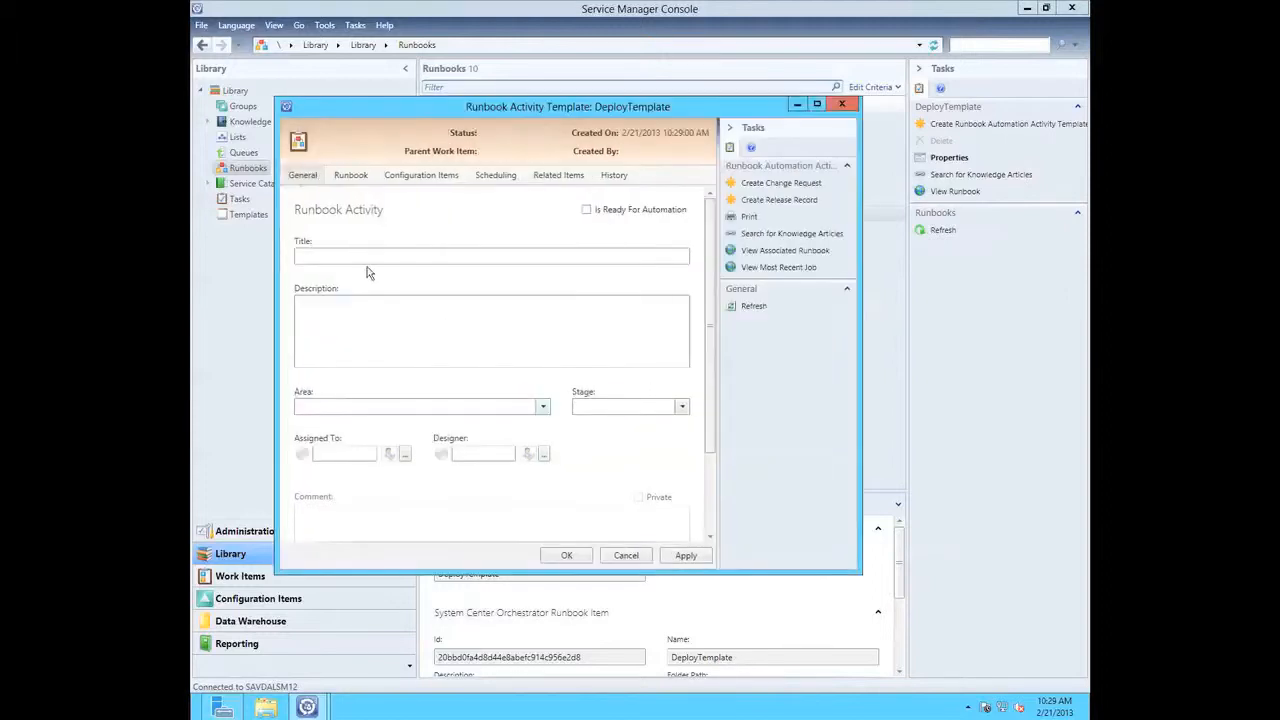
# Enter "Deploy template using SCVMM" as both the title and the description of the runbook activity
pyautogui.click(362, 255)
pyautogui.write('D')
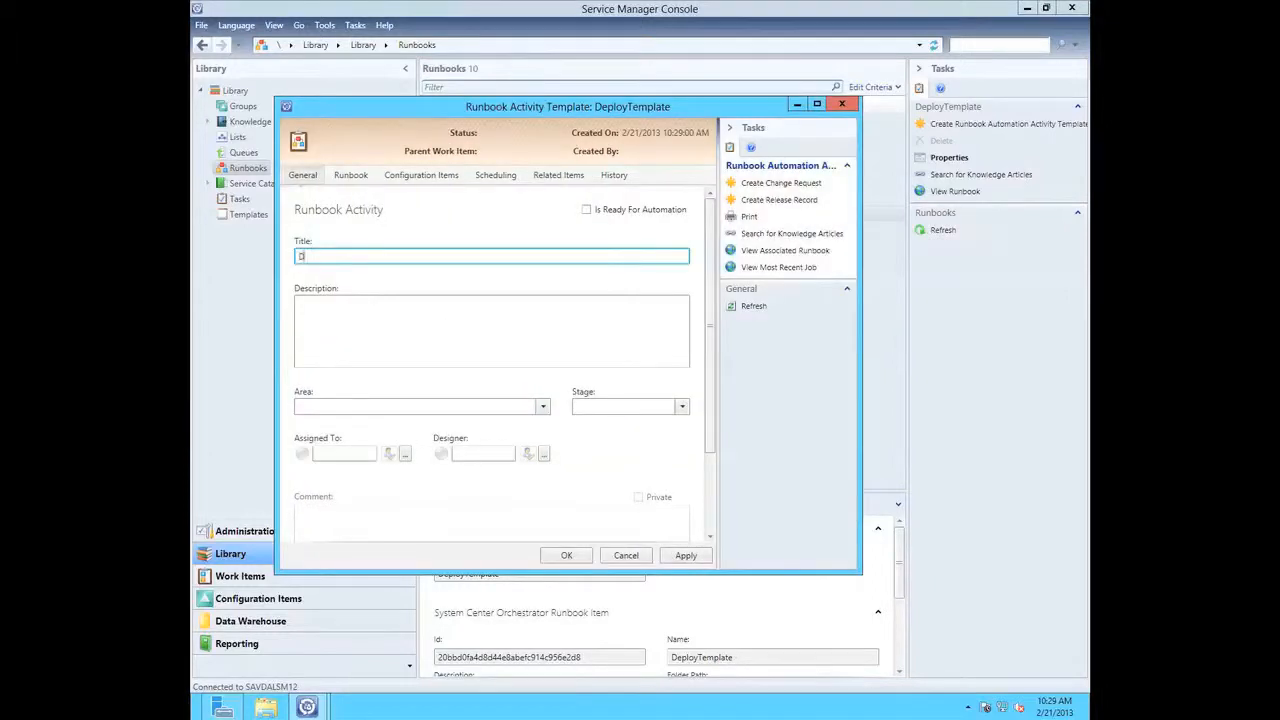
pyautogui.write('eploy template using SCVMM')
pyautogui.press('Tab')
pyautogui.hotkey('shift', 'Tab')
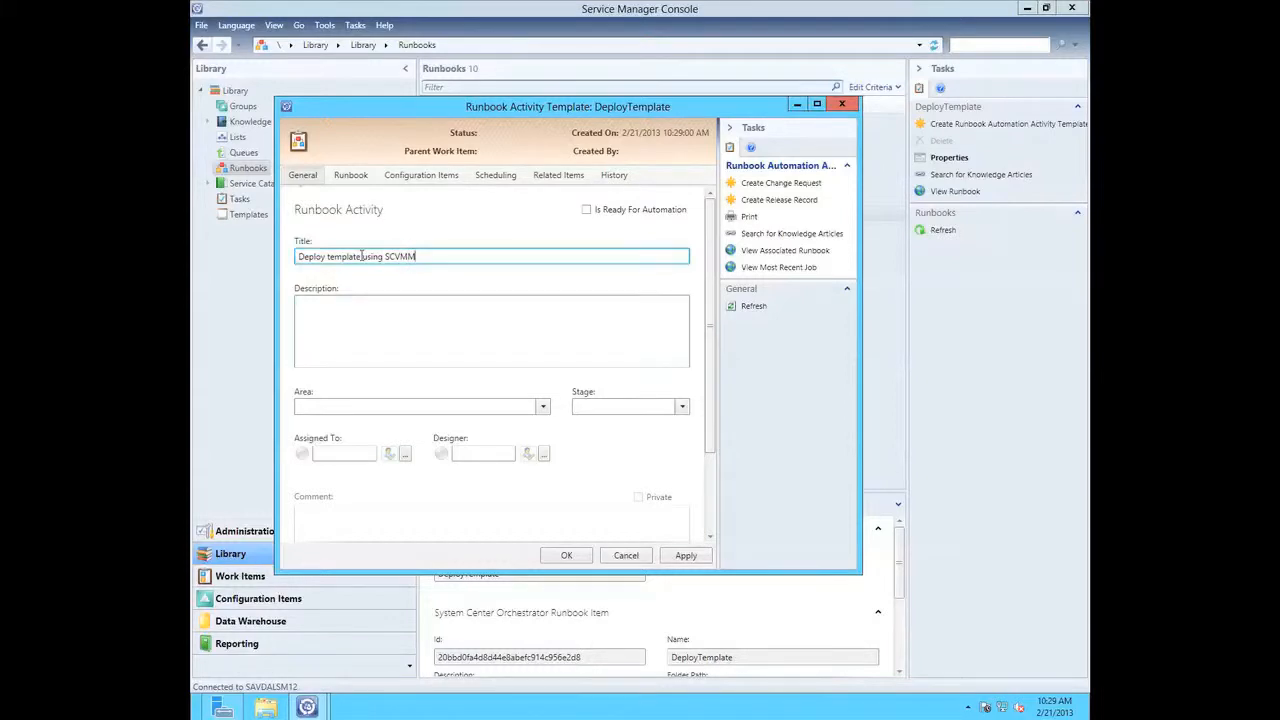
pyautogui.hotkey('ctrl', 'a')
pyautogui.hotkey('ctrl', 'c')
pyautogui.press('Tab')
pyautogui.hotkey('ctrl', 'v')
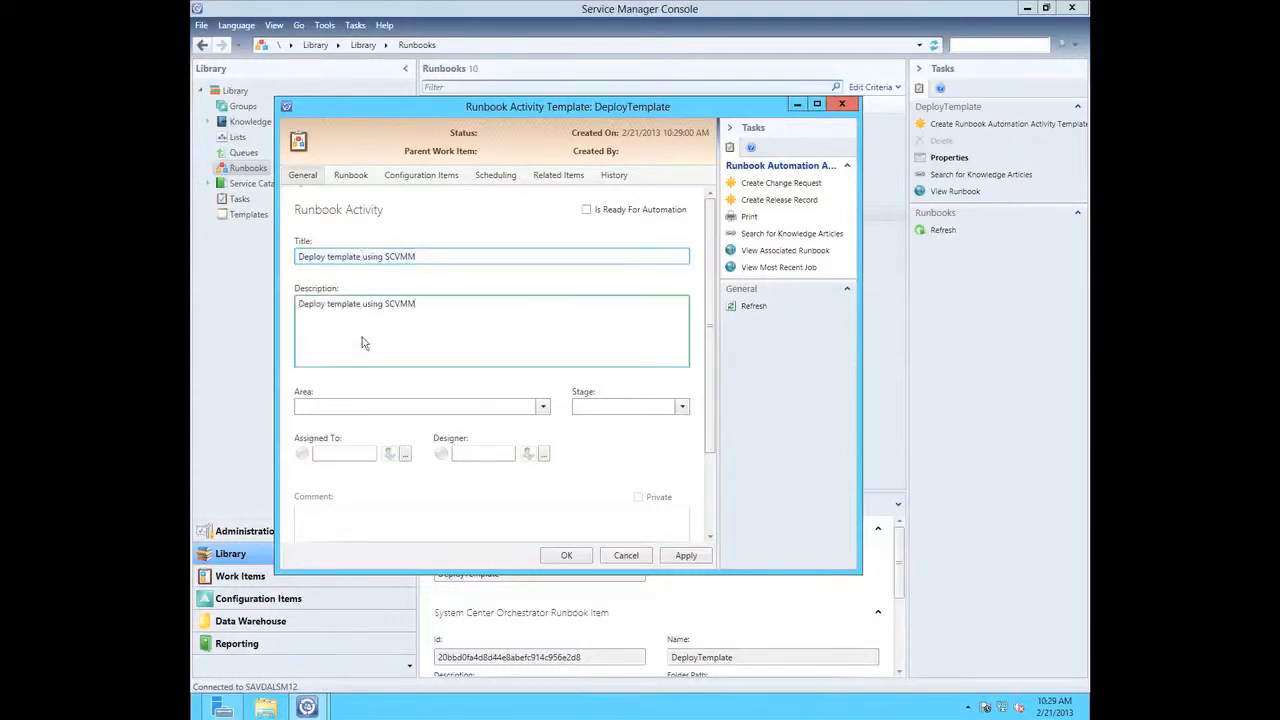
# Set the activity's area to Virtualization and stage to Release, and mark it as ready for automation
pyautogui.click(544, 407)
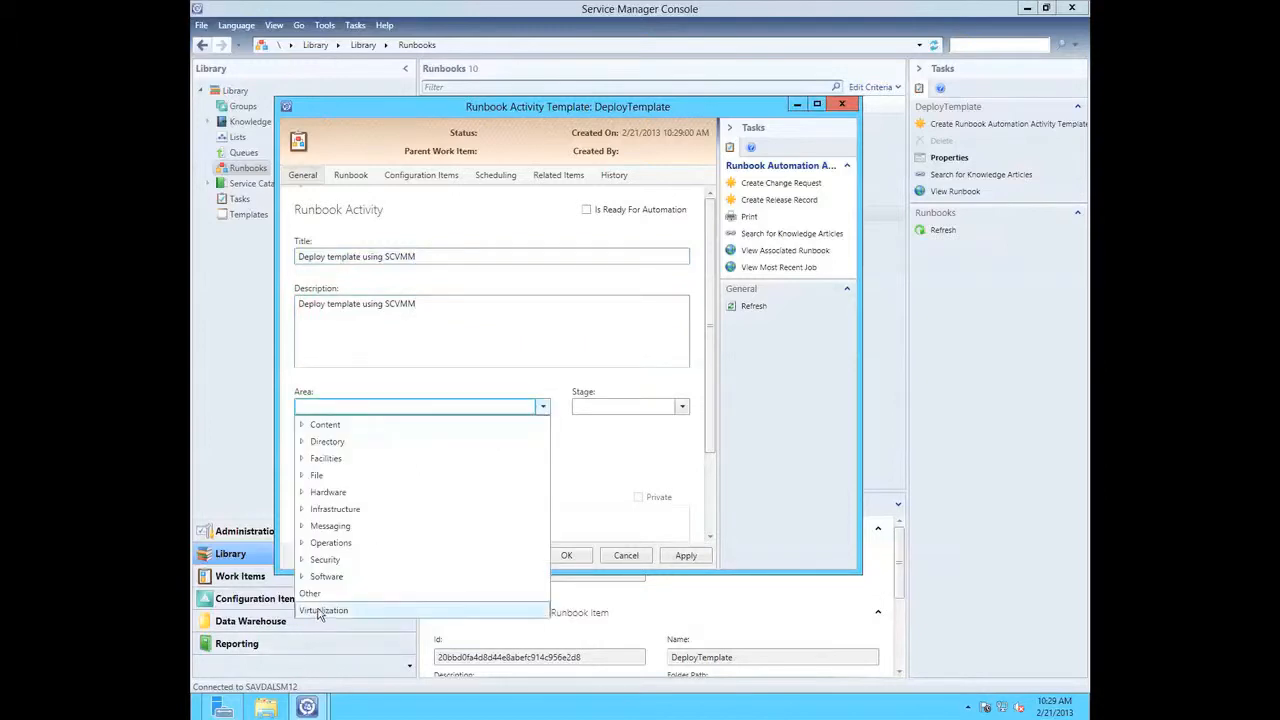
pyautogui.click(323, 610)
pyautogui.click(682, 407)
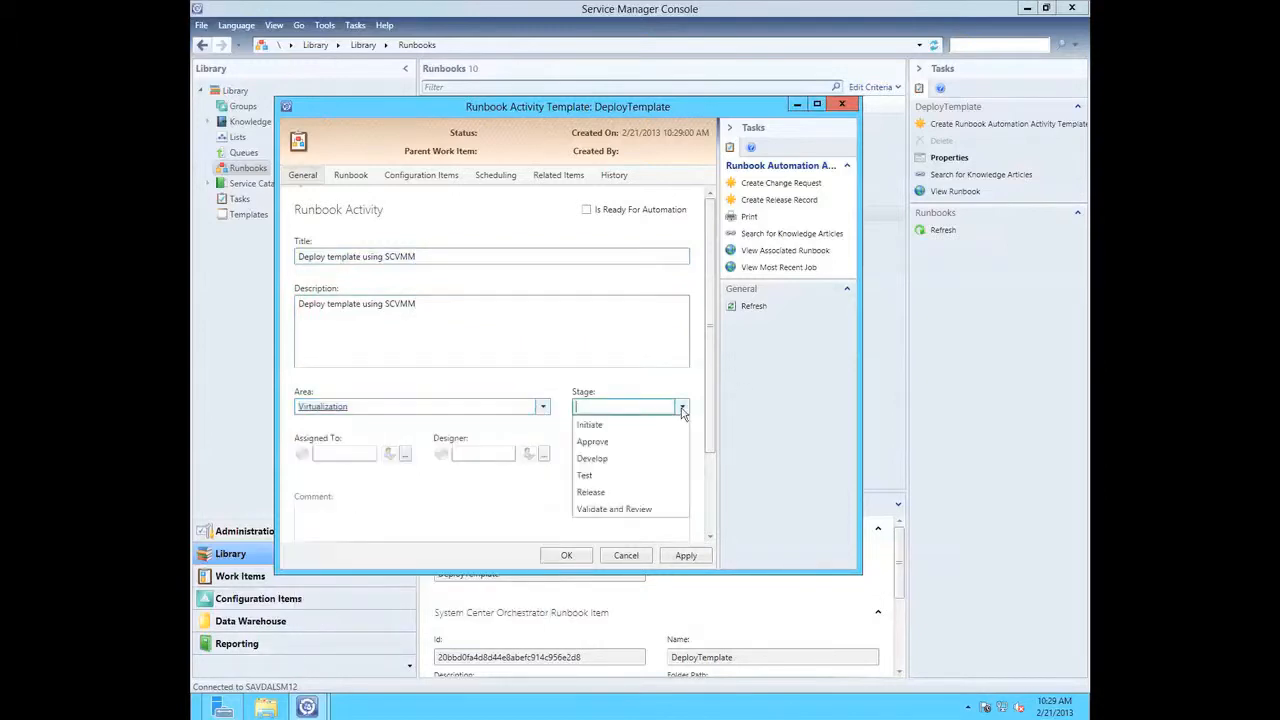
pyautogui.click(590, 492)
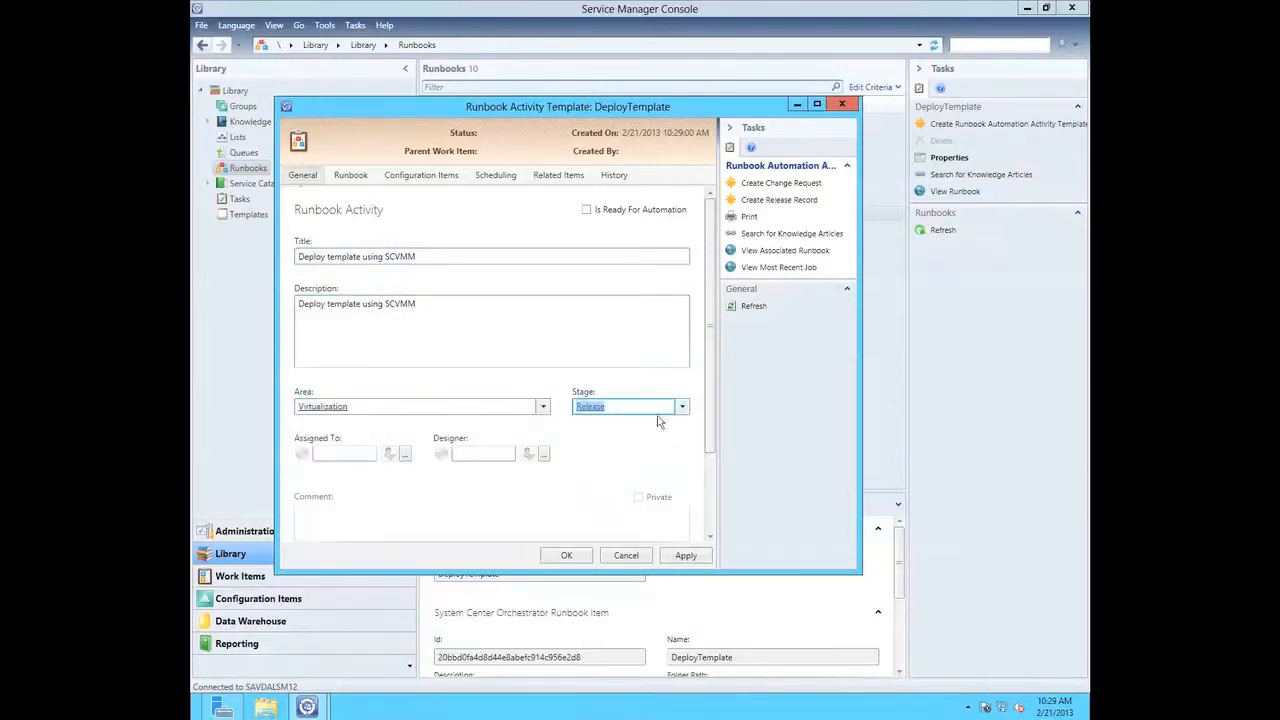
pyautogui.click(587, 212)
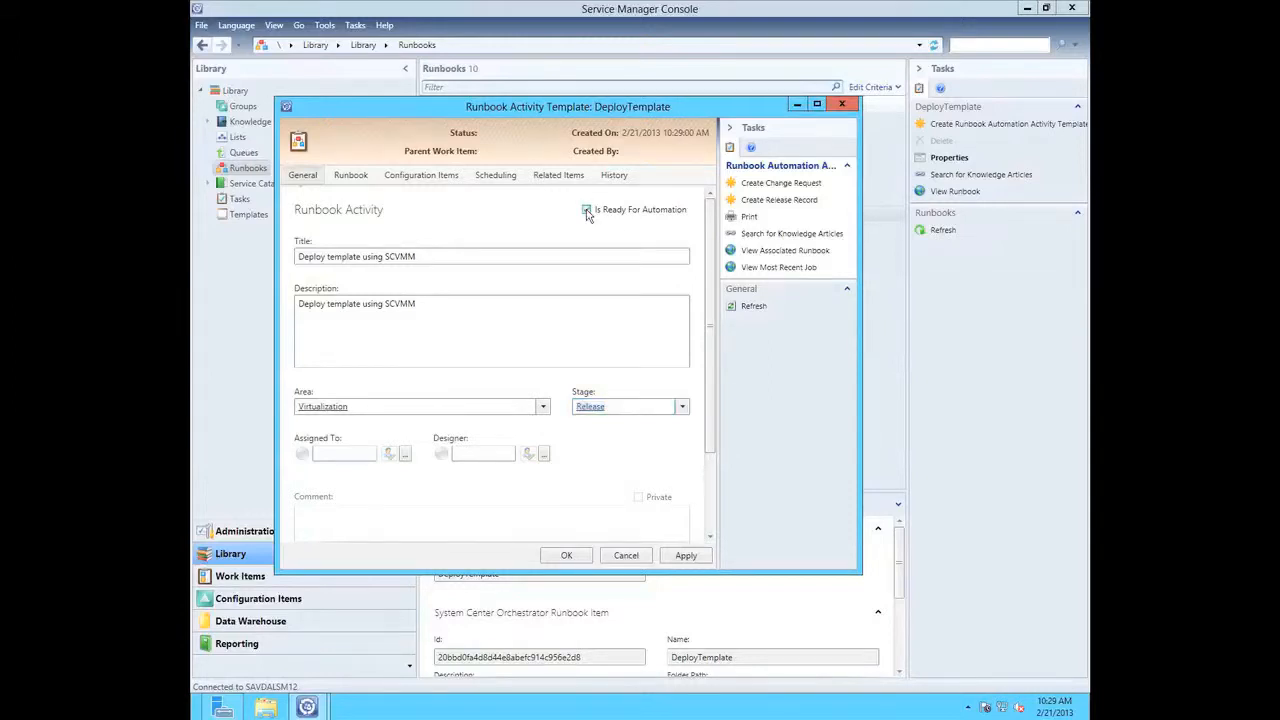
# Check which property each runbook parameter is mapped to: strOwnerName, strVMName, strTemplateName and strCloudName
pyautogui.click(362, 184)
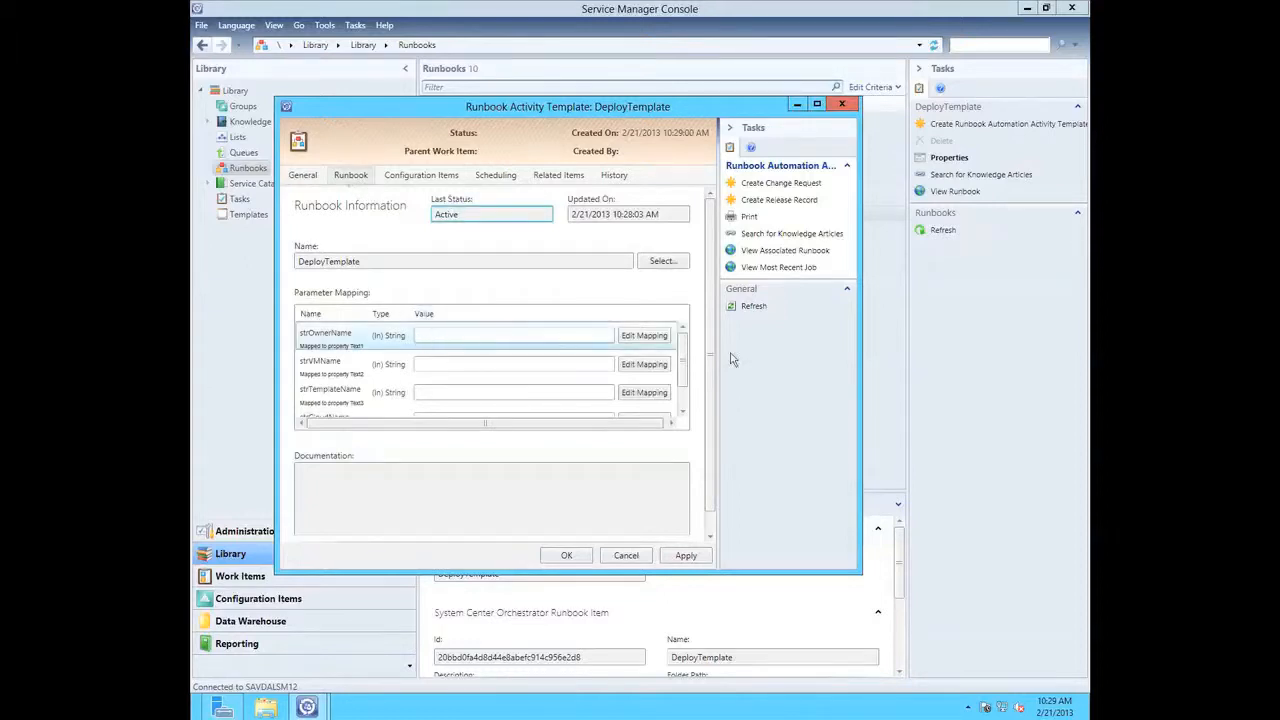
pyautogui.click(636, 336)
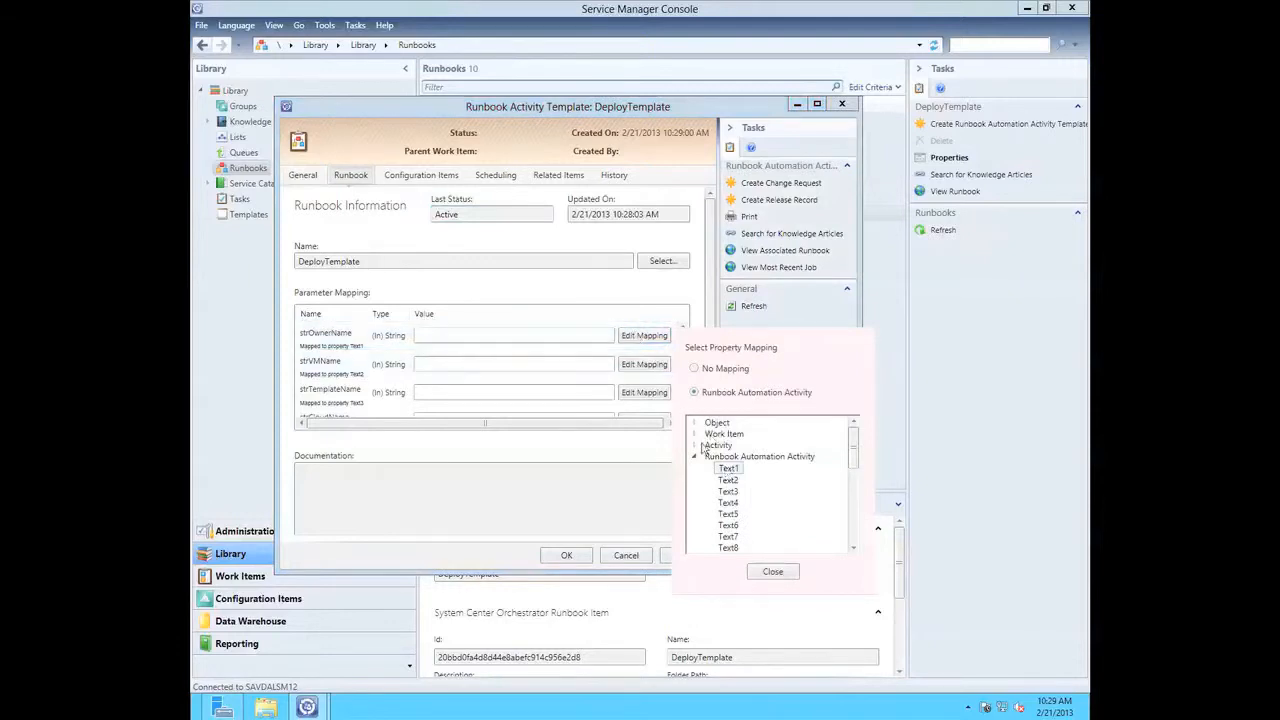
pyautogui.click(771, 574)
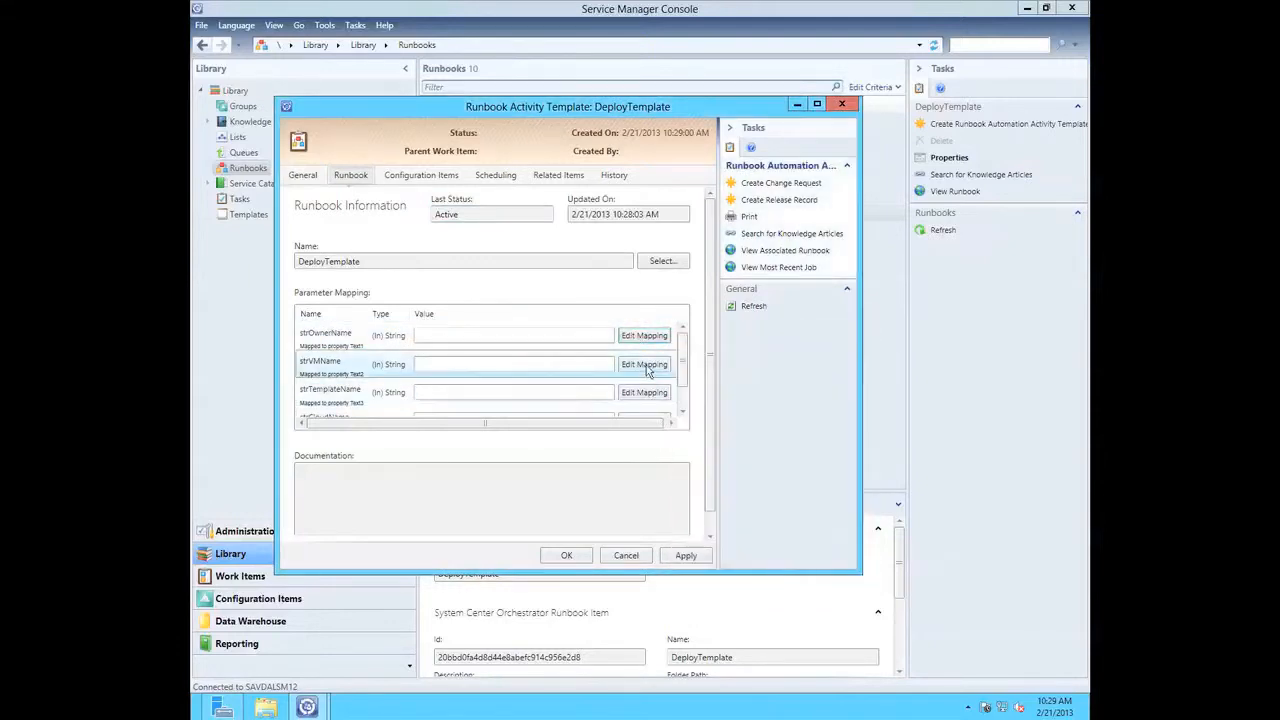
pyautogui.click(647, 365)
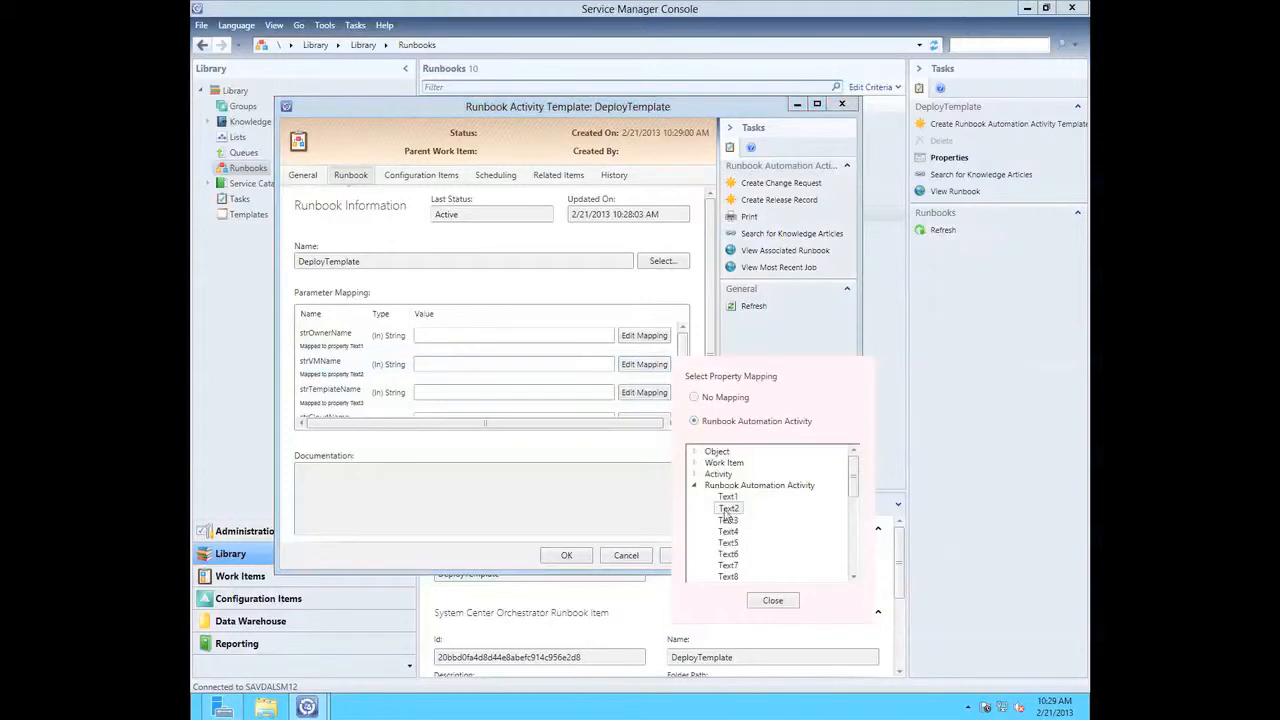
pyautogui.click(773, 601)
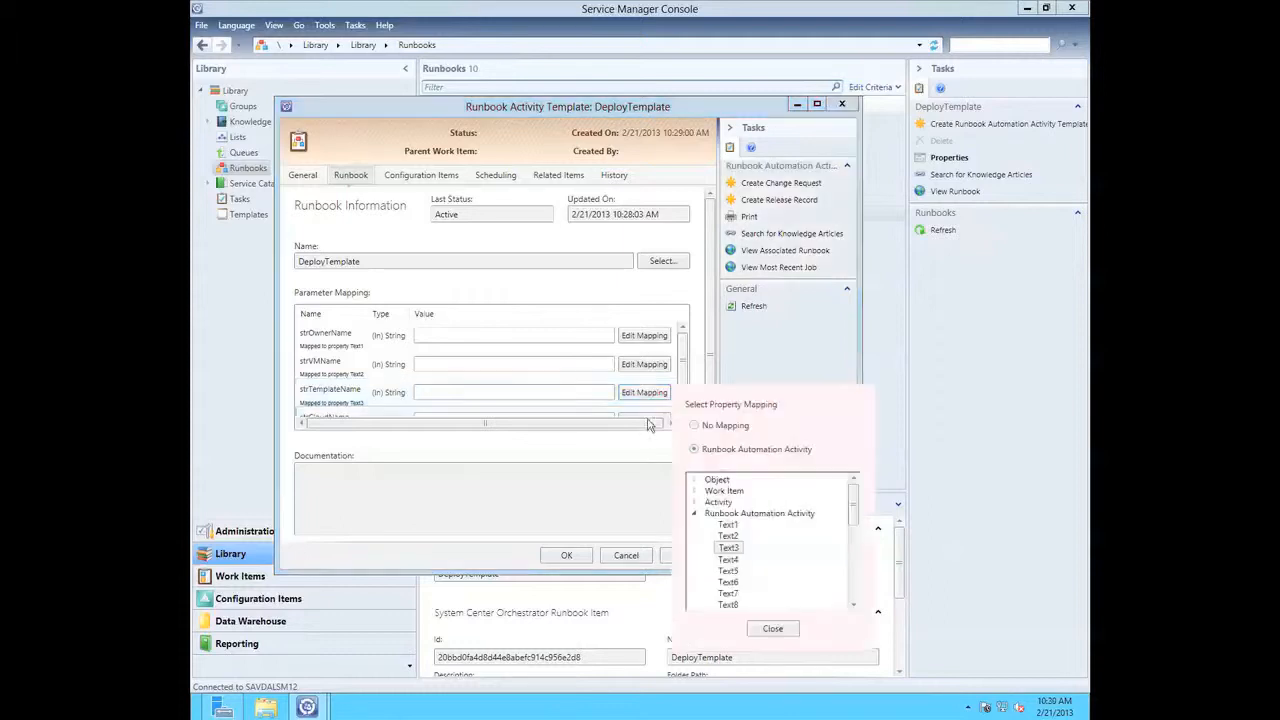
pyautogui.click(771, 634)
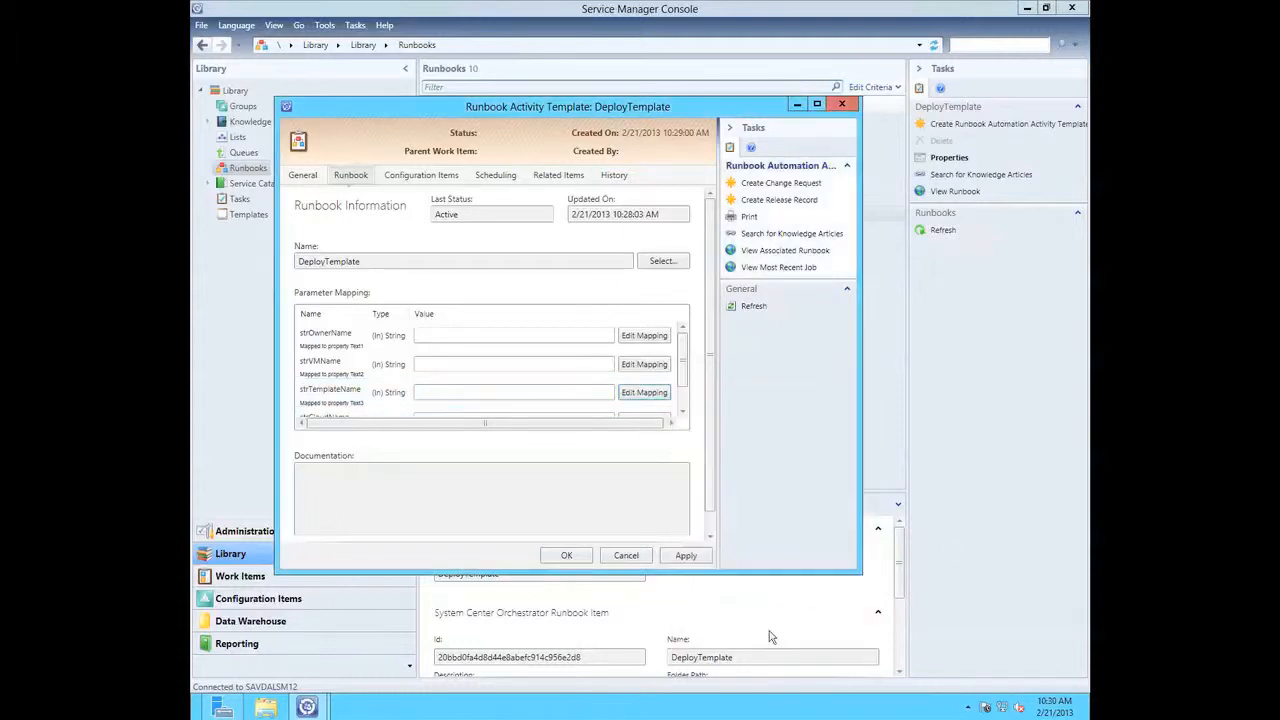
pyautogui.click(684, 411)
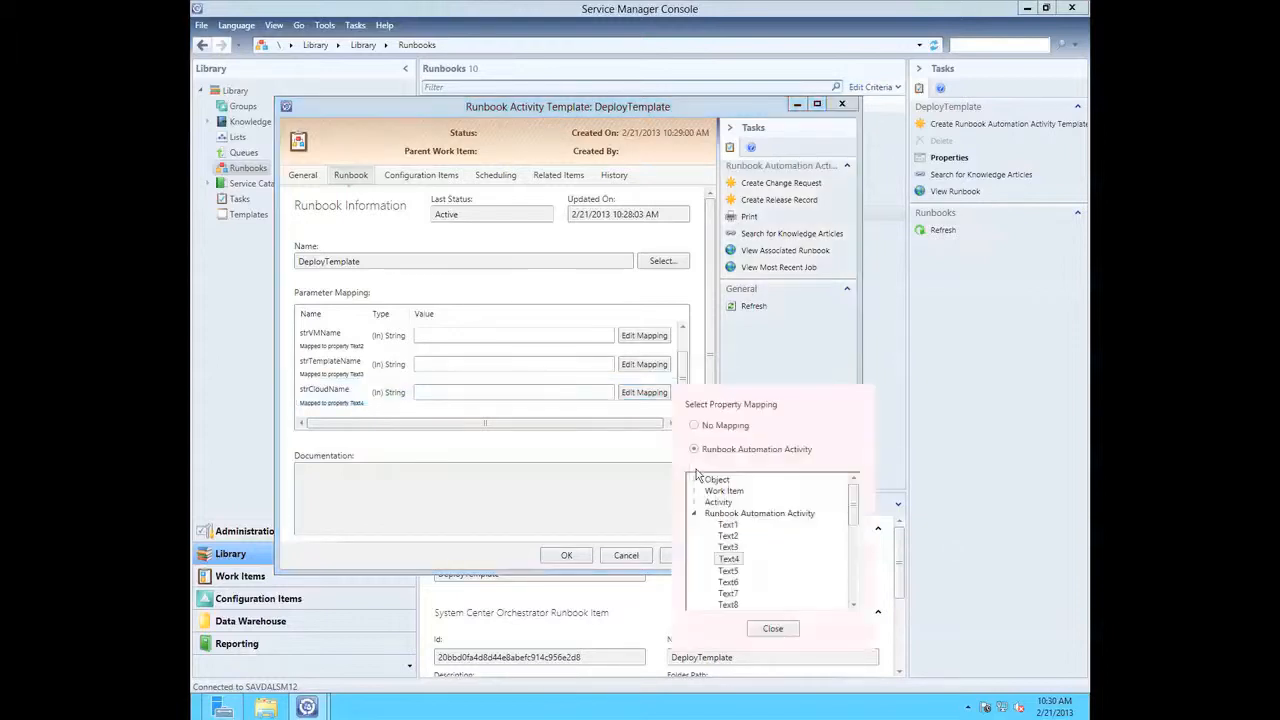
pyautogui.click(774, 628)
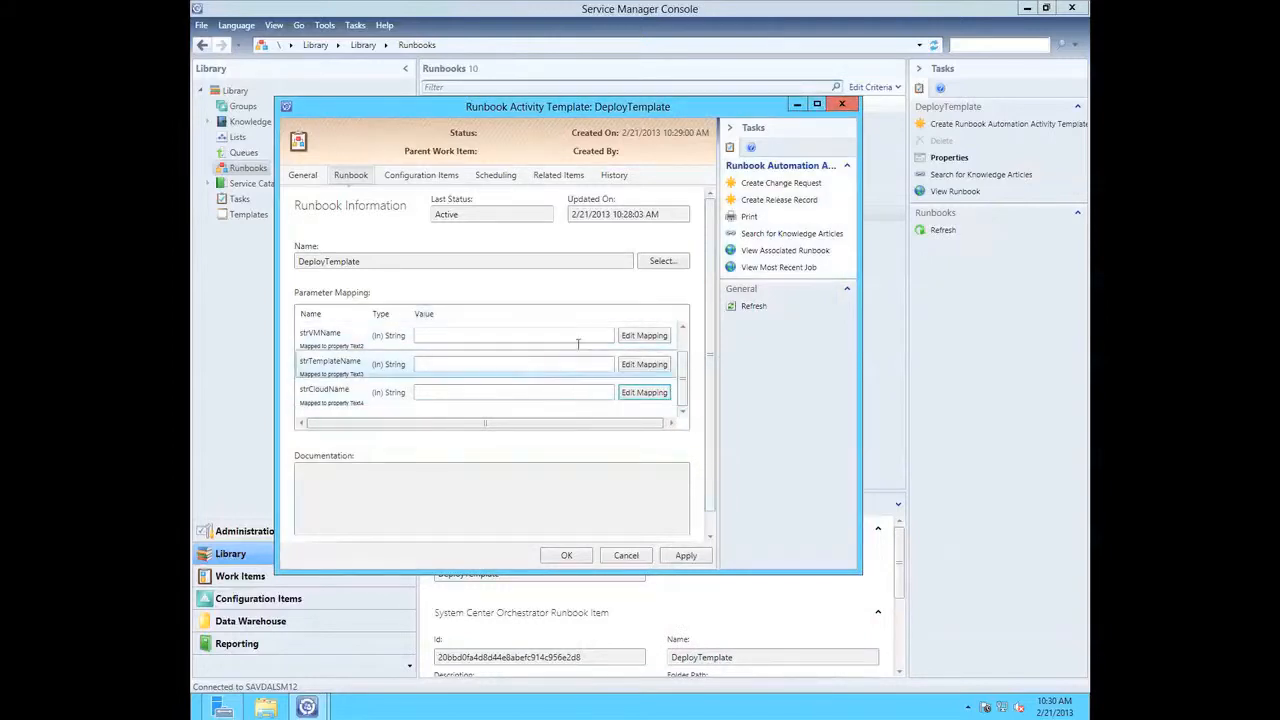
# Return to the general details of the DeployTemplate runbook activity template and save its changes
pyautogui.click(304, 177)
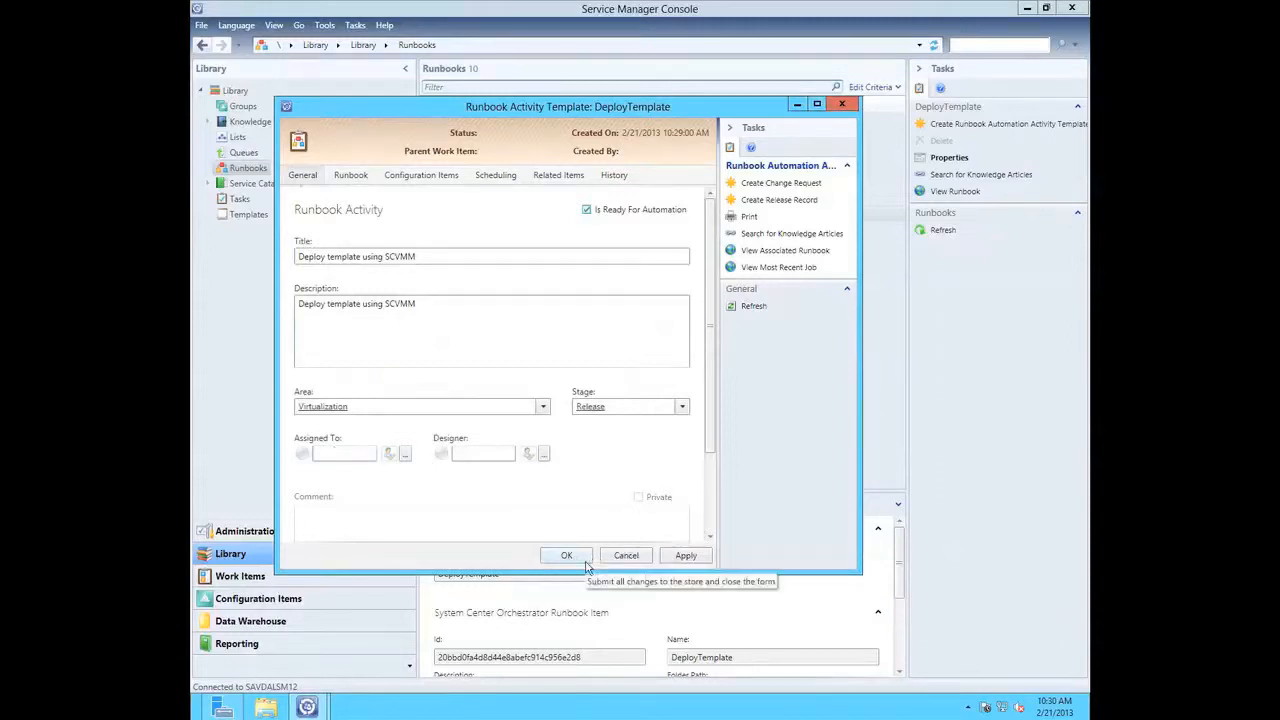
pyautogui.click(690, 556)
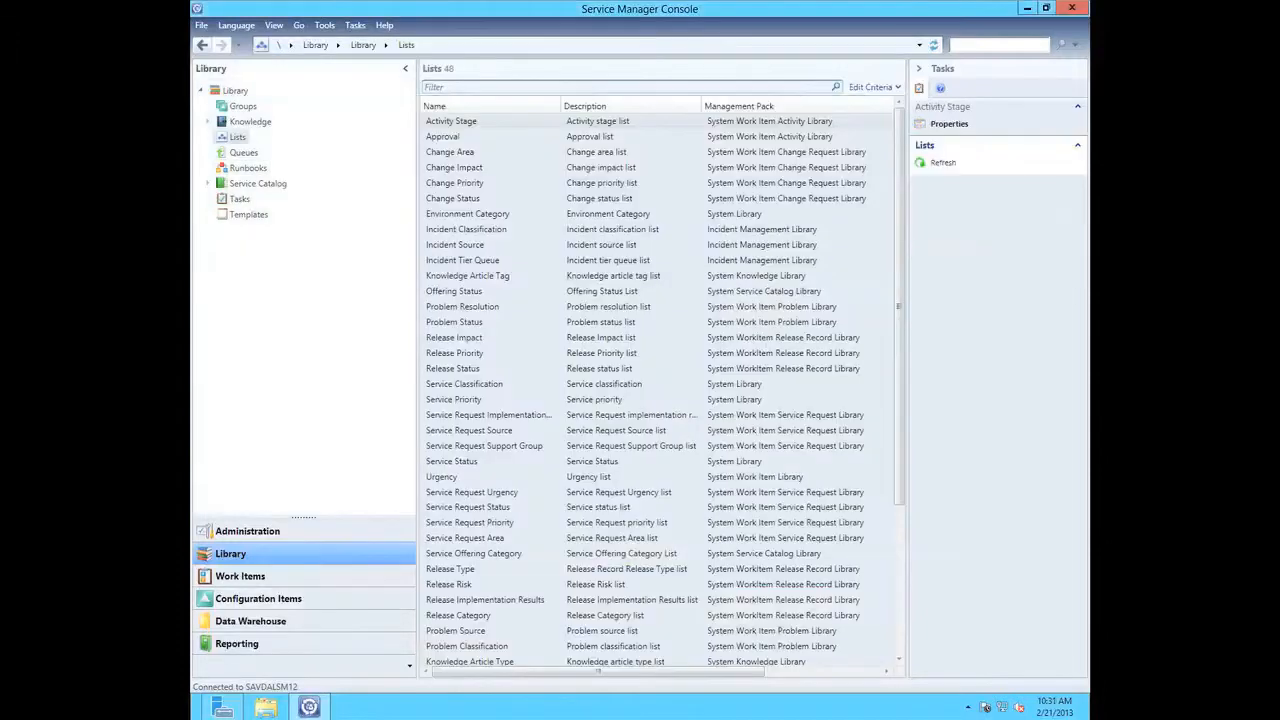
# Start a new template in the Library with "Deploy VM using SCVMM" as both its name and description
pyautogui.click(245, 215)
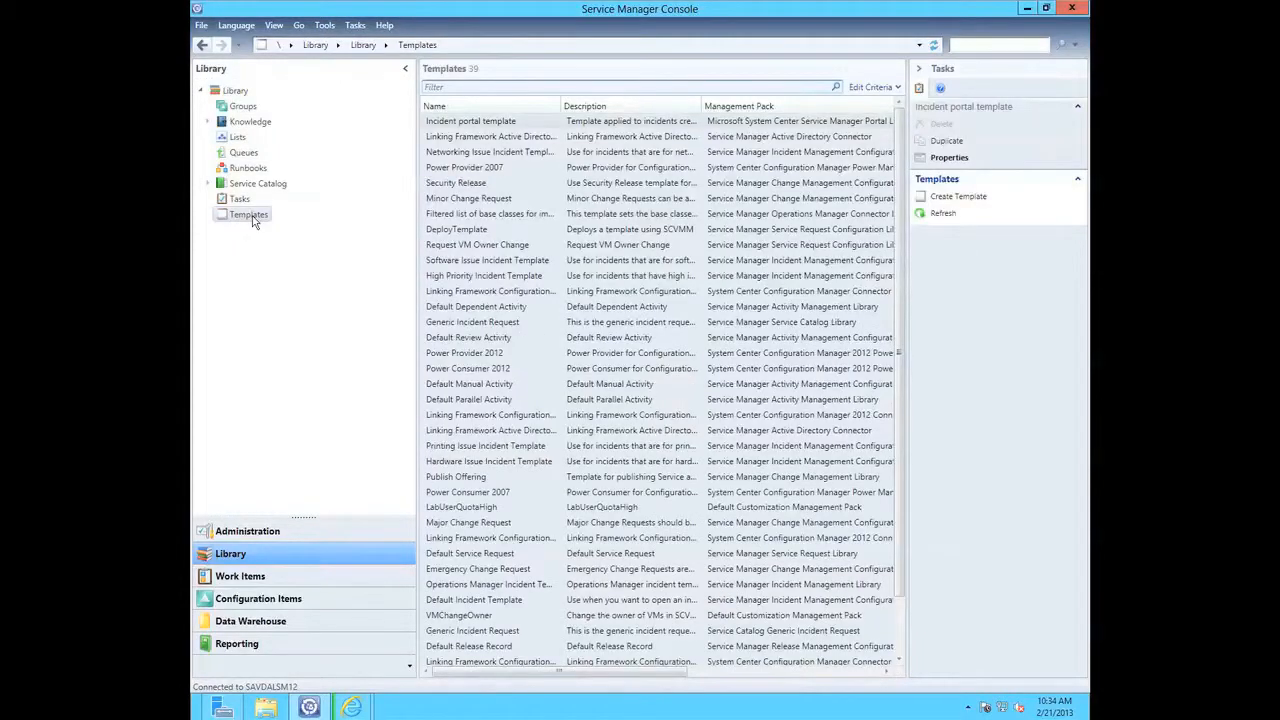
pyautogui.click(979, 198)
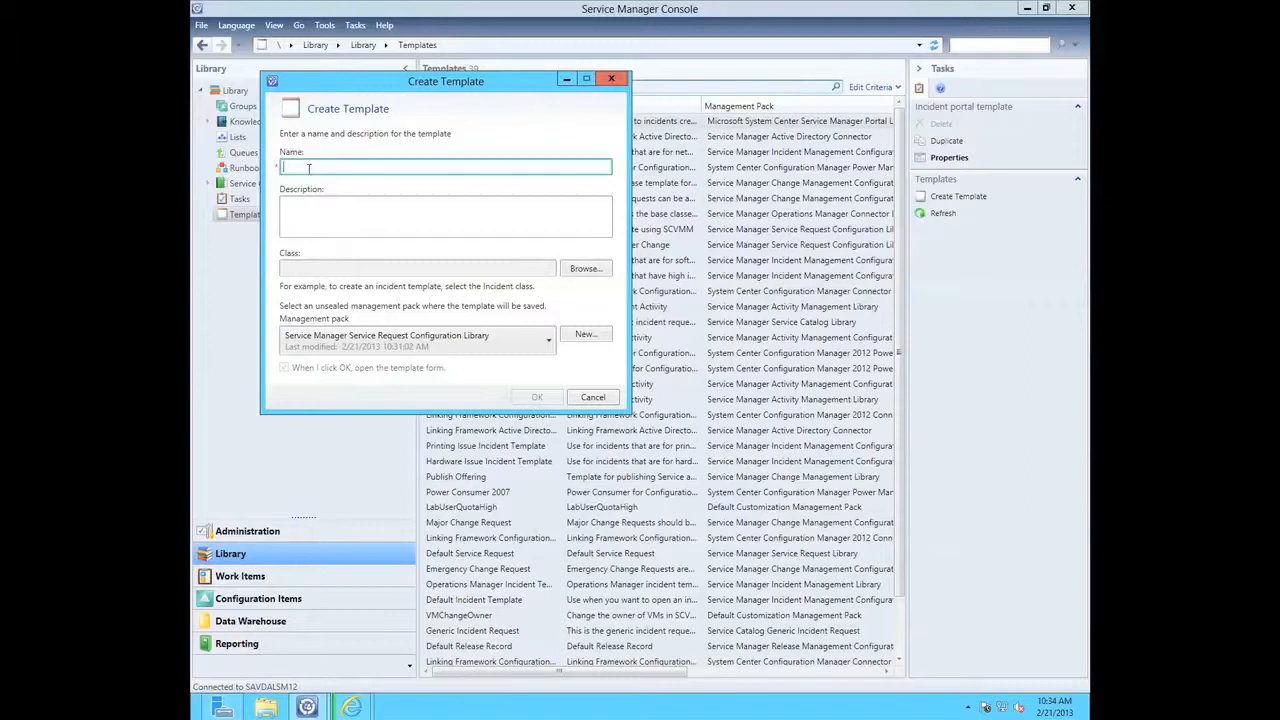
pyautogui.write('Deploy VM using SCVMM')
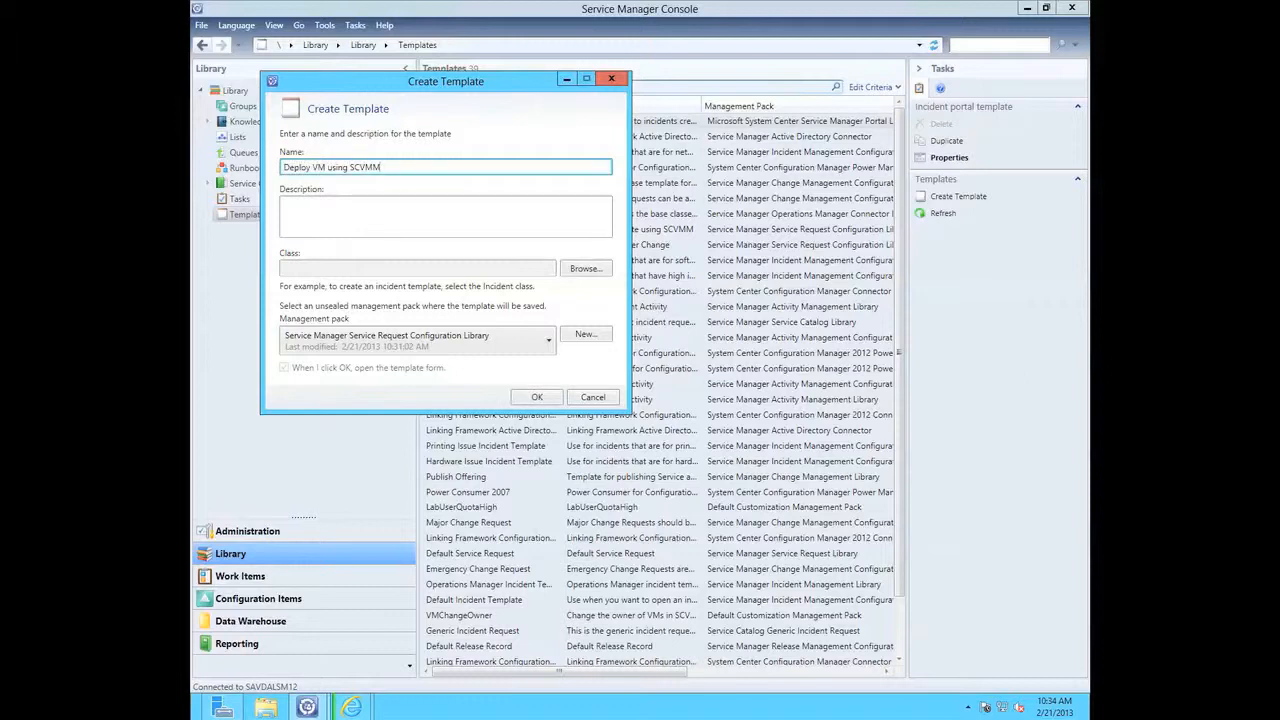
pyautogui.hotkey('ctrl', 'a')
pyautogui.hotkey('ctrl', 'c')
pyautogui.click(359, 201)
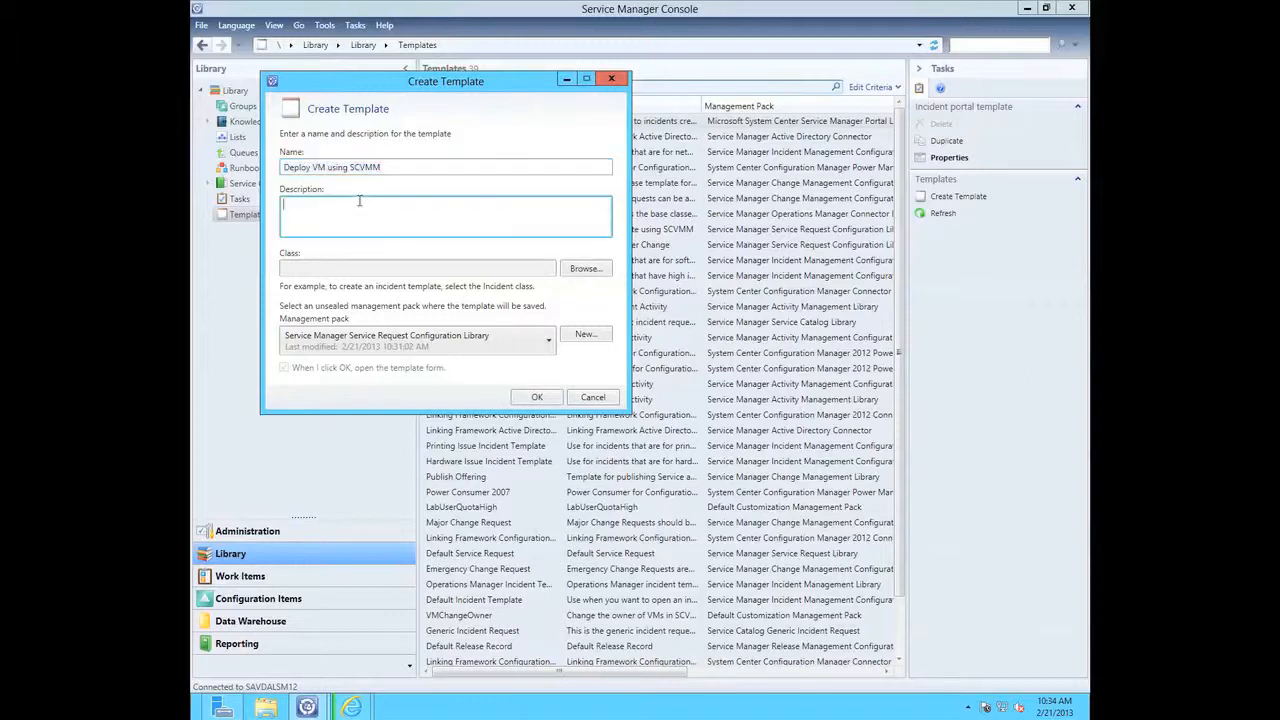
pyautogui.hotkey('ctrl', 'v')
# Set the template's class to Service Request and create it in the Service Manager Service Request Configuration Library management pack
pyautogui.click(586, 270)
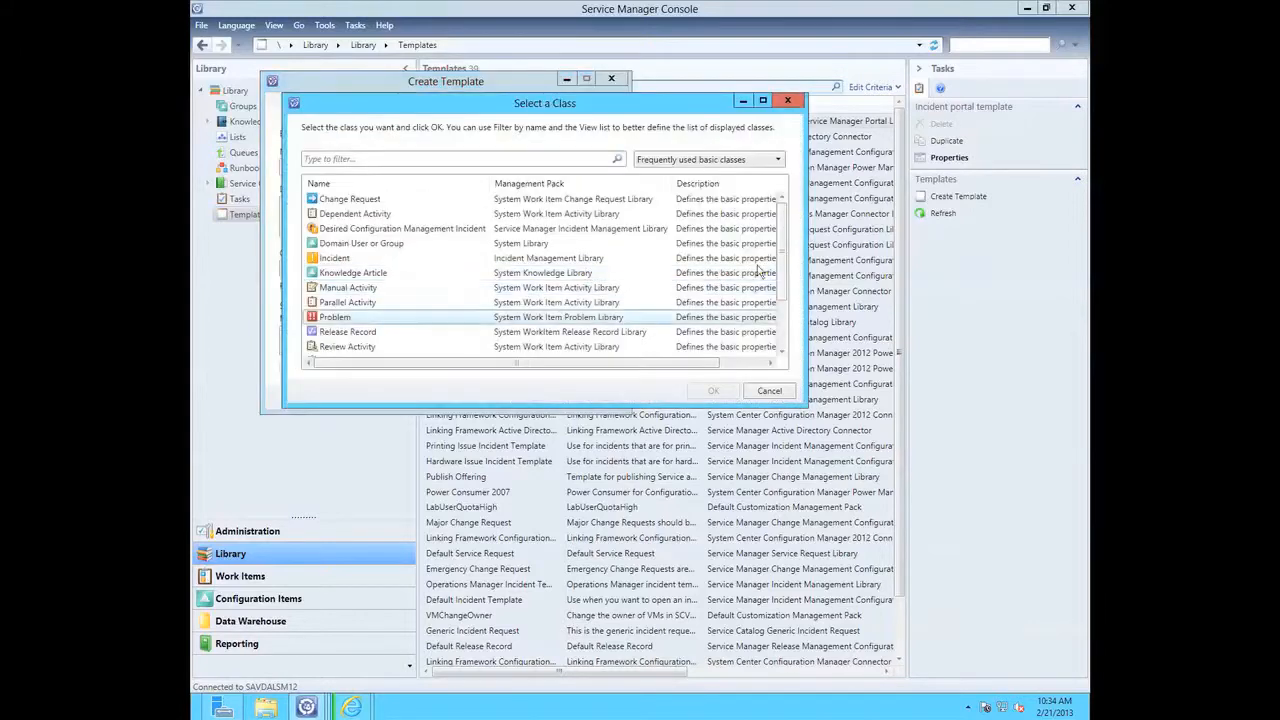
pyautogui.moveTo(786, 255); pyautogui.dragTo(790, 320)
pyautogui.click(442, 316)
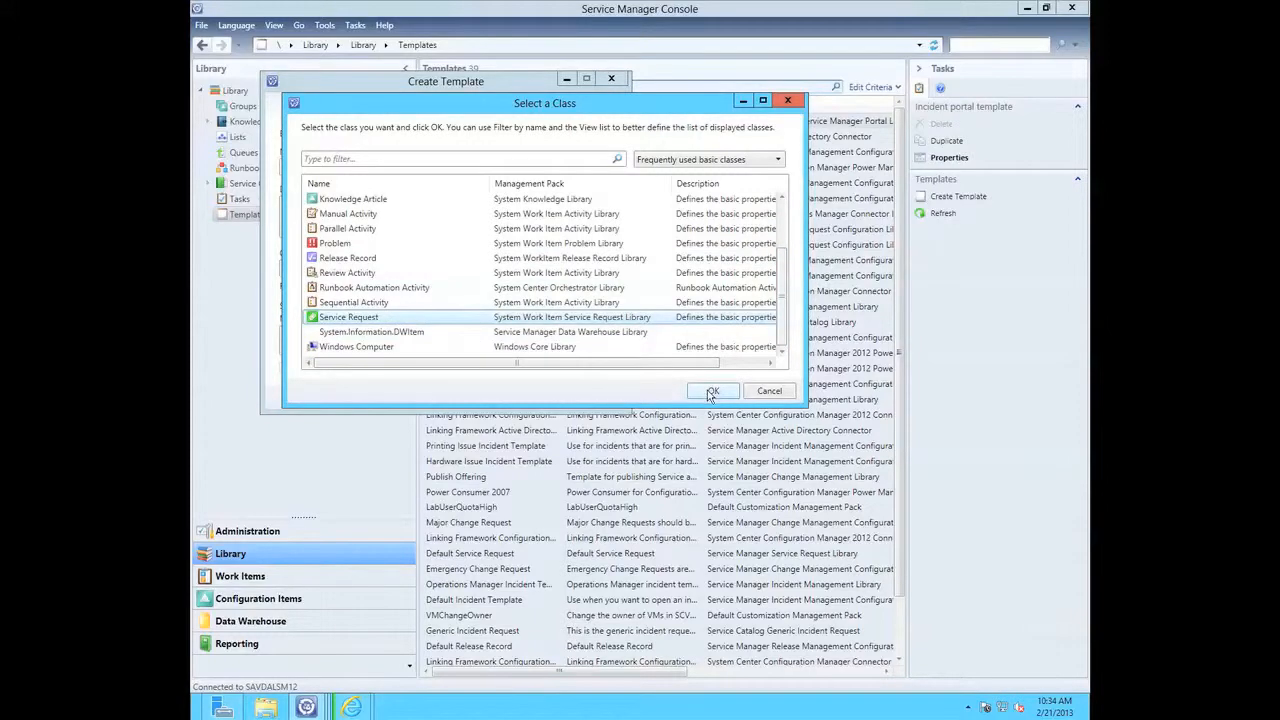
pyautogui.click(710, 391)
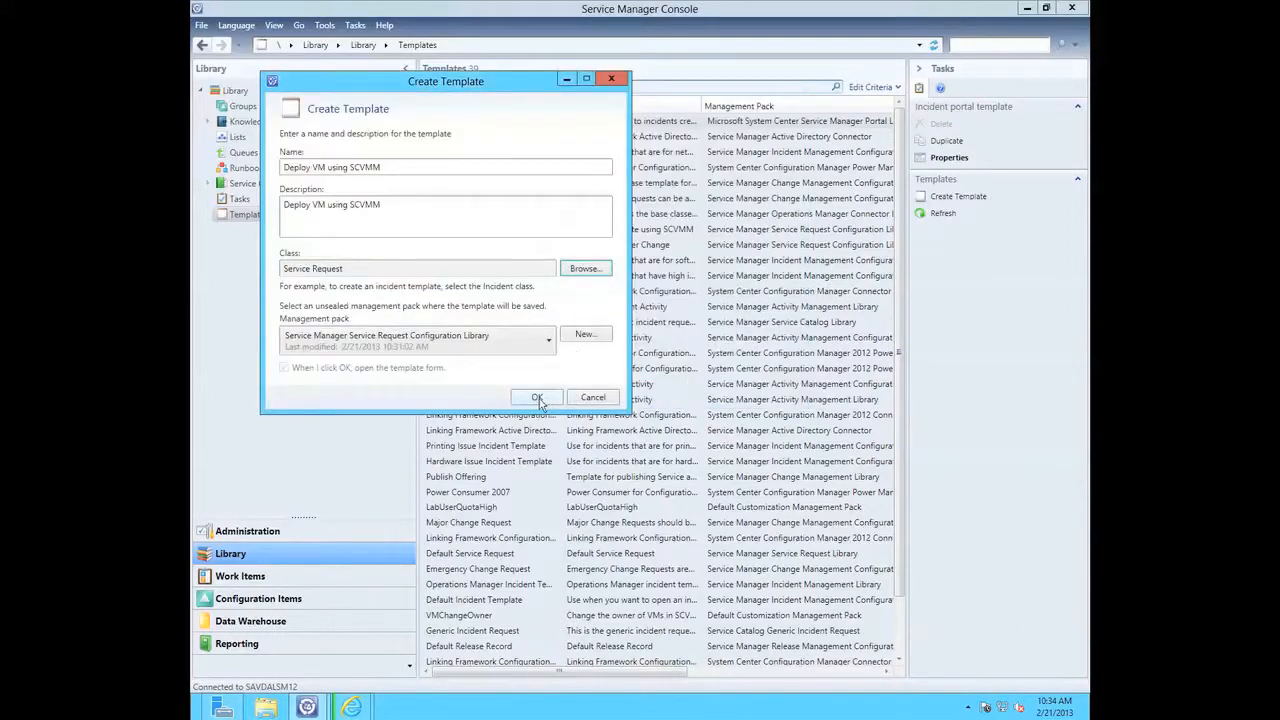
pyautogui.click(537, 397)
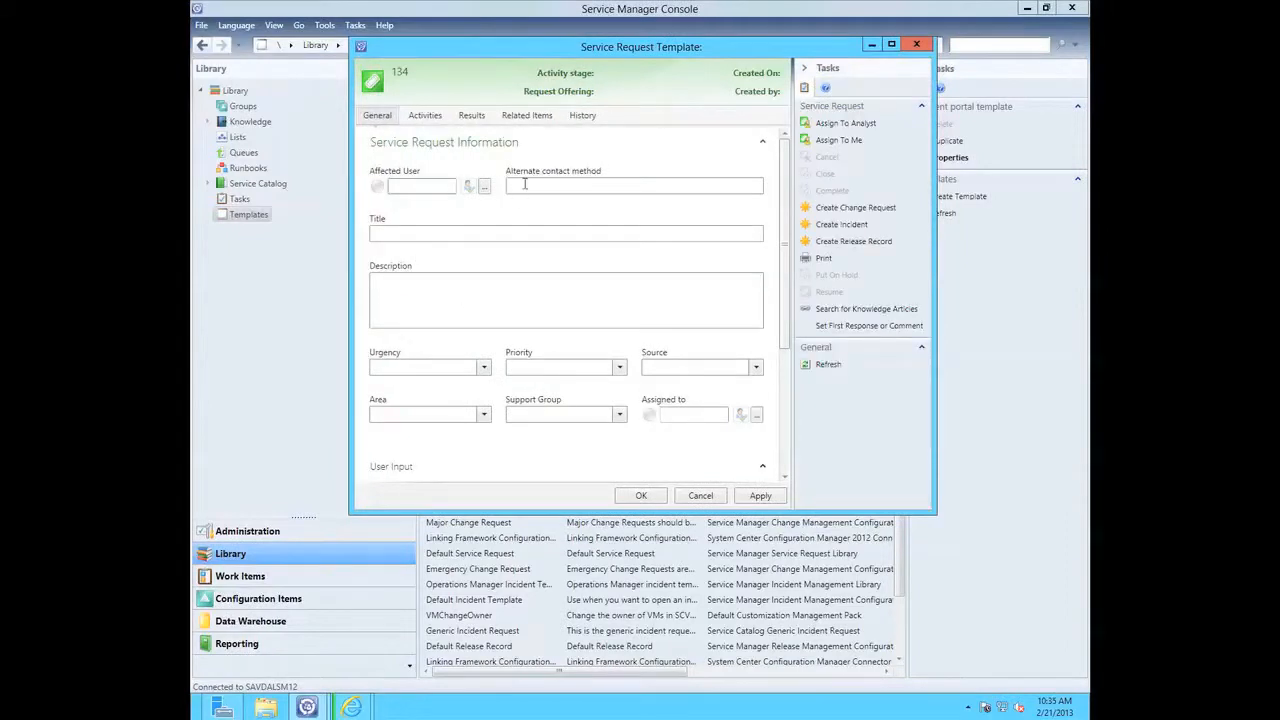
# Enter "Deploy VM using SCVMM" as both the title and the description of the service request
pyautogui.click(446, 233)
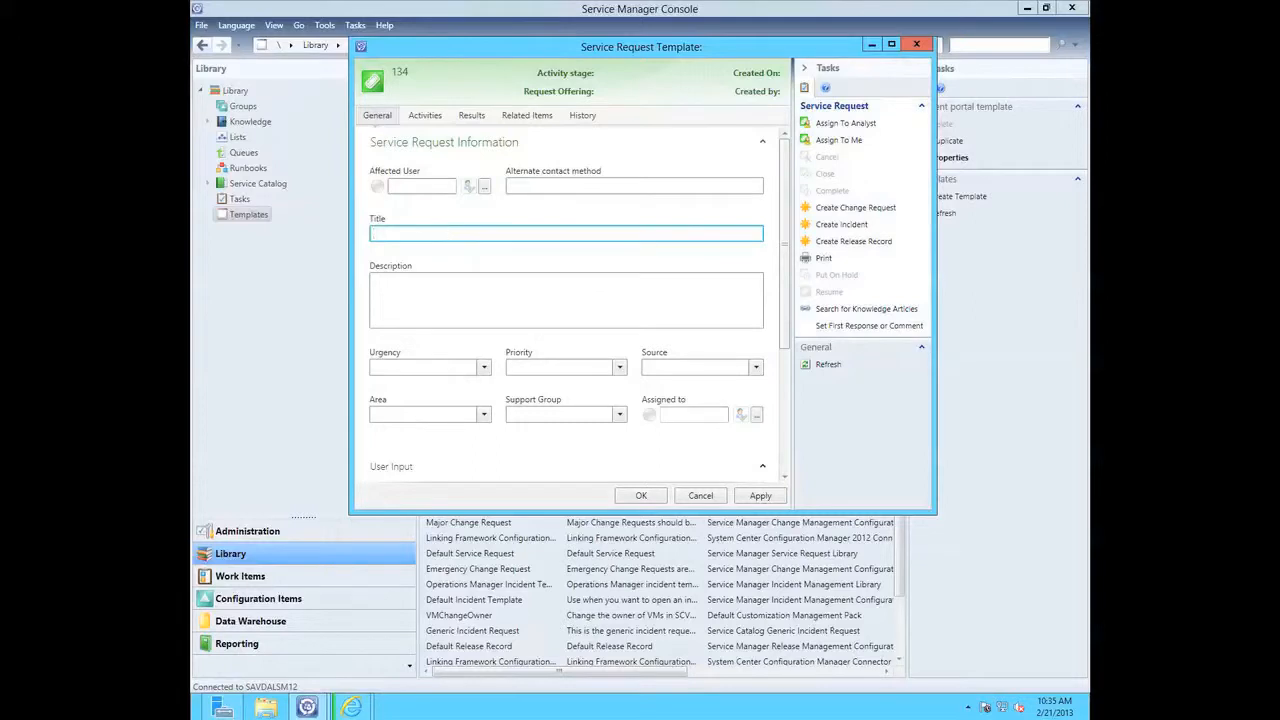
pyautogui.write('Deploy VM using SCVMM')
pyautogui.press('Tab')
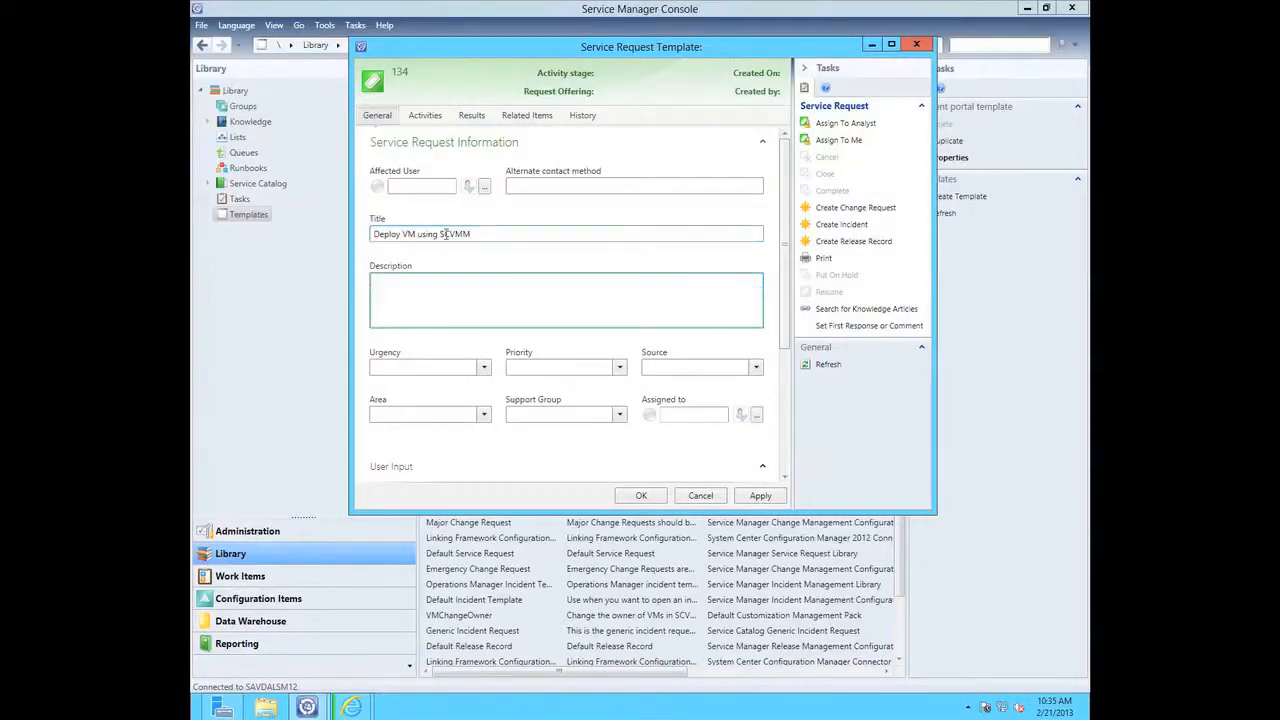
pyautogui.hotkey('shift', 'Tab')
pyautogui.hotkey('ctrl', 'a')
pyautogui.hotkey('ctrl', 'c')
pyautogui.press('Tab')
pyautogui.hotkey('ctrl', 'v')
# Set the service request's urgency to Medium, priority to Medium and source to Other
pyautogui.click(482, 366)
pyautogui.click(408, 403)
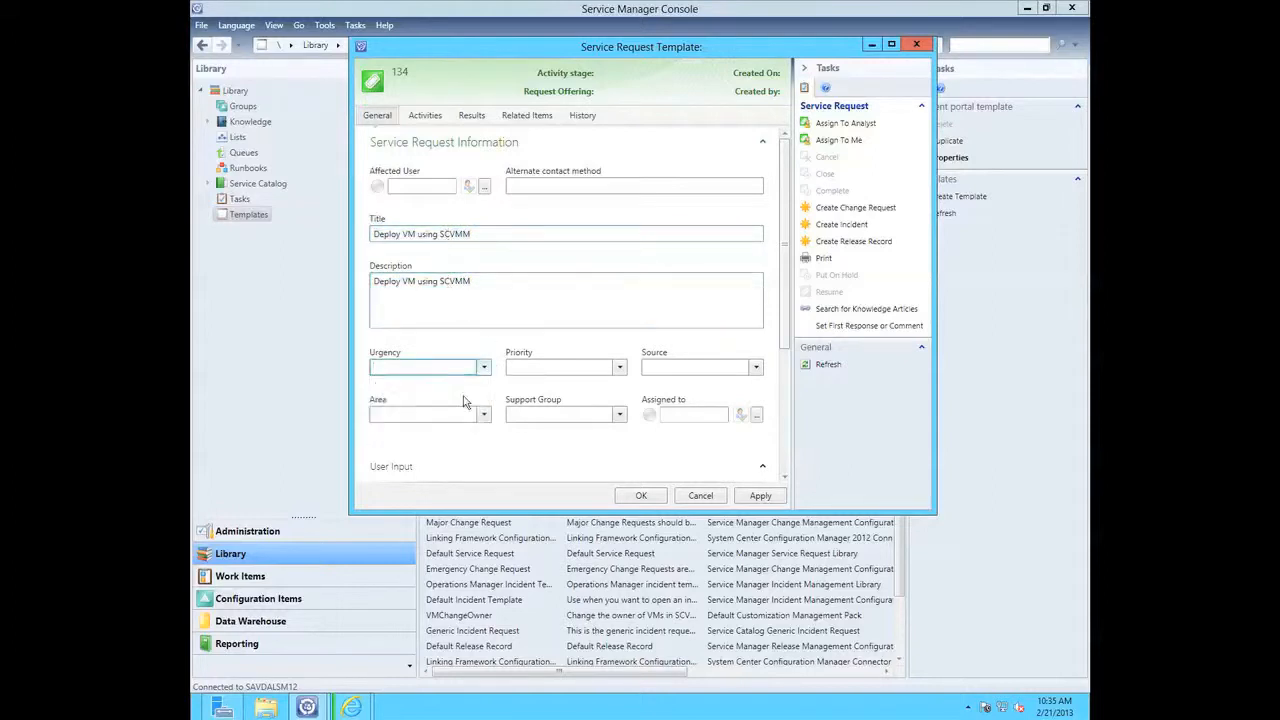
pyautogui.press('Tab')
pyautogui.click(619, 367)
pyautogui.click(540, 401)
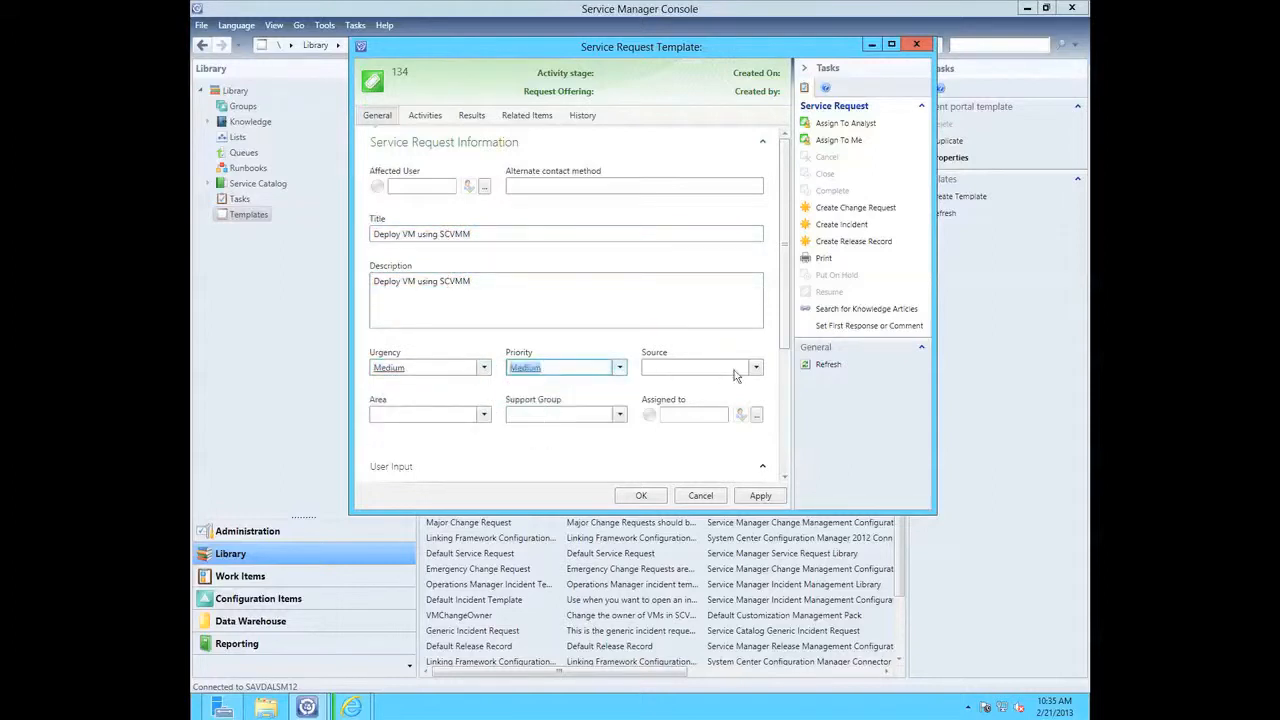
pyautogui.click(756, 367)
pyautogui.click(688, 418)
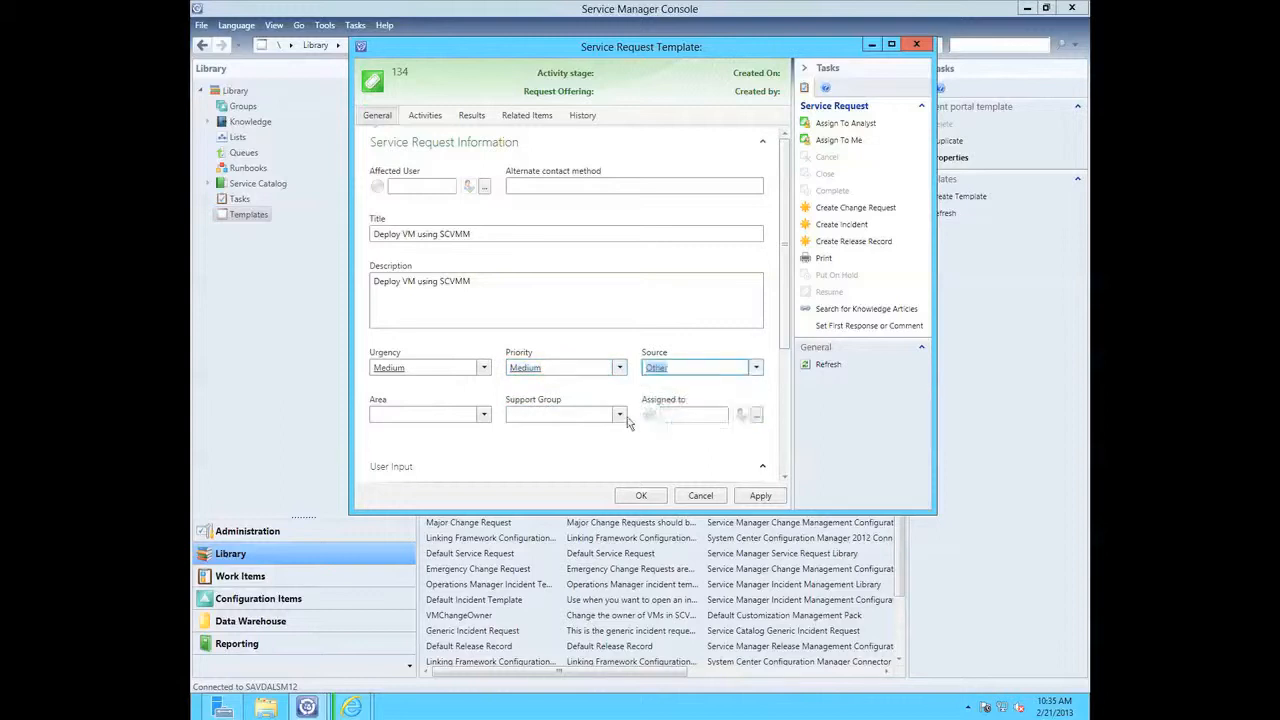
# Set the service request's area to Server Services under Infrastructure
pyautogui.click(482, 415)
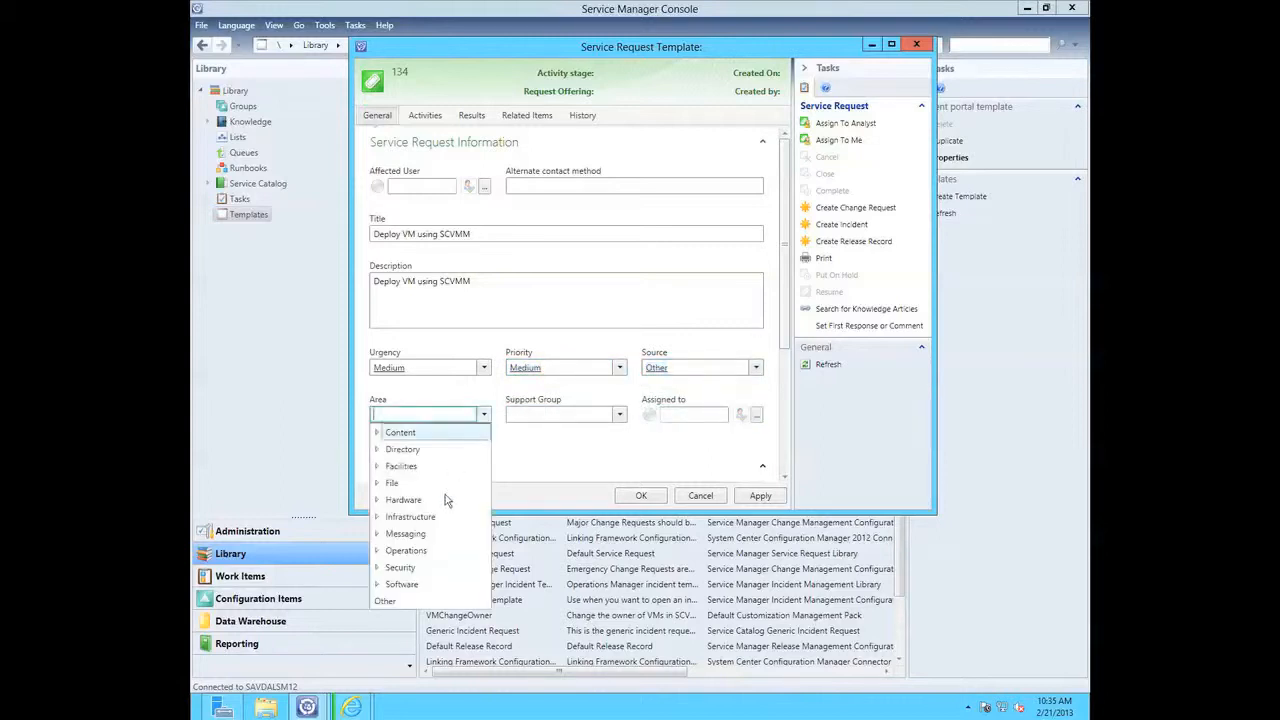
pyautogui.click(377, 518)
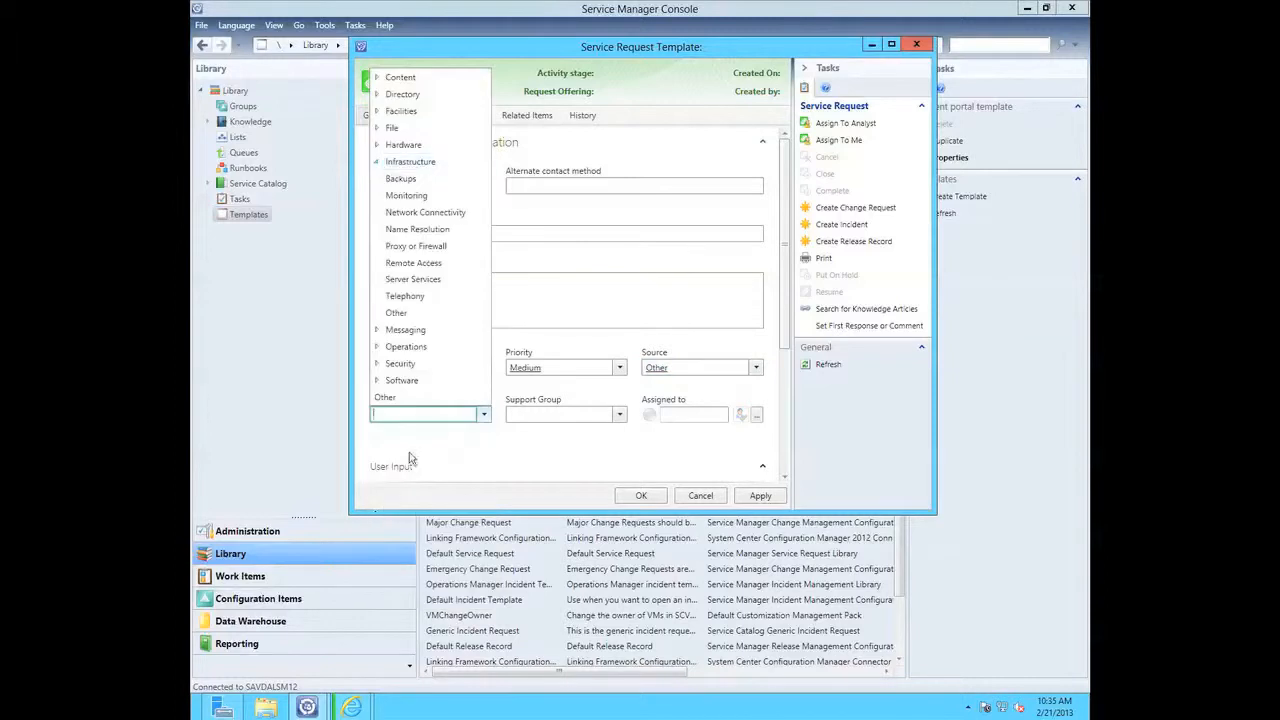
pyautogui.click(413, 279)
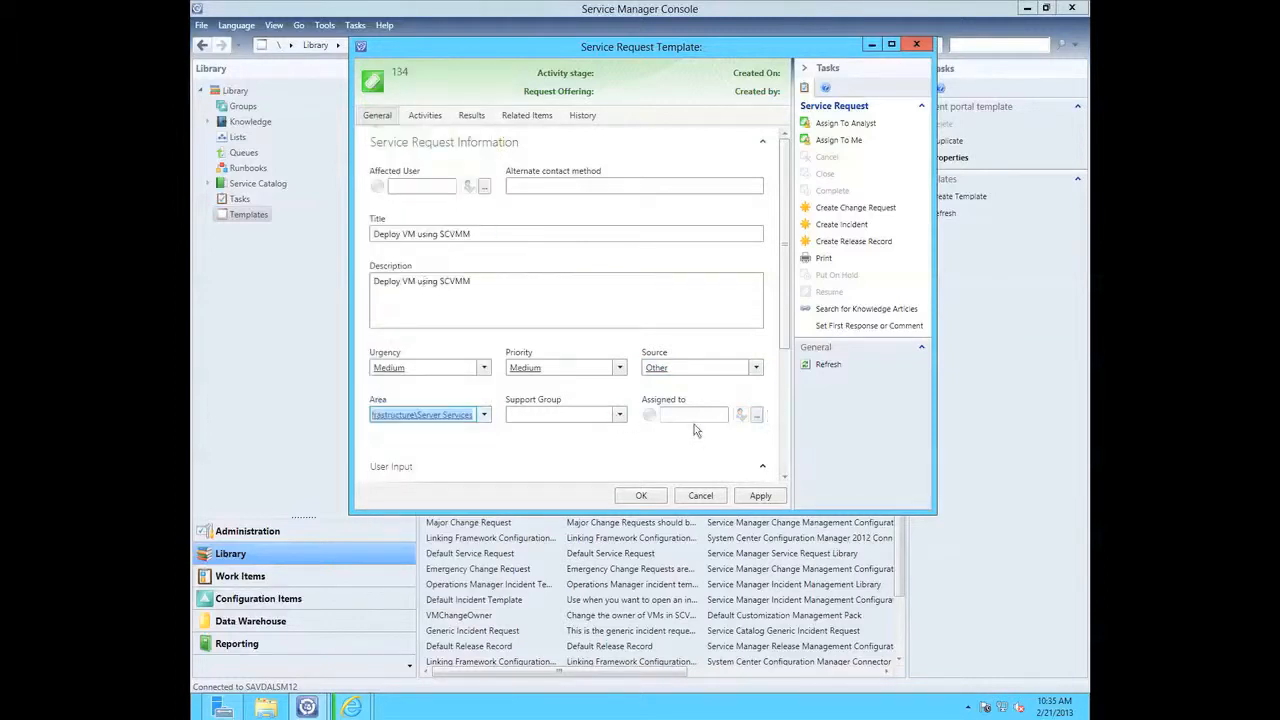
pyautogui.scroll(-3, 787, 443)
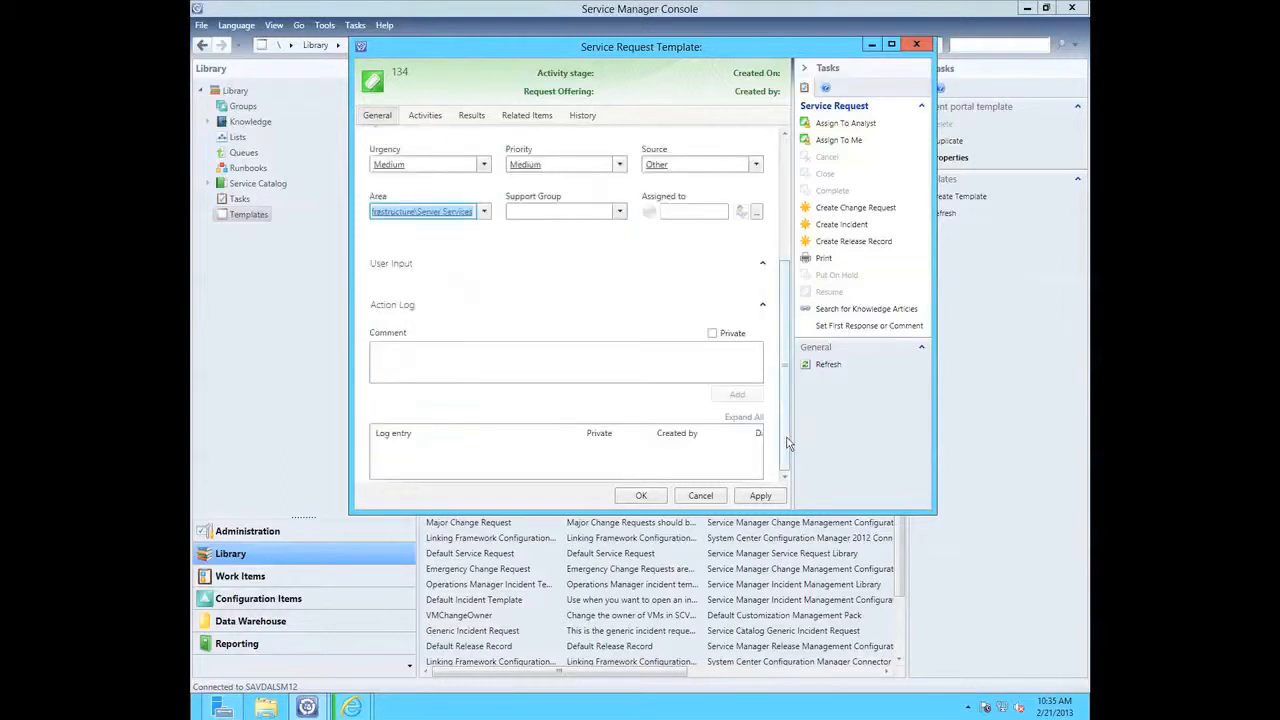
pyautogui.scroll(3, 788, 425)
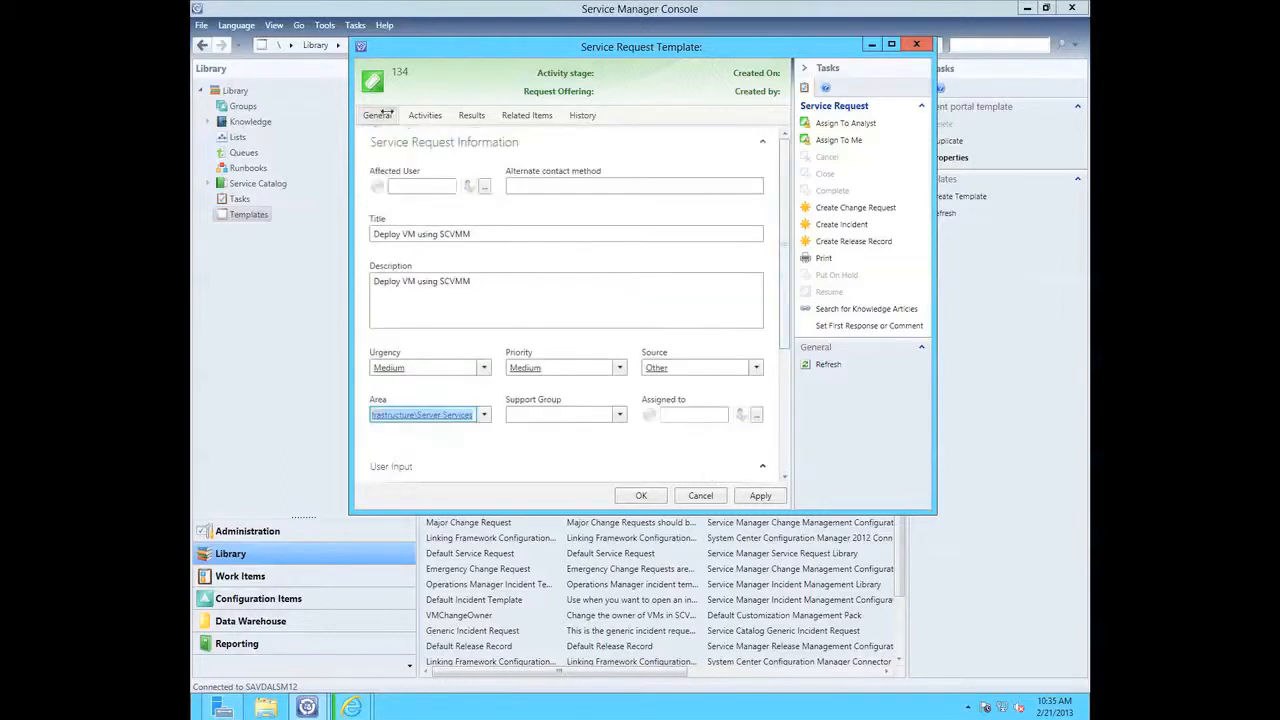
# Add an activity based on the Default Review Activity template to the service request's activities
pyautogui.click(441, 117)
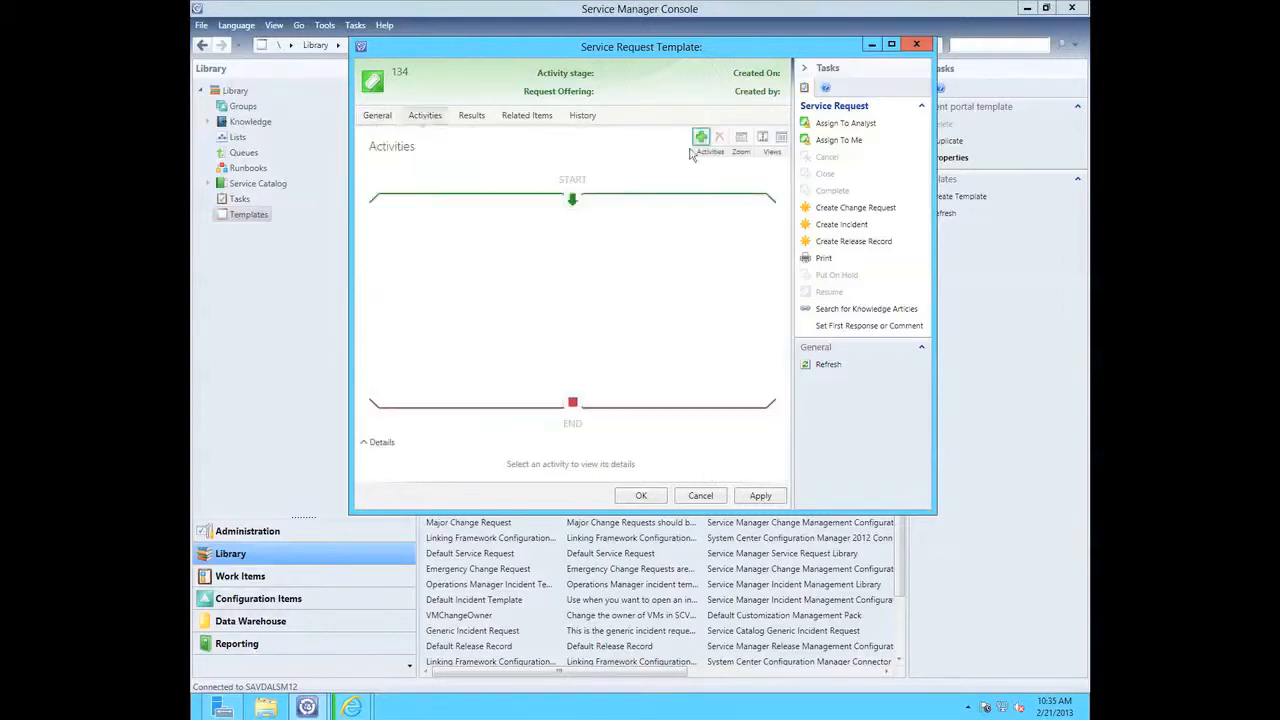
pyautogui.click(701, 138)
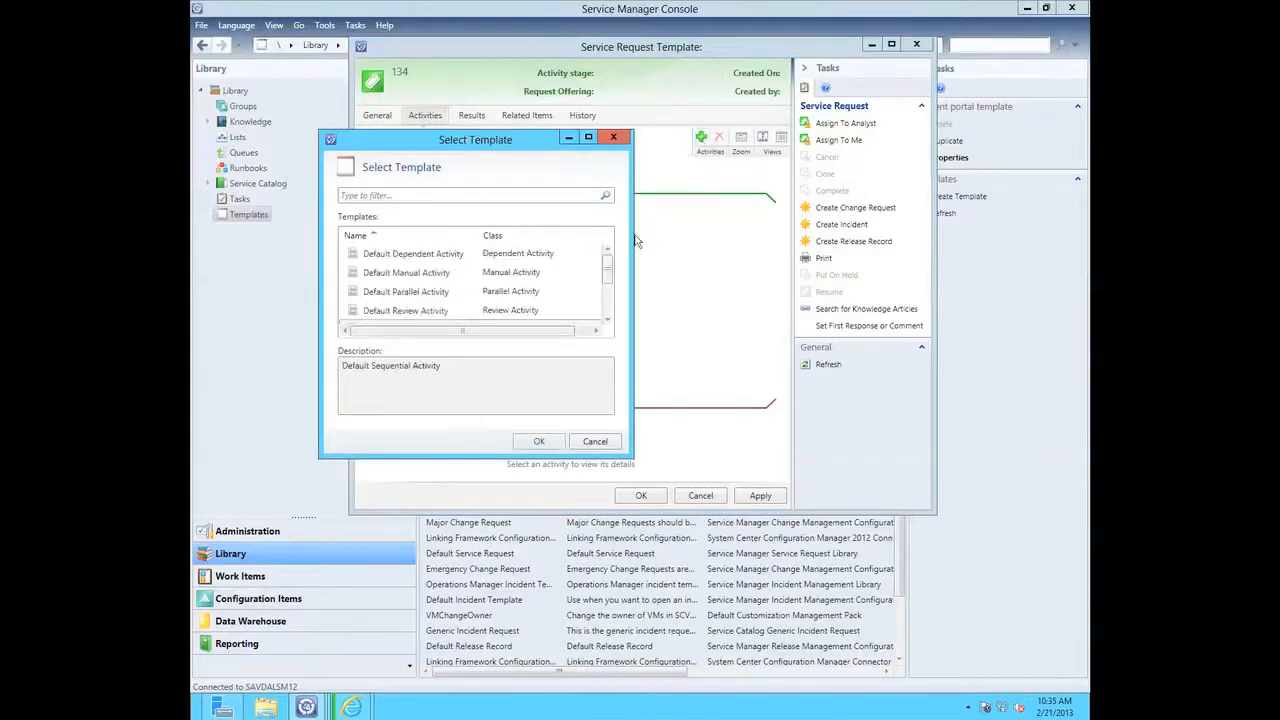
pyautogui.moveTo(606, 270); pyautogui.dragTo(608, 308)
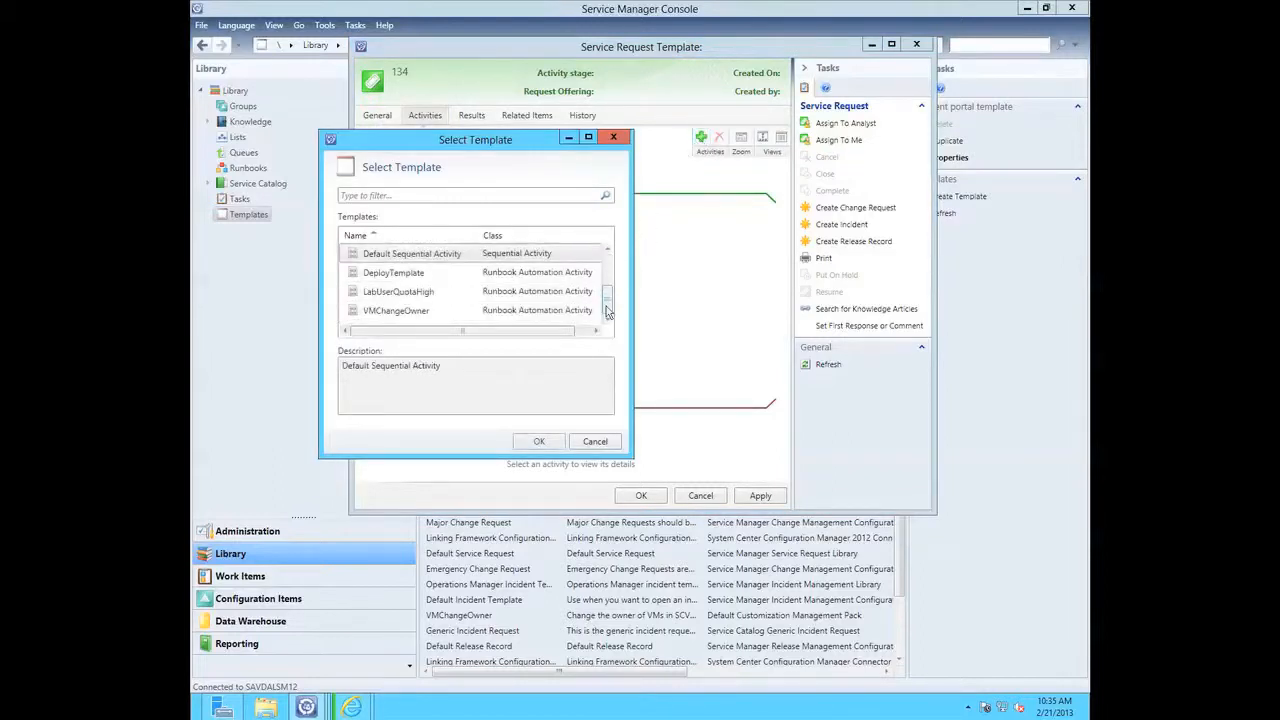
pyautogui.click(607, 249)
pyautogui.click(405, 255)
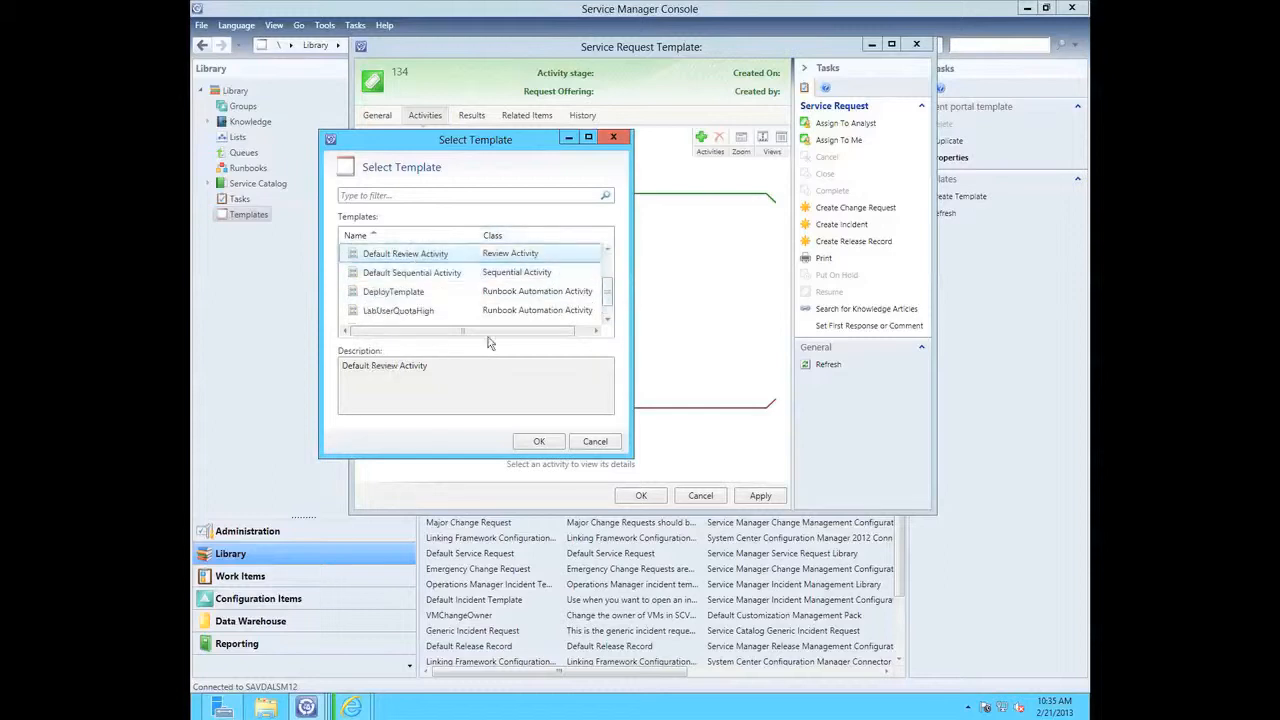
pyautogui.click(539, 441)
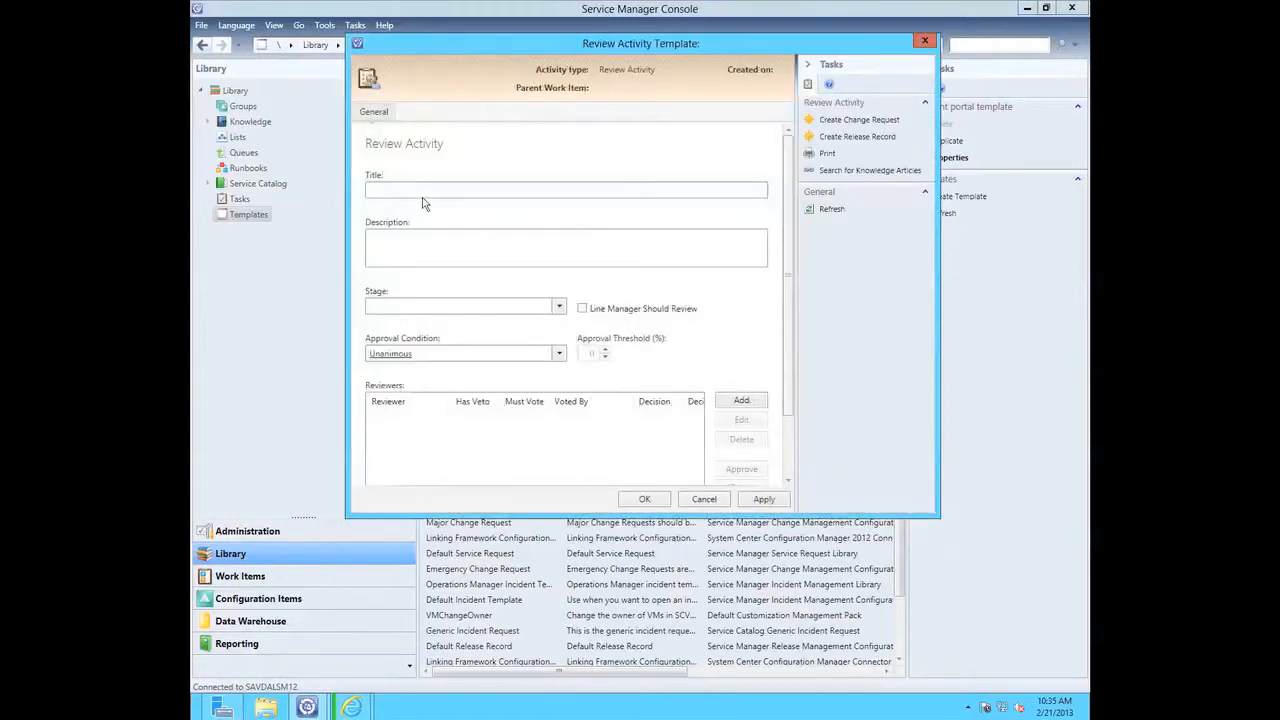
# Enter "Approval activity" as the review activity's title and description, and set its stage to Approve
pyautogui.click(422, 190)
pyautogui.write('Approval activity')
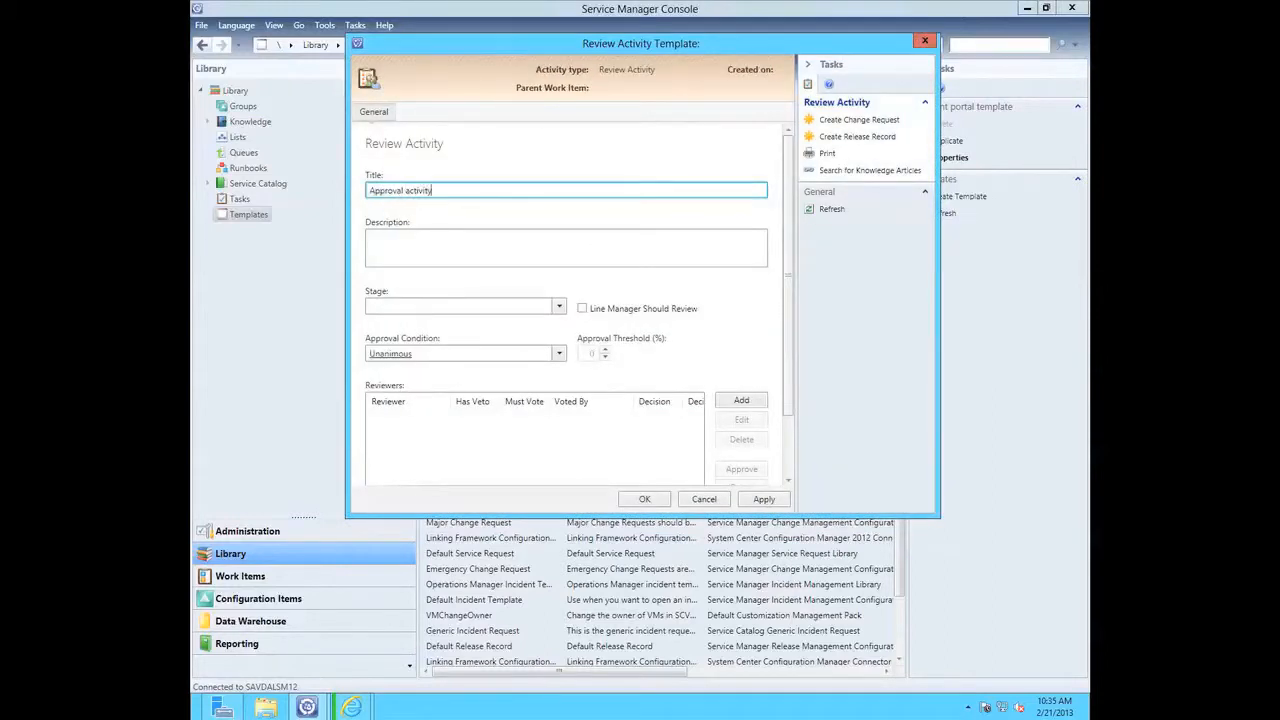
pyautogui.hotkey('ctrl', 'a')
pyautogui.hotkey('ctrl', 'c')
pyautogui.press('Tab')
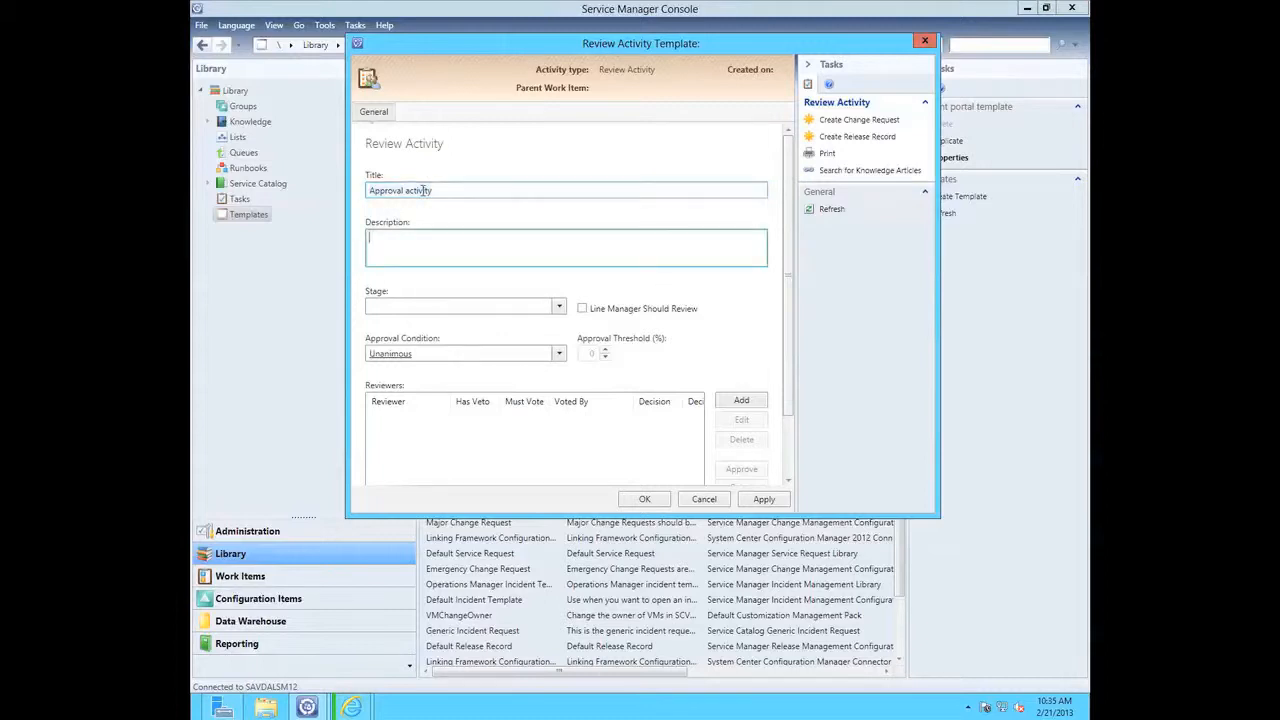
pyautogui.hotkey('ctrl', 'v')
pyautogui.click(559, 307)
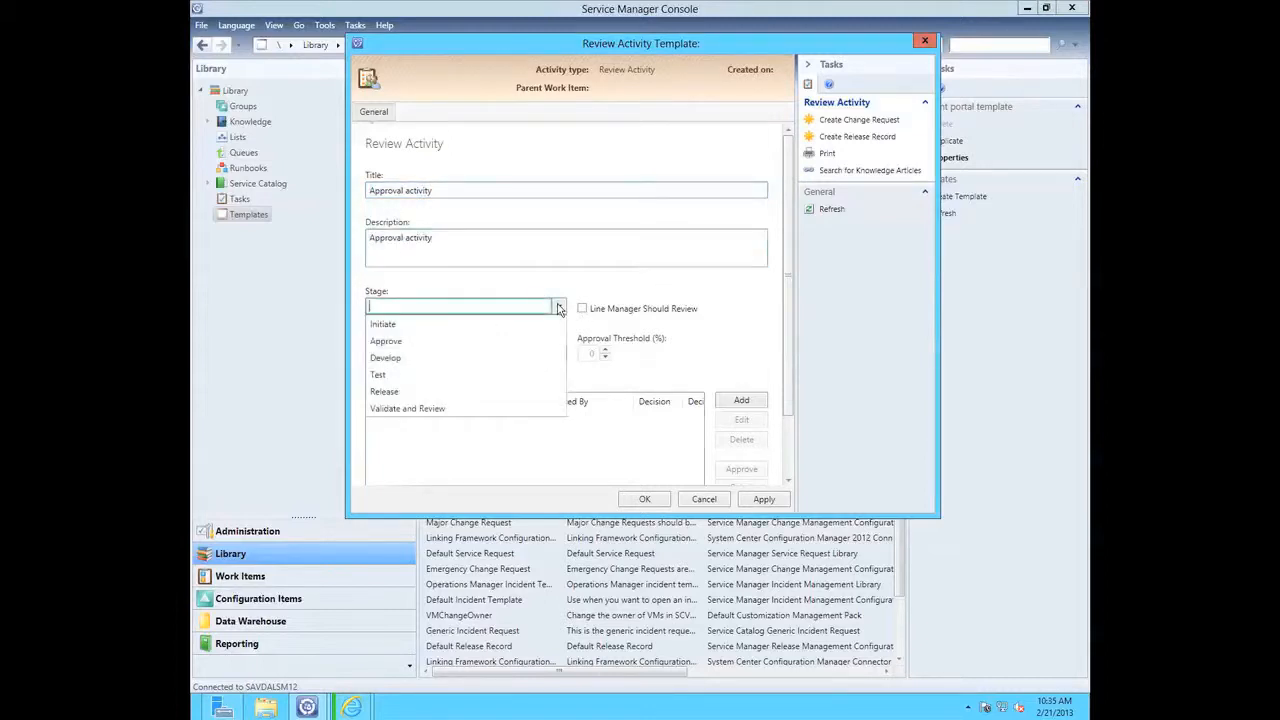
pyautogui.click(390, 342)
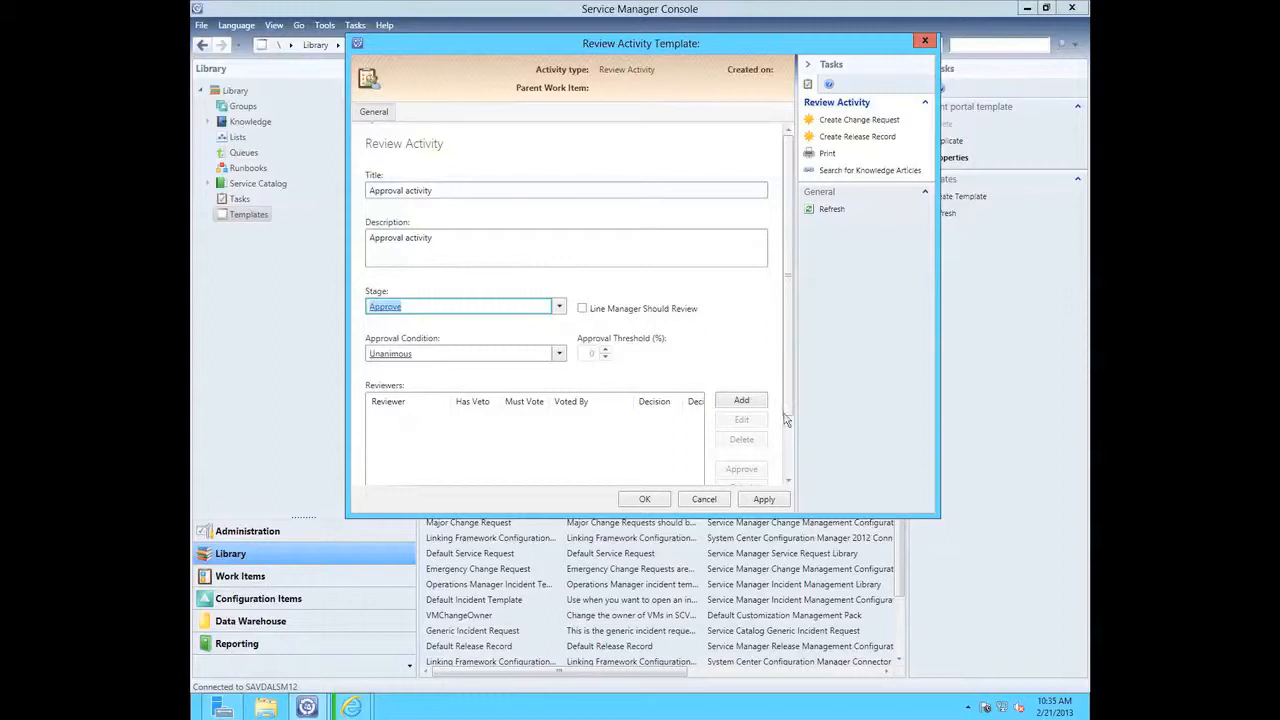
# Add a reviewer to the review activity by searching for the person's name, and save the activity
pyautogui.click(741, 401)
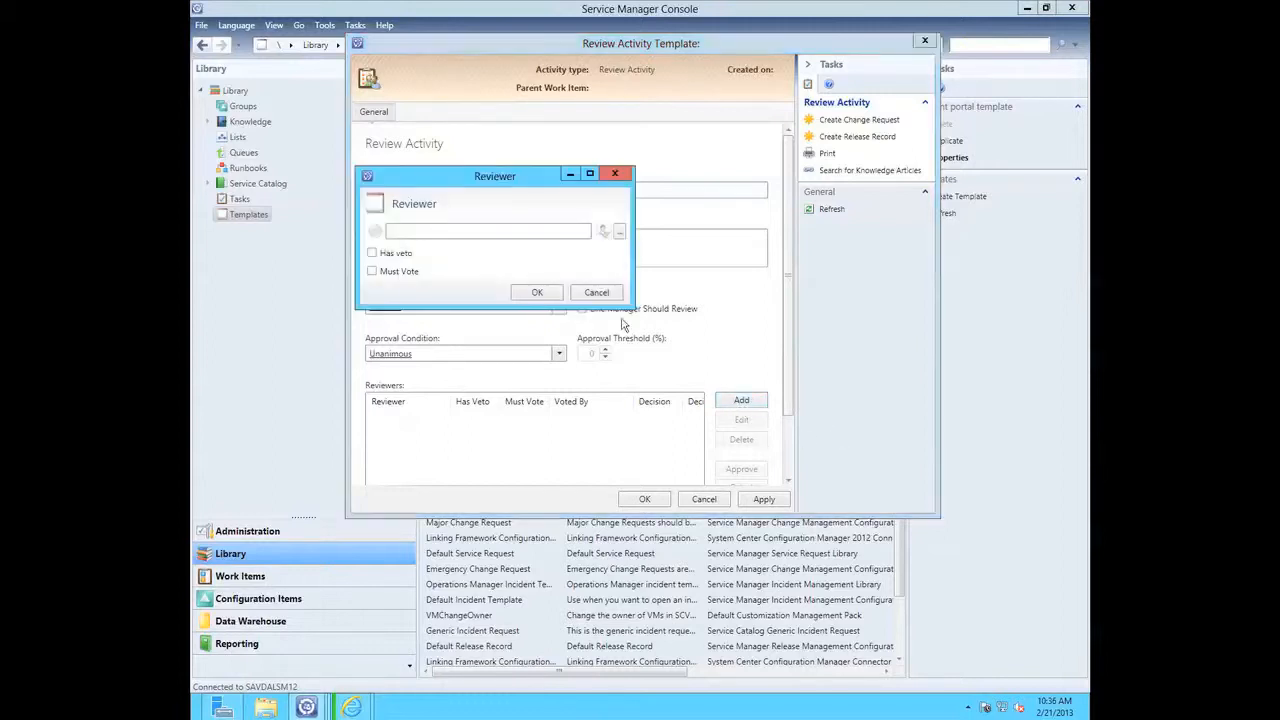
pyautogui.click(452, 232)
pyautogui.write('john')
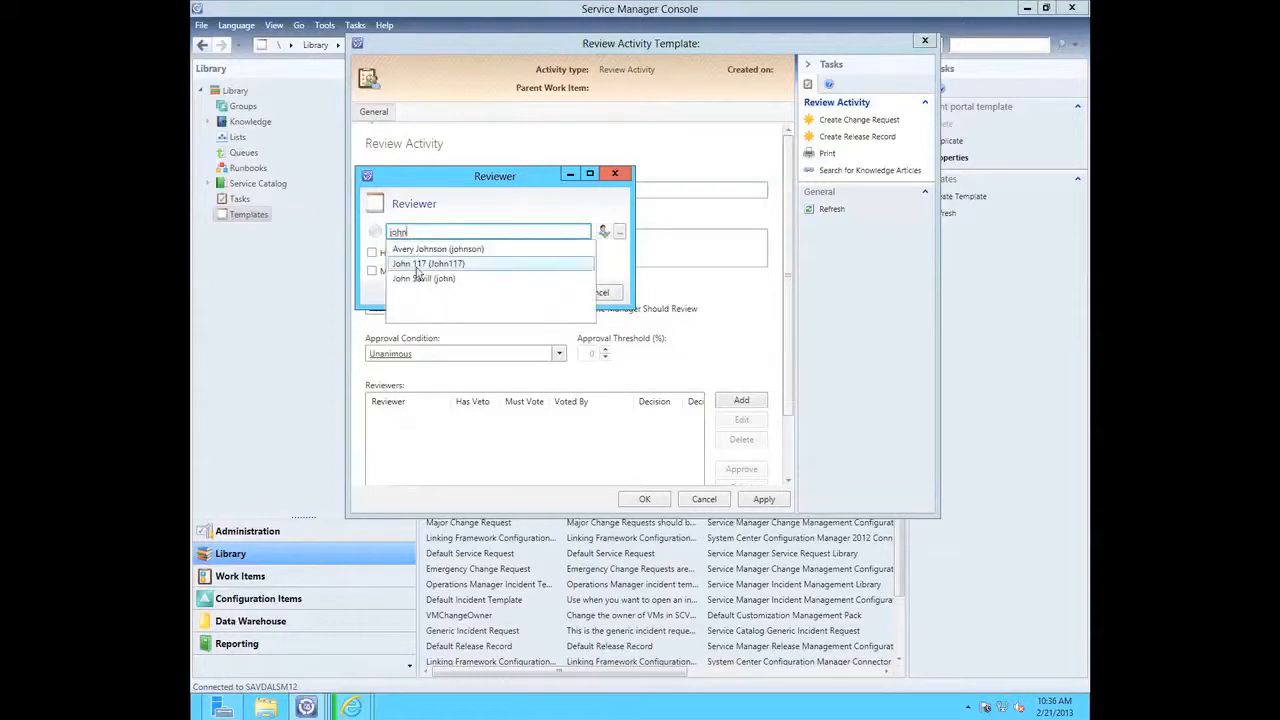
pyautogui.click(420, 278)
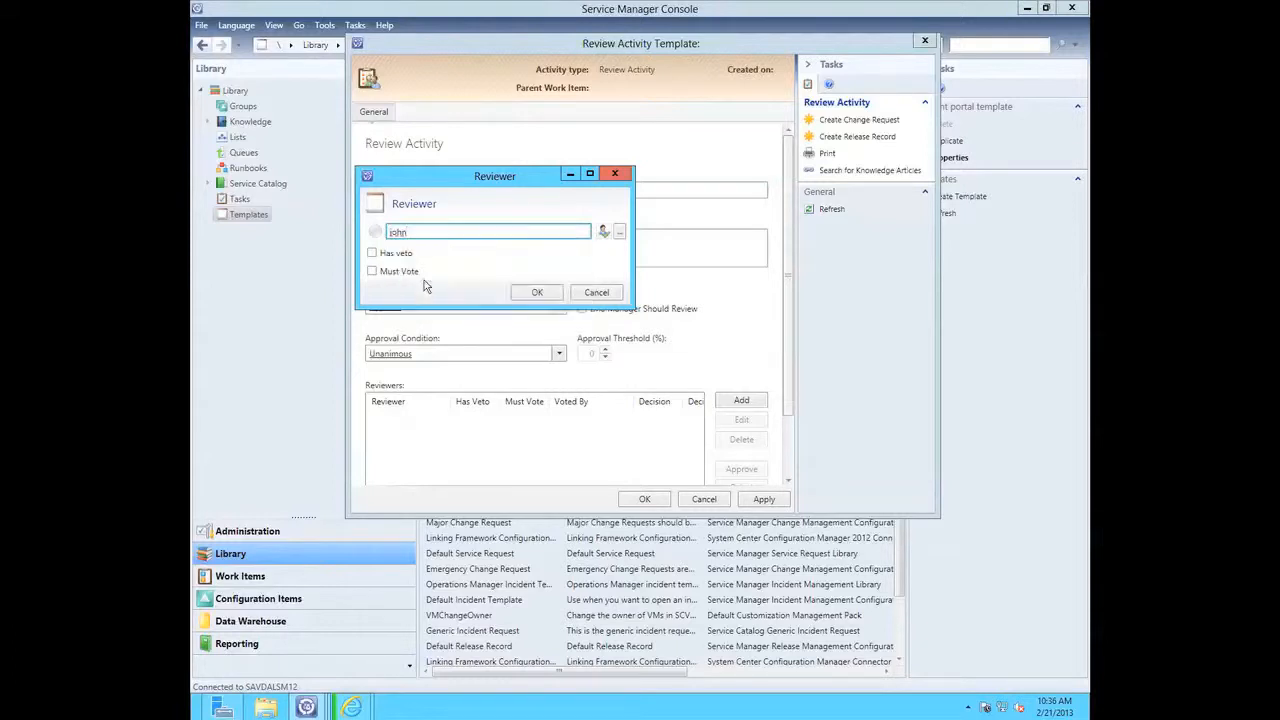
pyautogui.click(538, 293)
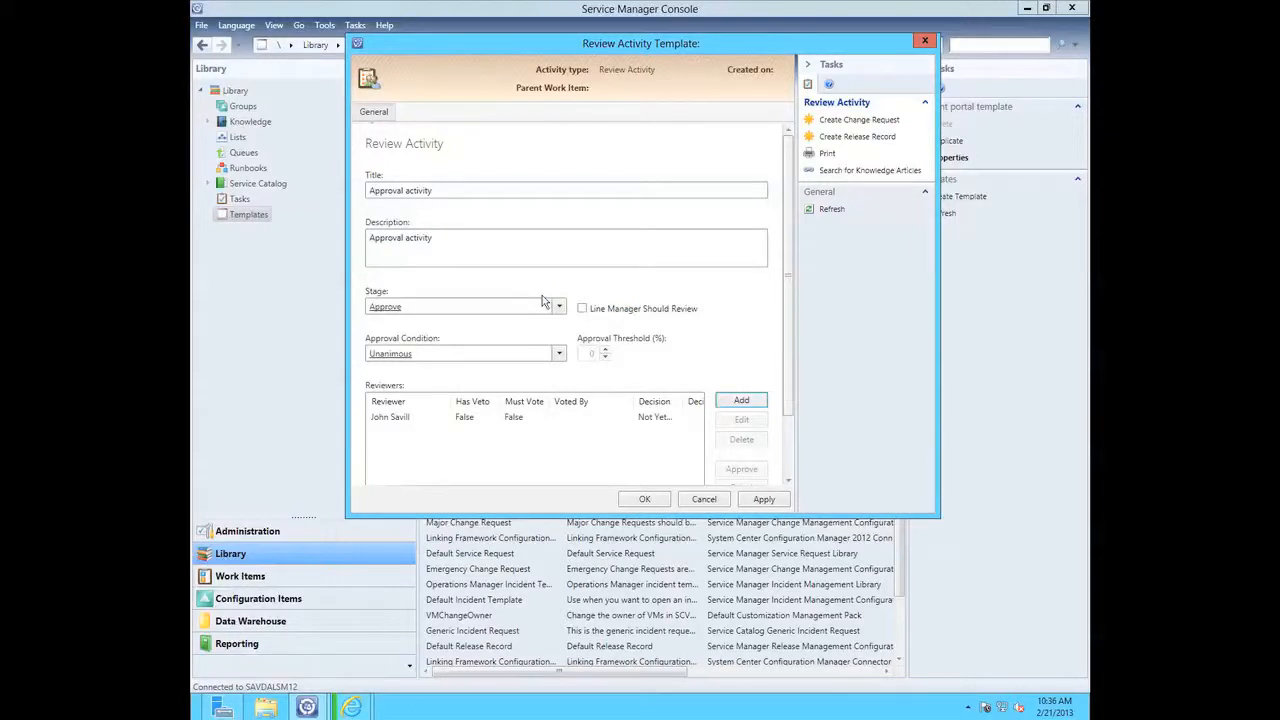
pyautogui.click(757, 497)
pyautogui.click(650, 499)
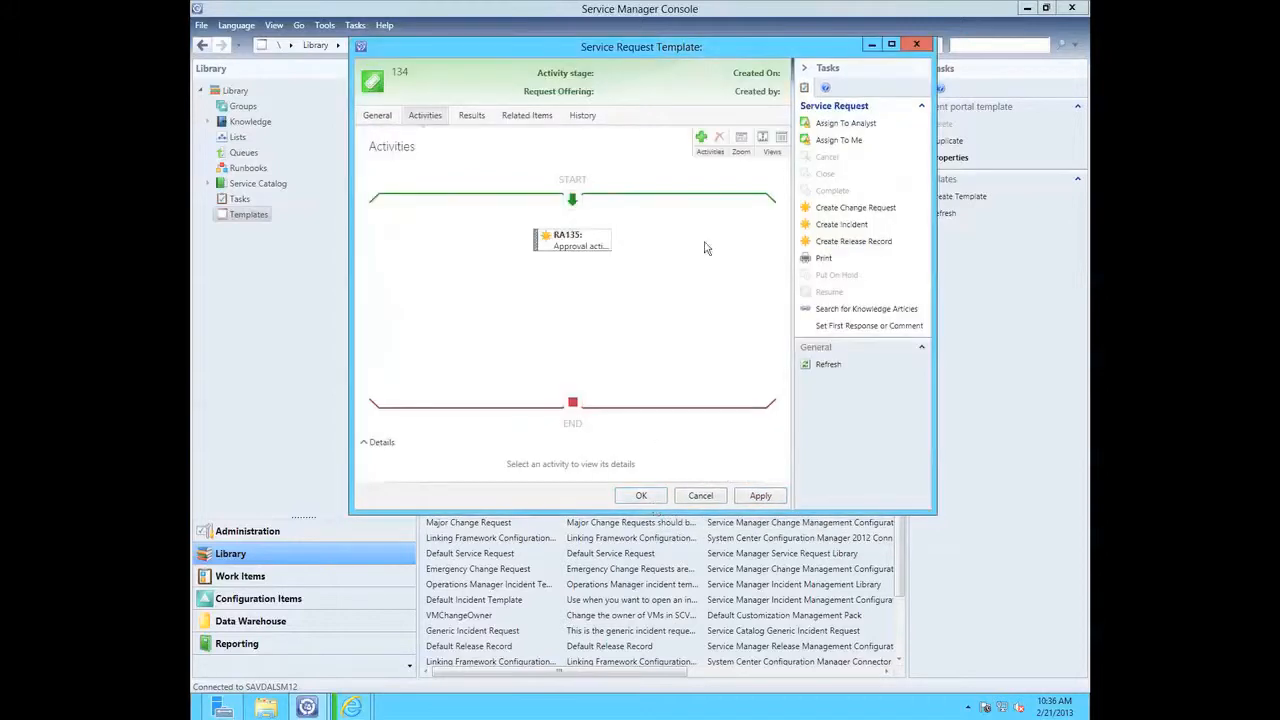
# Add a runbook activity based on DeployTemplate after the approval activity, check its parameter mappings, and save the service request template
pyautogui.click(701, 140)
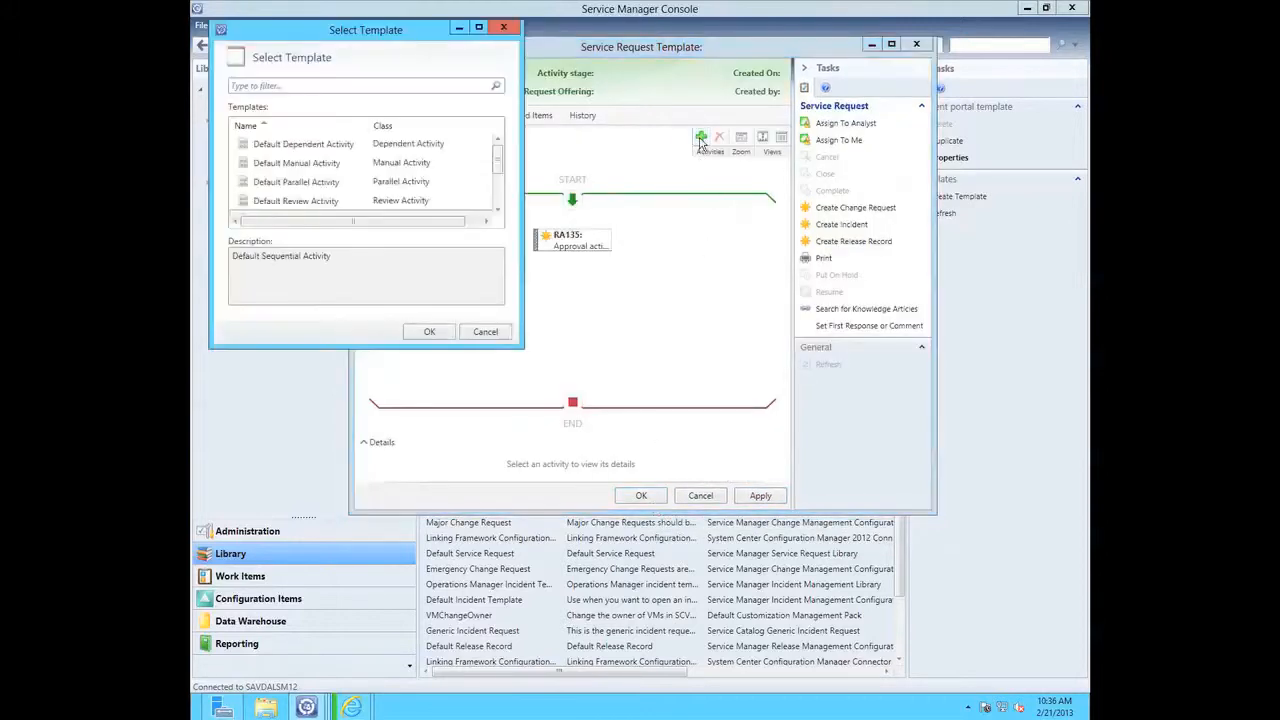
pyautogui.moveTo(499, 168); pyautogui.dragTo(502, 208)
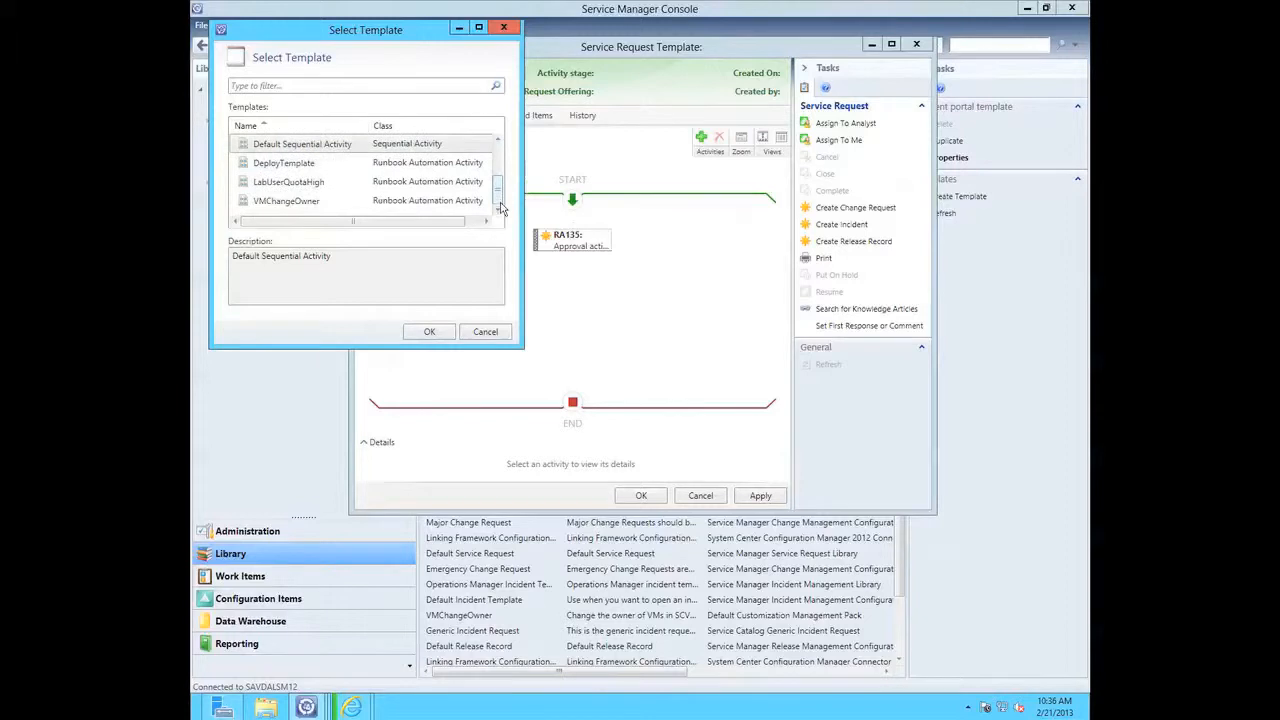
pyautogui.click(287, 168)
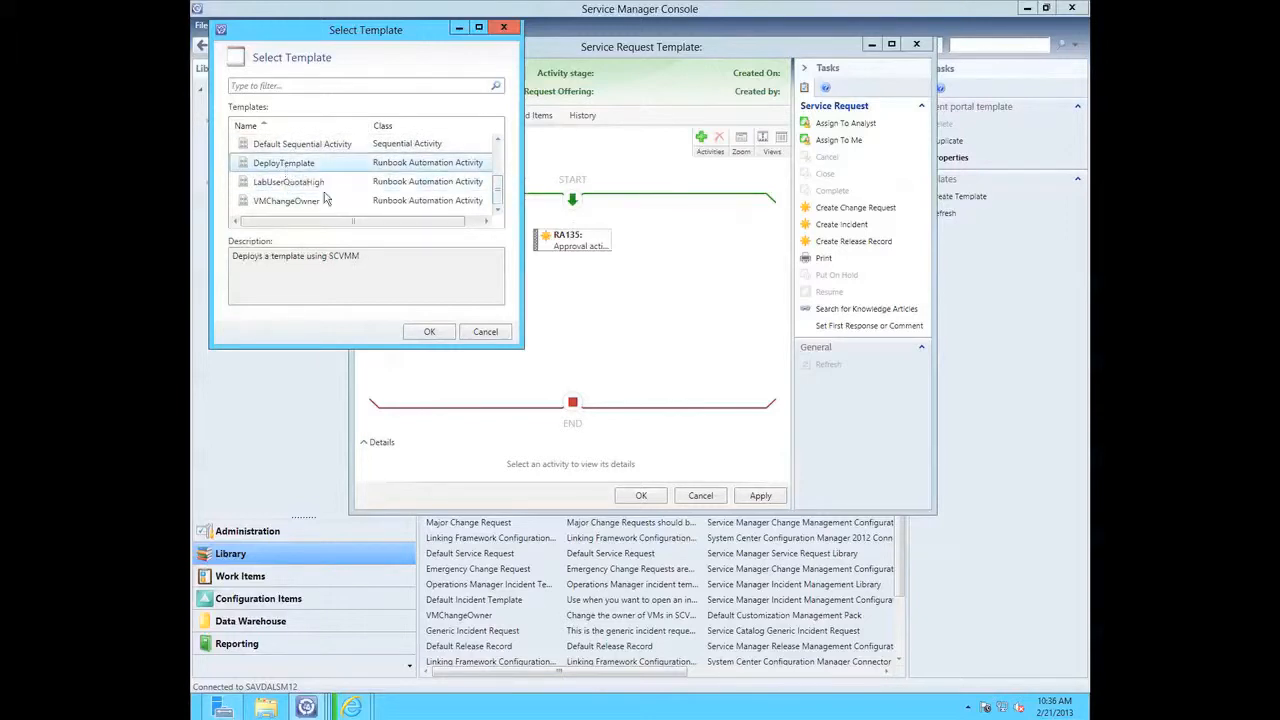
pyautogui.click(429, 332)
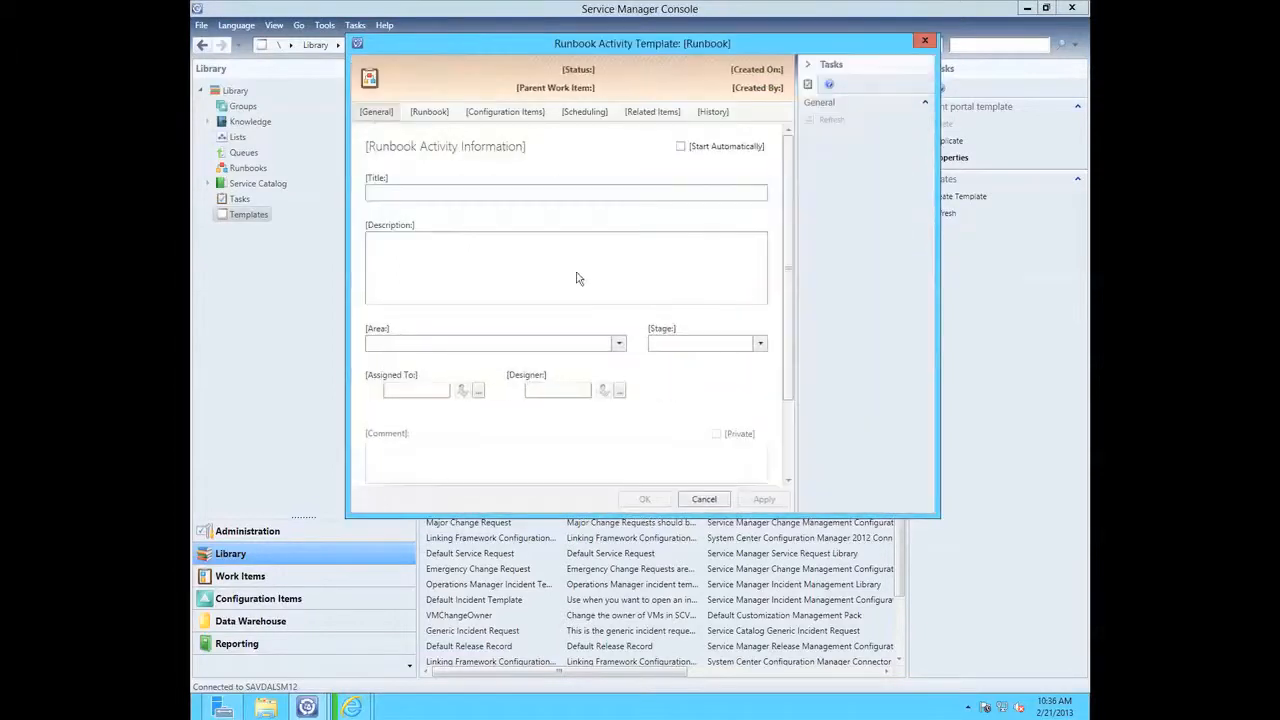
pyautogui.click(424, 113)
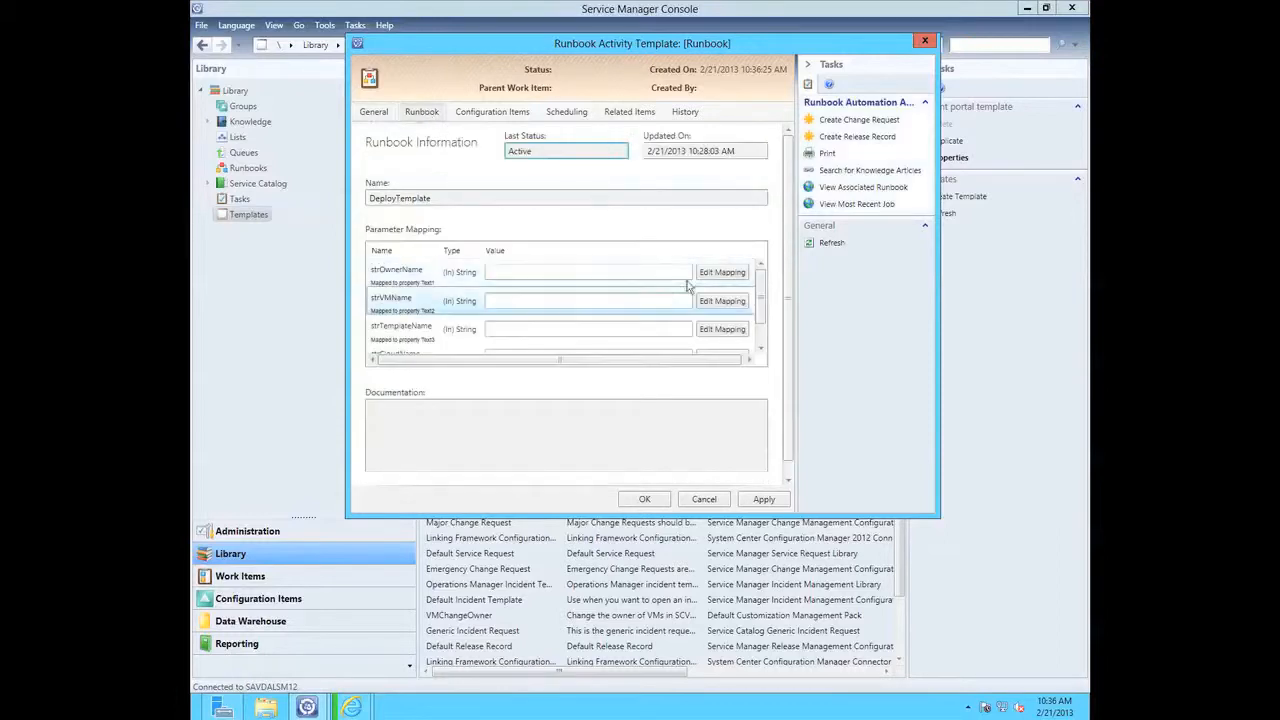
pyautogui.click(645, 500)
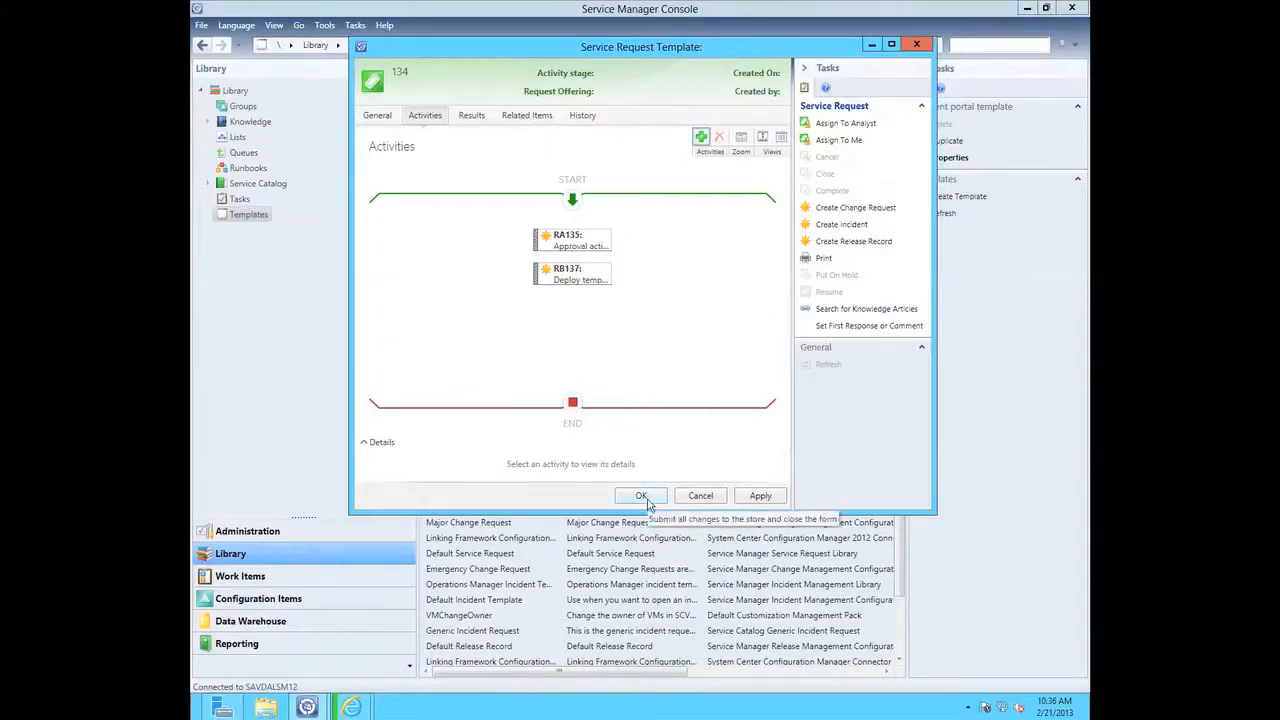
pyautogui.click(646, 500)
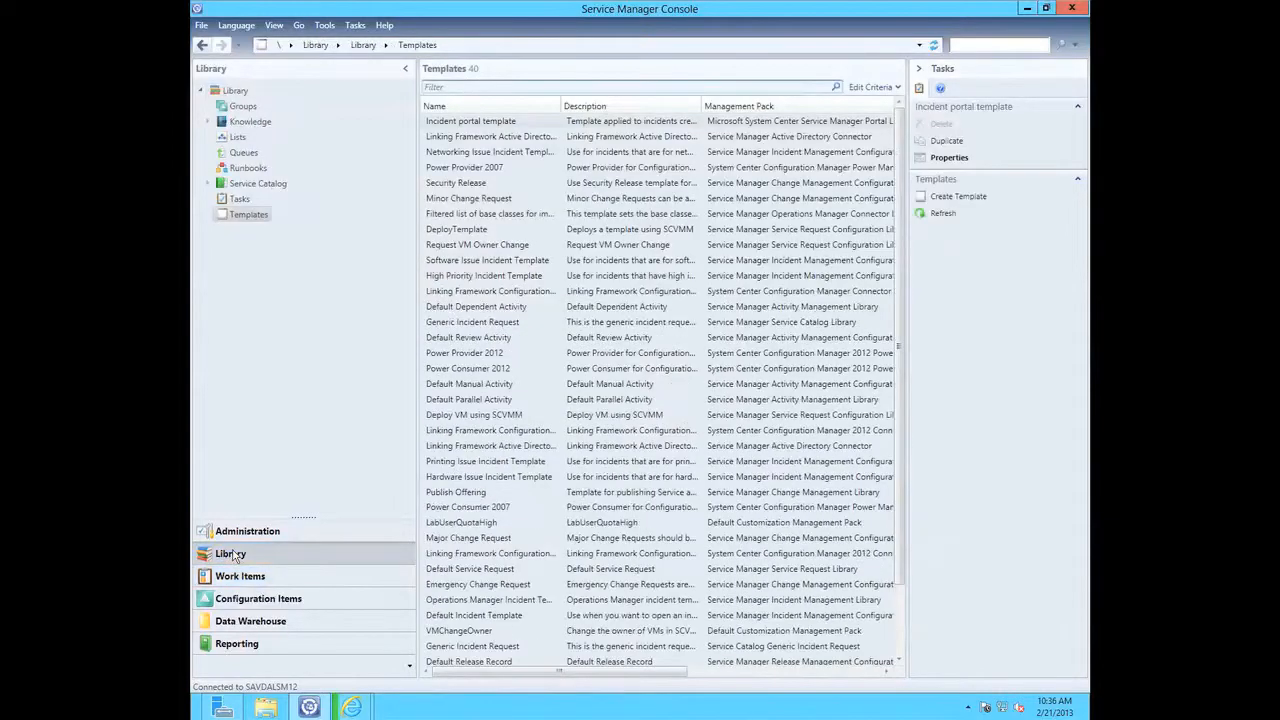
# Start a new request offering from the library's published request offerings and proceed to its general information
pyautogui.click(233, 557)
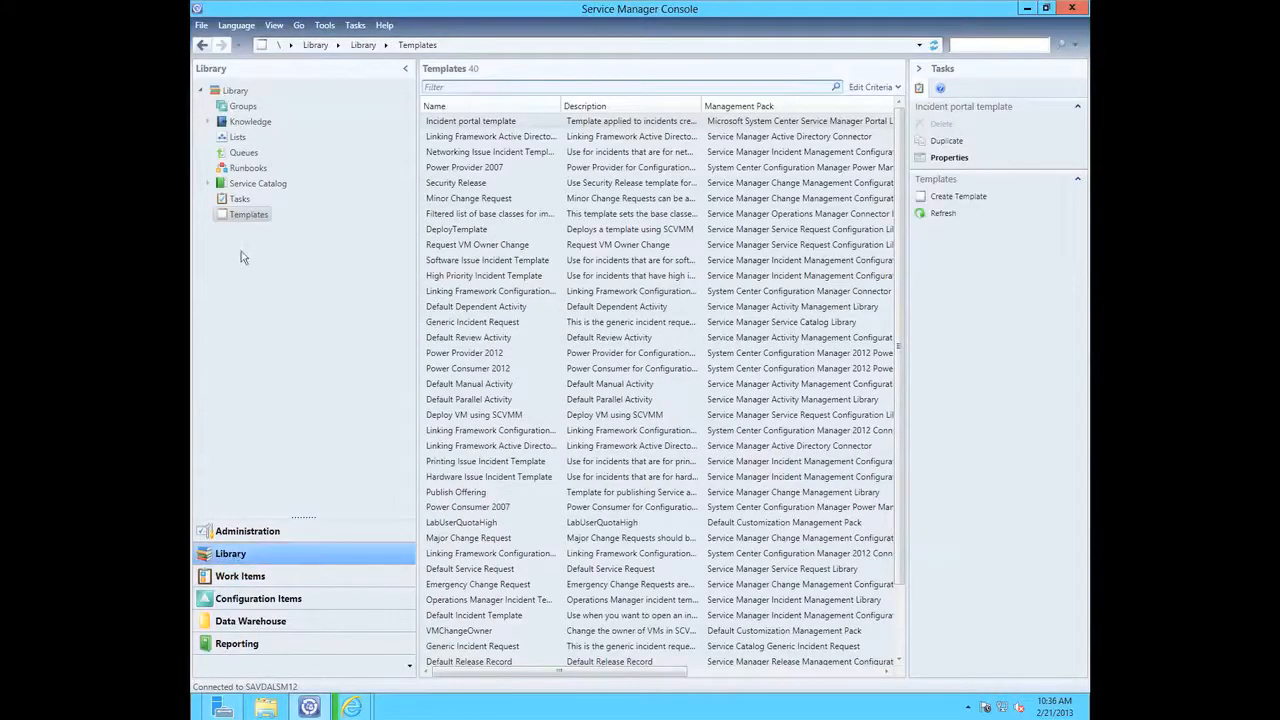
pyautogui.click(208, 184)
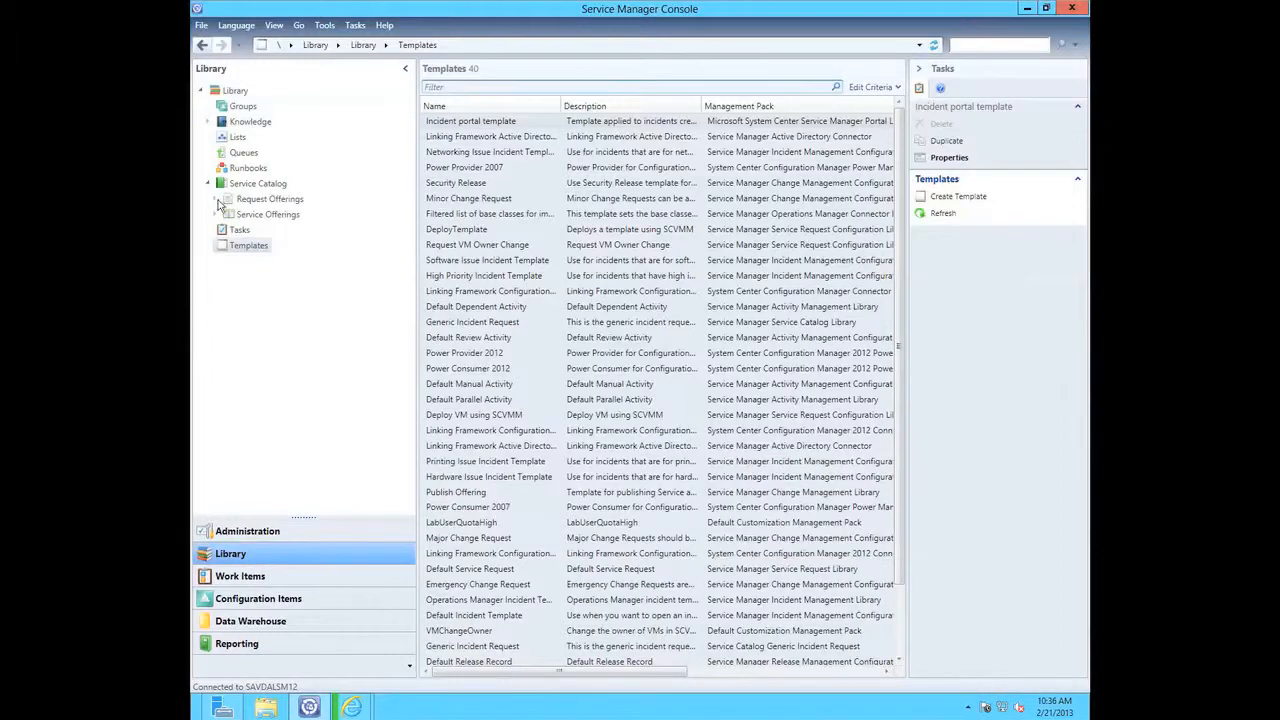
pyautogui.click(214, 199)
pyautogui.click(275, 248)
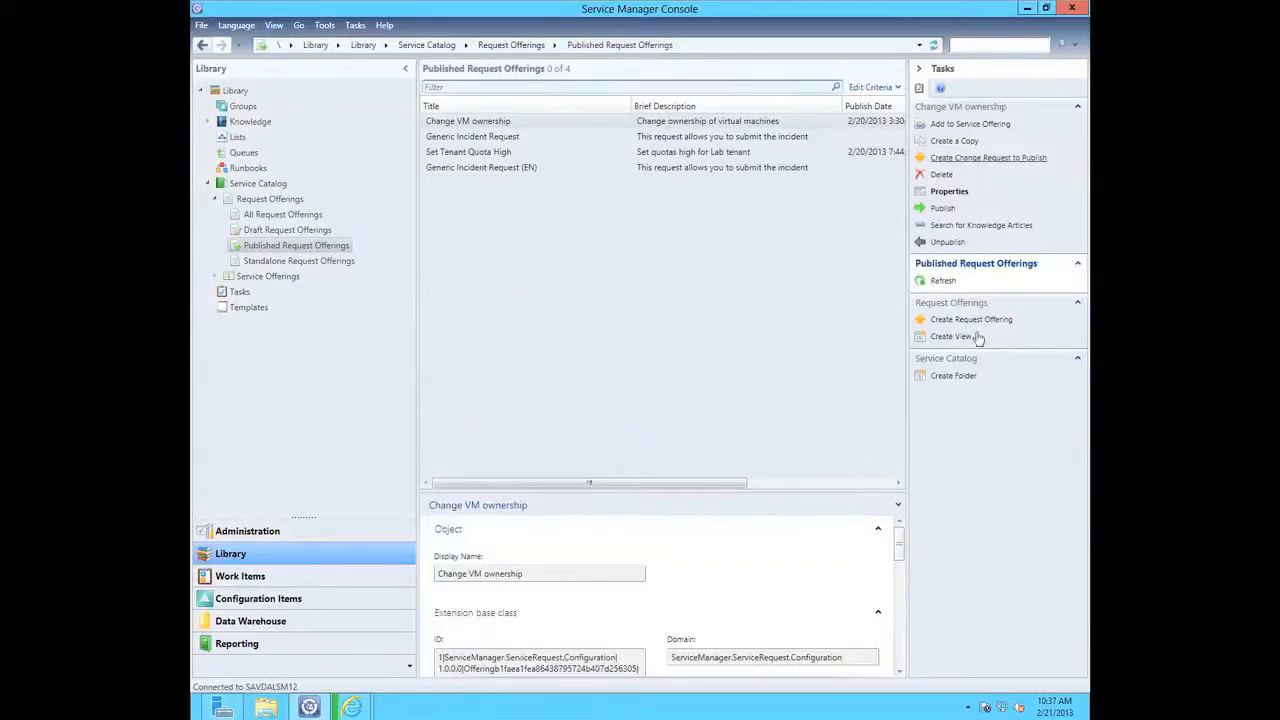
pyautogui.click(963, 320)
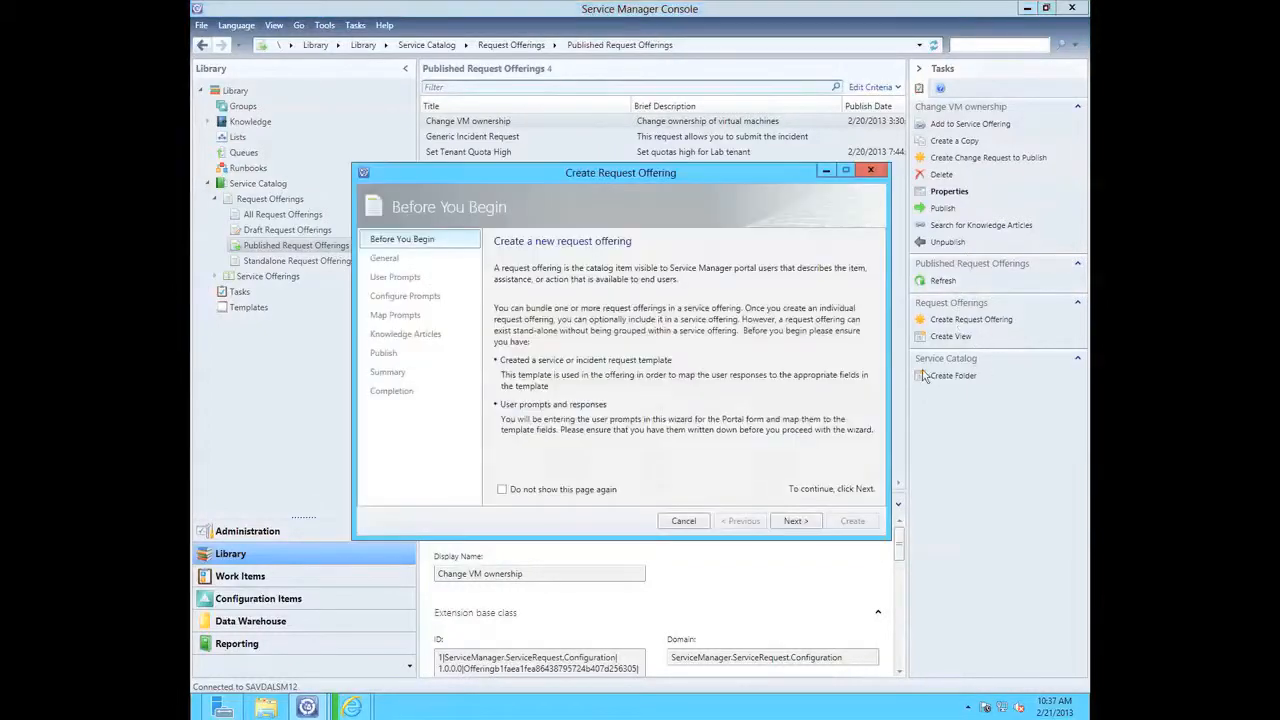
pyautogui.click(797, 524)
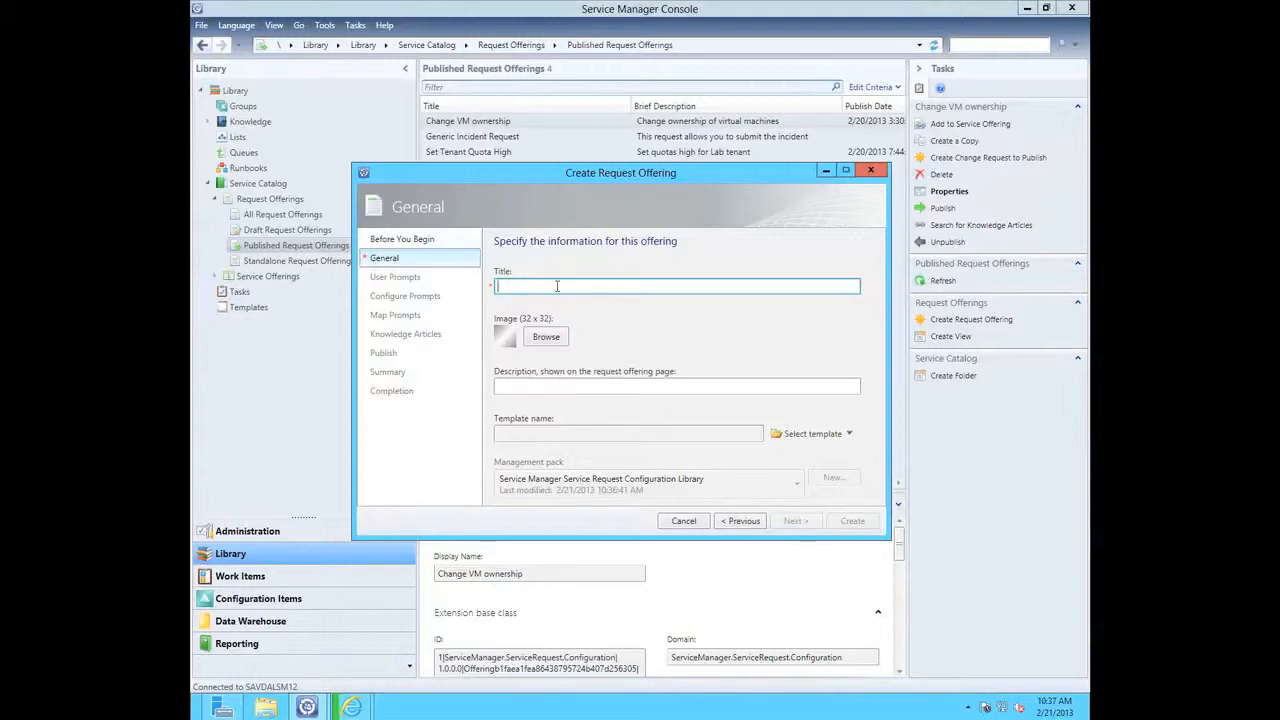
# Title the request offering "Deploy Virtual Machine" and assign it the cloudrequest image
pyautogui.write('Deploy Virtual Machine')
pyautogui.click(546, 337)
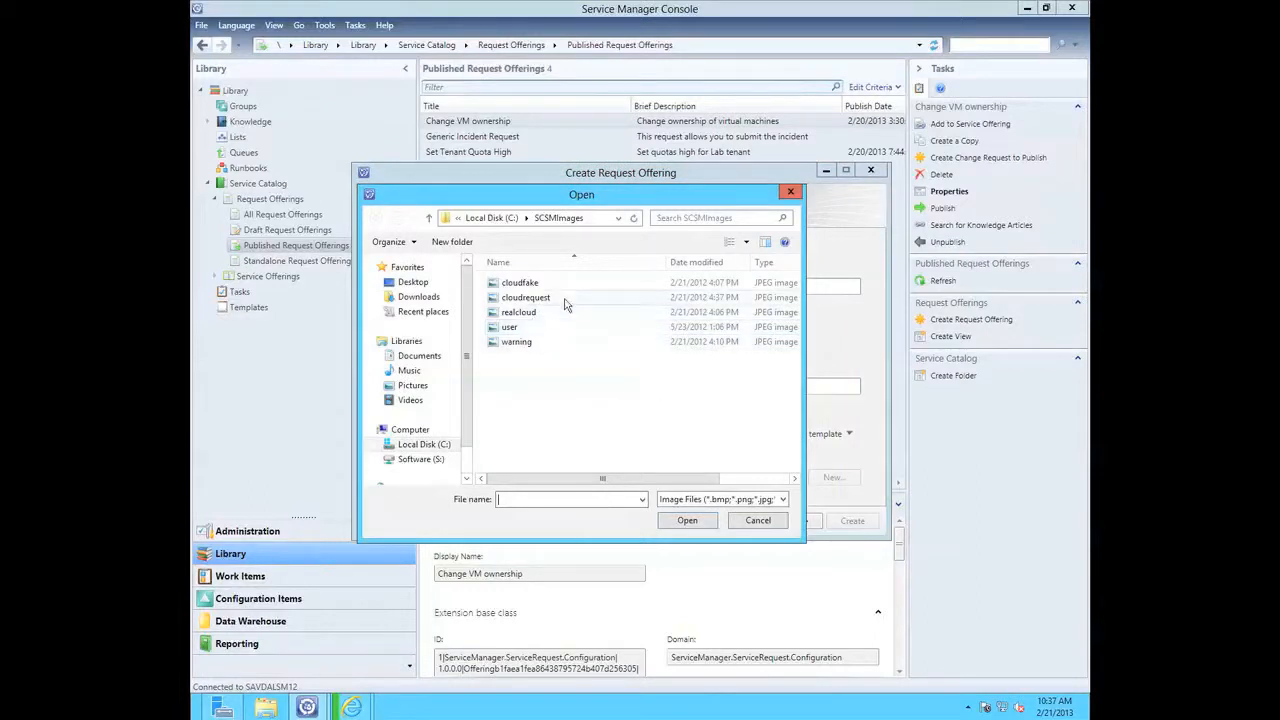
pyautogui.click(522, 298)
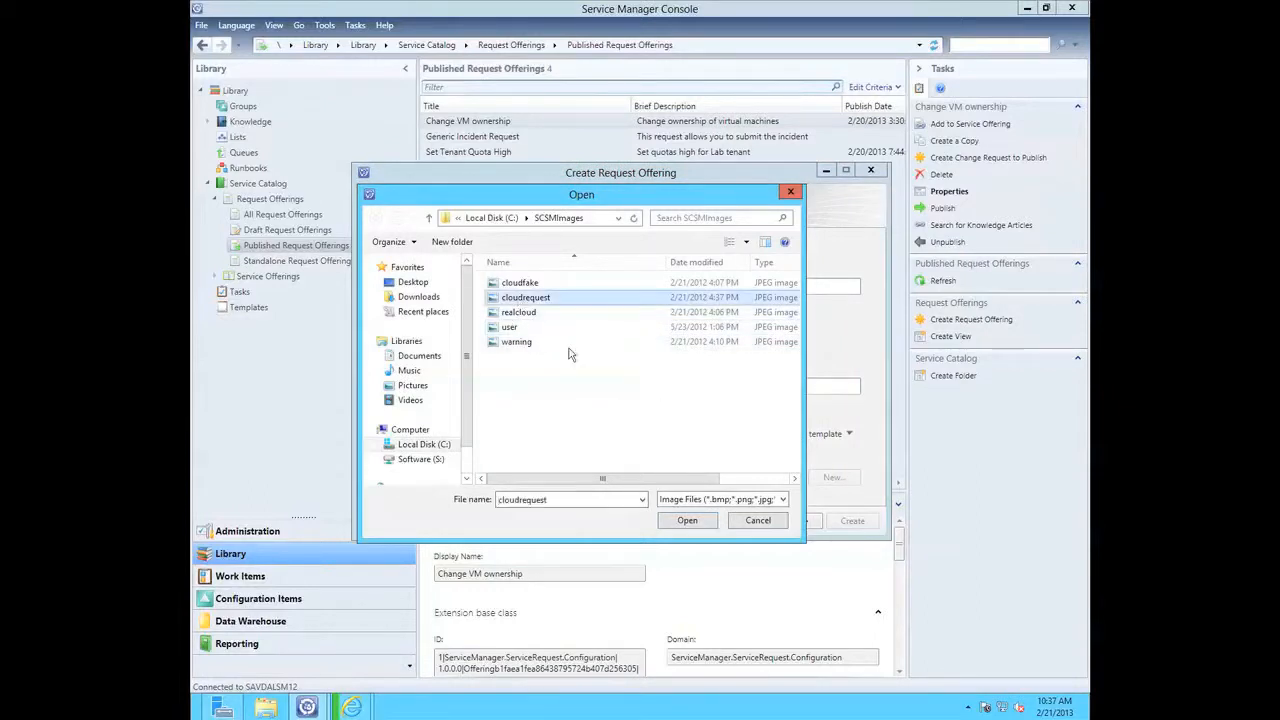
pyautogui.click(682, 521)
# Describe the offering as "Deploy a new virtual machine with approval", base it on the Deploy VM using SCVMM template, and proceed to the user prompts
pyautogui.click(576, 385)
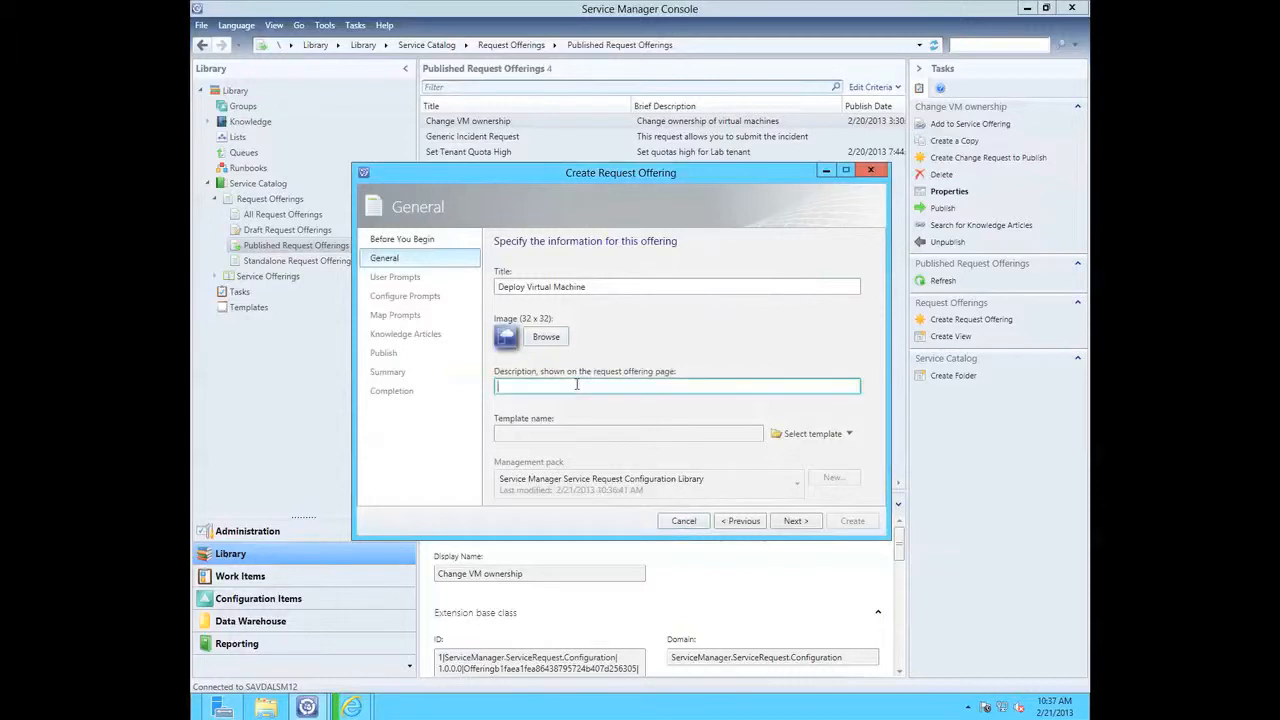
pyautogui.write('Deploy a new virtual machi')
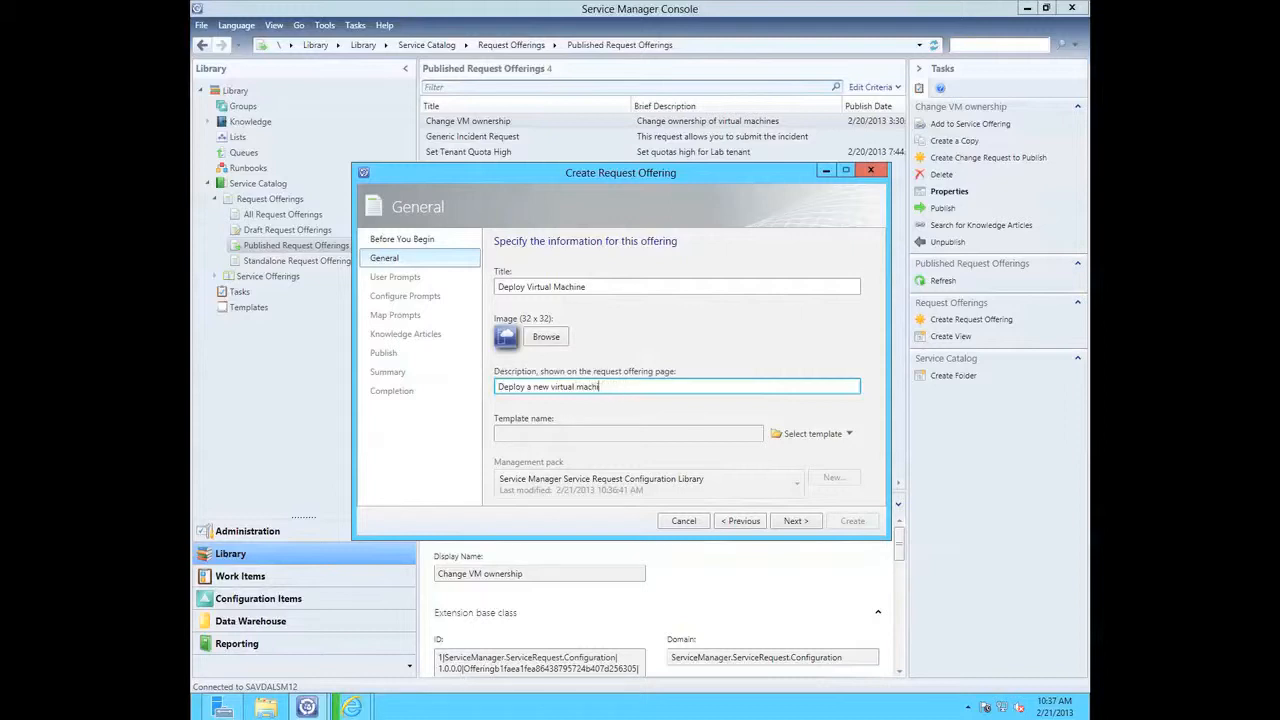
pyautogui.write('en wne with approval')
pyautogui.click(680, 440)
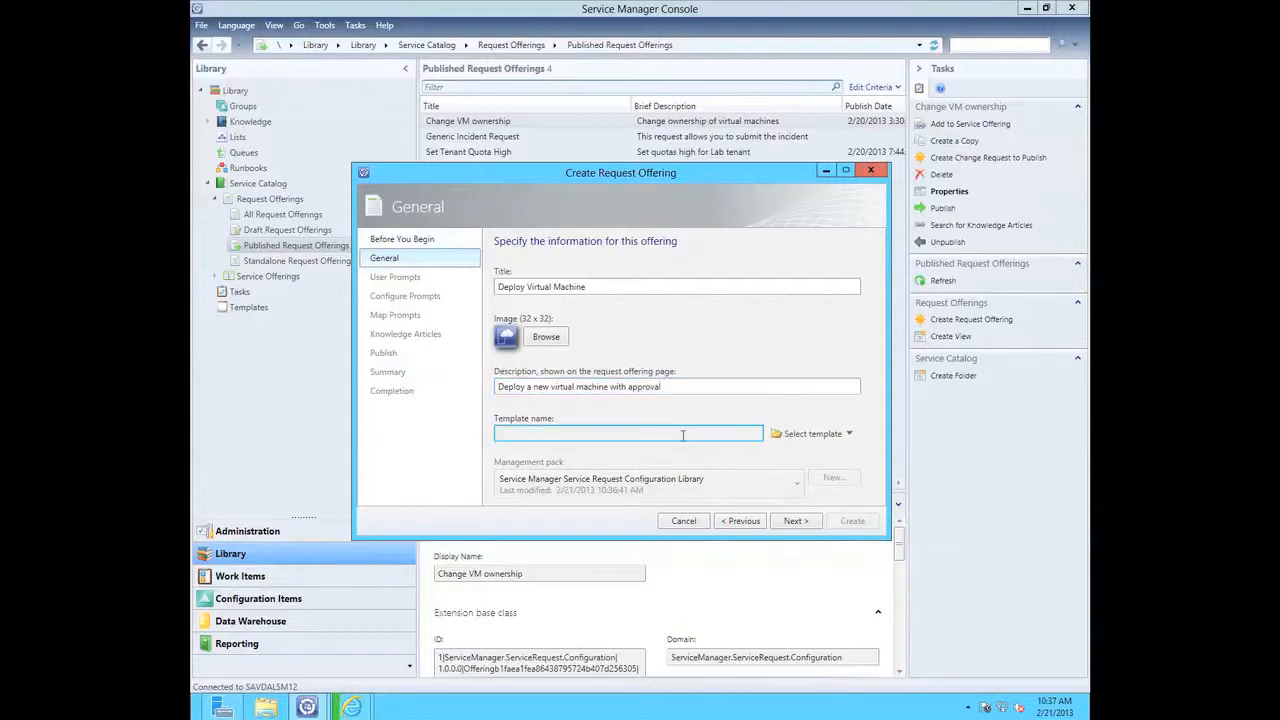
pyautogui.click(816, 435)
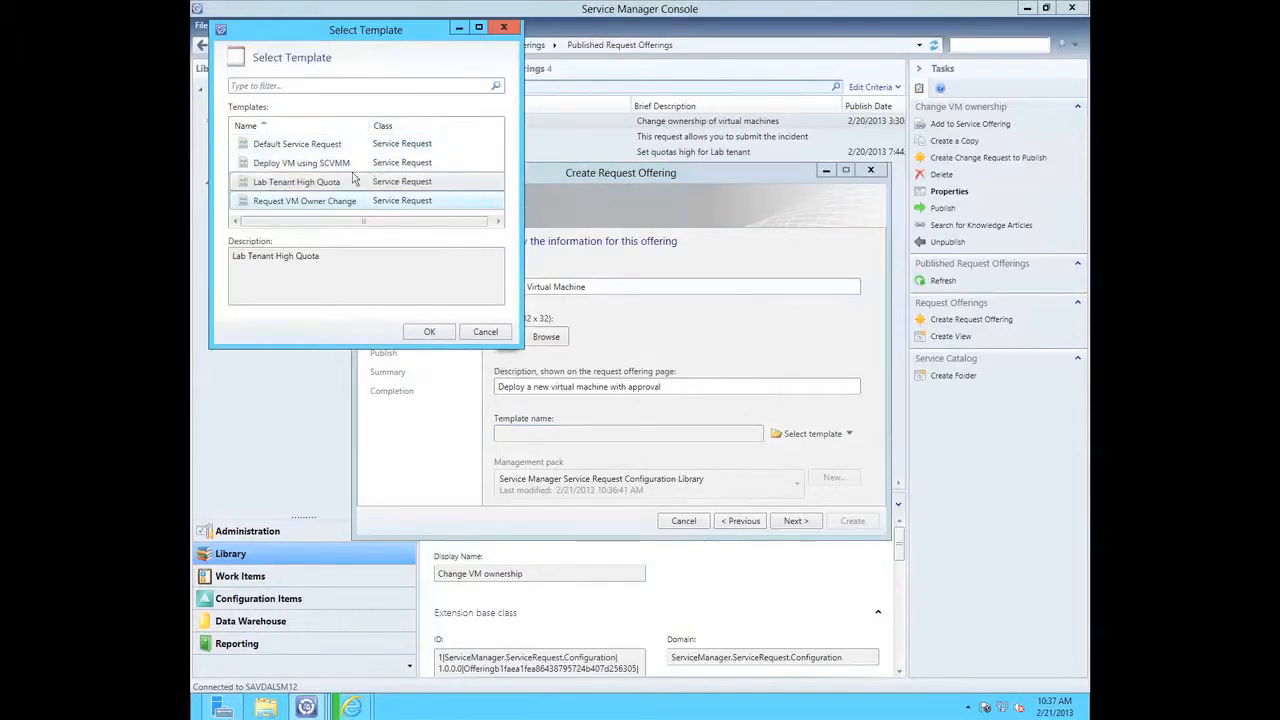
pyautogui.doubleClick(315, 165)
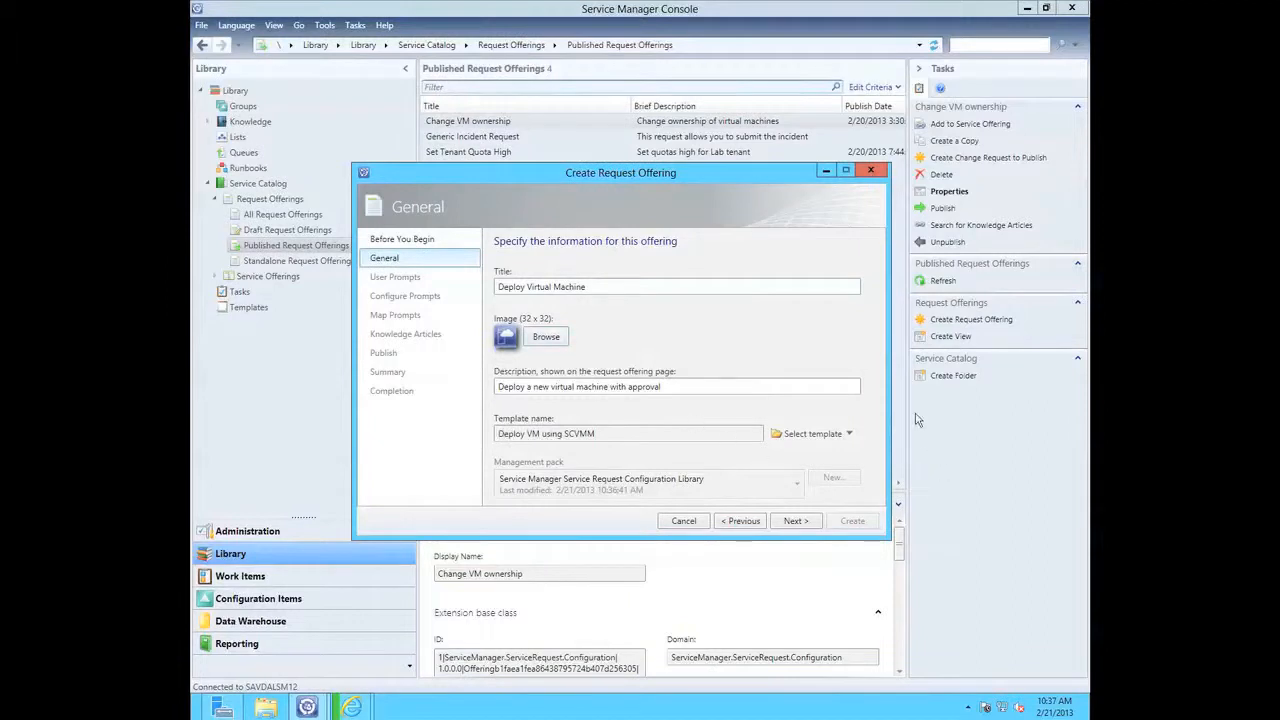
pyautogui.click(793, 524)
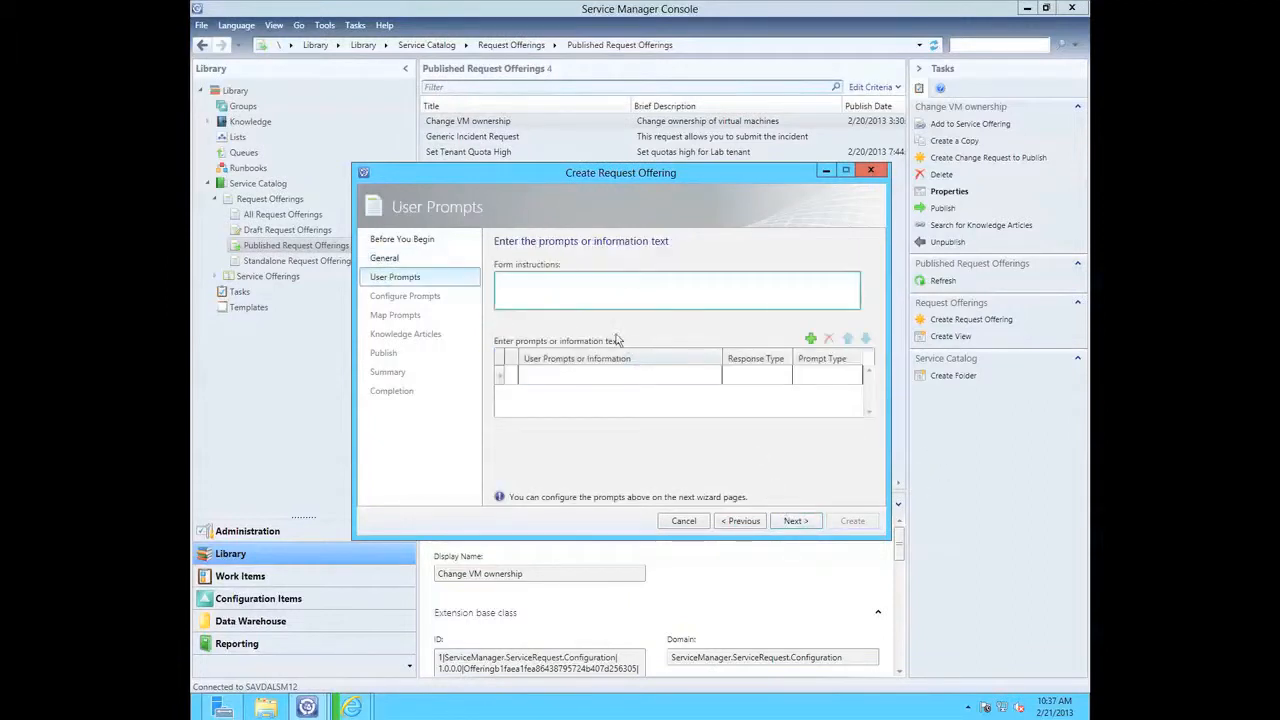
# Set the form instructions to "Please fill in all fields" and add a user prompt named "New VM Name"
pyautogui.click(533, 290)
pyautogui.write('Please fill in all fields')
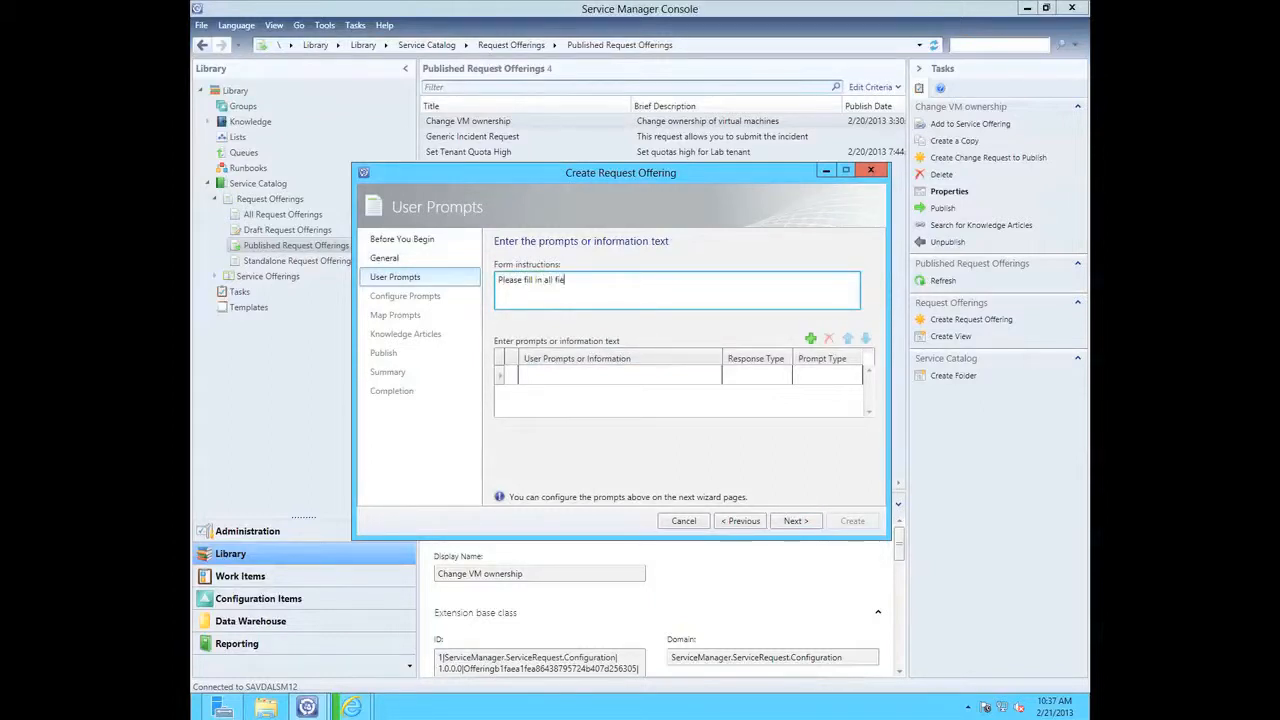
pyautogui.click(560, 378)
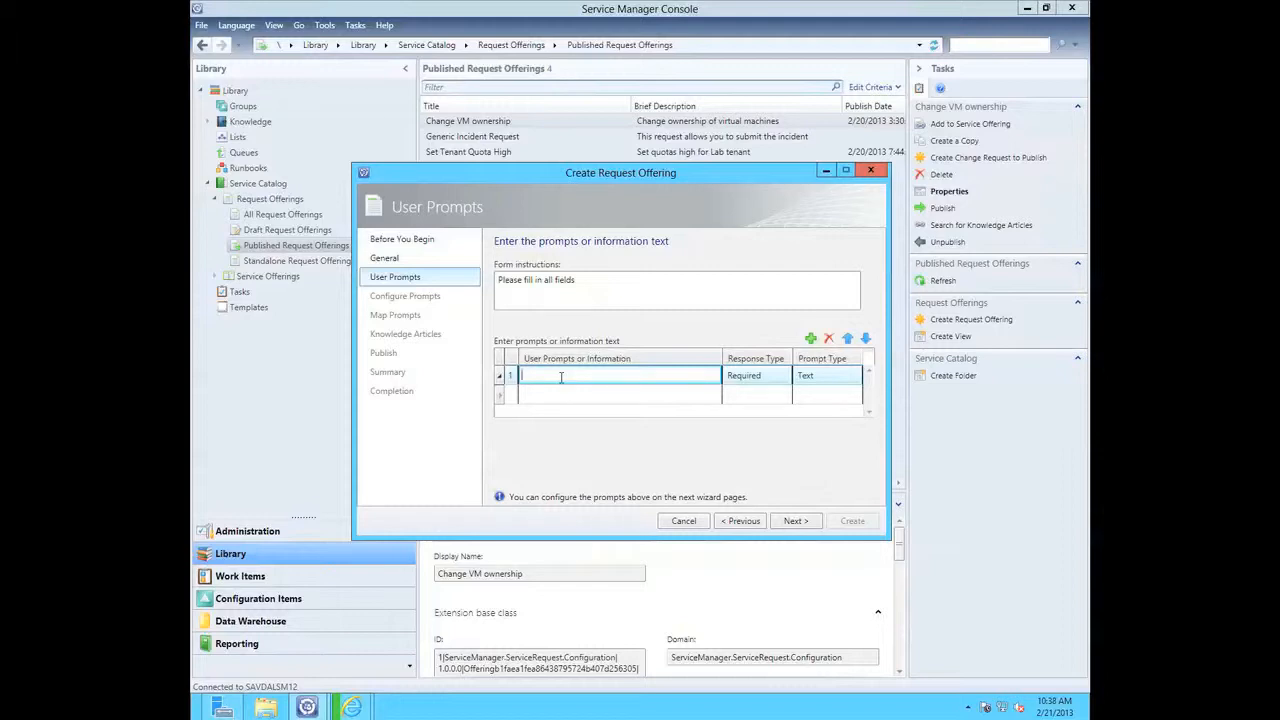
pyautogui.write('New VM Name')
# Add a second user prompt named "New VM Owner (domain\user)" with a Required response
pyautogui.click(568, 395)
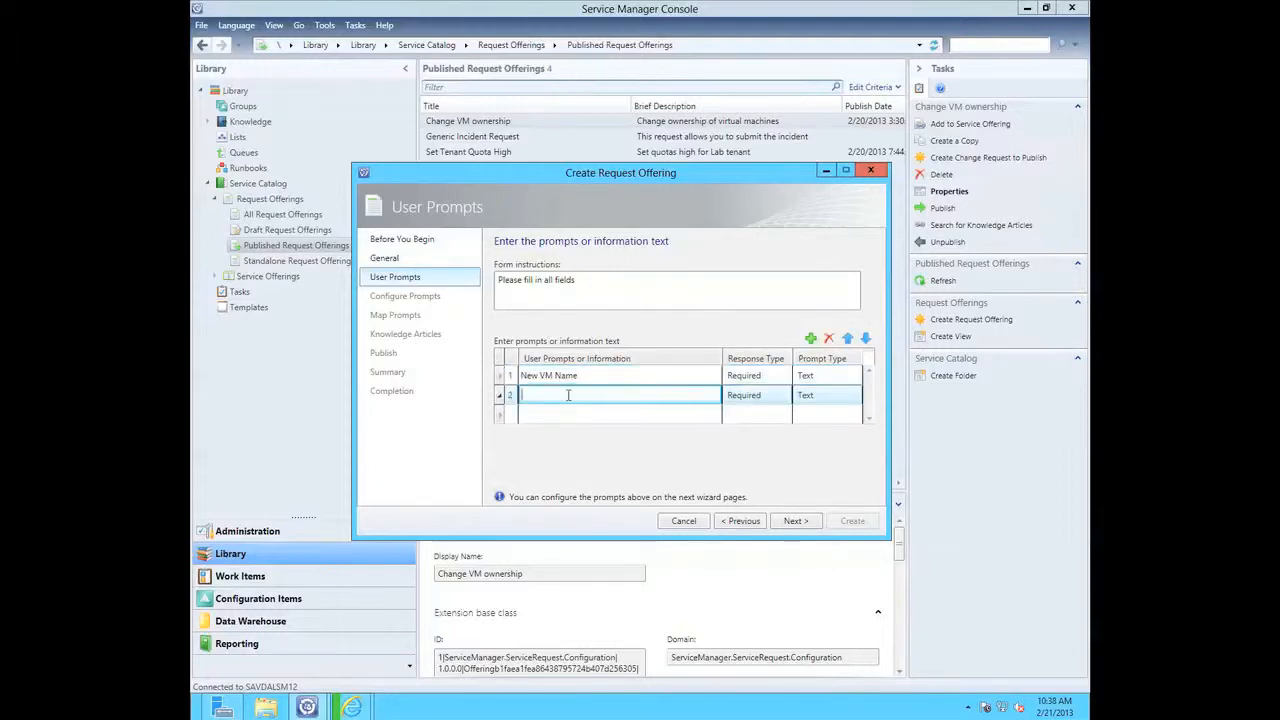
pyautogui.write('New VM Owner (domain\\user')
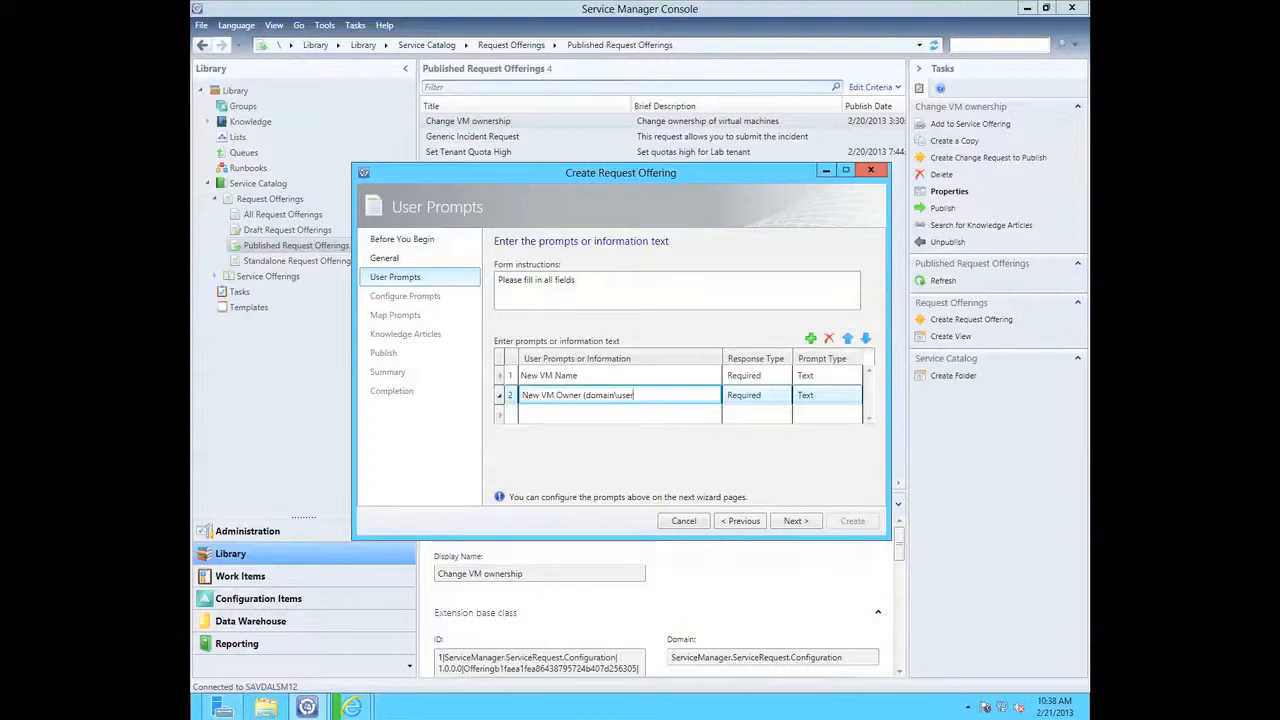
pyautogui.press('Tab')
pyautogui.press('Down')
pyautogui.press('Down')
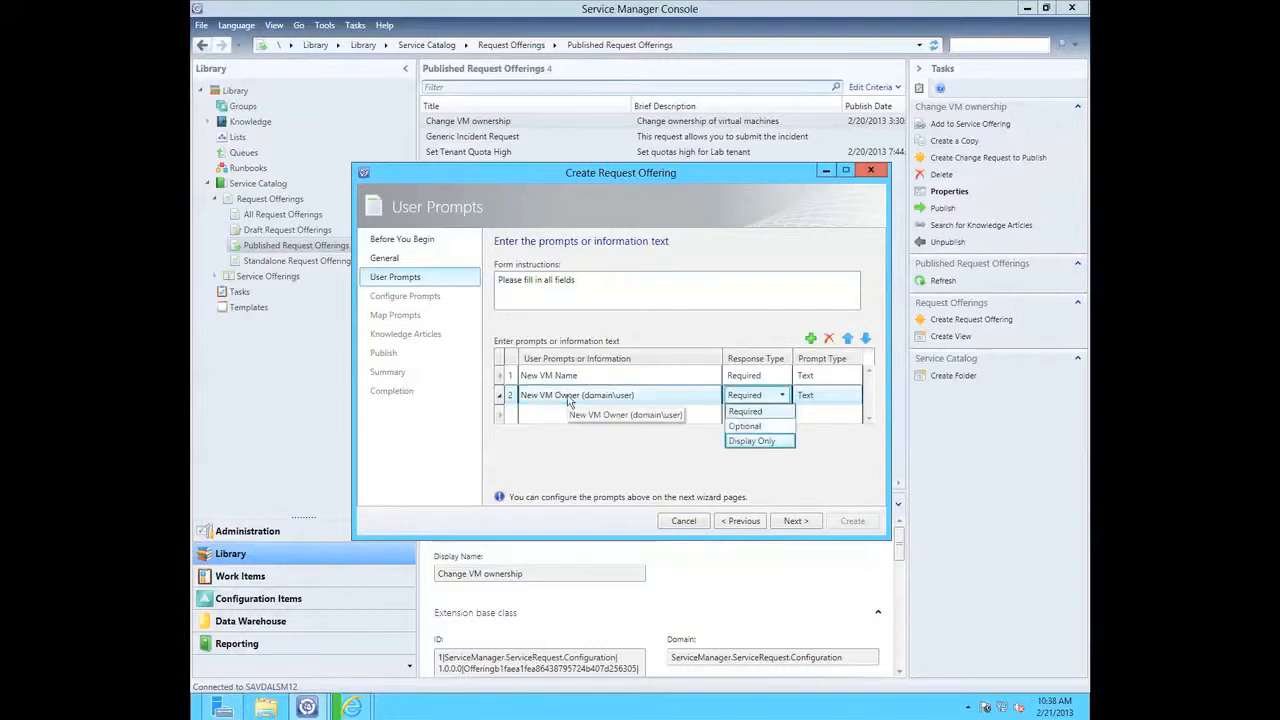
pyautogui.click(757, 412)
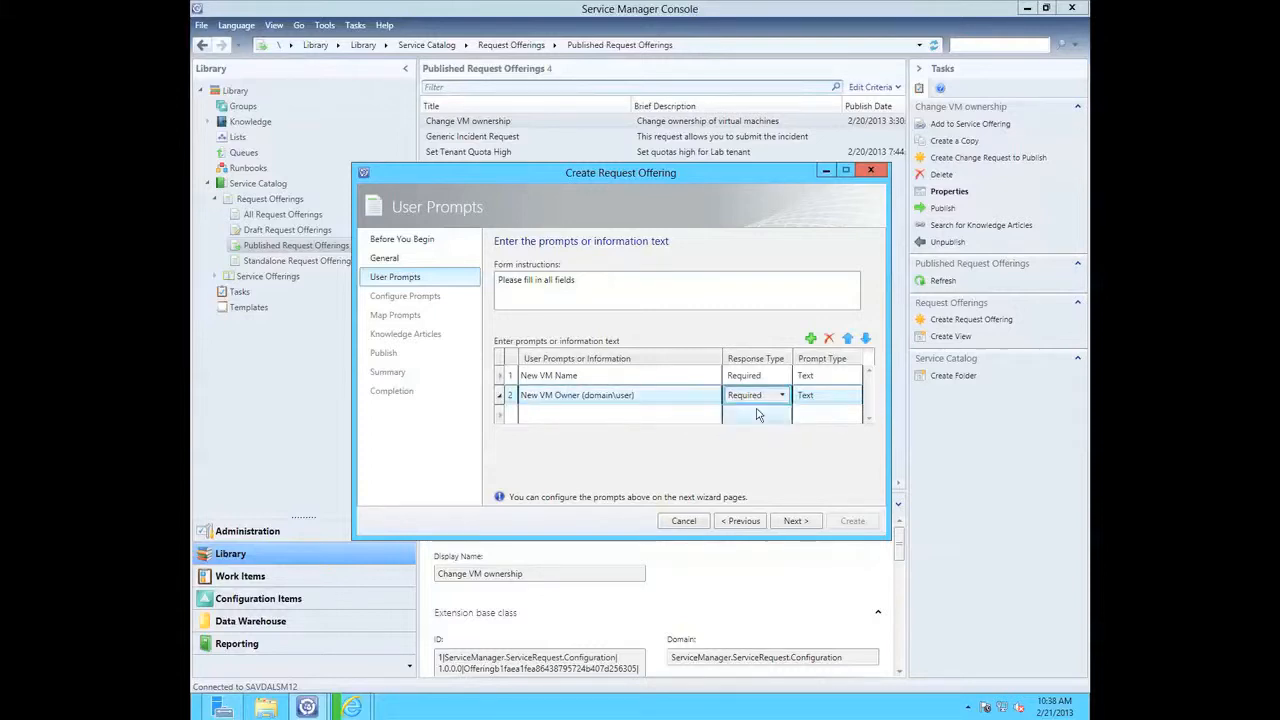
# Add a third user prompt named "Target Cloud" with the Simple List prompt type
pyautogui.click(580, 414)
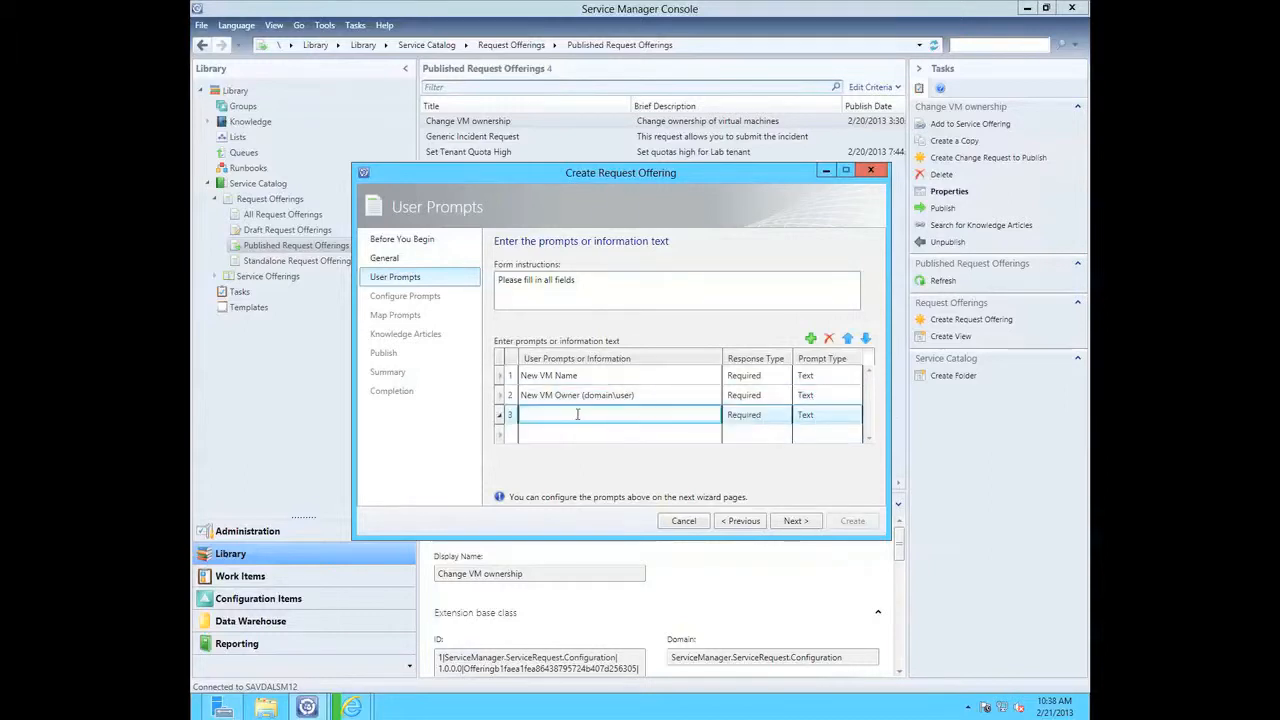
pyautogui.write('Target Clou')
pyautogui.click(828, 414)
pyautogui.click(850, 414)
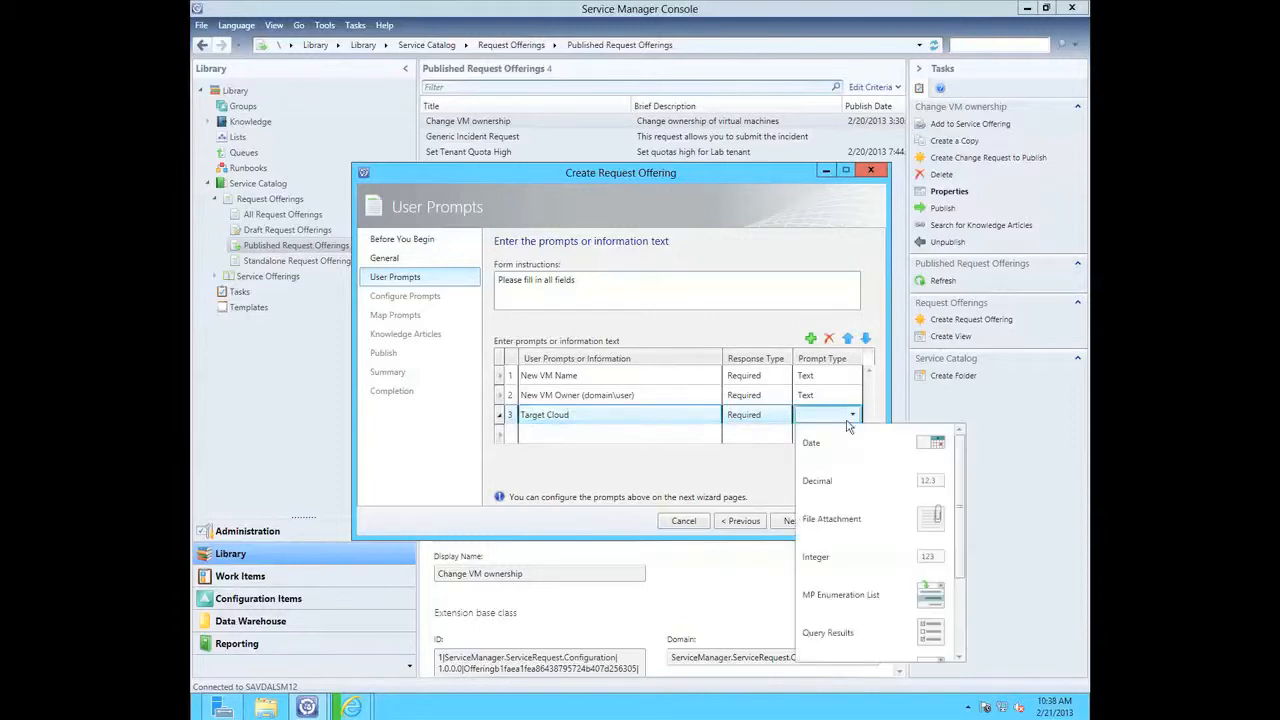
pyautogui.moveTo(962, 506); pyautogui.dragTo(963, 562)
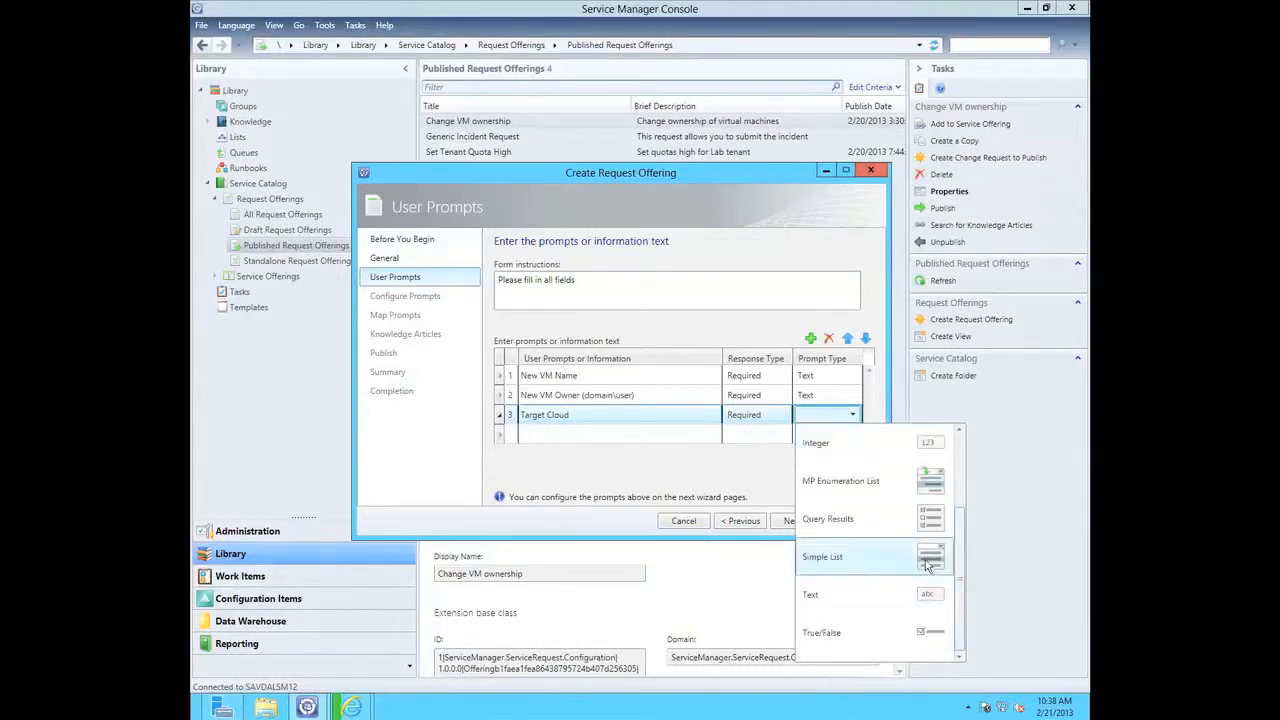
pyautogui.click(880, 556)
pyautogui.click(842, 428)
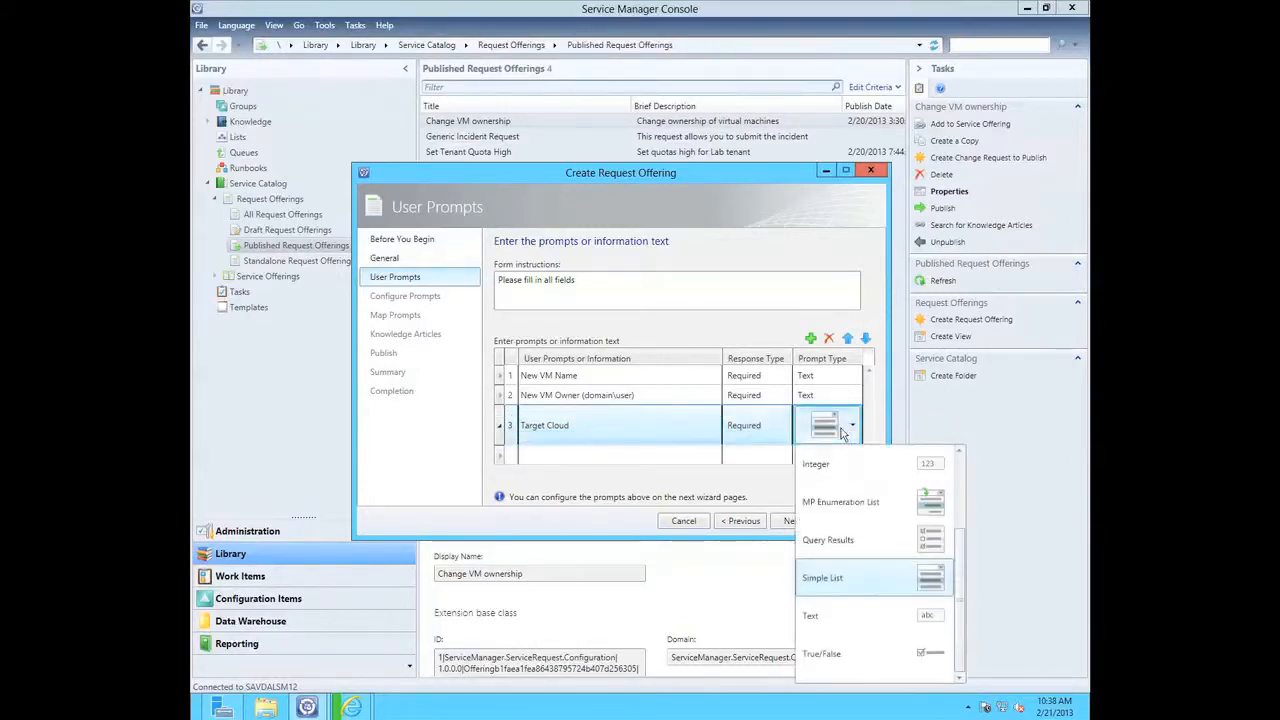
pyautogui.click(918, 585)
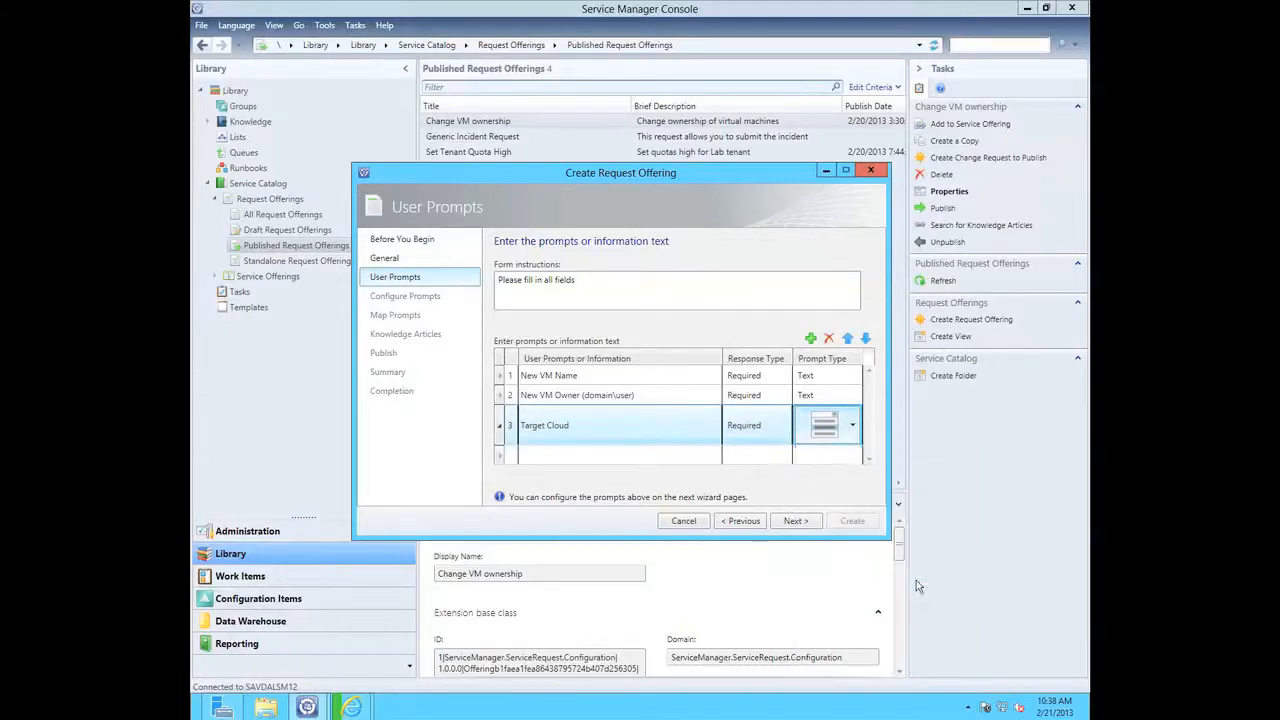
pyautogui.click(824, 428)
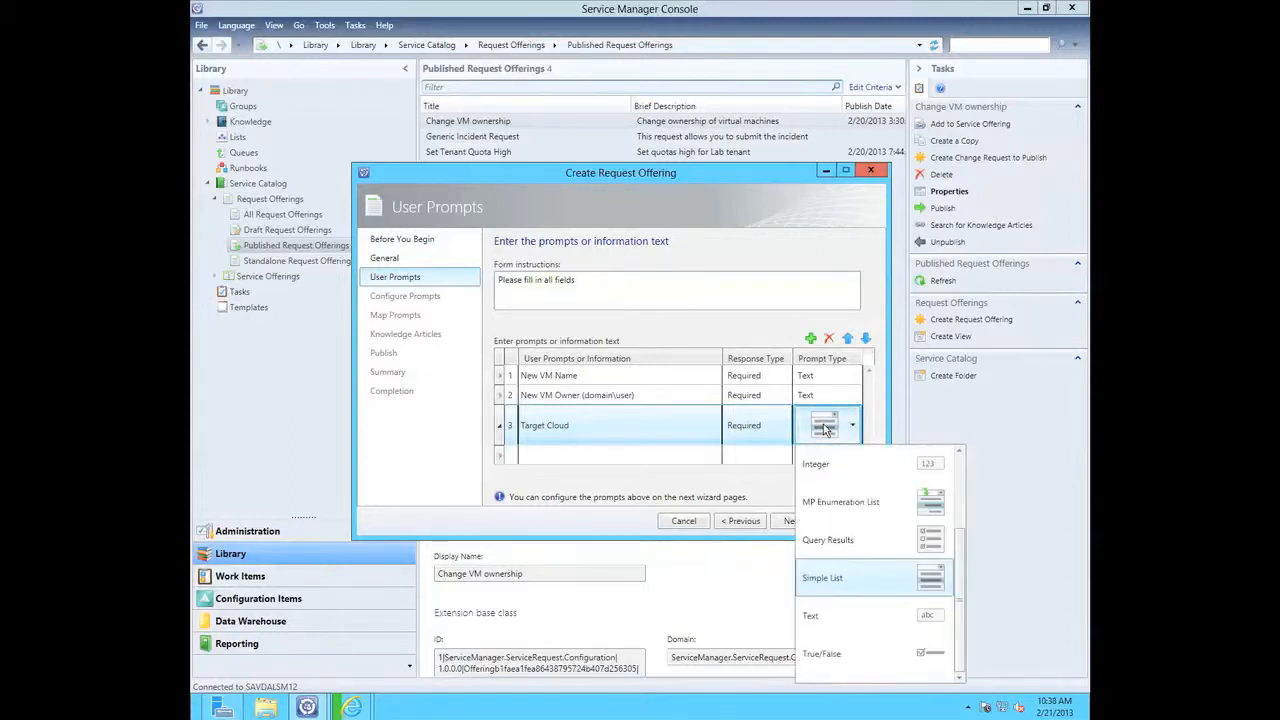
pyautogui.click(824, 428)
pyautogui.click(824, 428)
pyautogui.click(826, 430)
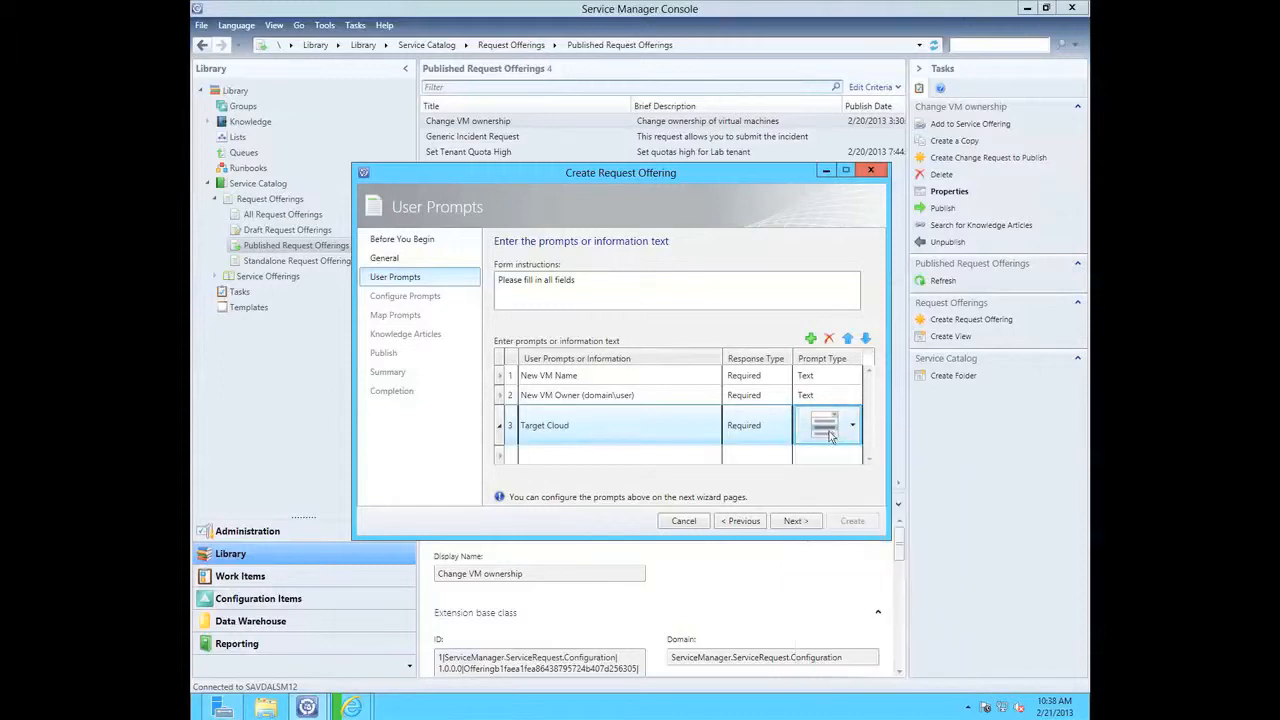
# Add a fourth user prompt named "Template to deploy" with the Simple List prompt type and proceed to prompt configuration
pyautogui.click(547, 455)
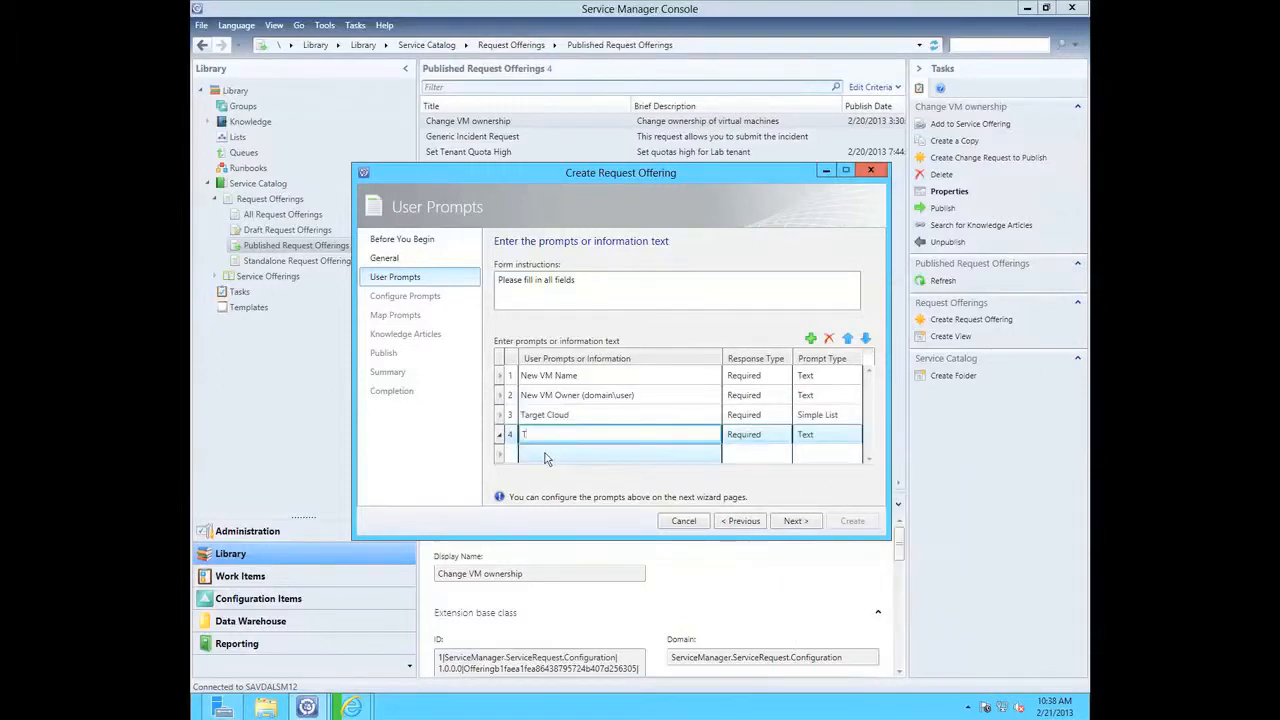
pyautogui.write('Template to deploy')
pyautogui.click(826, 434)
pyautogui.click(853, 434)
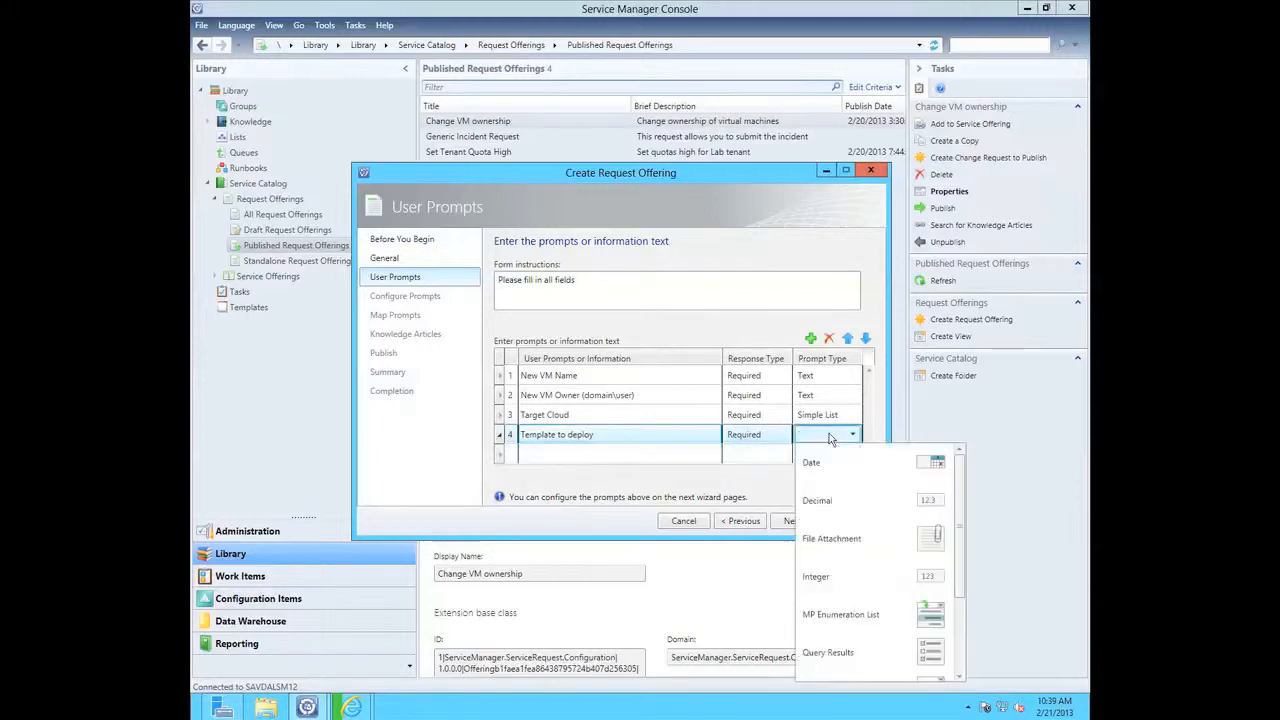
pyautogui.scroll(-1, 926, 567)
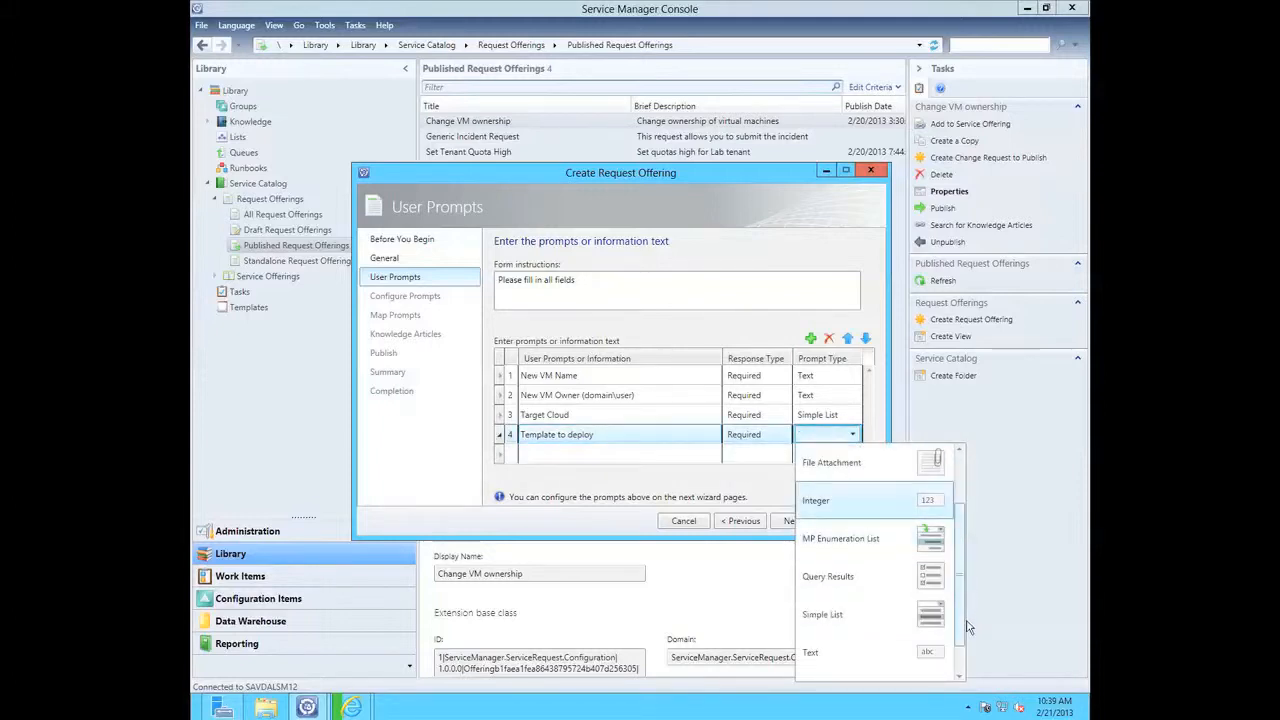
pyautogui.click(922, 619)
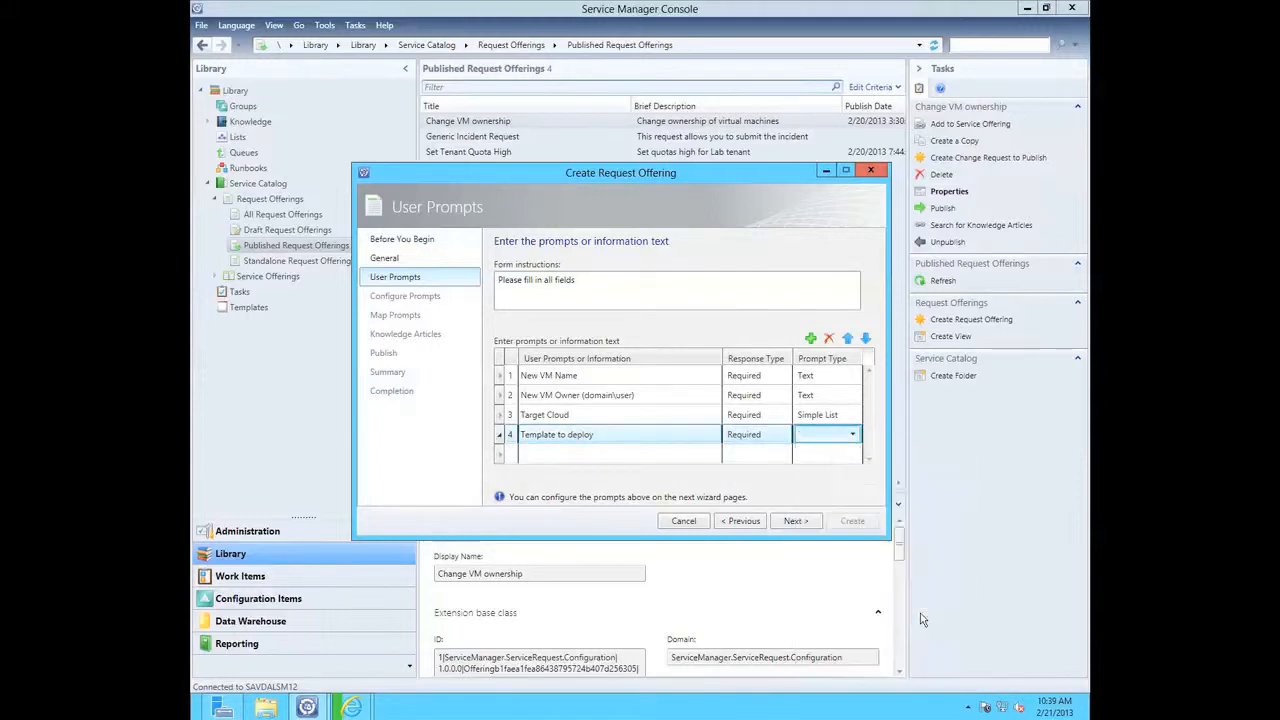
pyautogui.click(791, 522)
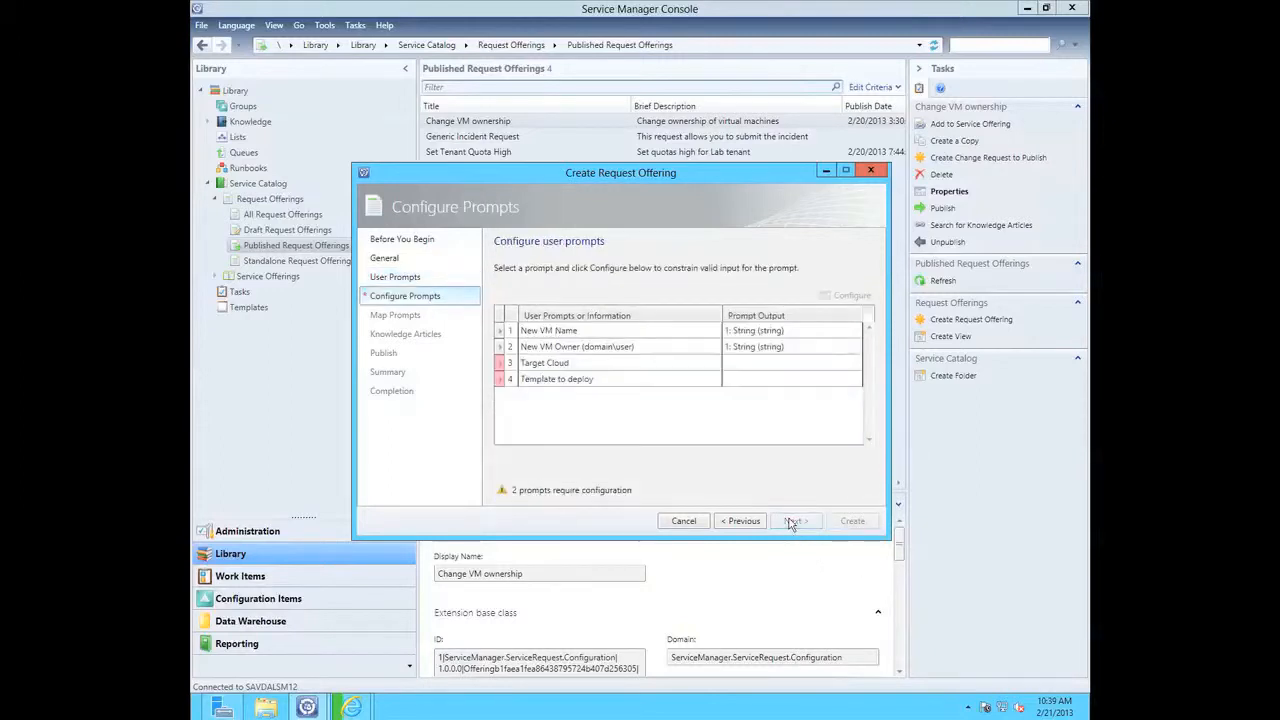
# Configure the Target Cloud prompt's list with a first item named "Test Cloud" set as the default
pyautogui.click(755, 363)
pyautogui.click(855, 296)
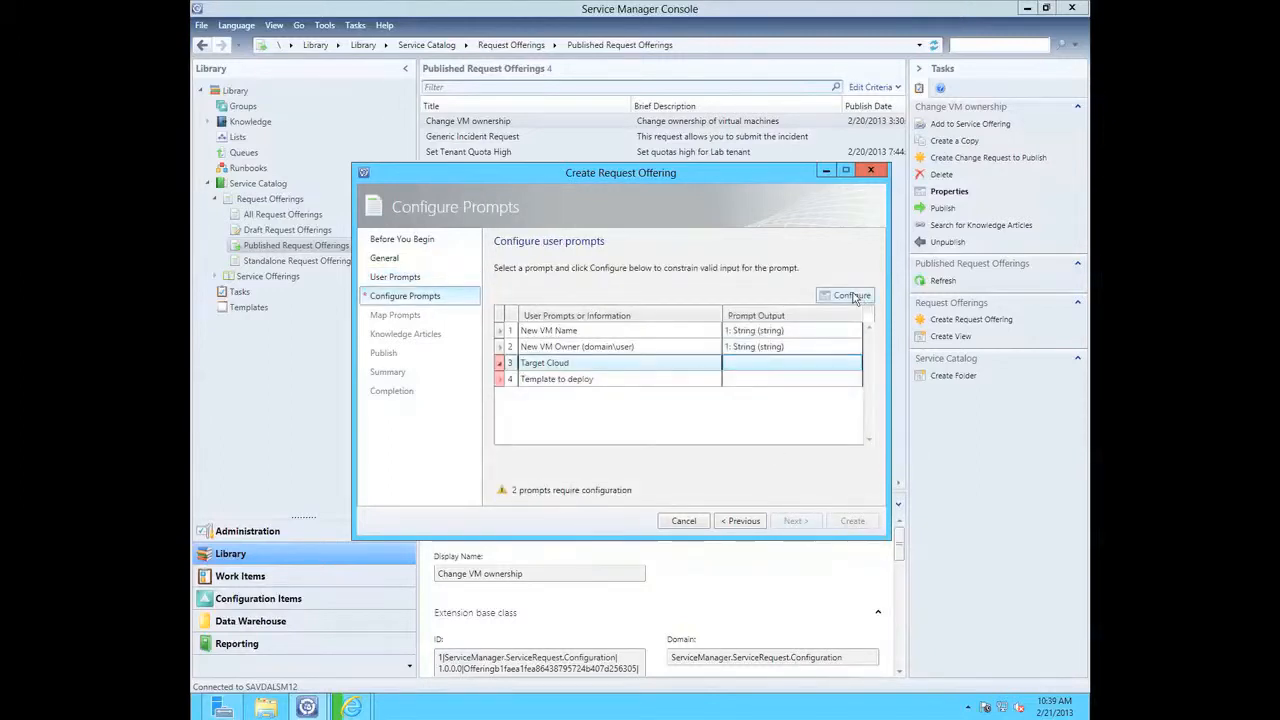
pyautogui.click(277, 172)
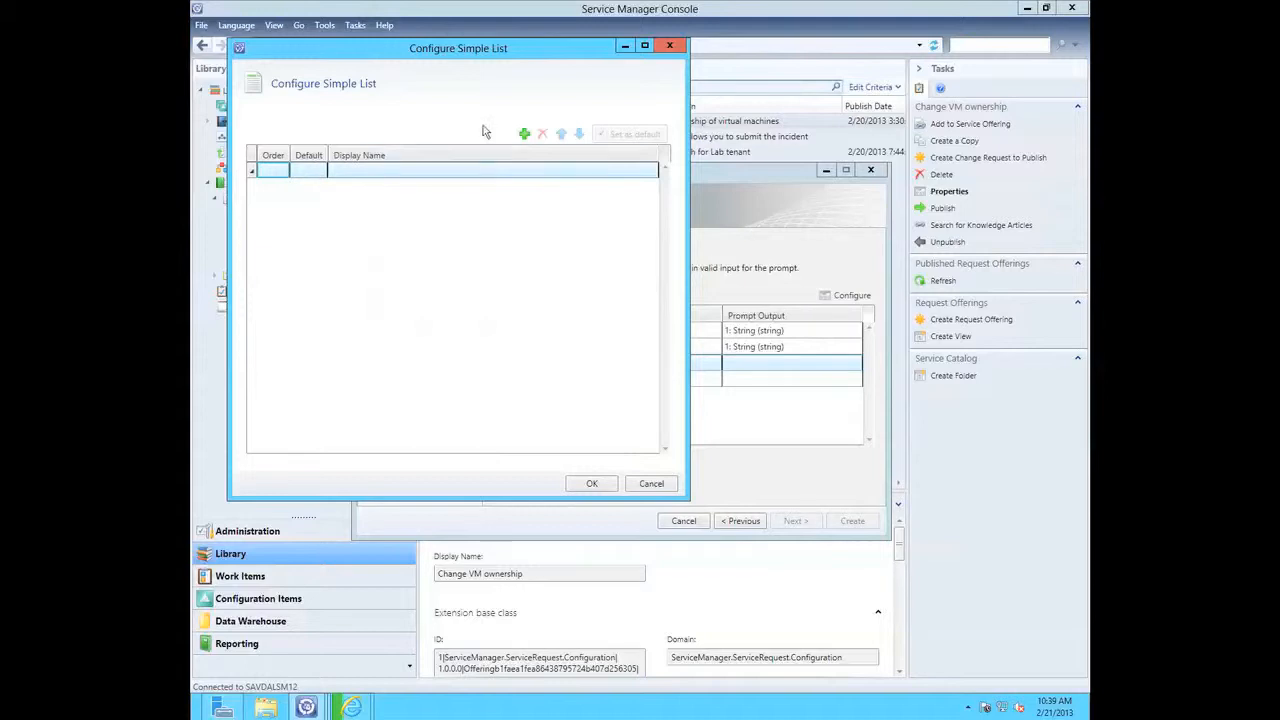
pyautogui.click(524, 133)
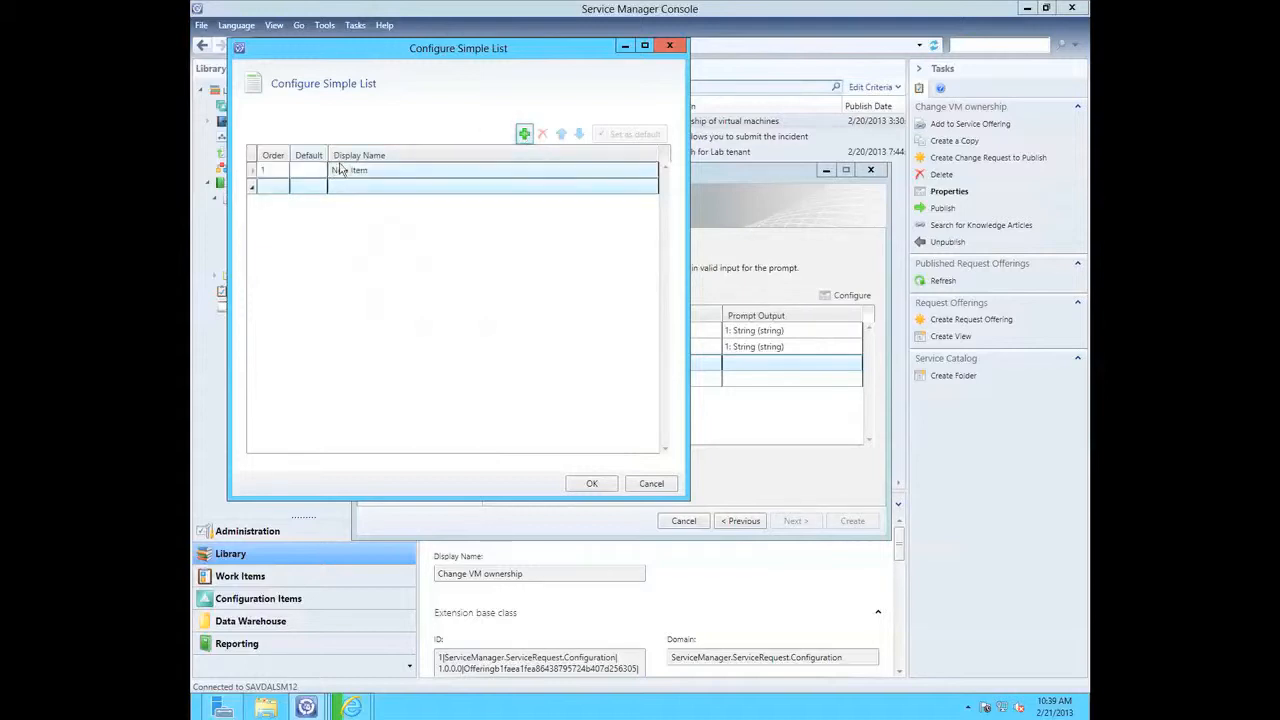
pyautogui.click(309, 174)
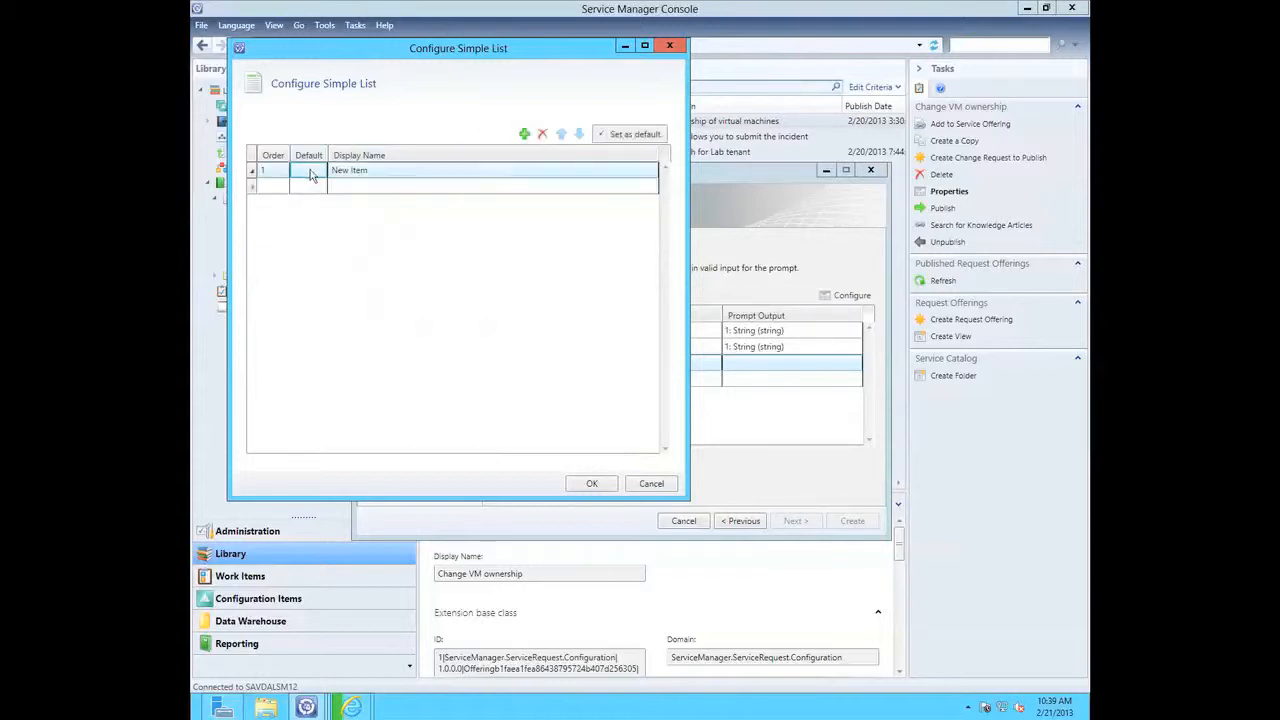
pyautogui.click(618, 136)
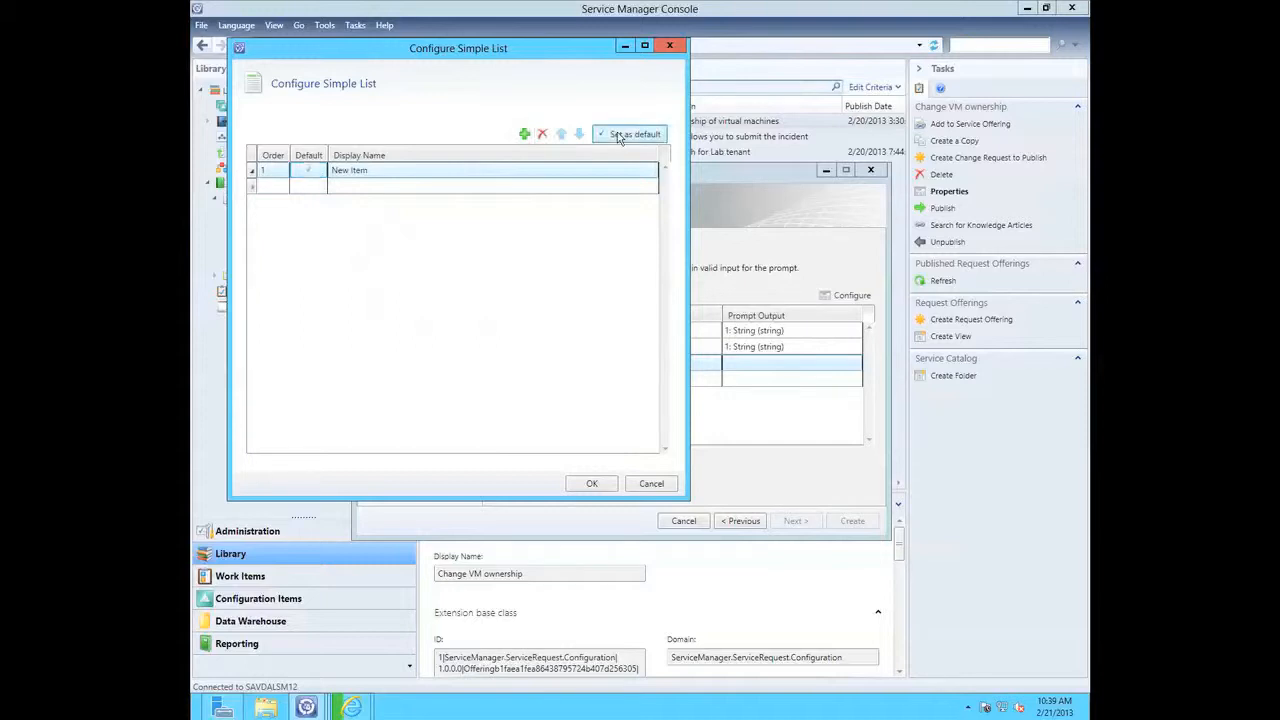
pyautogui.click(372, 170)
pyautogui.write('Test Cloud')
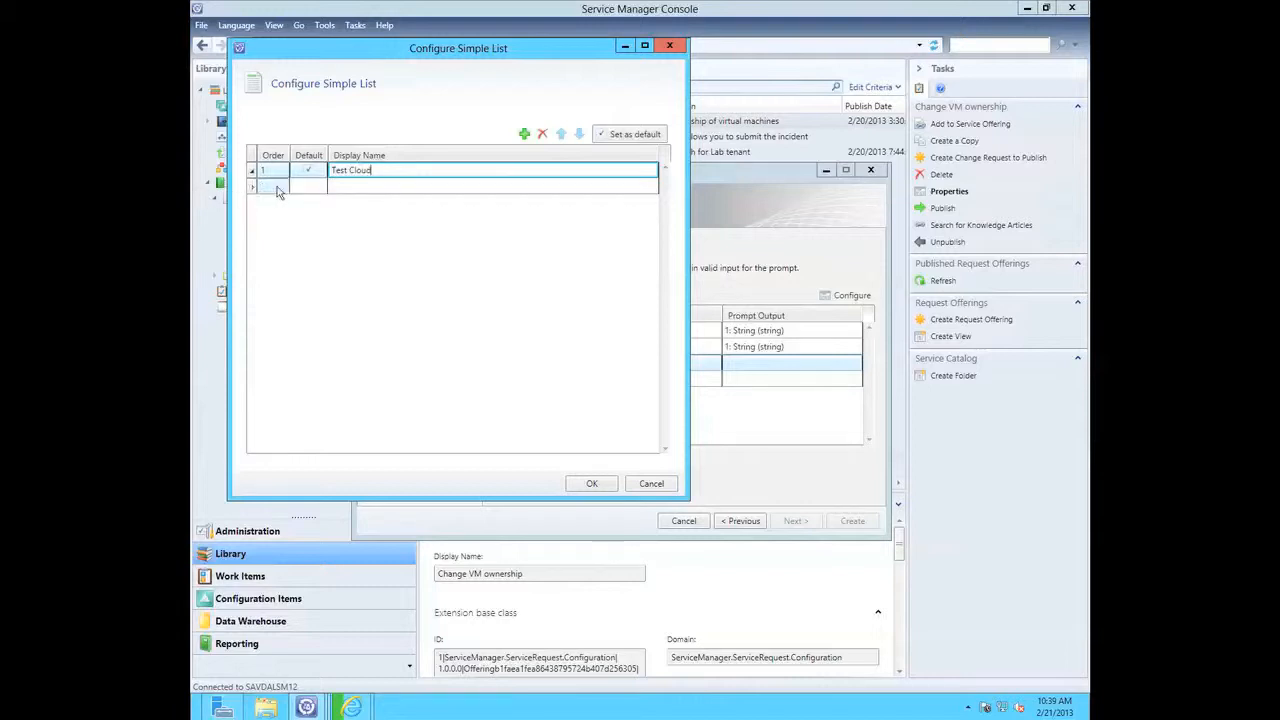
# Add "Production Cloud" as the second Target Cloud item and accept the list
pyautogui.click(523, 135)
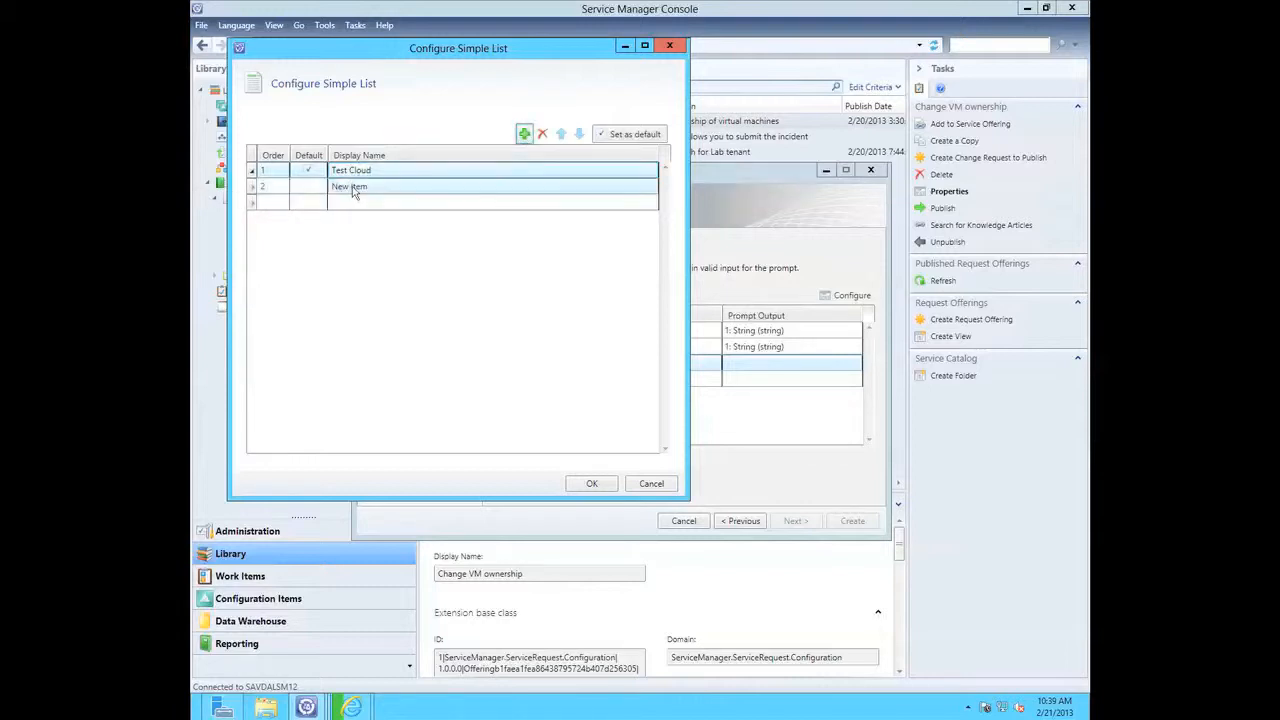
pyautogui.click(350, 188)
pyautogui.write('P')
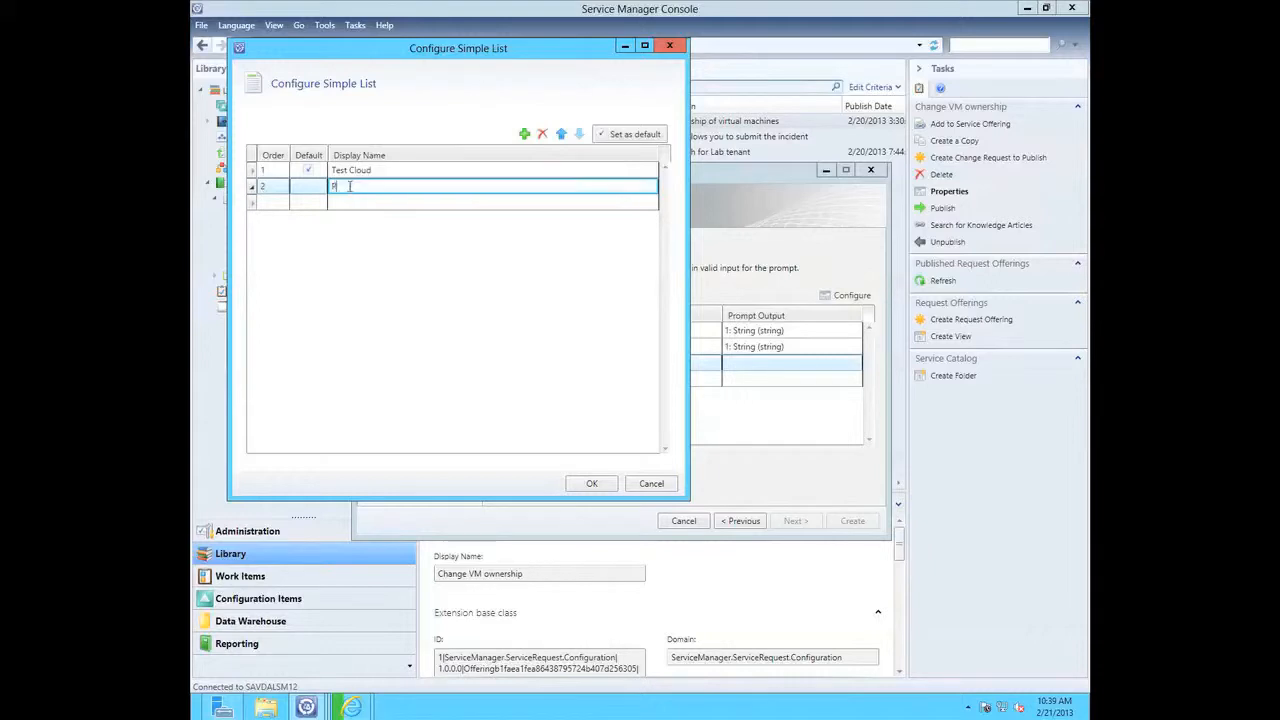
pyautogui.write('roduction Cloud')
pyautogui.click(589, 484)
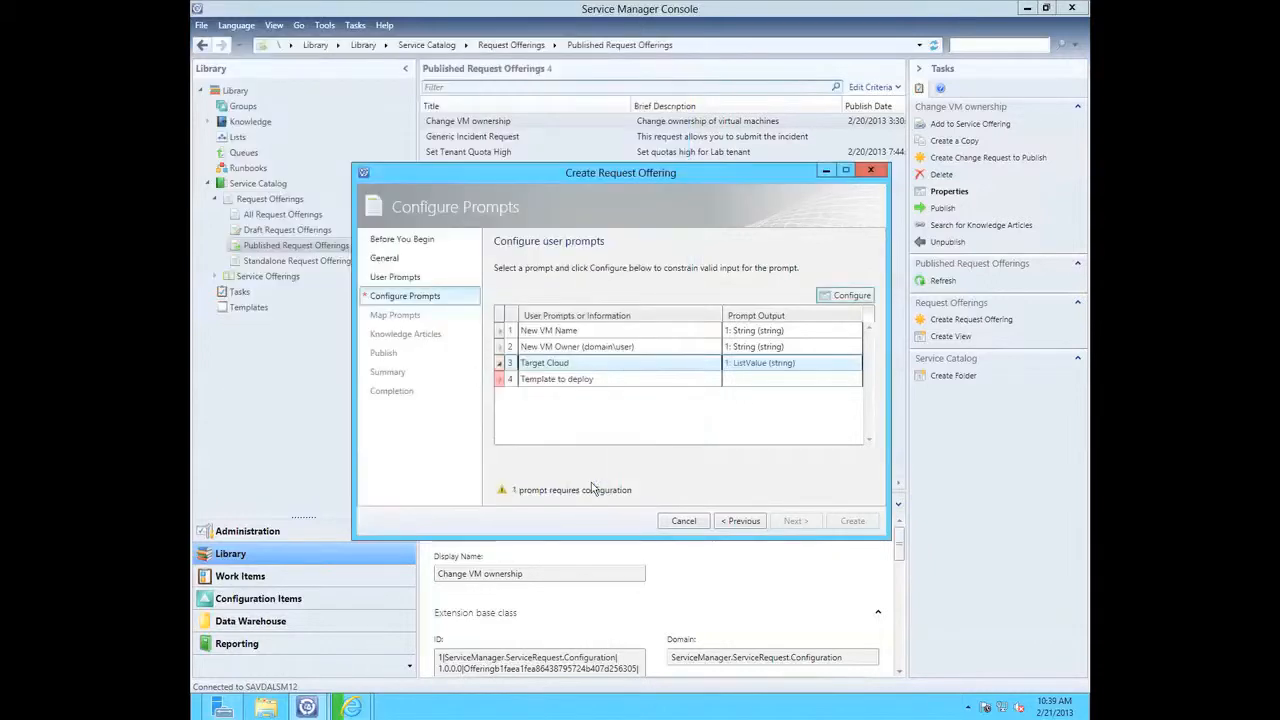
# Configure the Template to deploy prompt's list with a first item named "Blank VM" set as the default
pyautogui.click(767, 380)
pyautogui.click(846, 295)
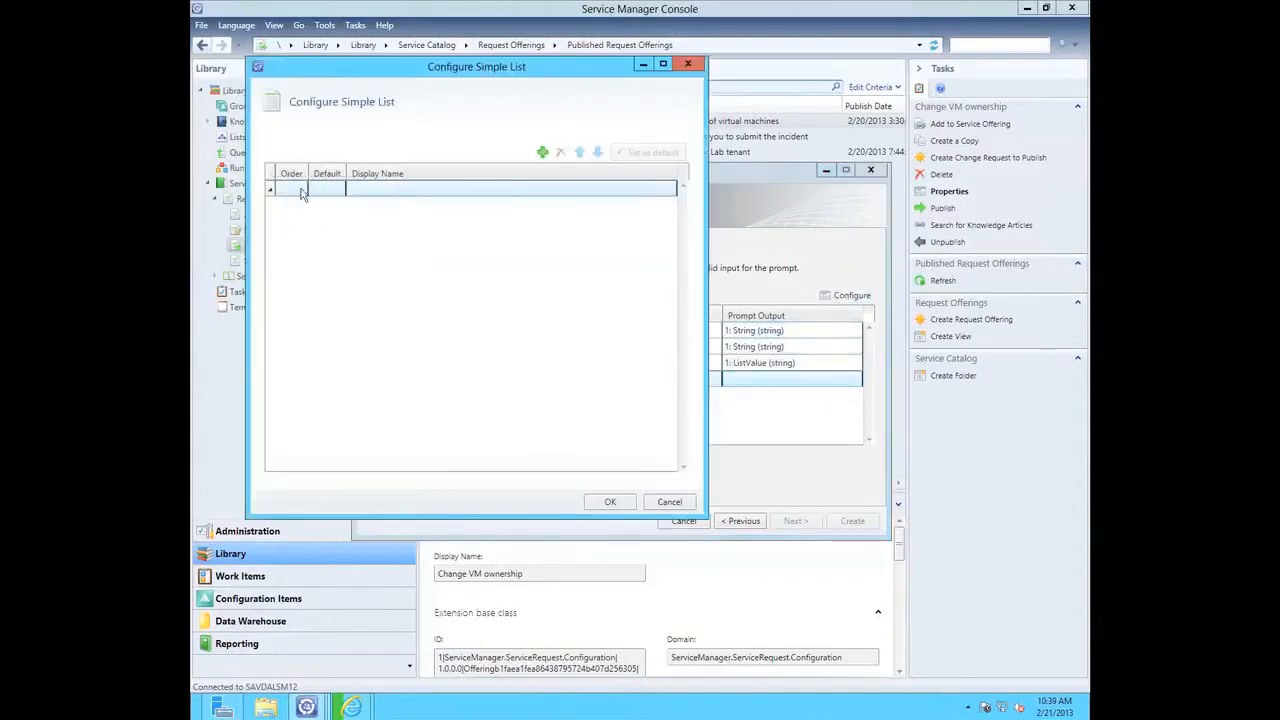
pyautogui.click(542, 152)
pyautogui.click(388, 188)
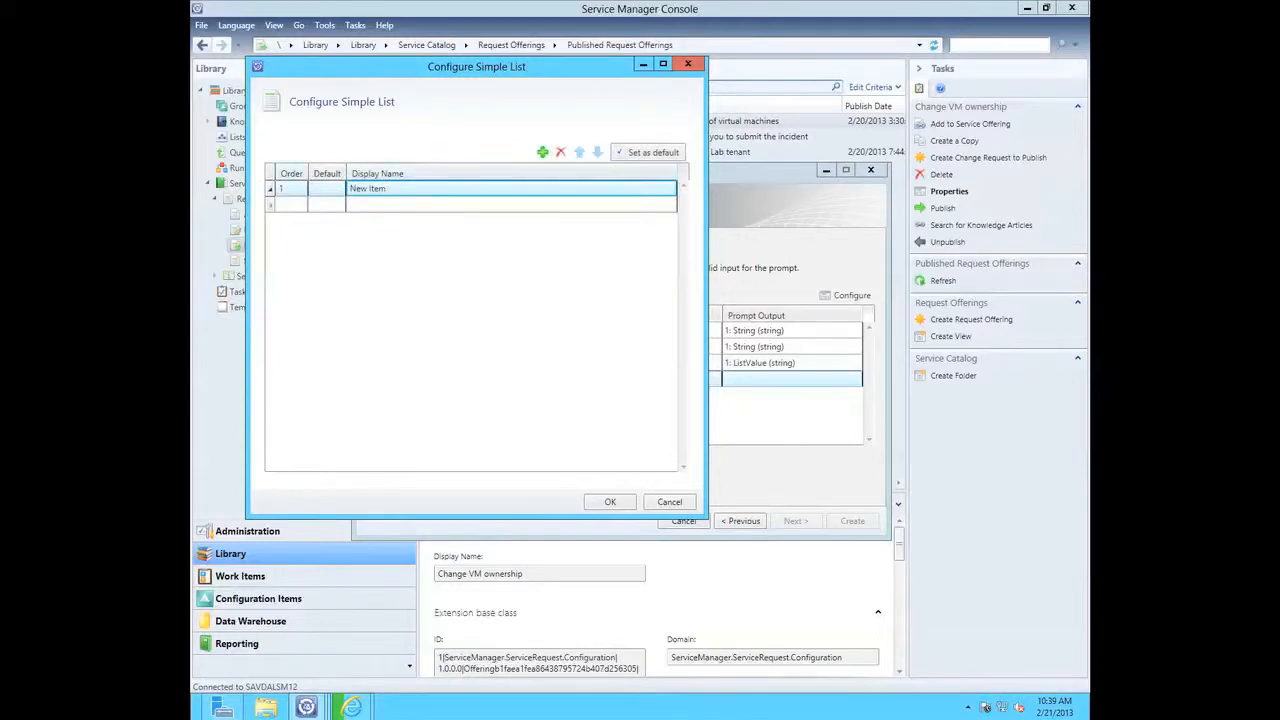
pyautogui.click(387, 188)
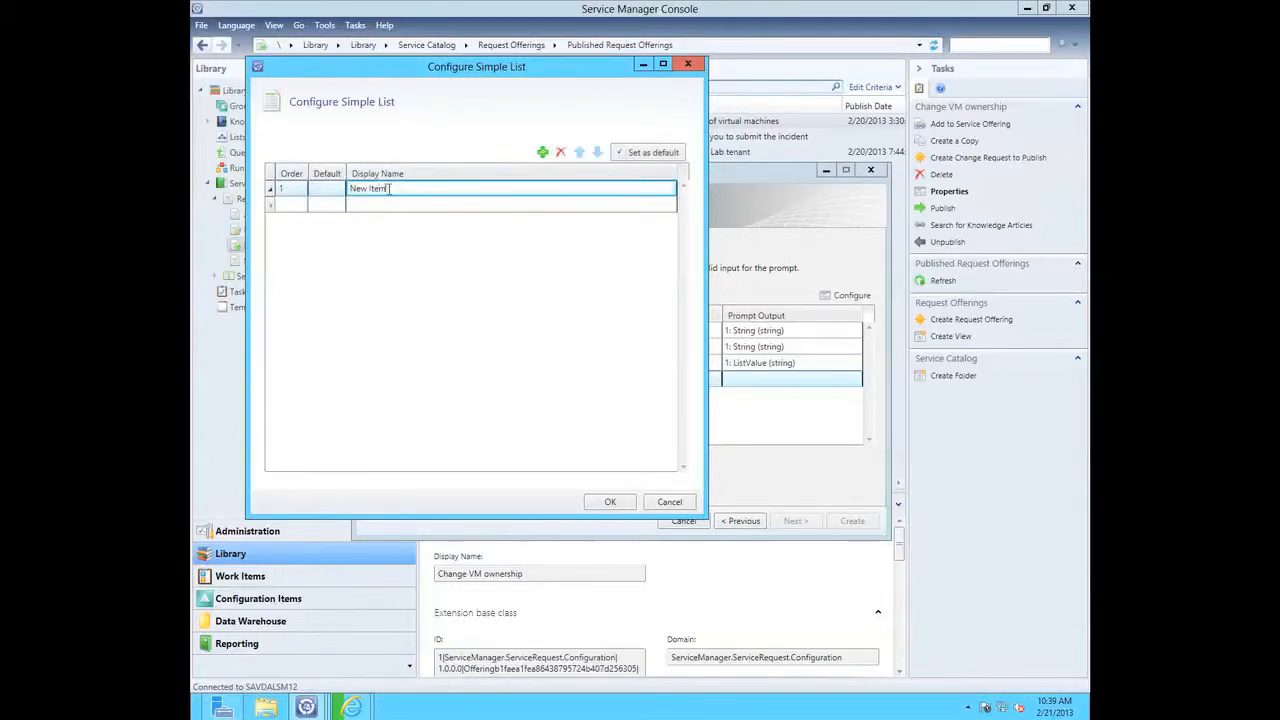
pyautogui.write('Blank VM')
pyautogui.click(322, 194)
pyautogui.click(640, 152)
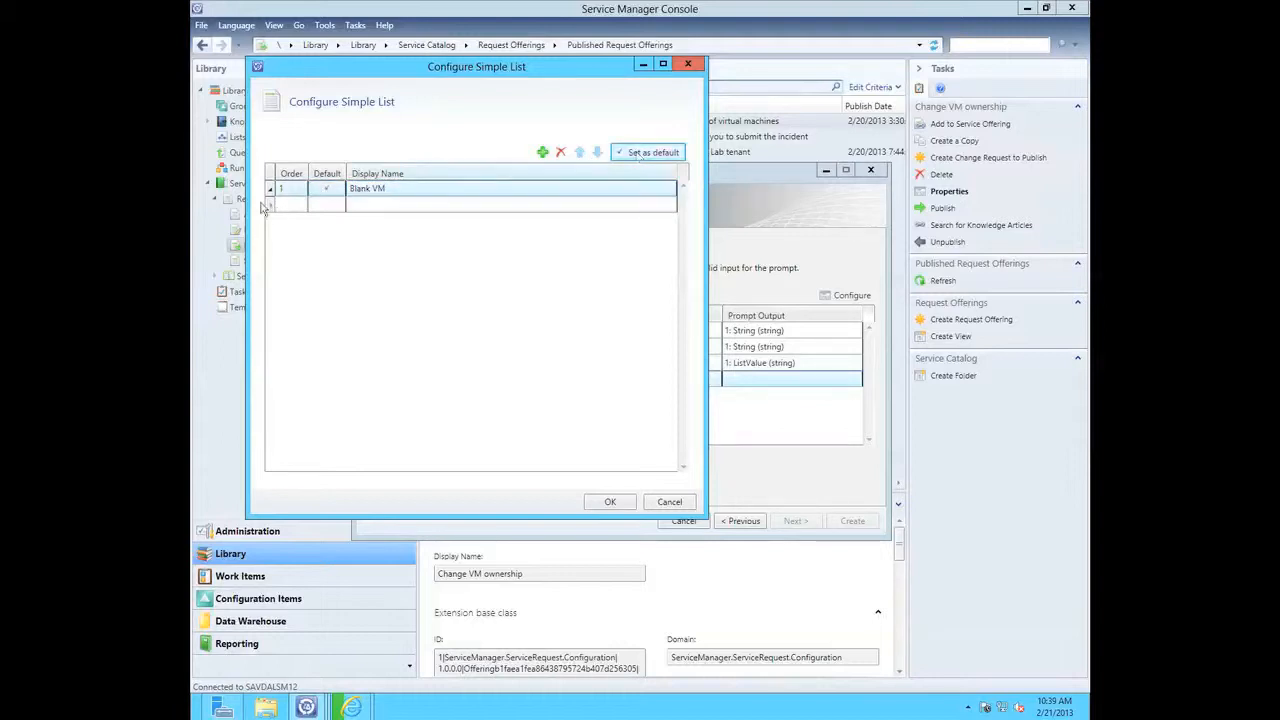
# Add six more items to the Template to deploy list
pyautogui.click(542, 152)
pyautogui.click(542, 152)
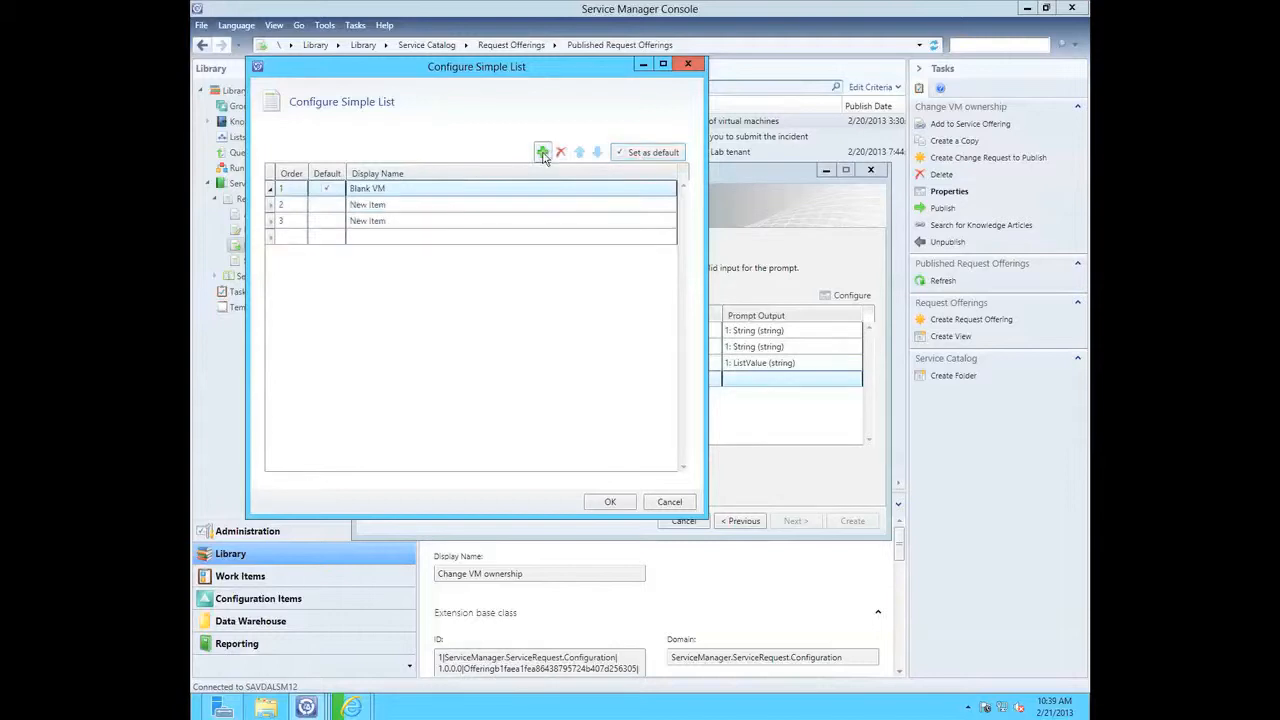
pyautogui.click(542, 152)
pyautogui.click(542, 152)
pyautogui.click(542, 152)
pyautogui.click(542, 152)
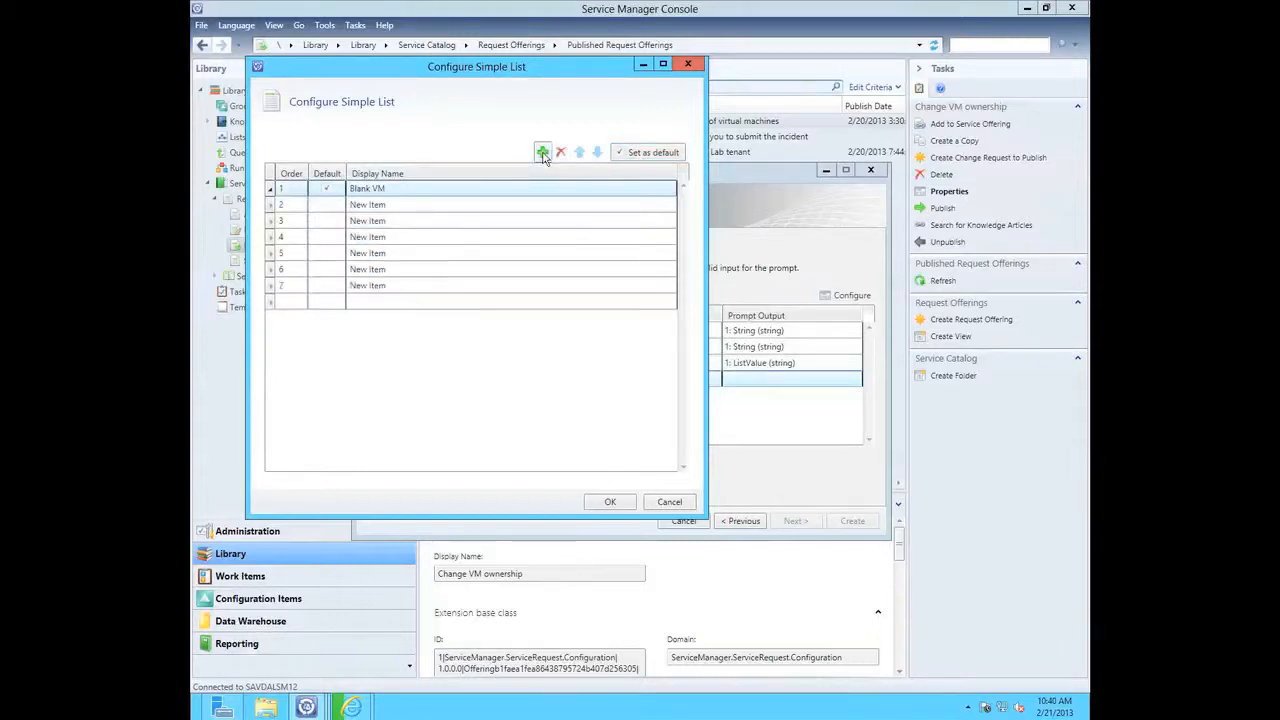
# Name the second template item "Ubuntu 12.04 Server Large"
pyautogui.click(382, 206)
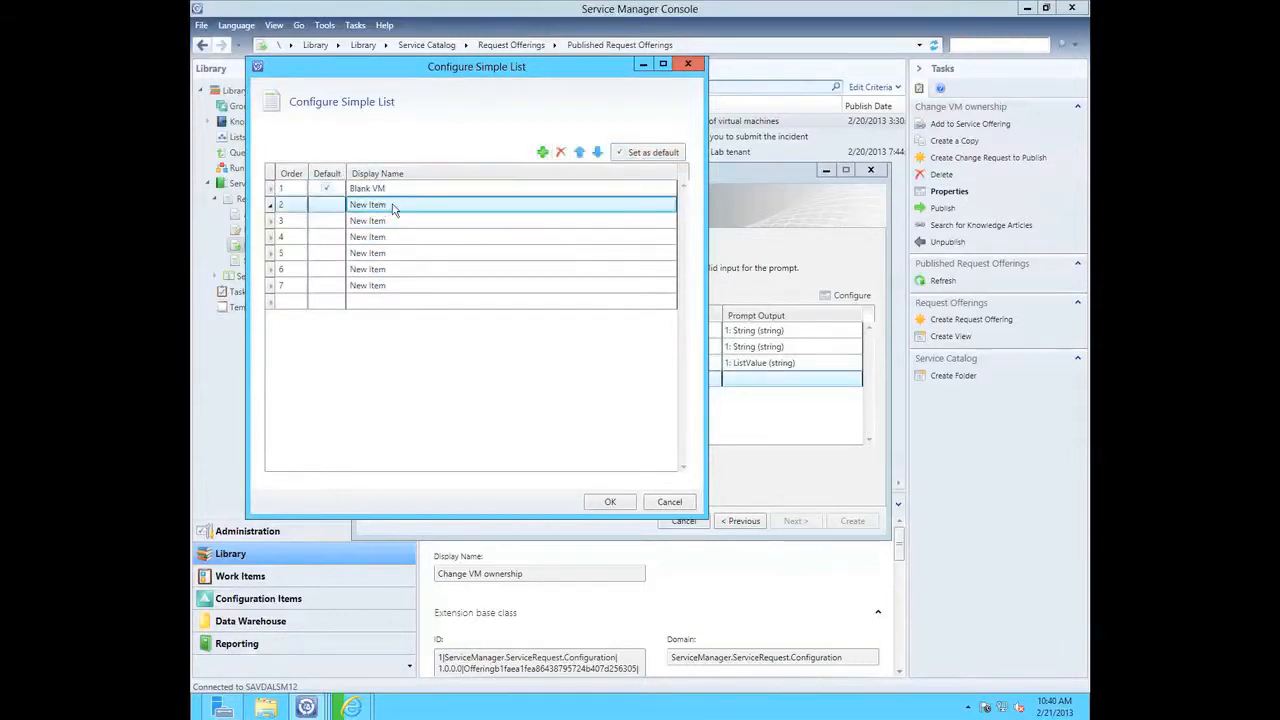
pyautogui.click(396, 204)
pyautogui.write('Ubunt')
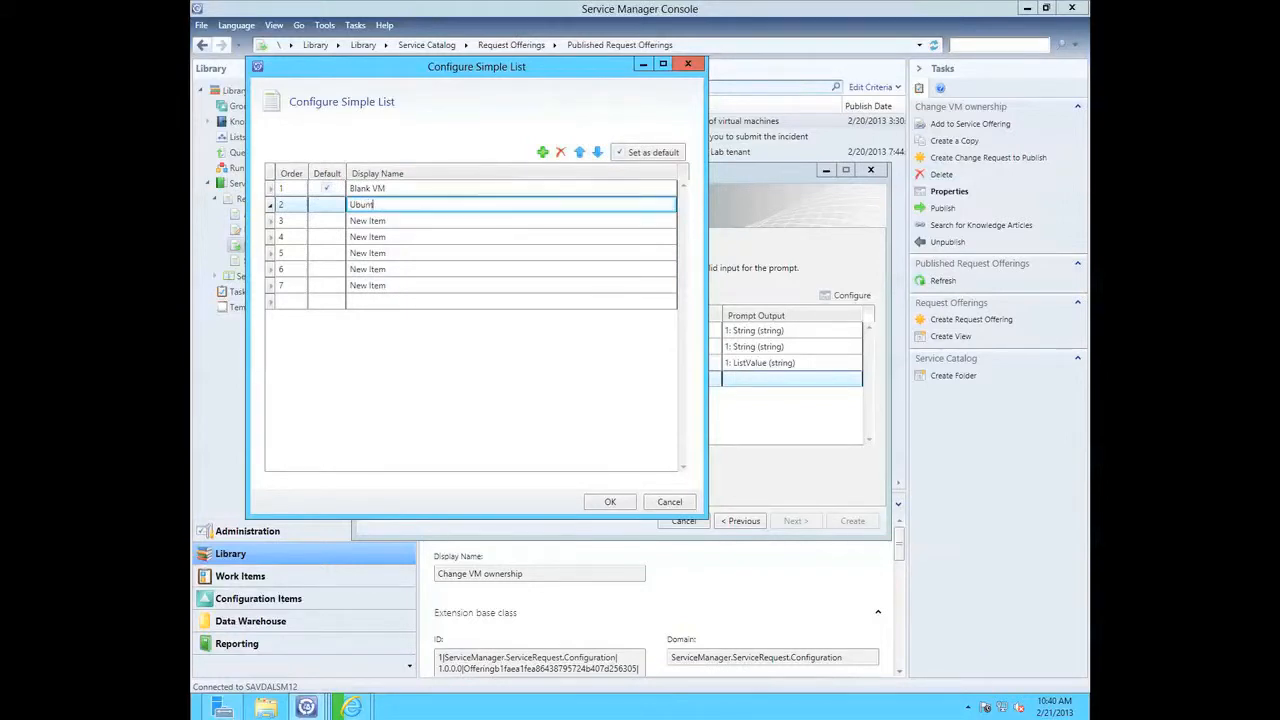
pyautogui.write('u 12.04 Server Large')
# Copy the second item's name into the third item and change it to "Ubuntu 12.04 Server Medium"
pyautogui.hotkey('ctrl', 'a')
pyautogui.hotkey('ctrl', 'c')
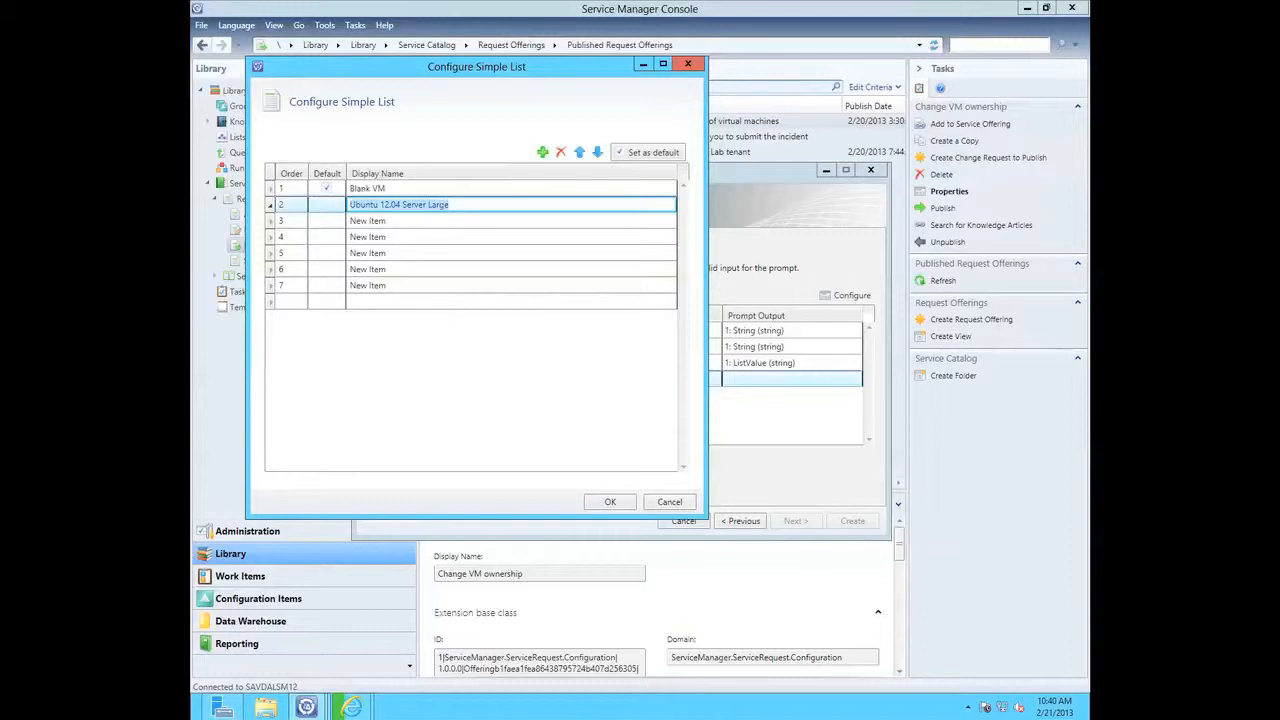
pyautogui.click(396, 223)
pyautogui.press('BackSpace')
pyautogui.hotkey('ctrl', 'v')
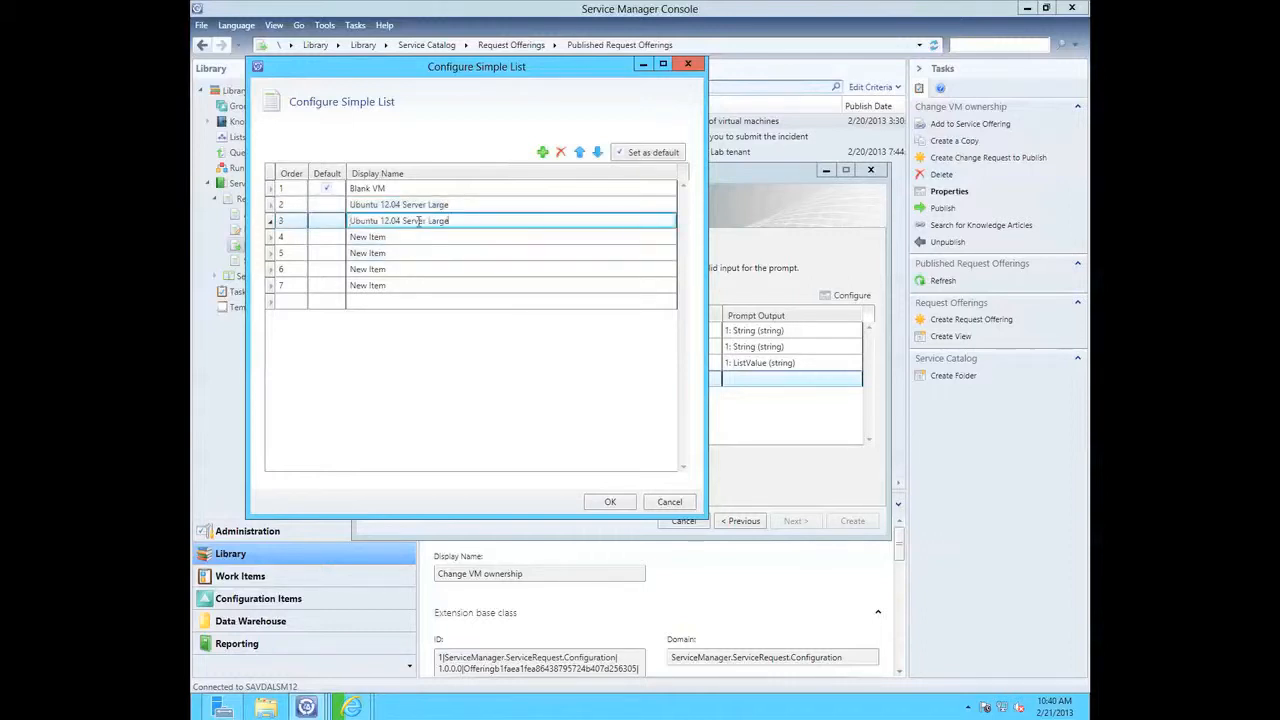
pyautogui.press('BackSpace')
pyautogui.press('BackSpace')
pyautogui.press('BackSpace')
pyautogui.press('BackSpace')
pyautogui.write('Medium')
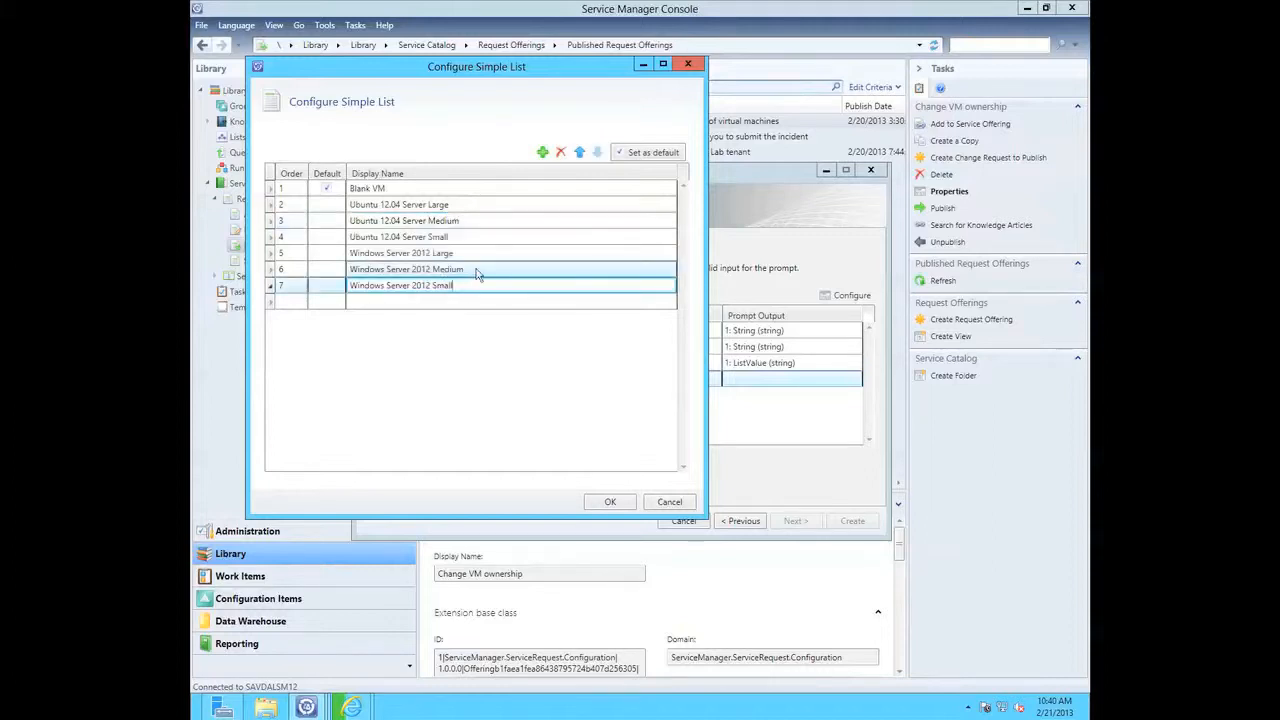
# Accept the Template to deploy list and proceed to mapping the prompts to properties
pyautogui.click(477, 271)
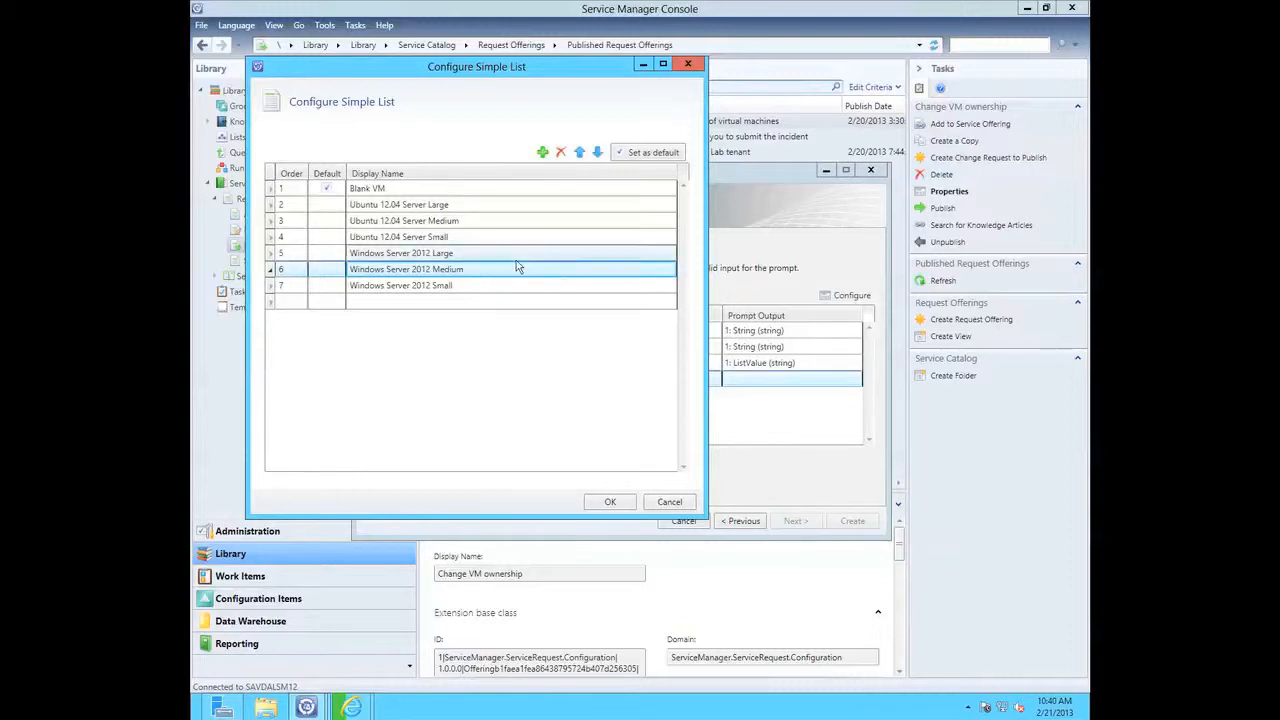
pyautogui.click(600, 502)
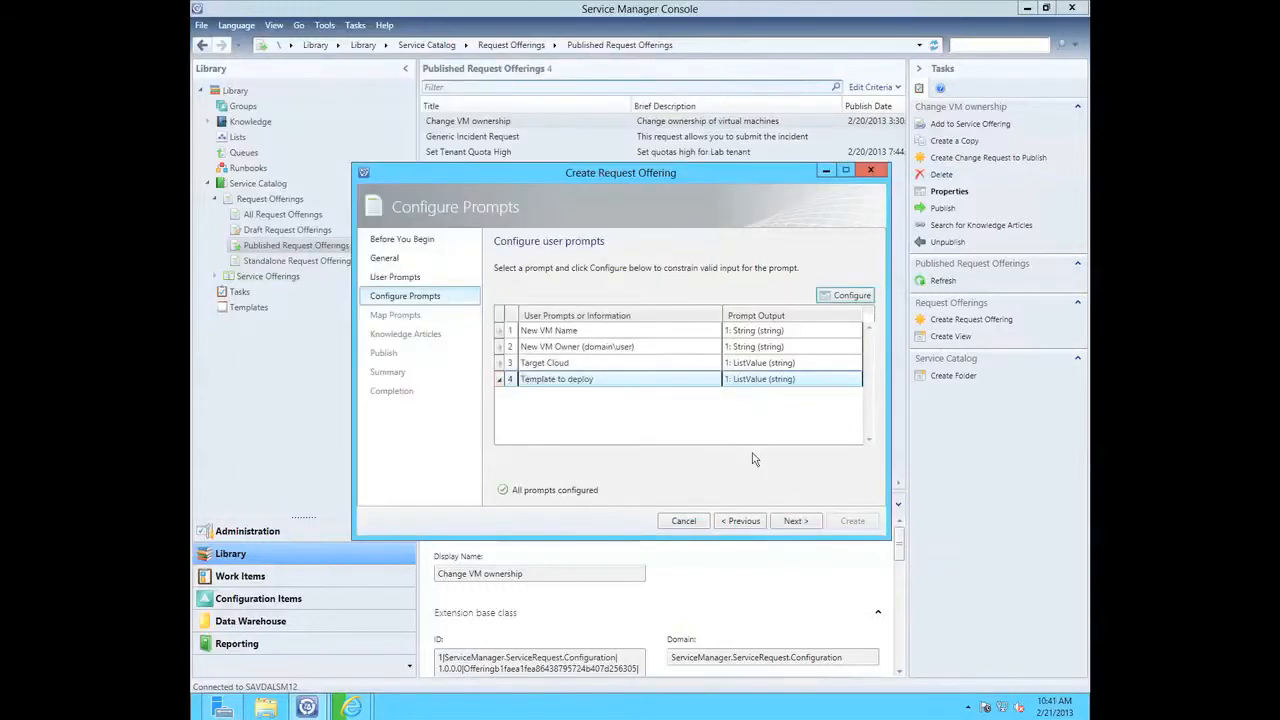
pyautogui.click(795, 521)
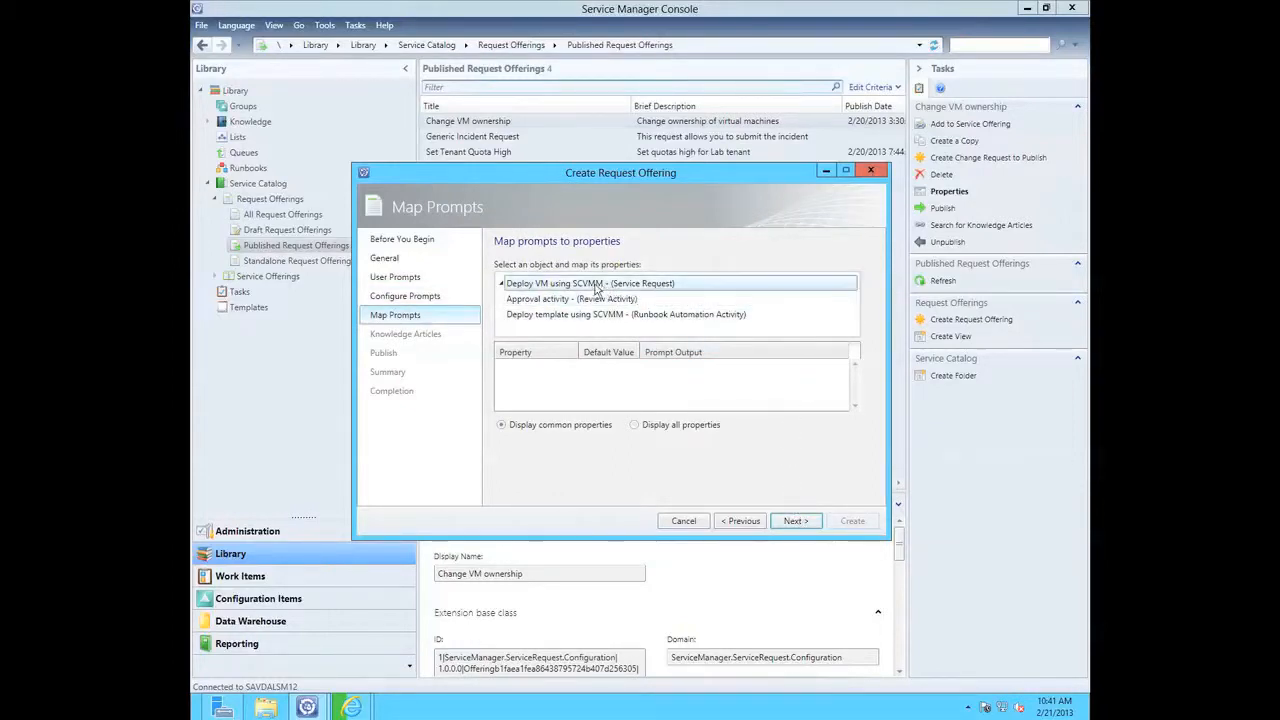
# For the Deploy template using SCVMM runbook activity, map Text1 to the New VM Owner prompt and Text2 to New VM Name
pyautogui.click(517, 317)
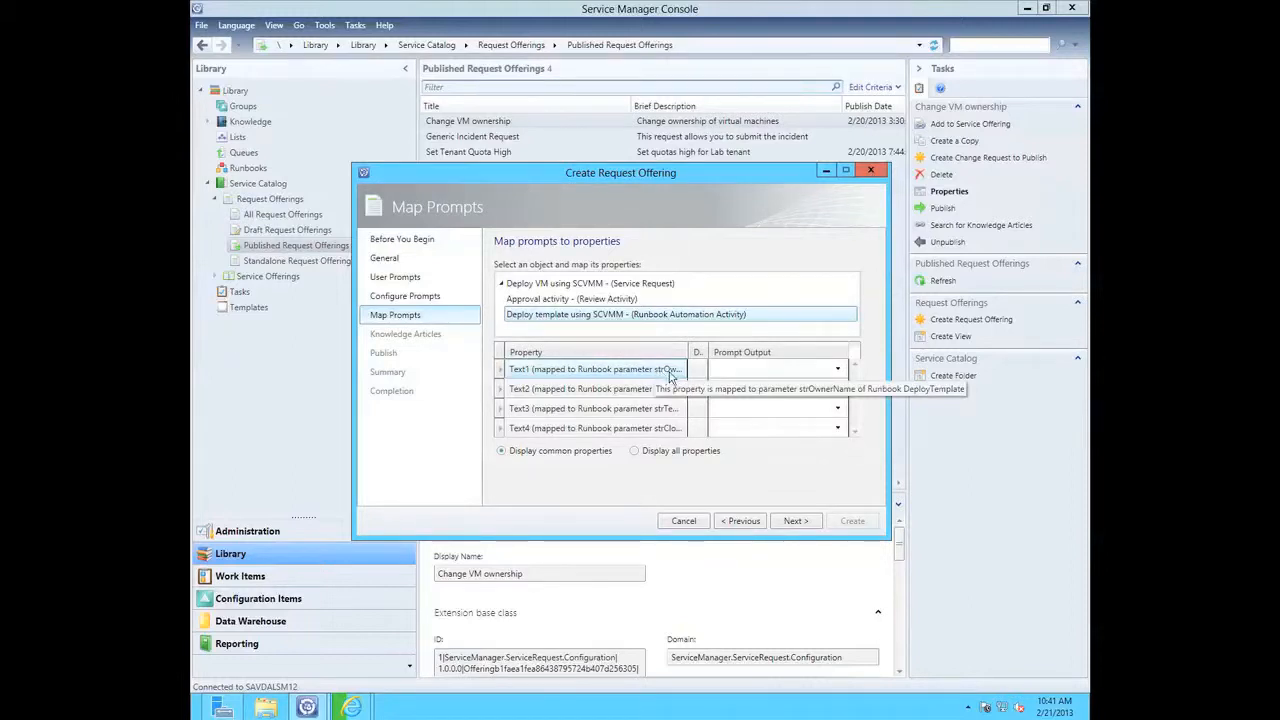
pyautogui.click(780, 372)
pyautogui.click(838, 370)
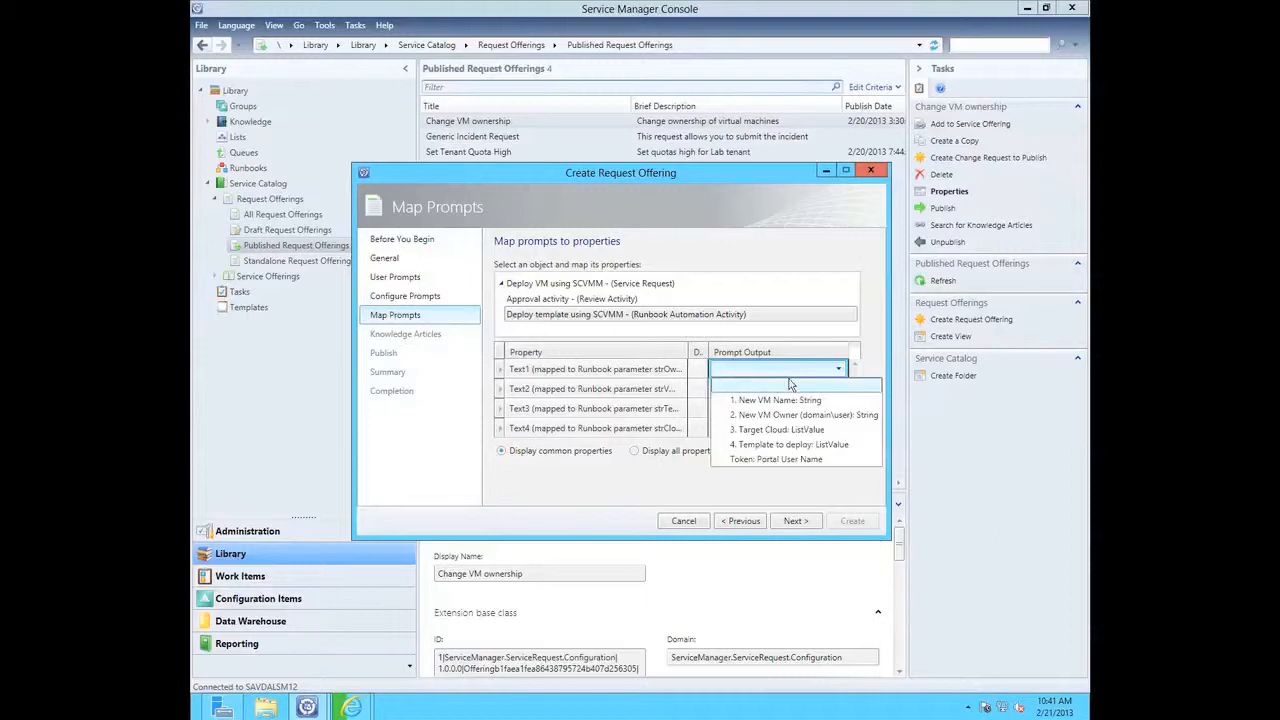
pyautogui.click(795, 415)
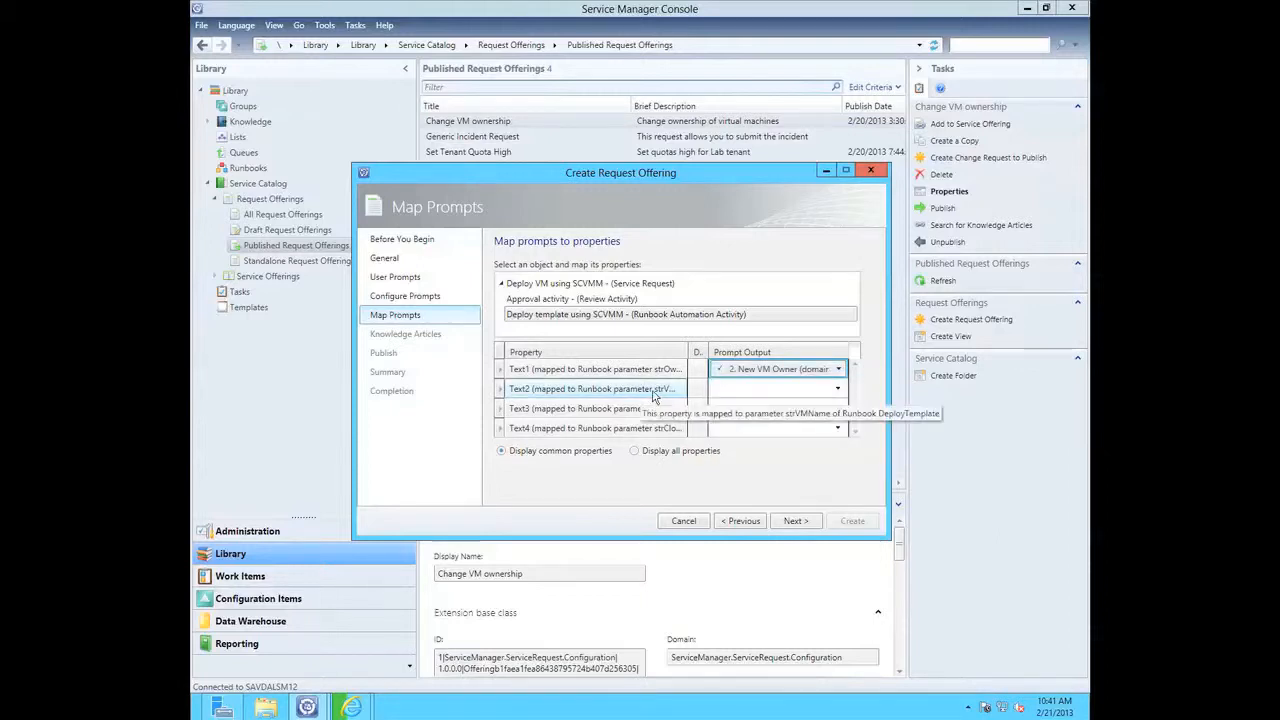
pyautogui.click(838, 390)
pyautogui.click(840, 391)
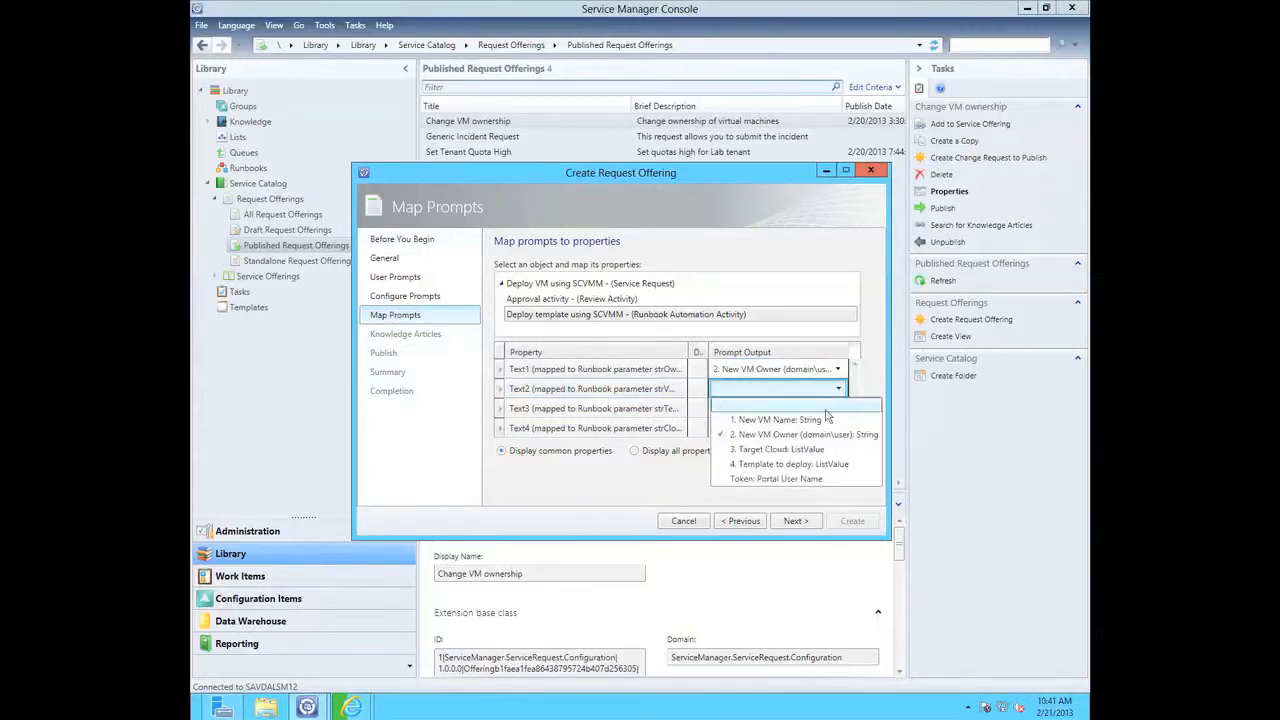
pyautogui.click(792, 420)
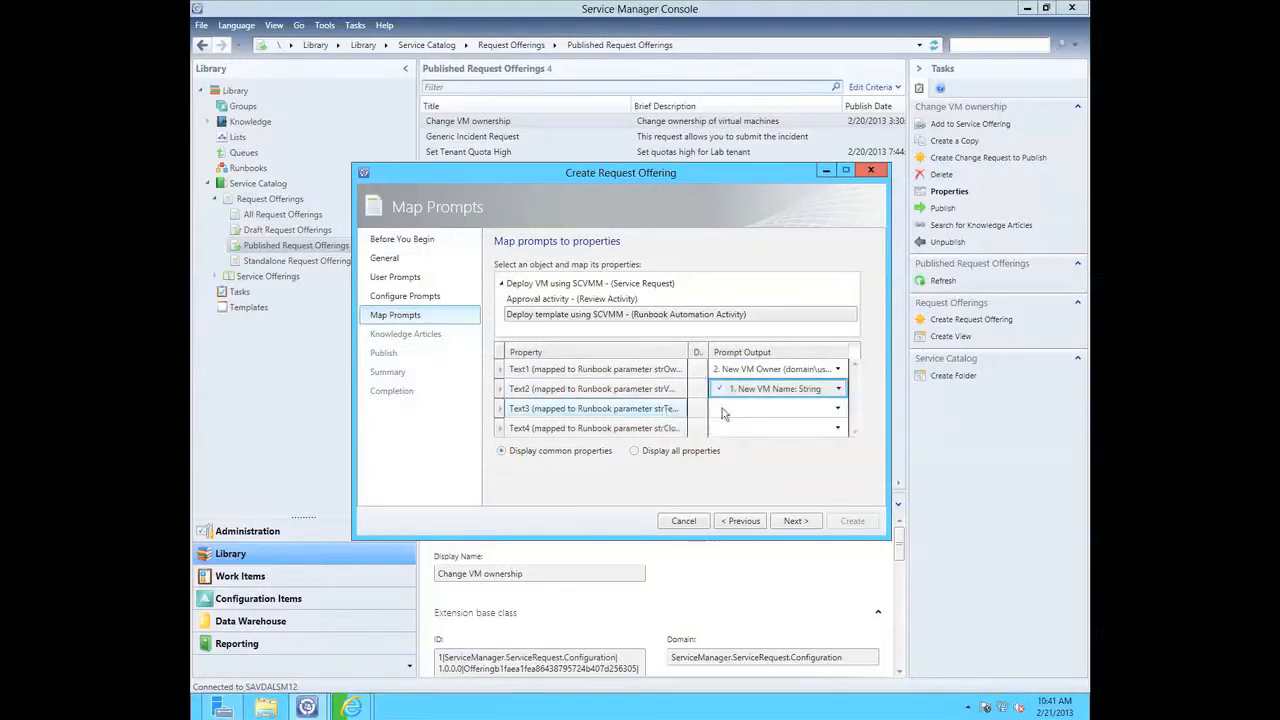
# Map the runbook activity's Text3 property to the Template to deploy prompt and Text4 to Target Cloud
pyautogui.click(838, 410)
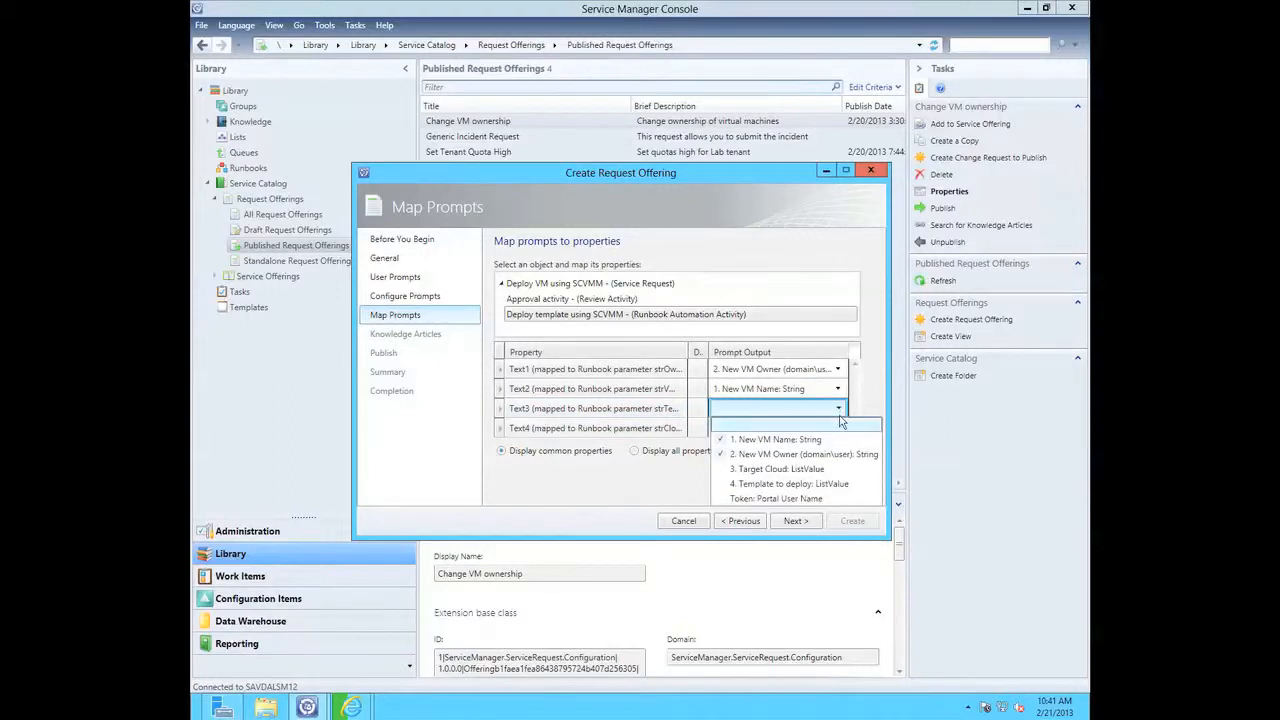
pyautogui.click(826, 484)
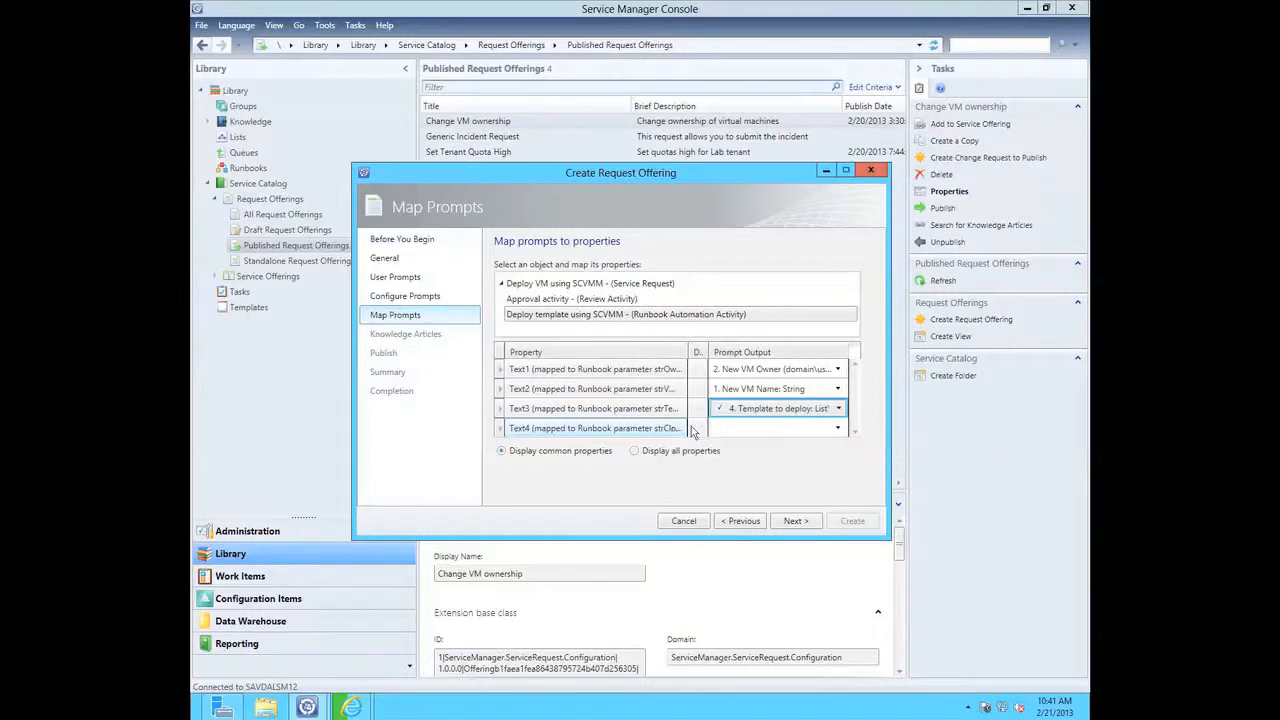
pyautogui.click(837, 431)
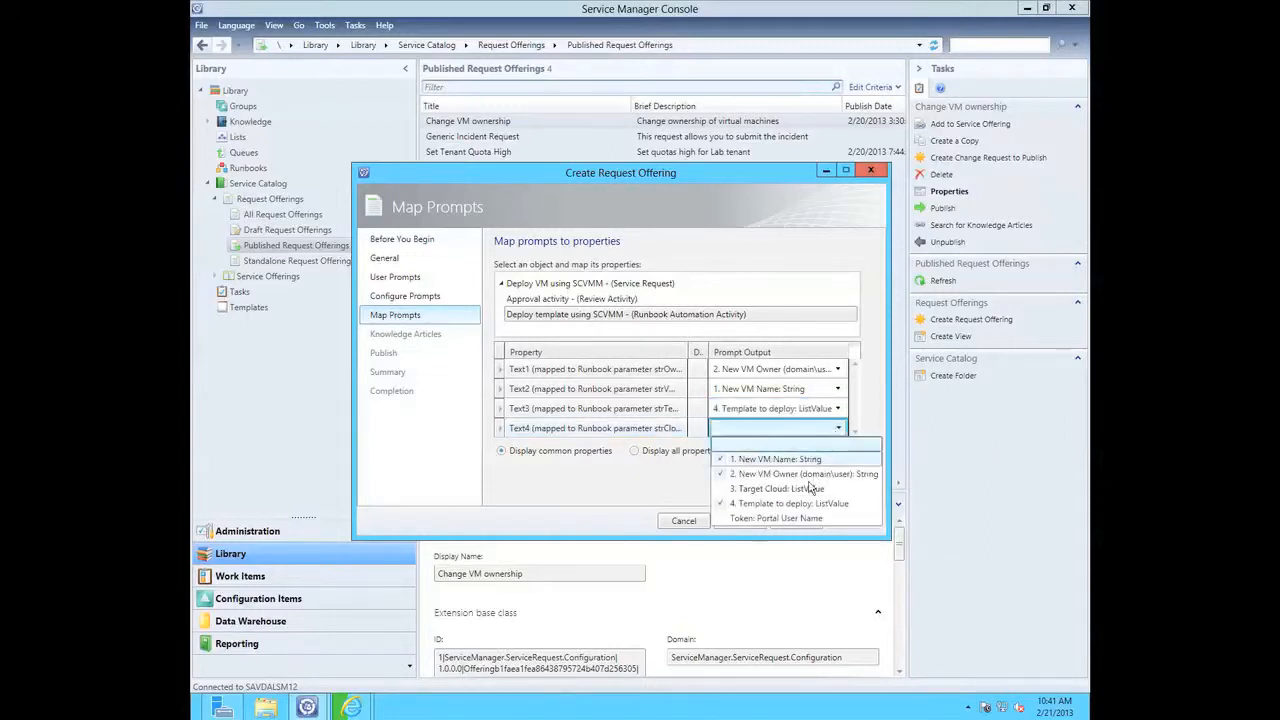
pyautogui.click(801, 489)
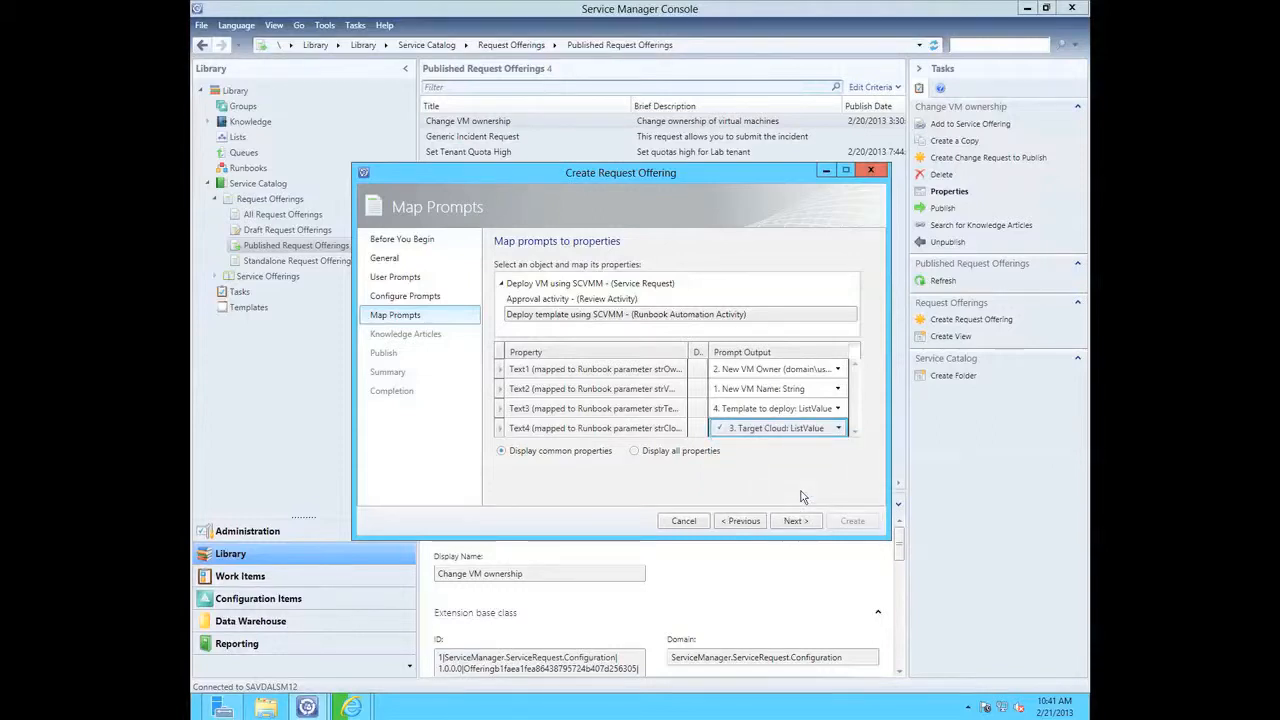
pyautogui.click(838, 372)
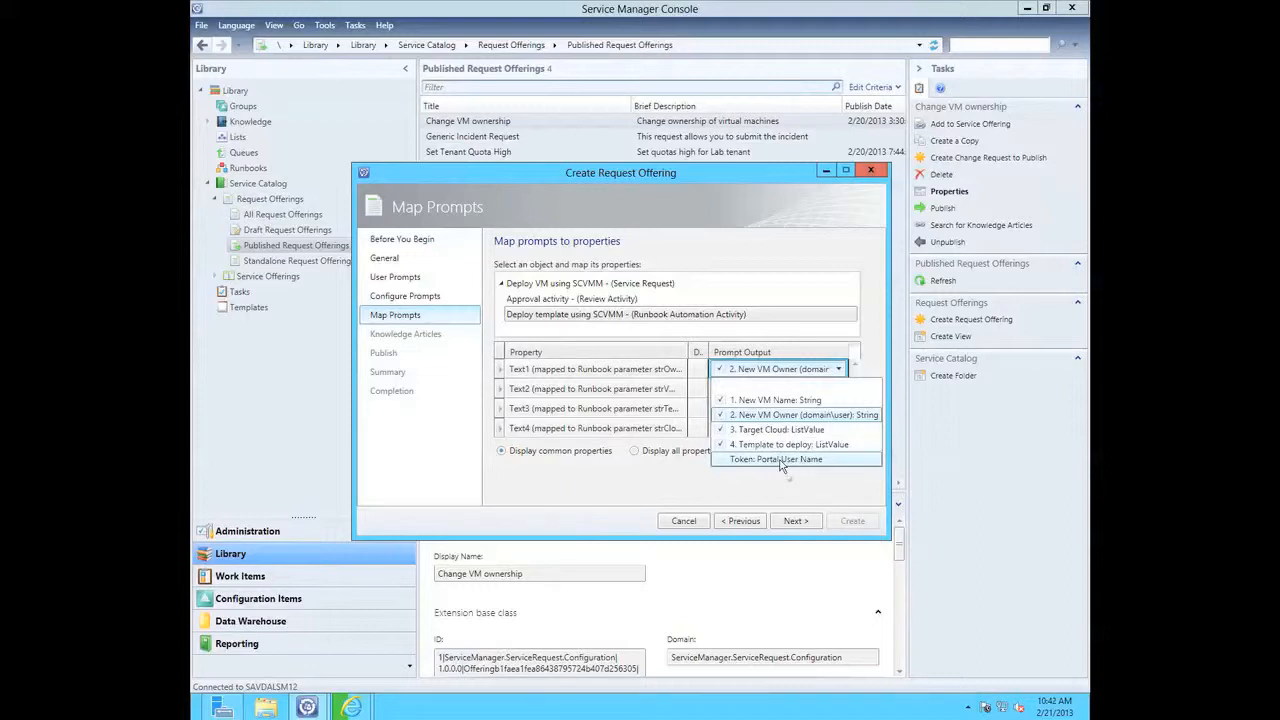
pyautogui.click(677, 492)
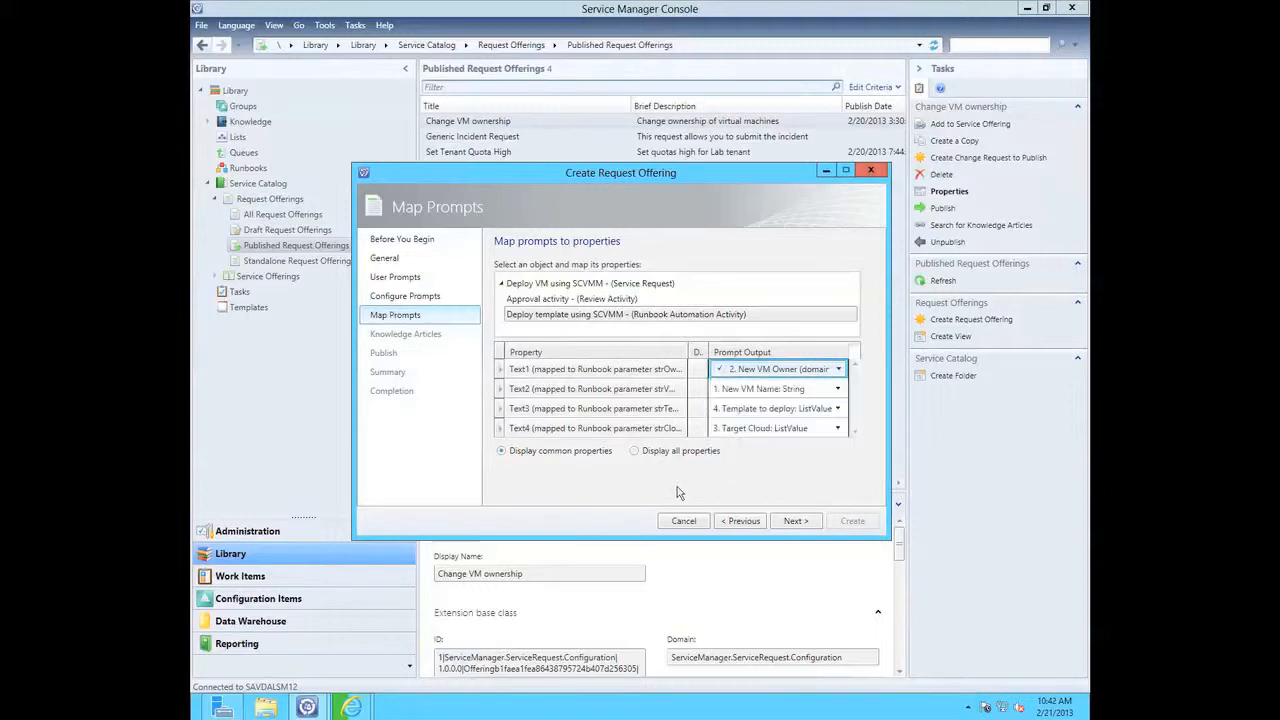
# Continue past the knowledge articles without adding any and set the offering status to Published
pyautogui.click(788, 522)
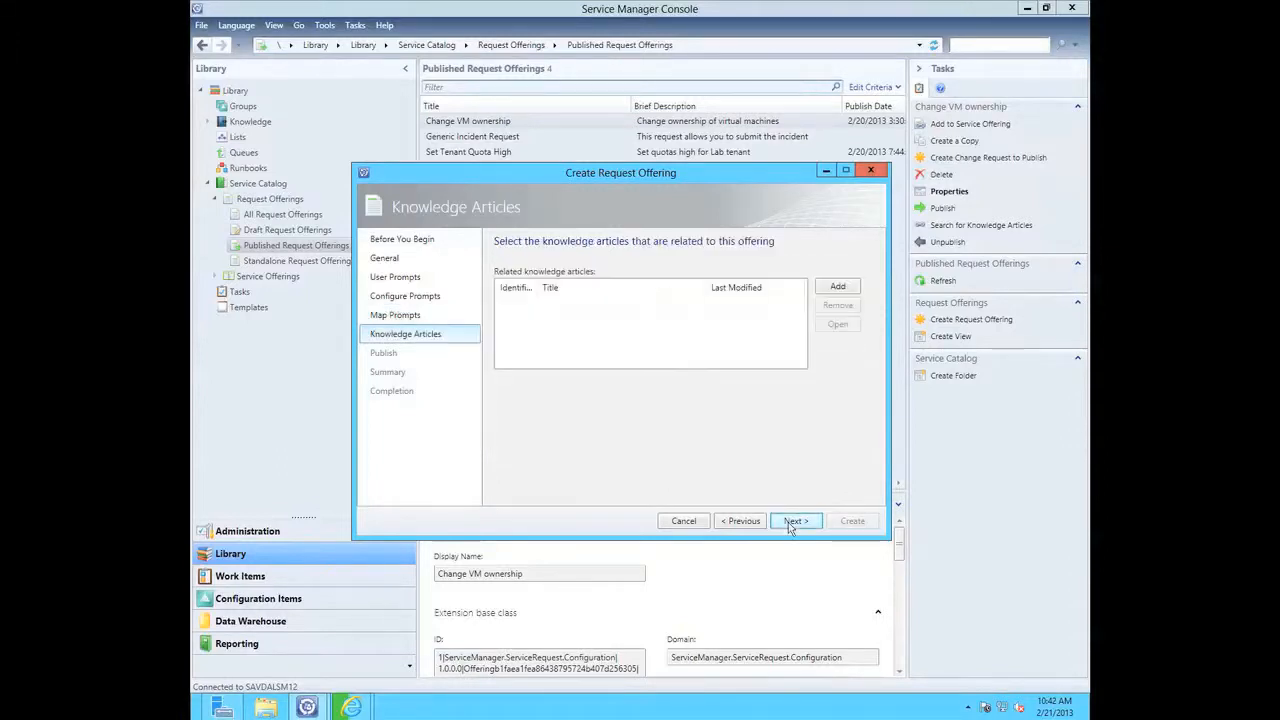
pyautogui.click(788, 522)
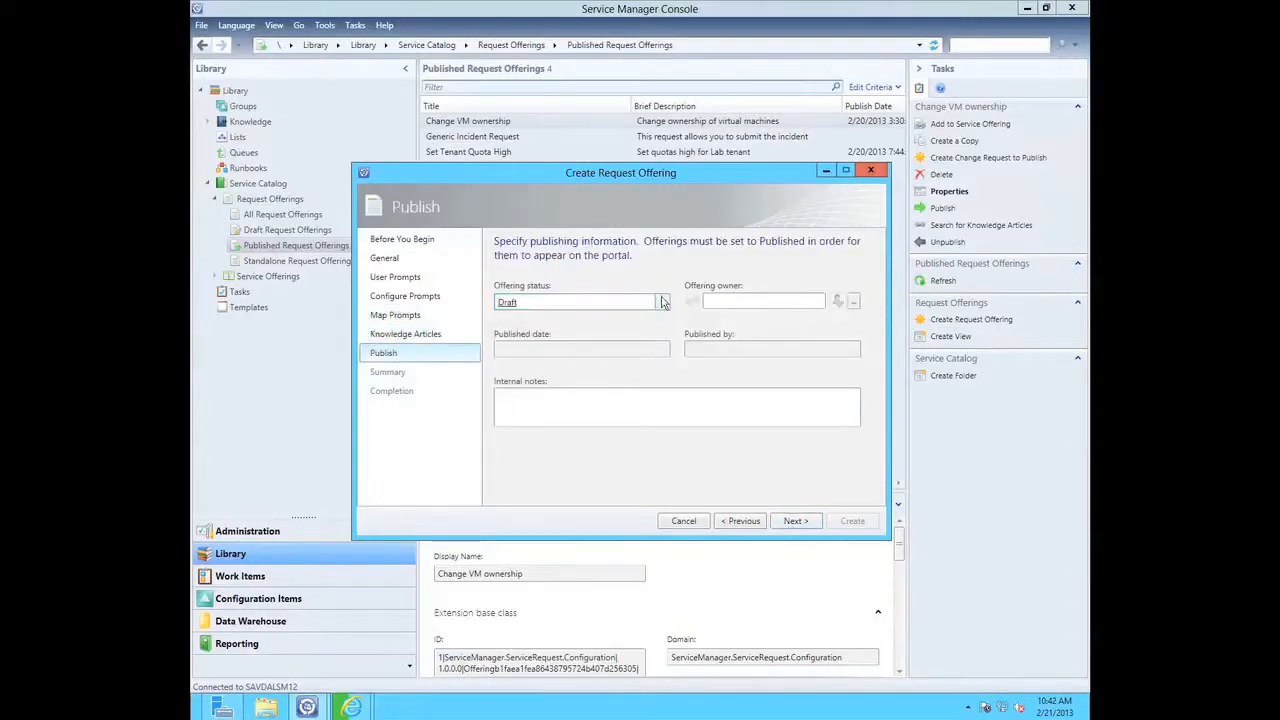
pyautogui.click(662, 302)
pyautogui.click(530, 337)
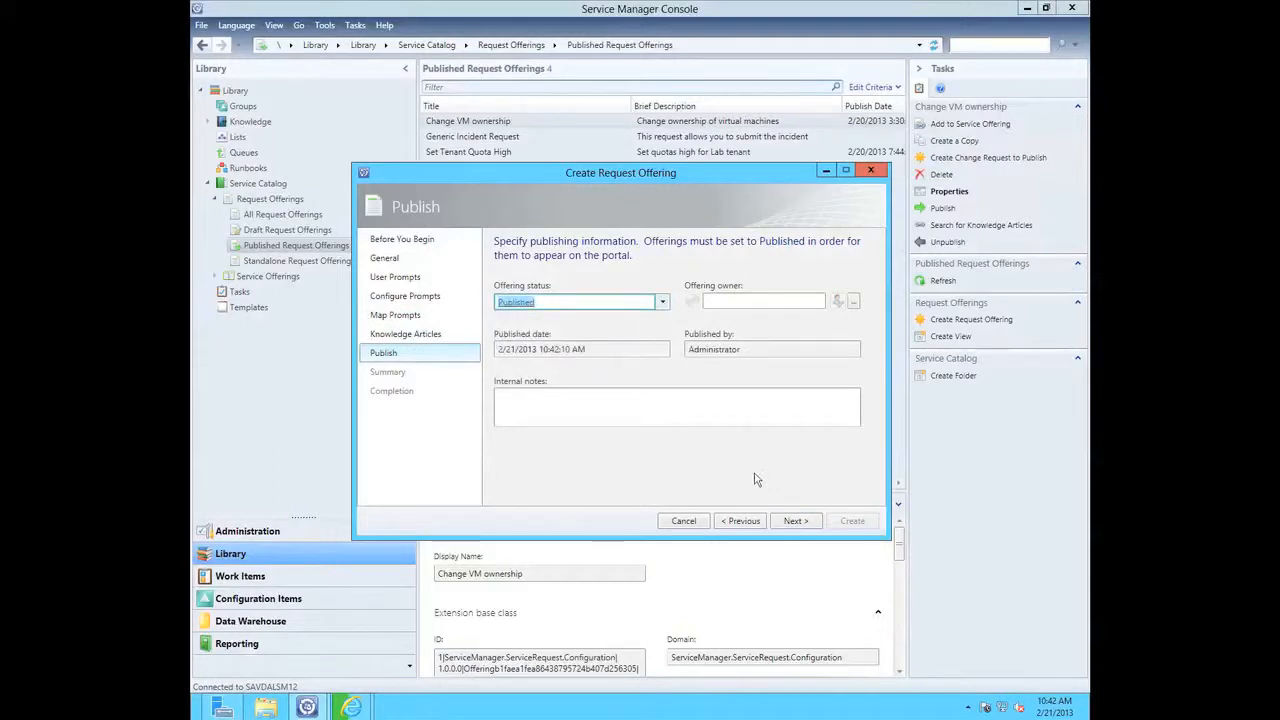
# Set the offering owner to Administrator, create the request offering and close the wizard
pyautogui.click(793, 302)
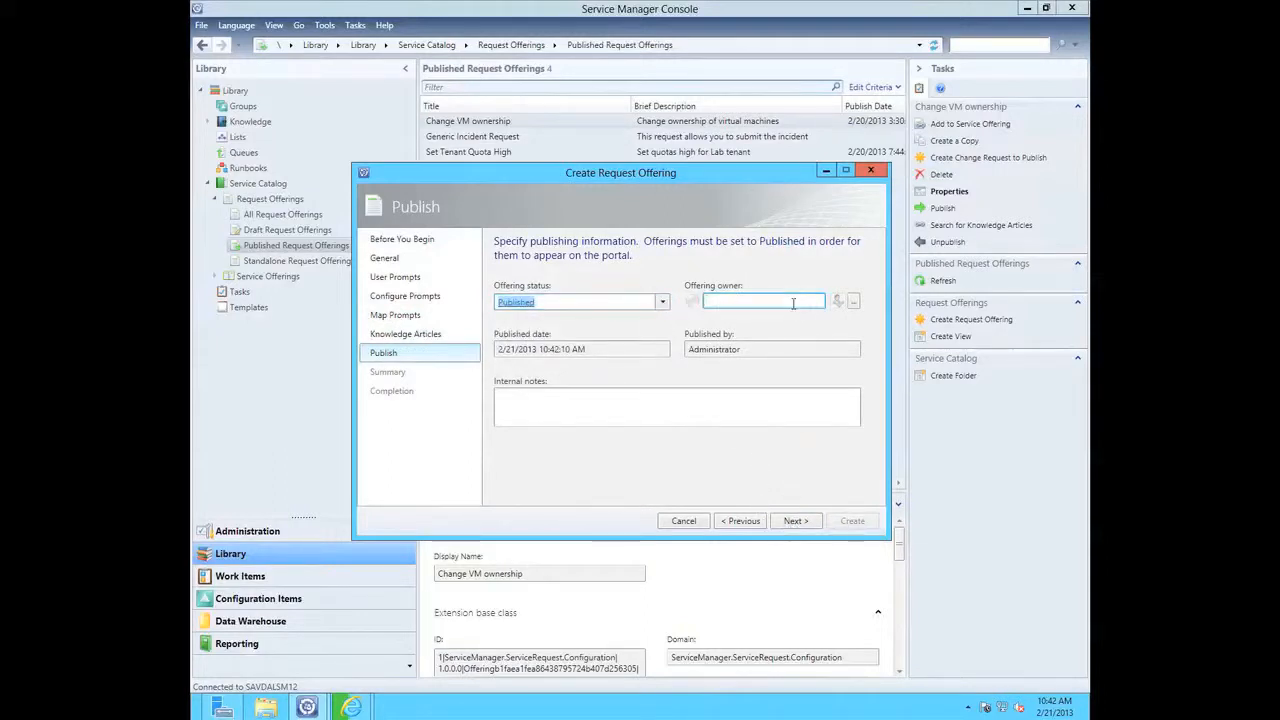
pyautogui.write('administrator')
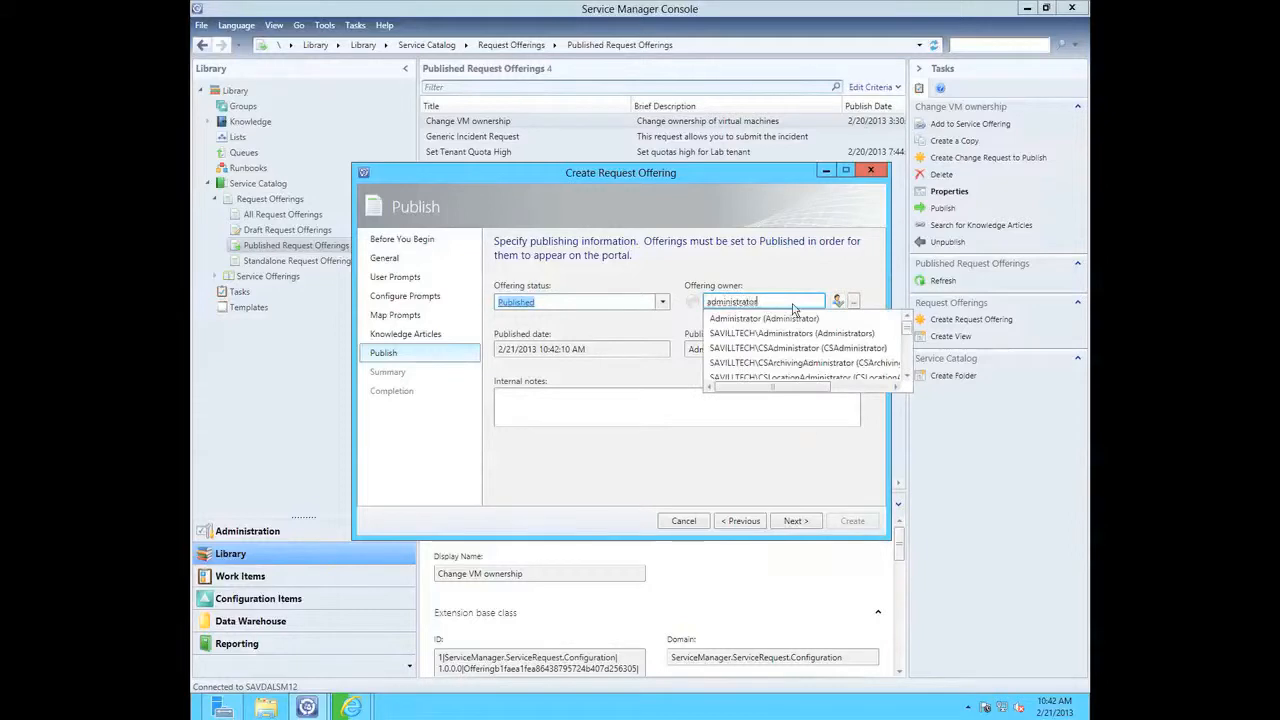
pyautogui.click(790, 318)
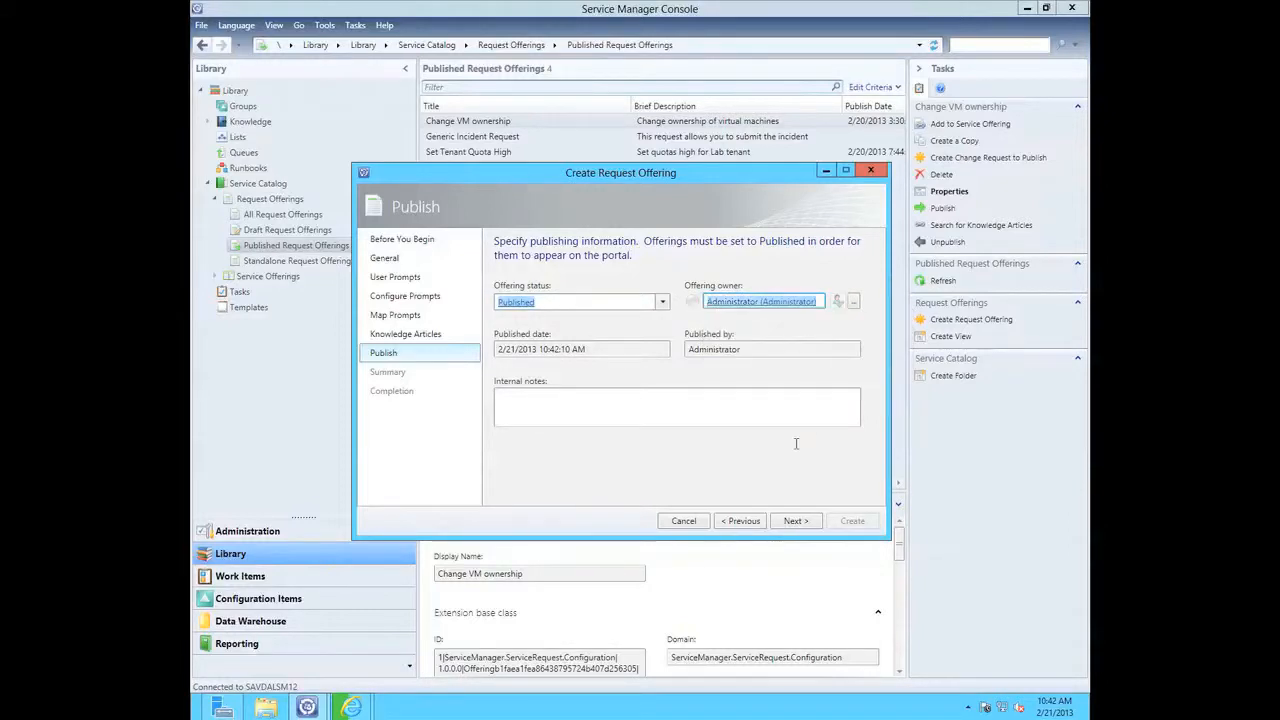
pyautogui.click(794, 521)
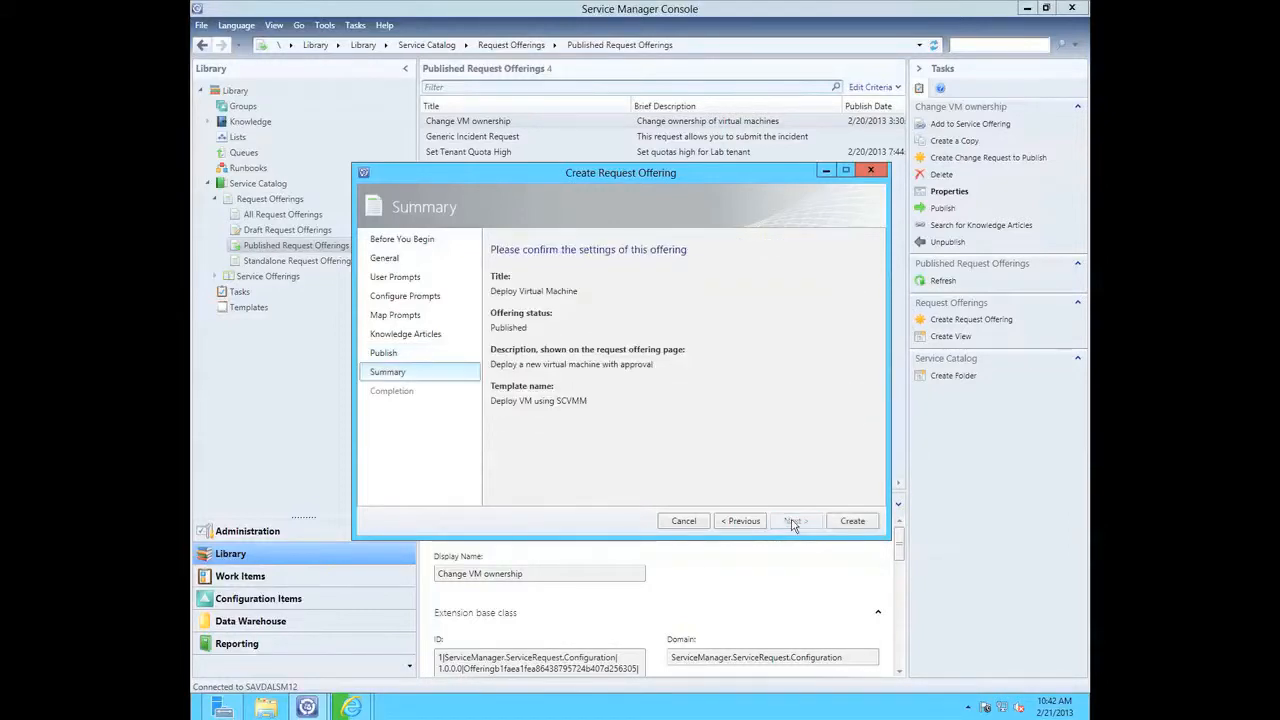
pyautogui.click(855, 527)
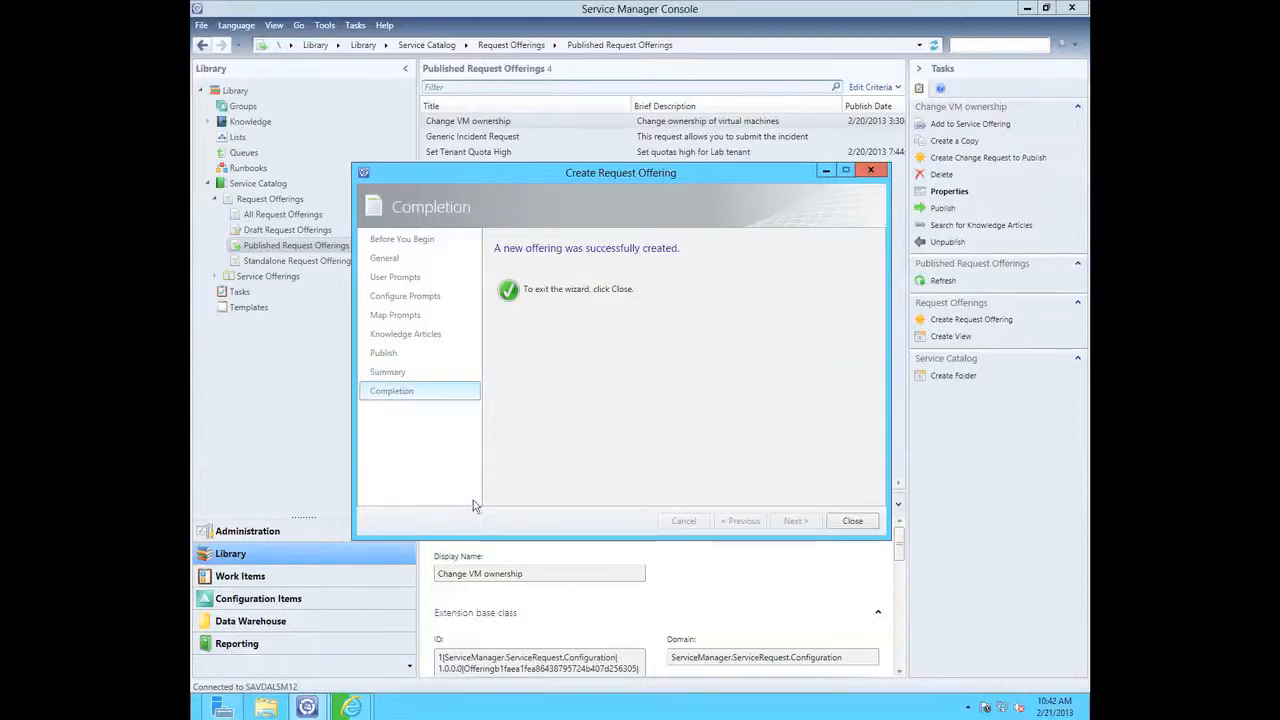
pyautogui.click(851, 522)
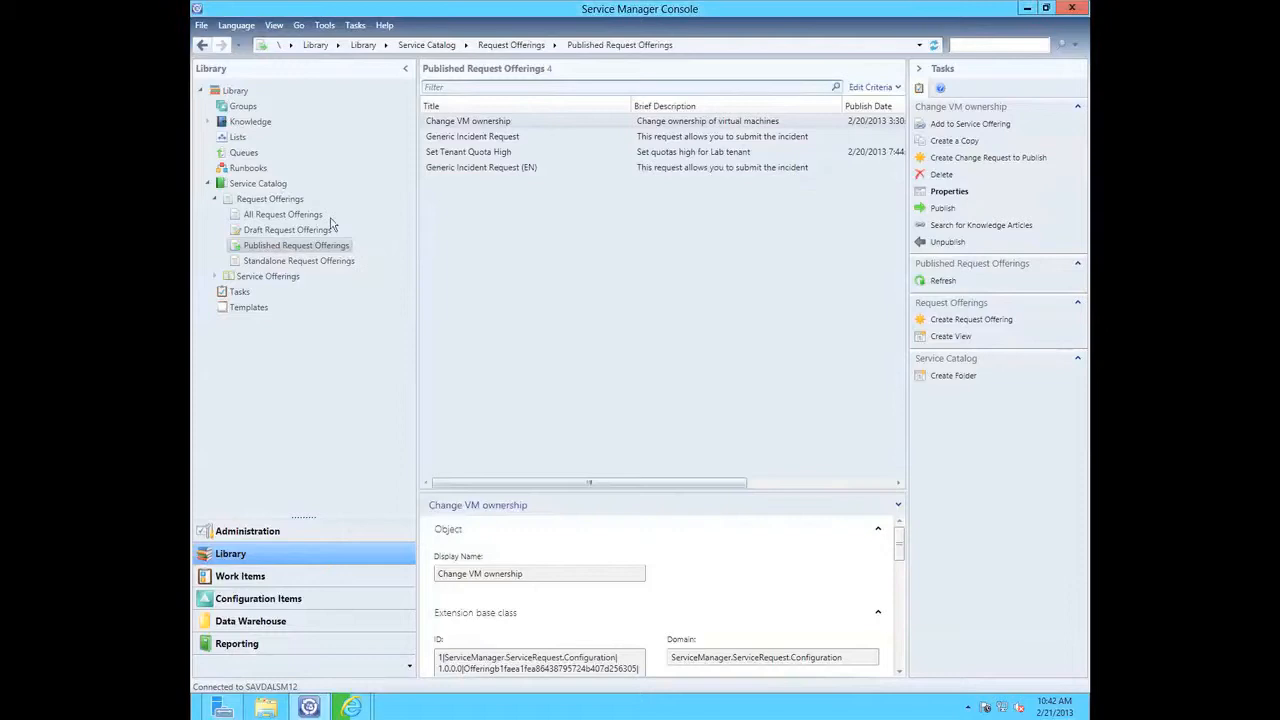
# Open the published Manage VM Resources service offering for editing and go to its request offerings
pyautogui.click(215, 277)
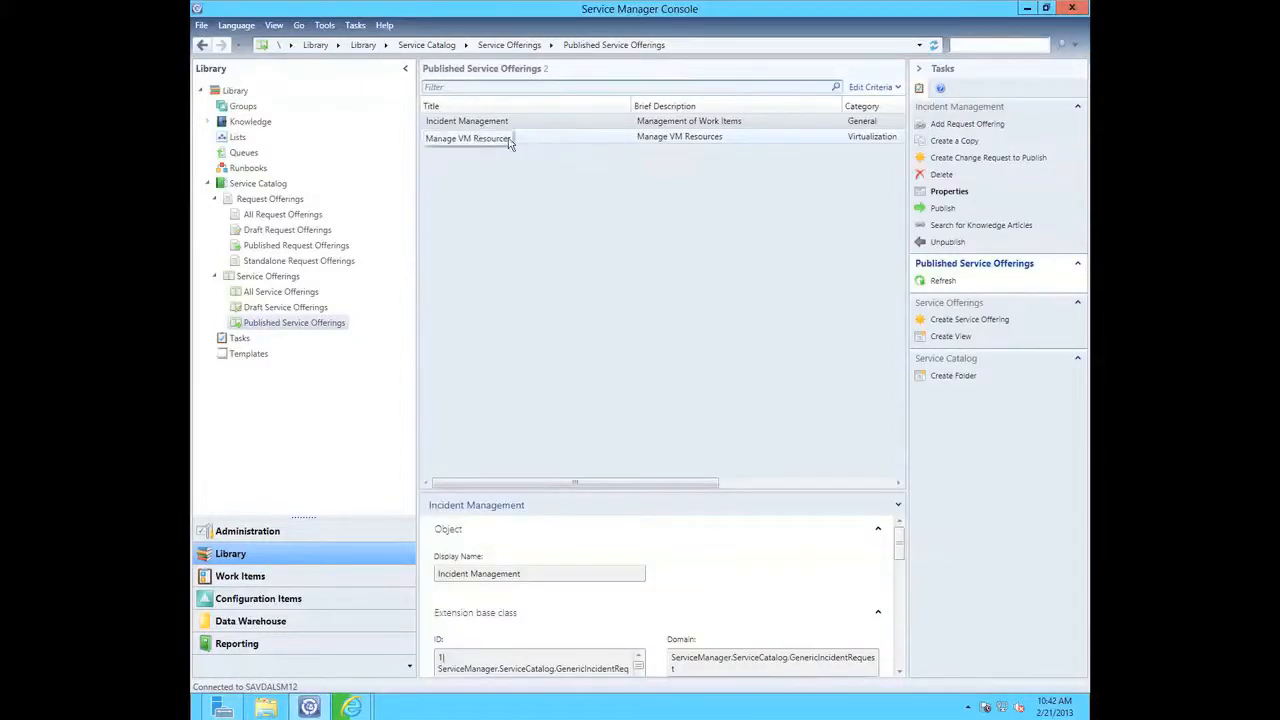
pyautogui.click(509, 140)
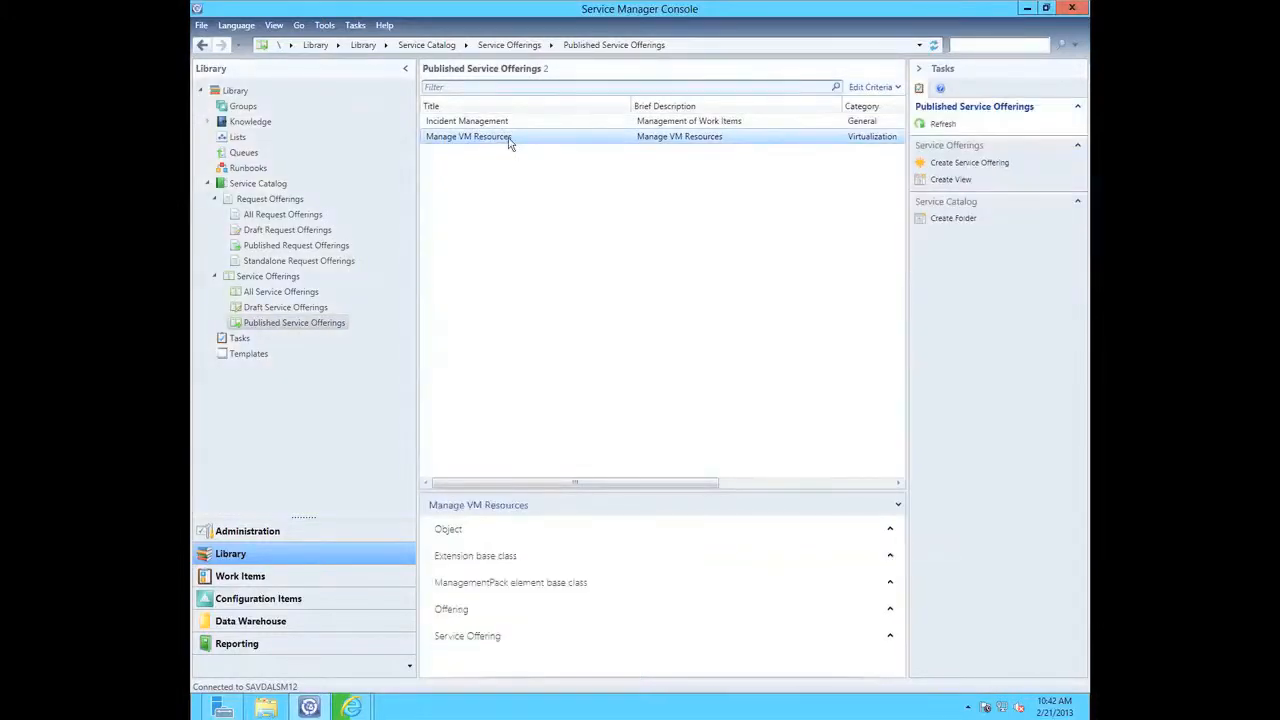
pyautogui.doubleClick(509, 140)
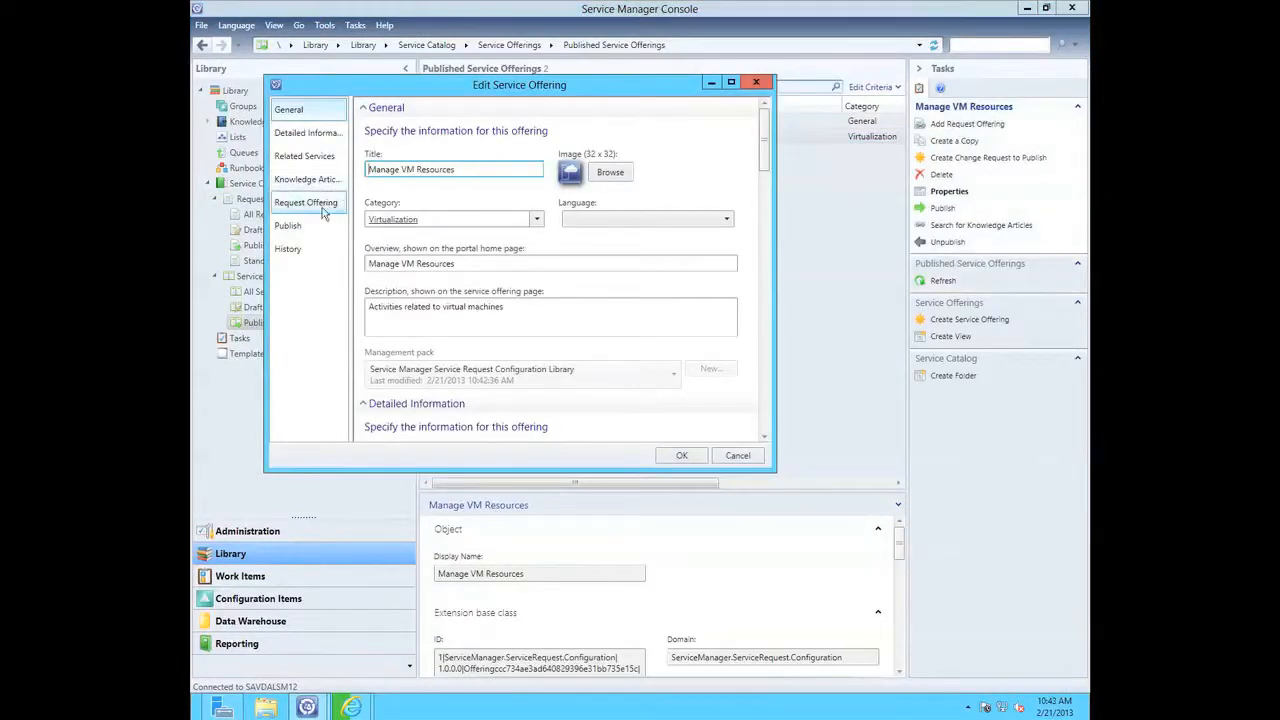
pyautogui.click(323, 211)
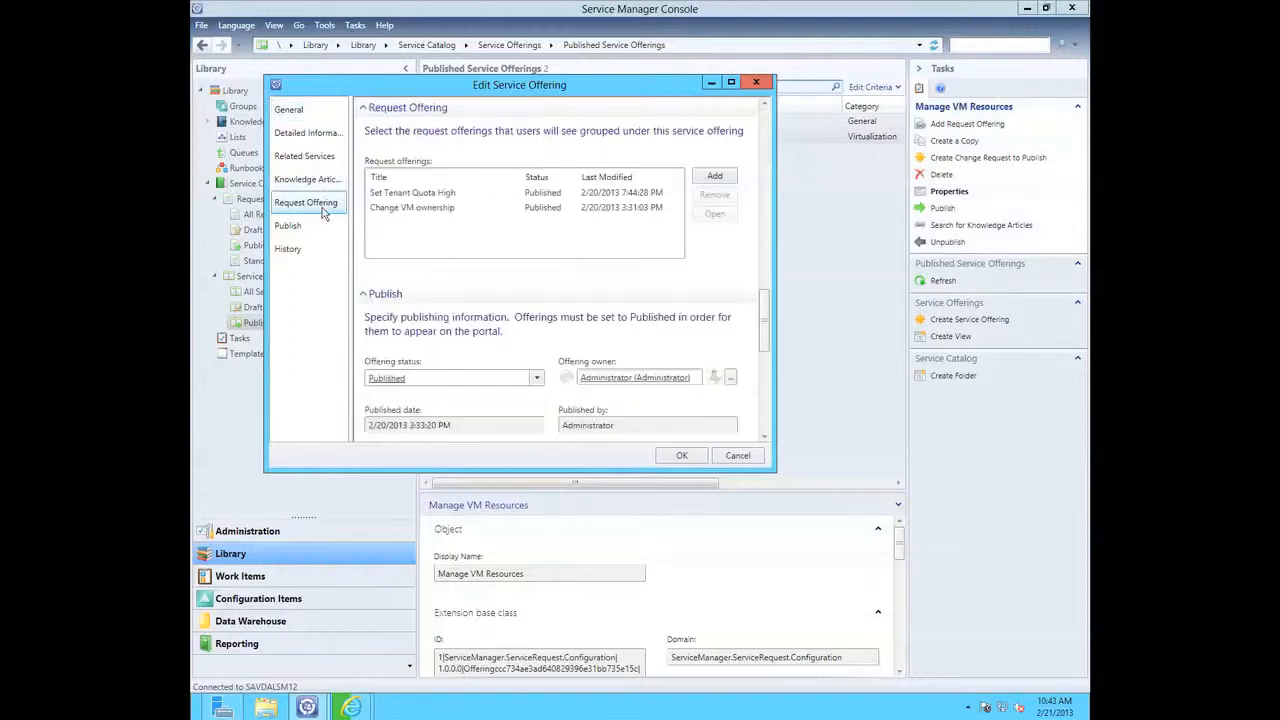
# Add the Deploy Virtual Machine request offering to the Manage VM Resources service offering and save it
pyautogui.click(715, 177)
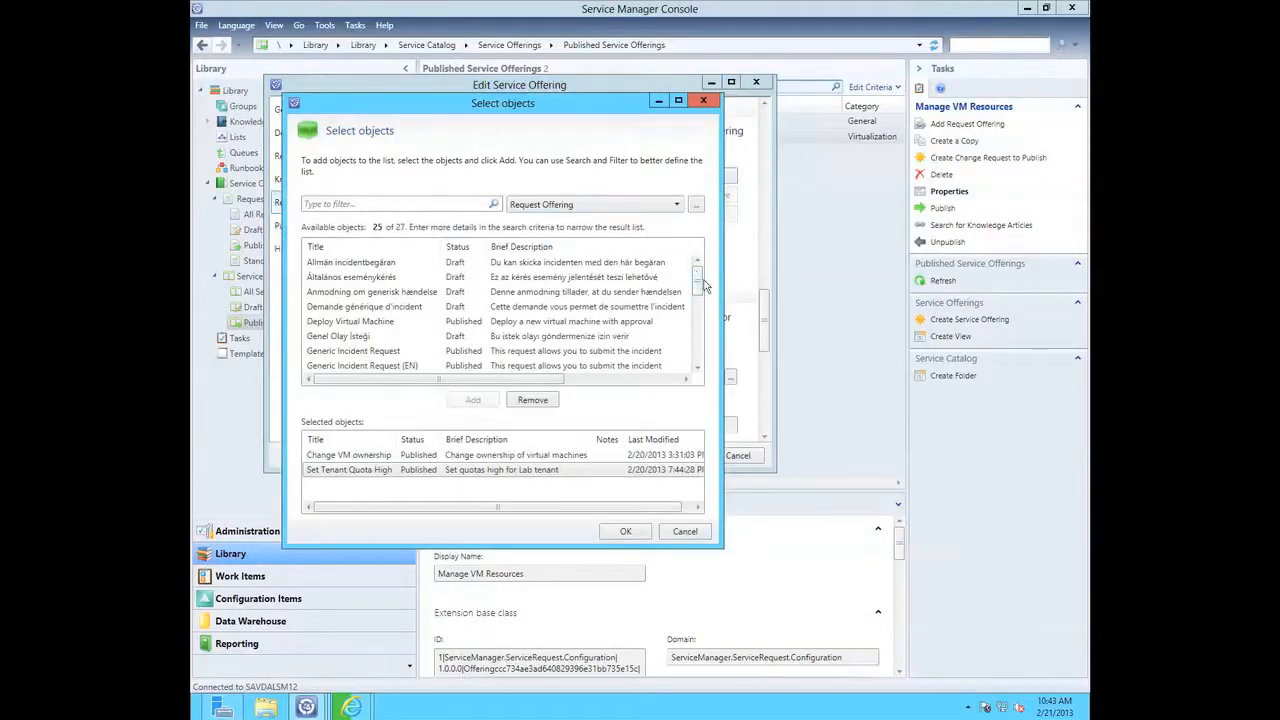
pyautogui.click(380, 203)
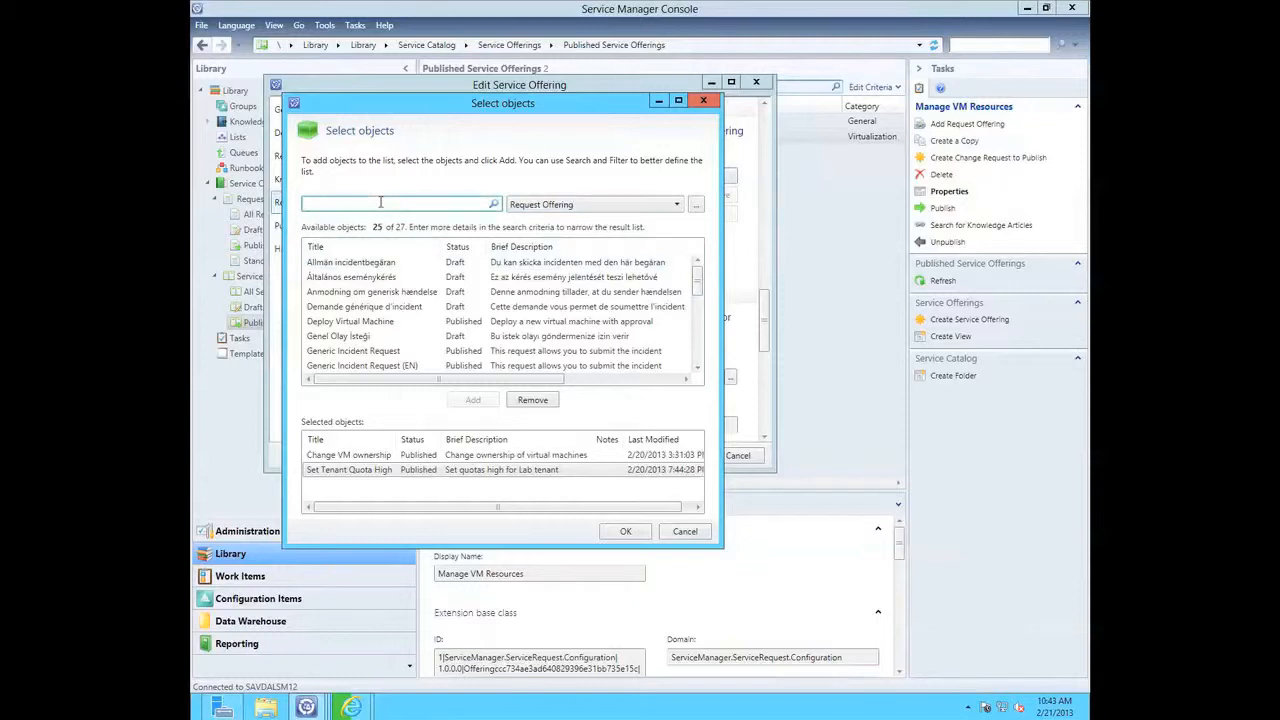
pyautogui.click(385, 322)
pyautogui.click(474, 401)
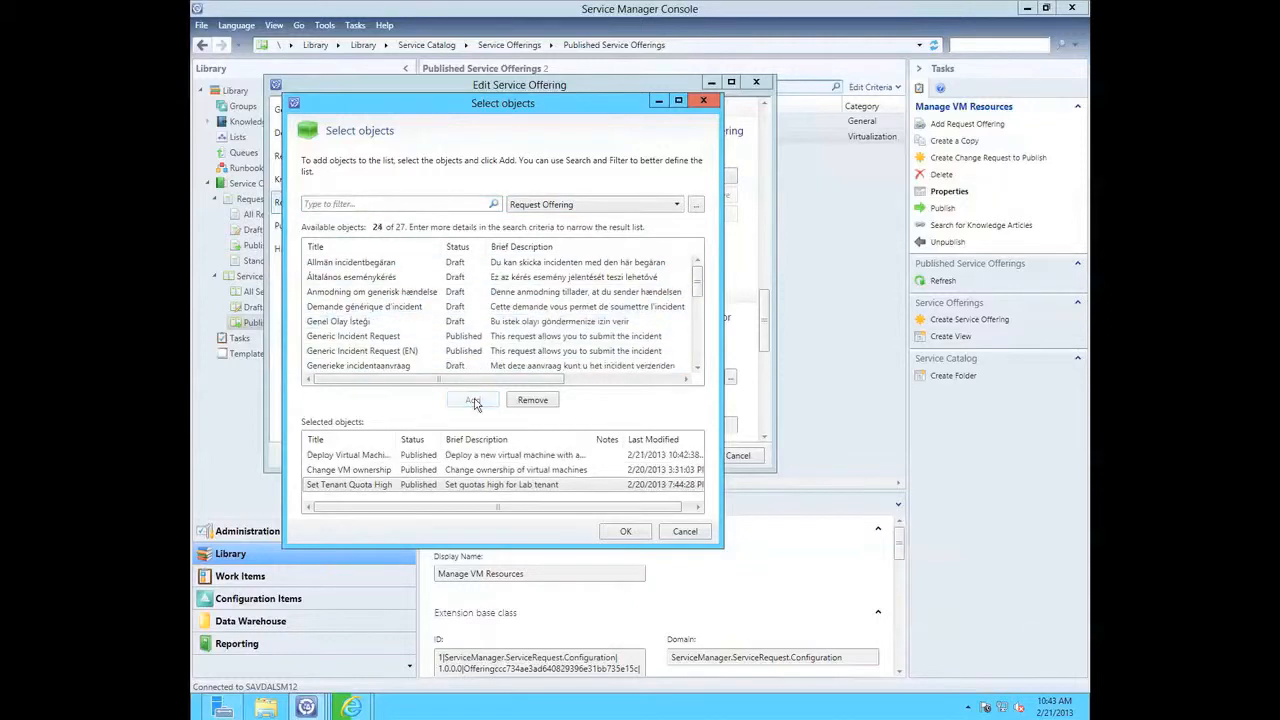
pyautogui.click(618, 531)
pyautogui.click(440, 207)
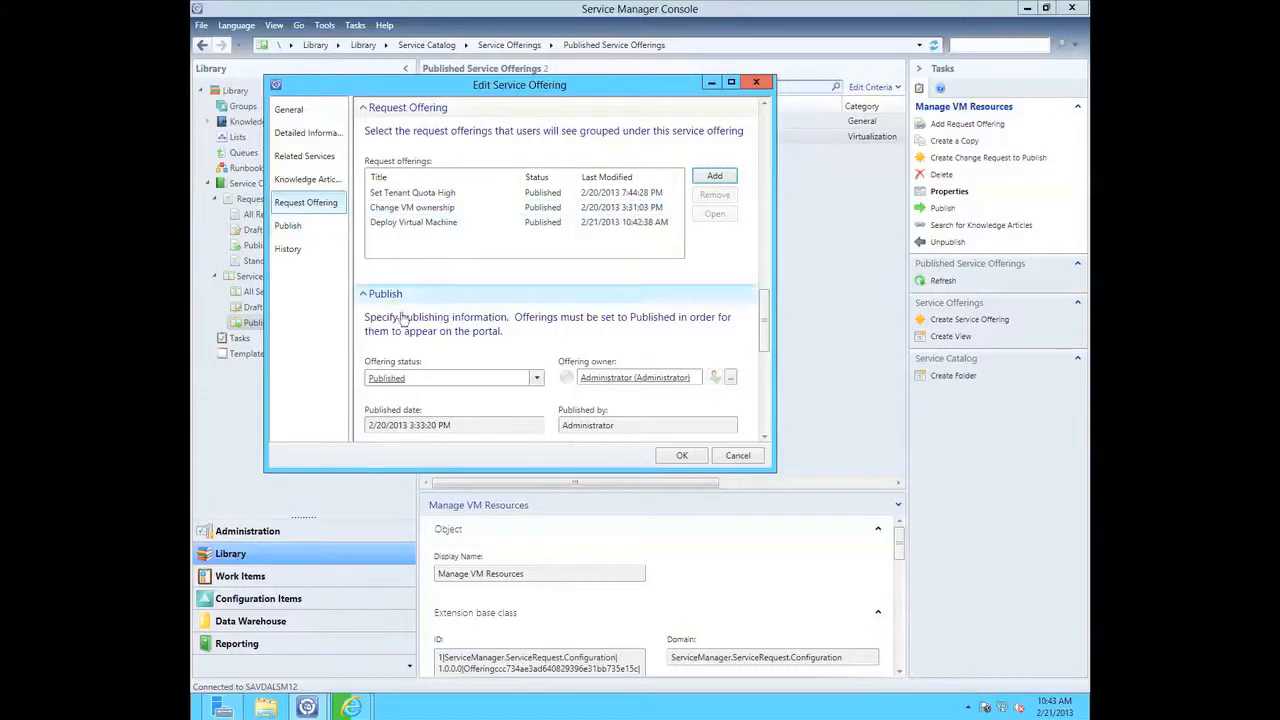
pyautogui.click(683, 456)
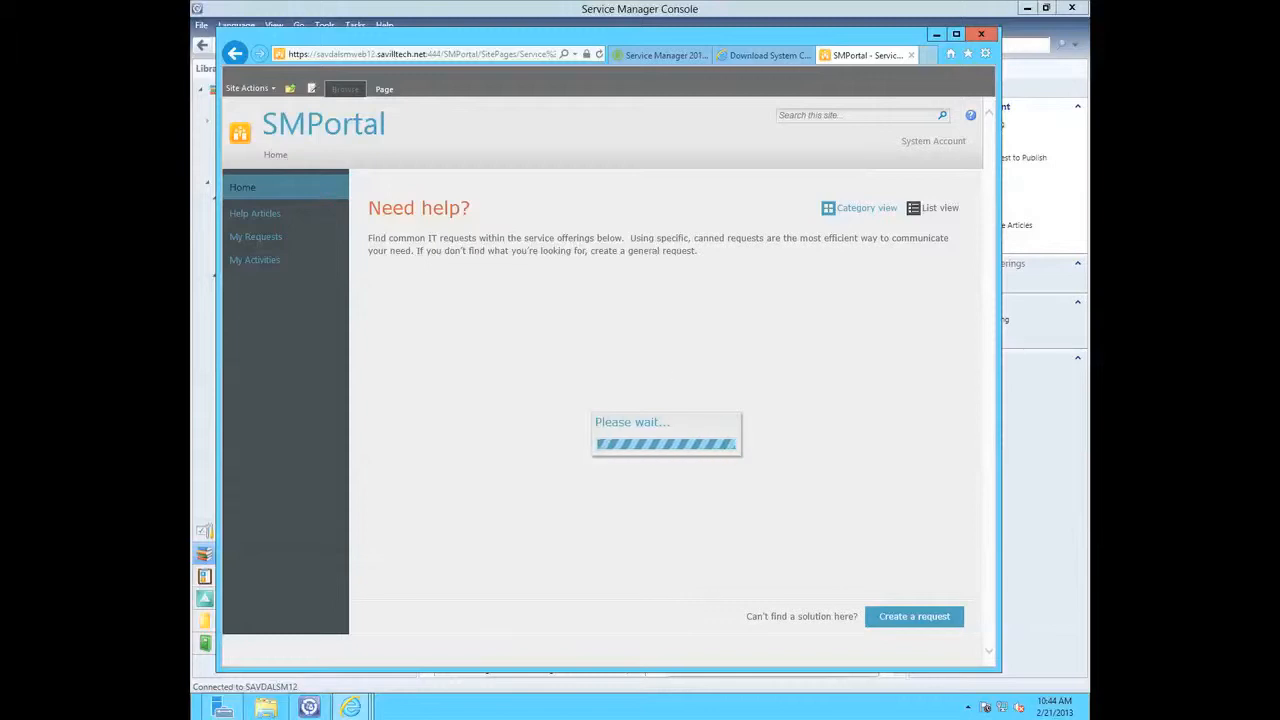
# View the SMPortal requests as a list, and check the published request offerings in the Service Manager console
pyautogui.click(930, 212)
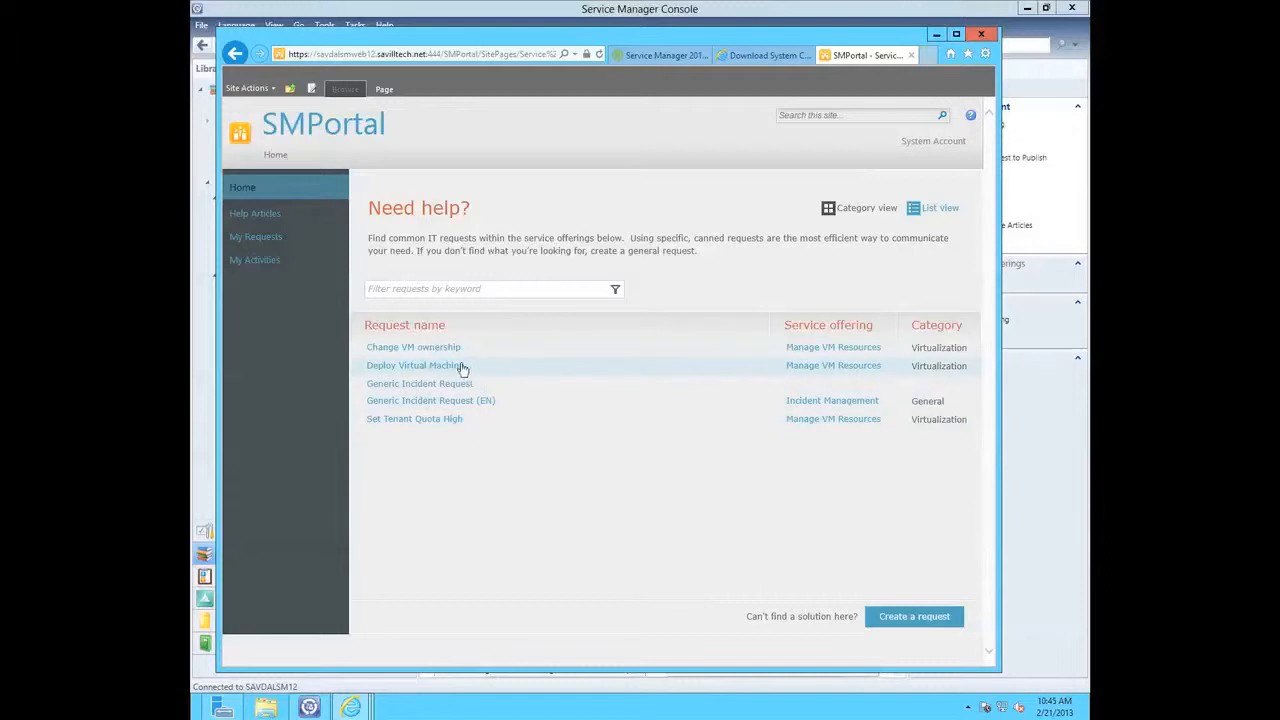
pyautogui.click(310, 708)
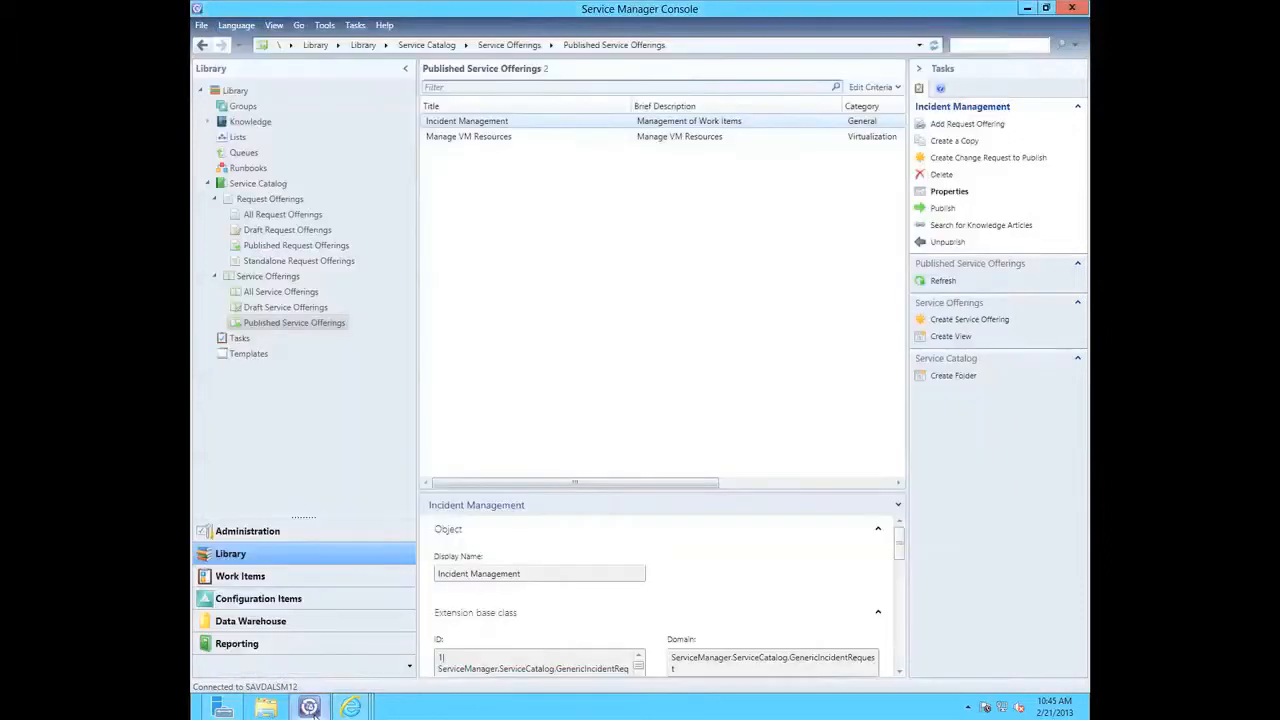
pyautogui.click(278, 247)
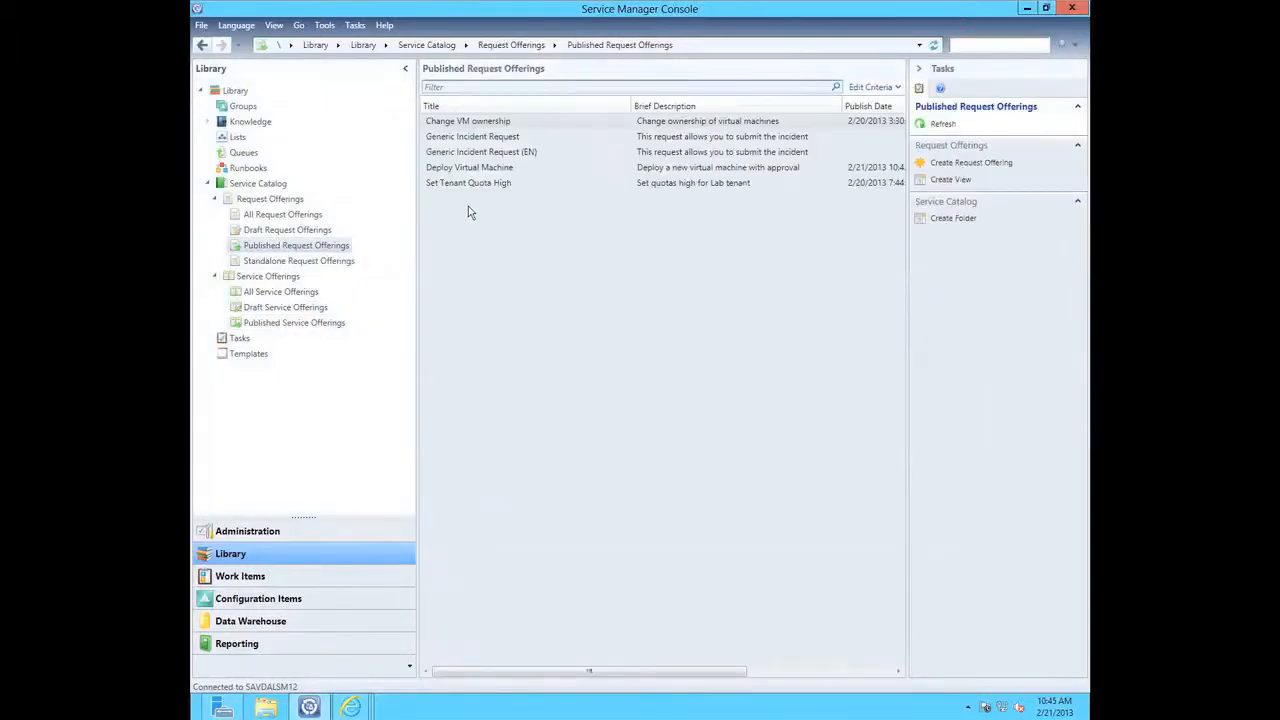
# Switch back to SMPortal in the browser and display the service offerings by category
pyautogui.moveTo(350, 706)
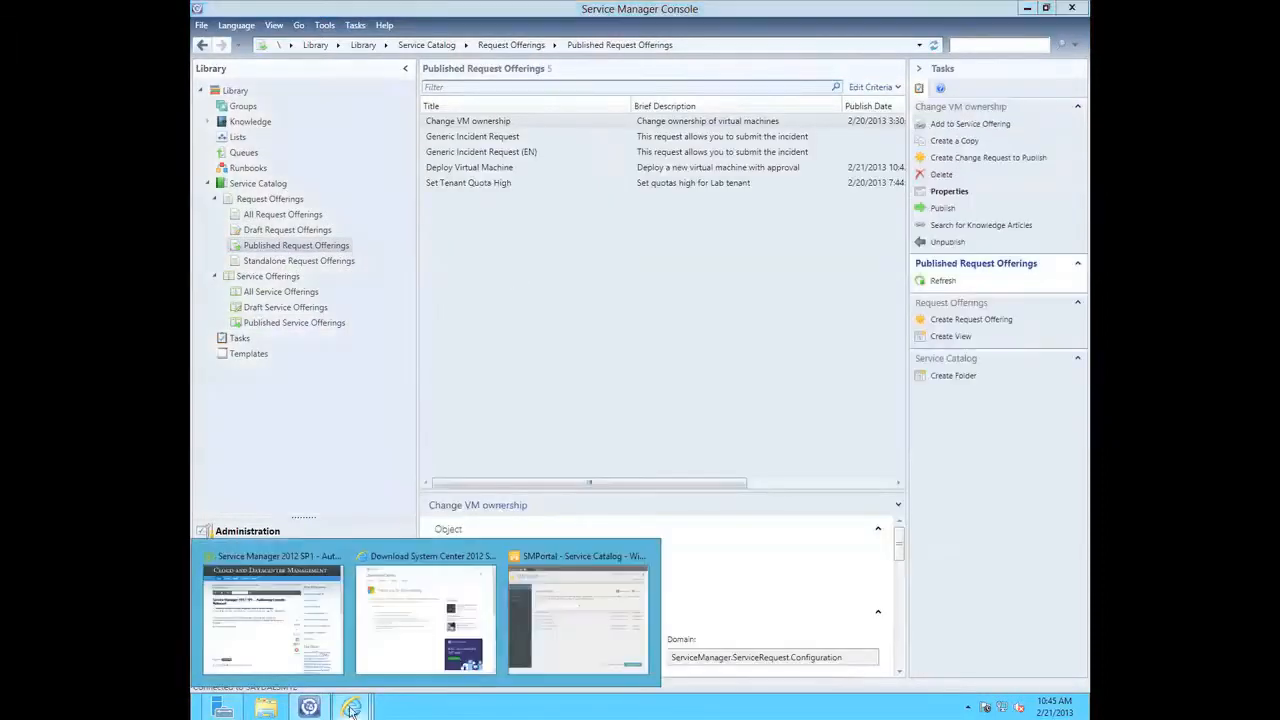
pyautogui.click(586, 560)
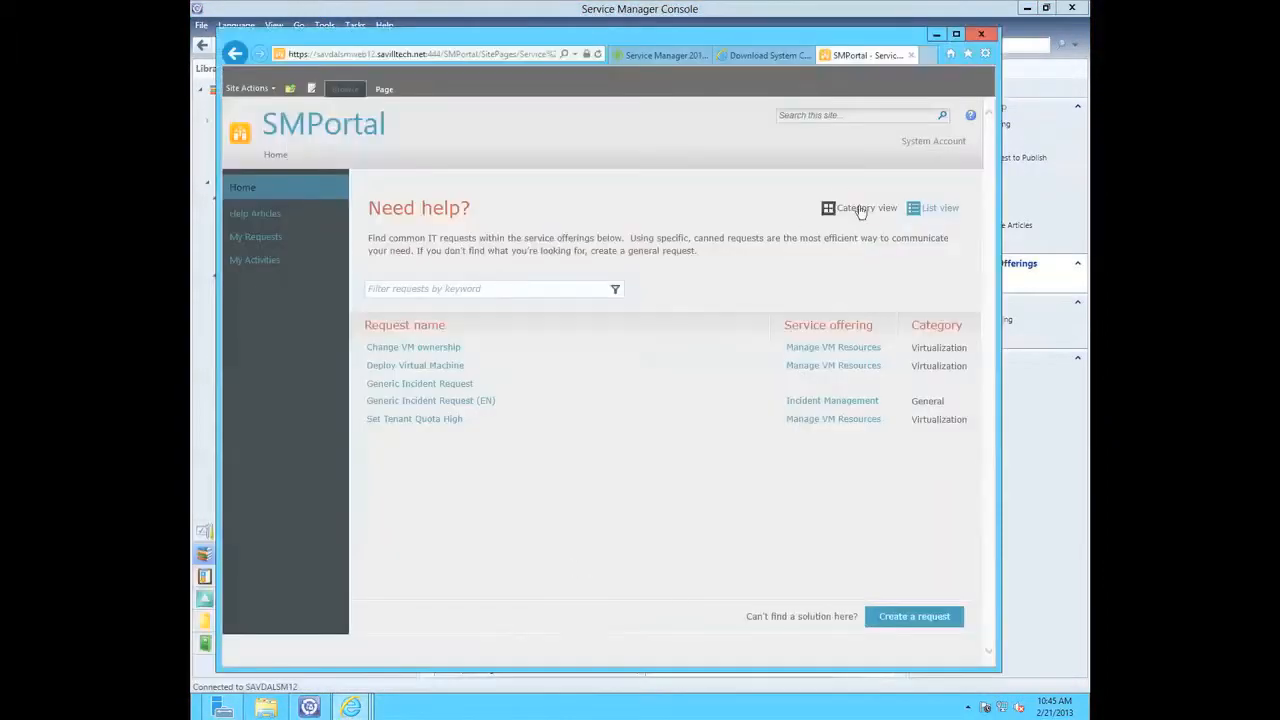
pyautogui.click(860, 210)
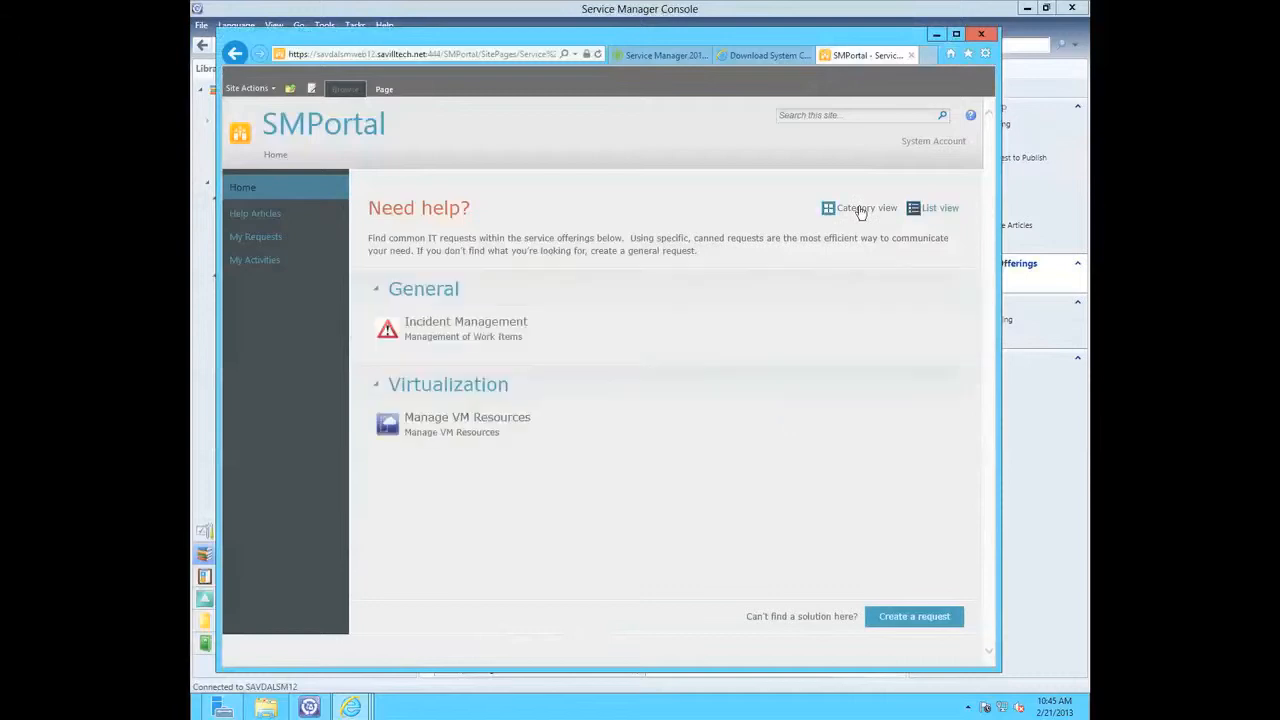
# Open the request form for Deploy Virtual Machine from the Manage VM Resources service offering
pyautogui.click(448, 424)
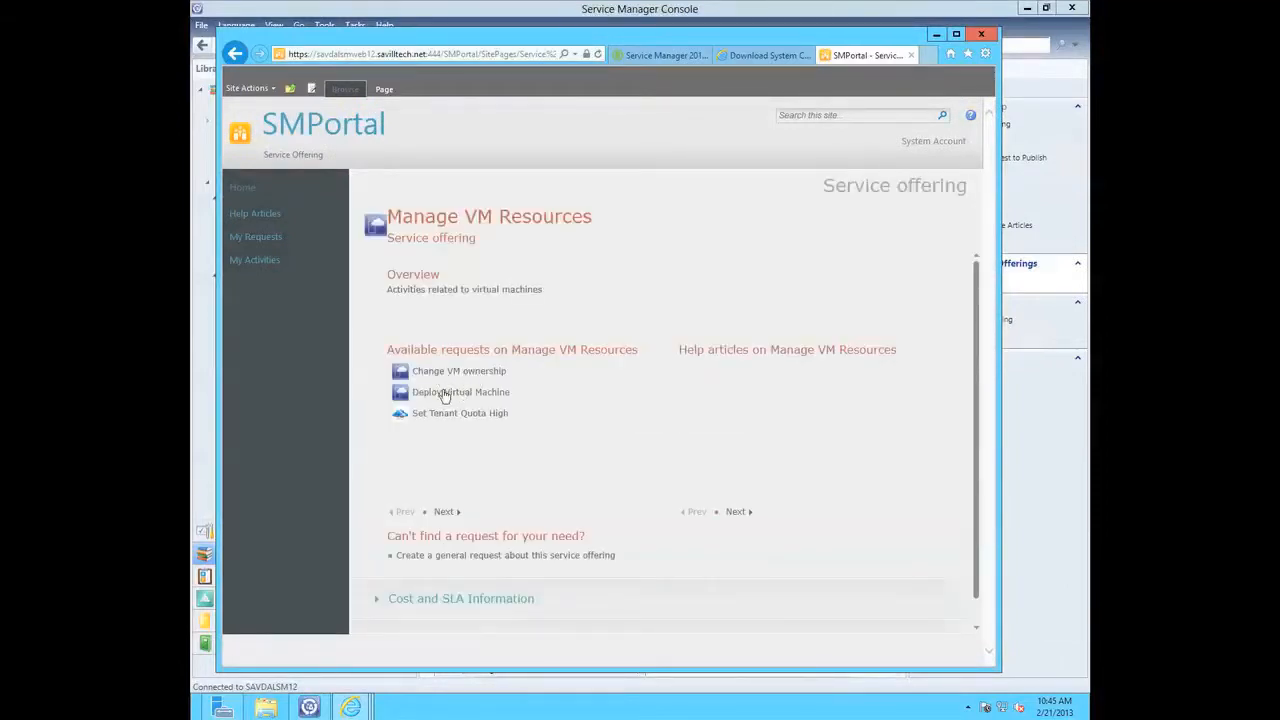
pyautogui.click(445, 393)
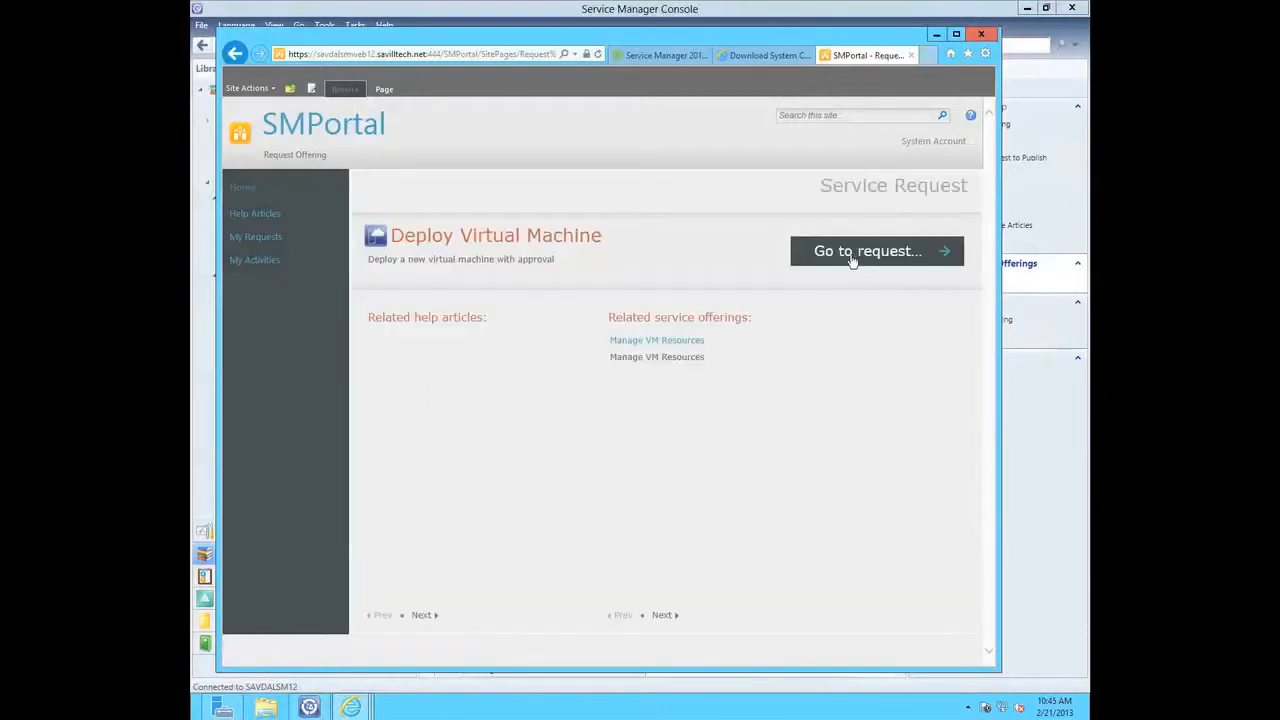
pyautogui.click(851, 255)
# Enter test22 as the new VM name and fill in the new VM owner's domain account
pyautogui.click(509, 366)
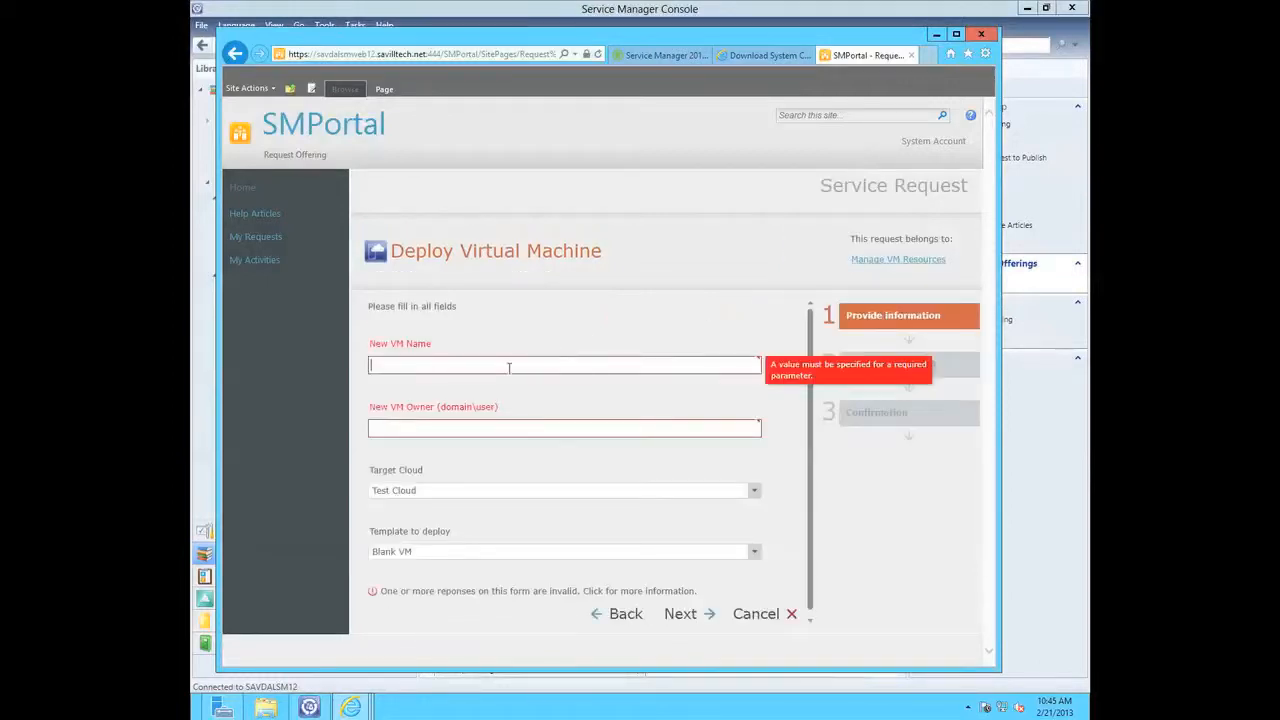
pyautogui.write('test22')
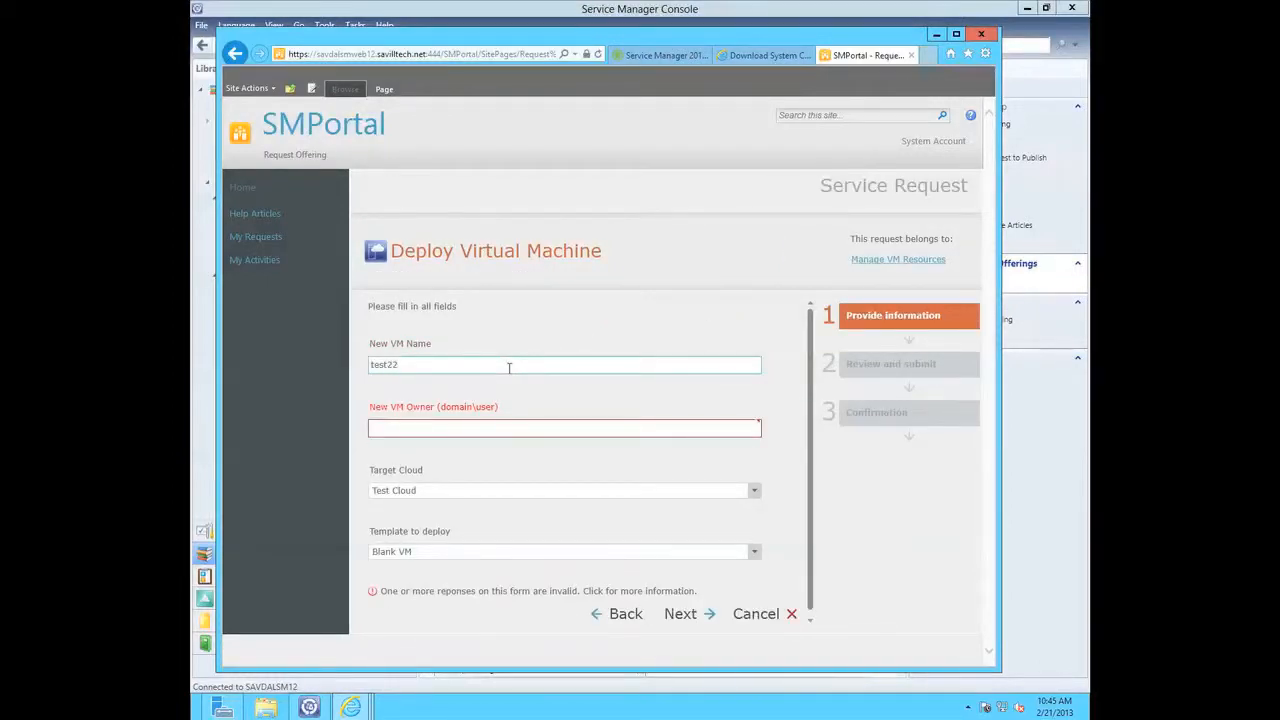
pyautogui.press('Tab')
pyautogui.write('s')
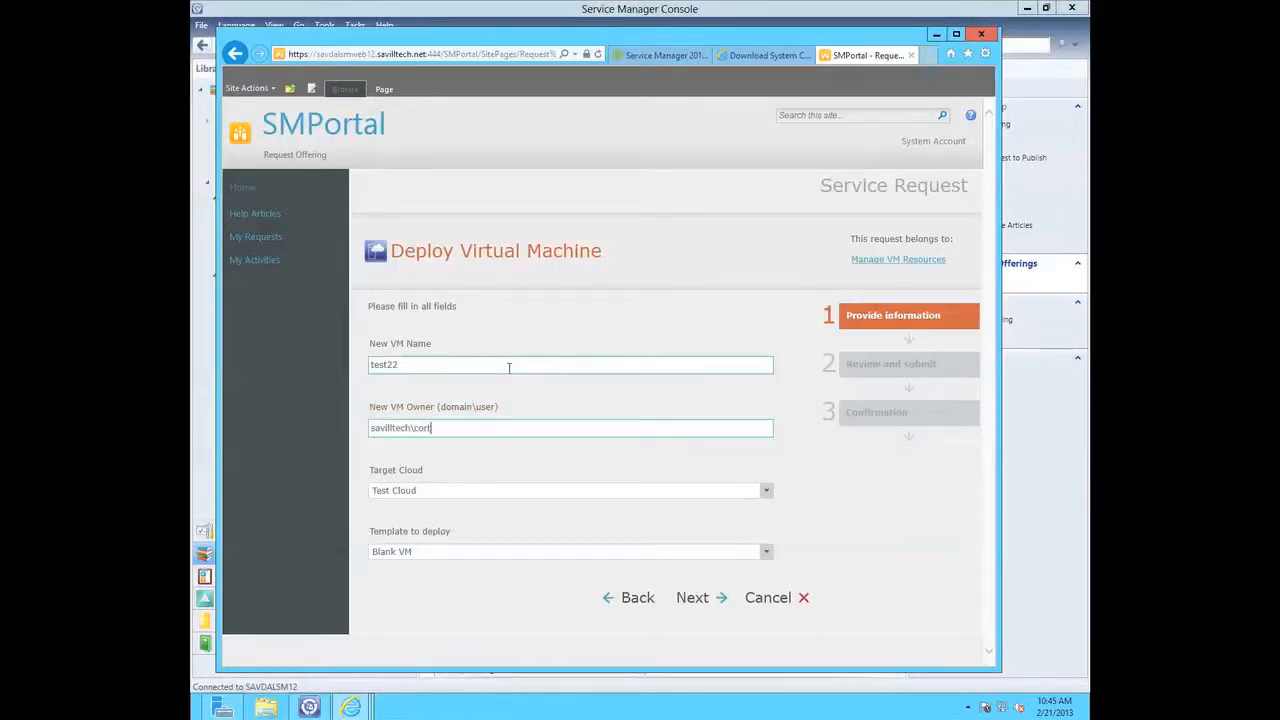
# Choose Test Cloud as the target cloud and Blank VM as the template, and submit the request
pyautogui.click(766, 490)
pyautogui.click(445, 510)
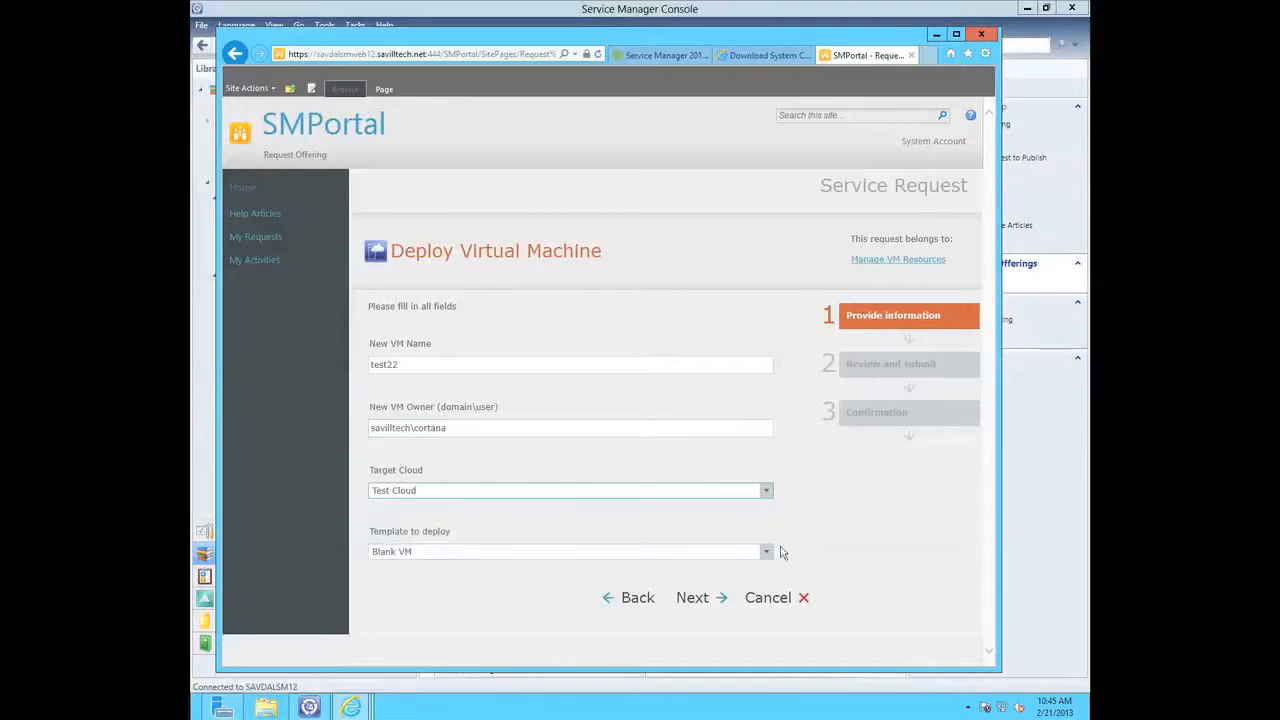
pyautogui.click(766, 552)
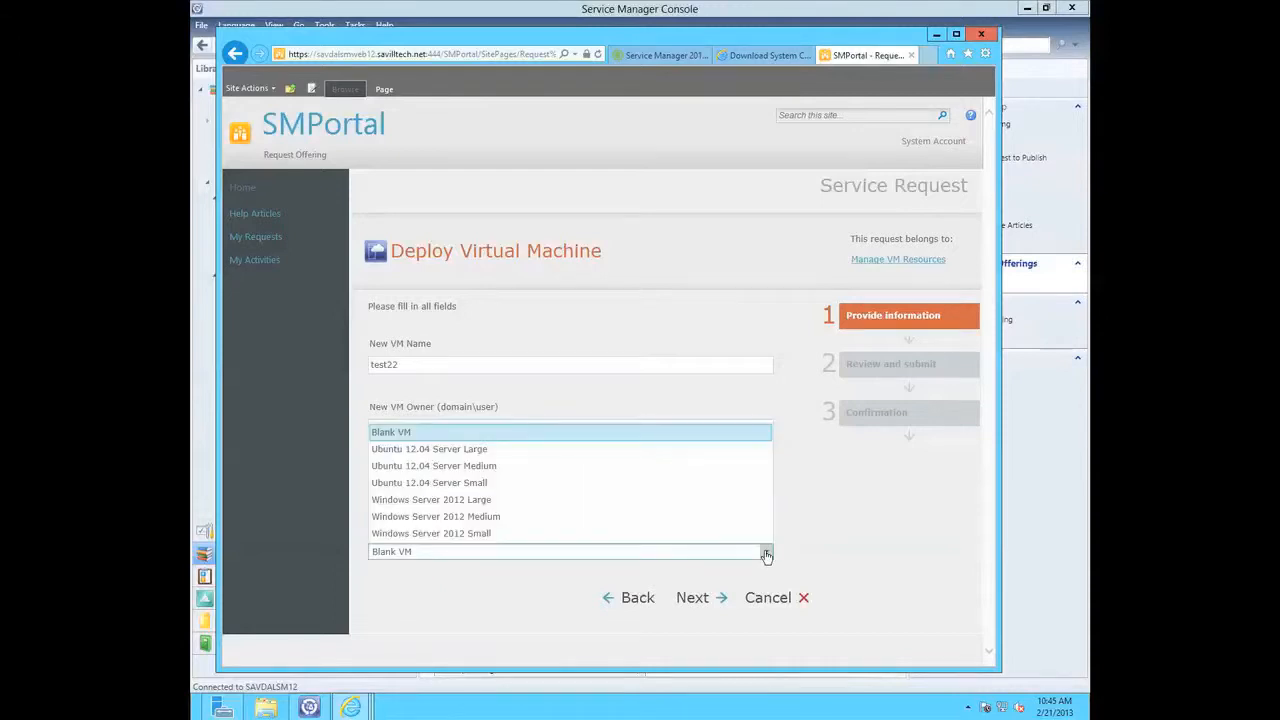
pyautogui.click(449, 432)
pyautogui.click(692, 598)
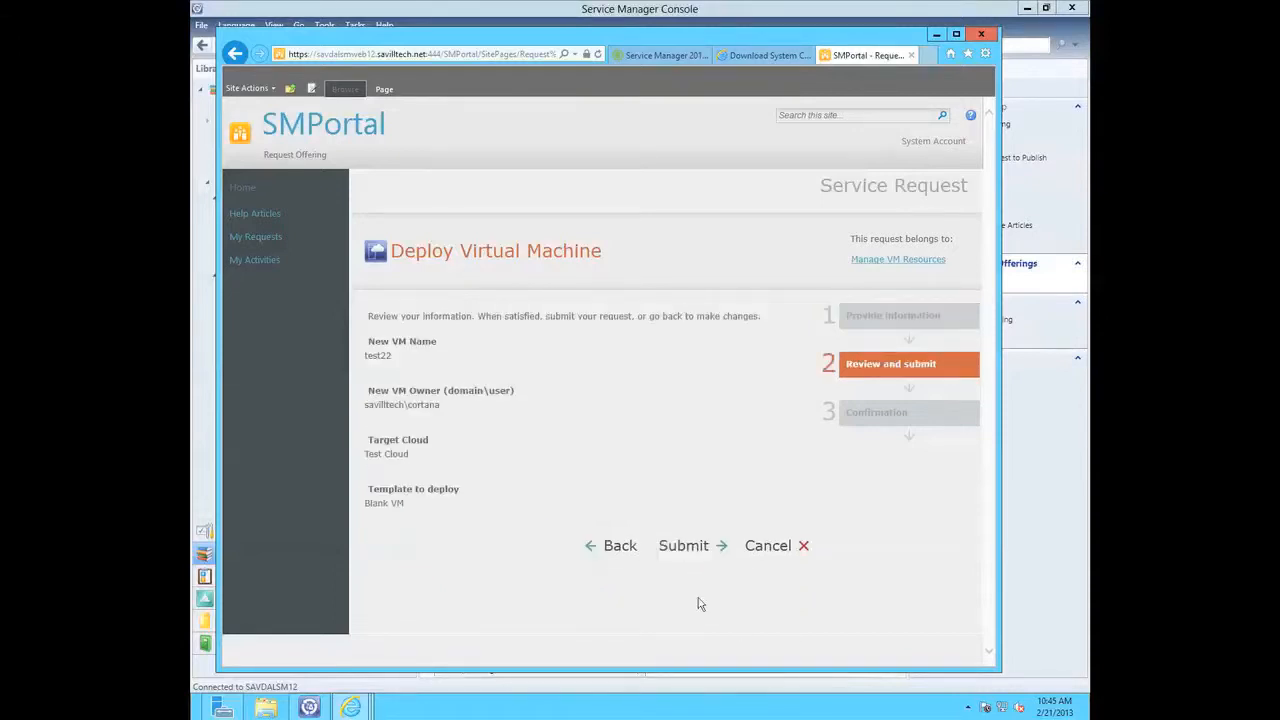
pyautogui.click(686, 546)
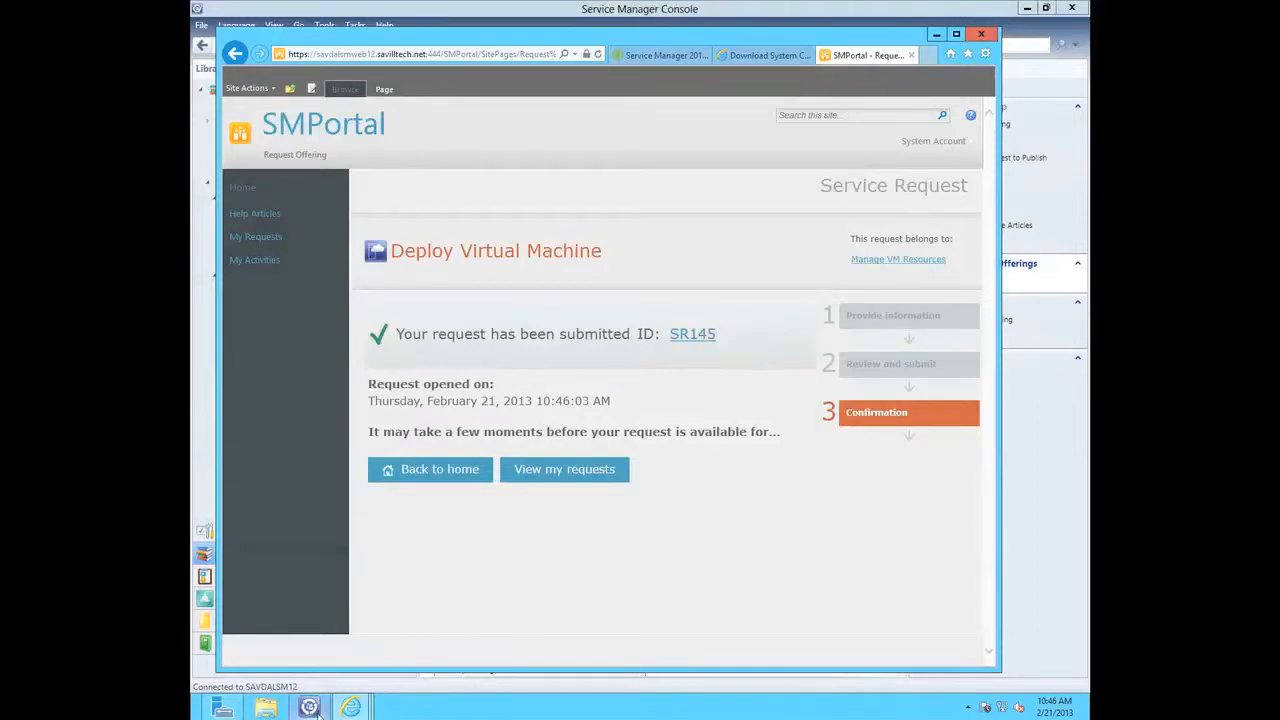
# Switch to the Service Manager console and display all open service requests under the work items
pyautogui.moveTo(316, 712)
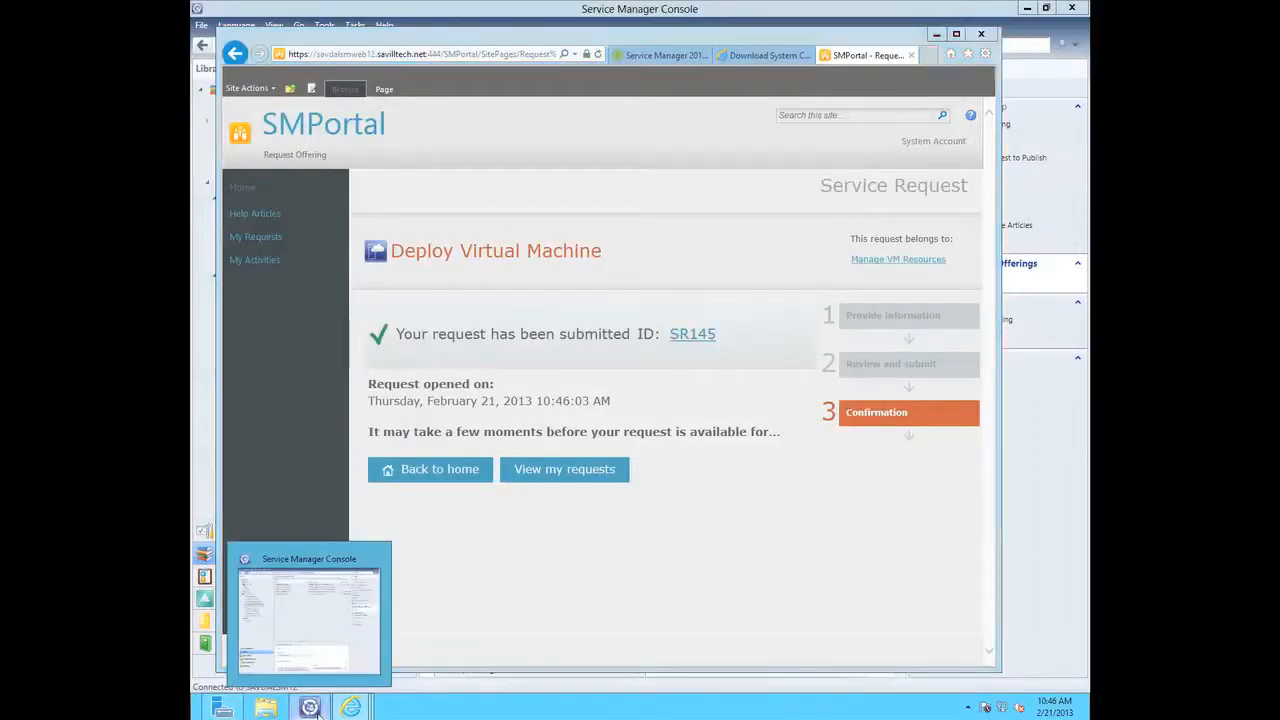
pyautogui.click(316, 712)
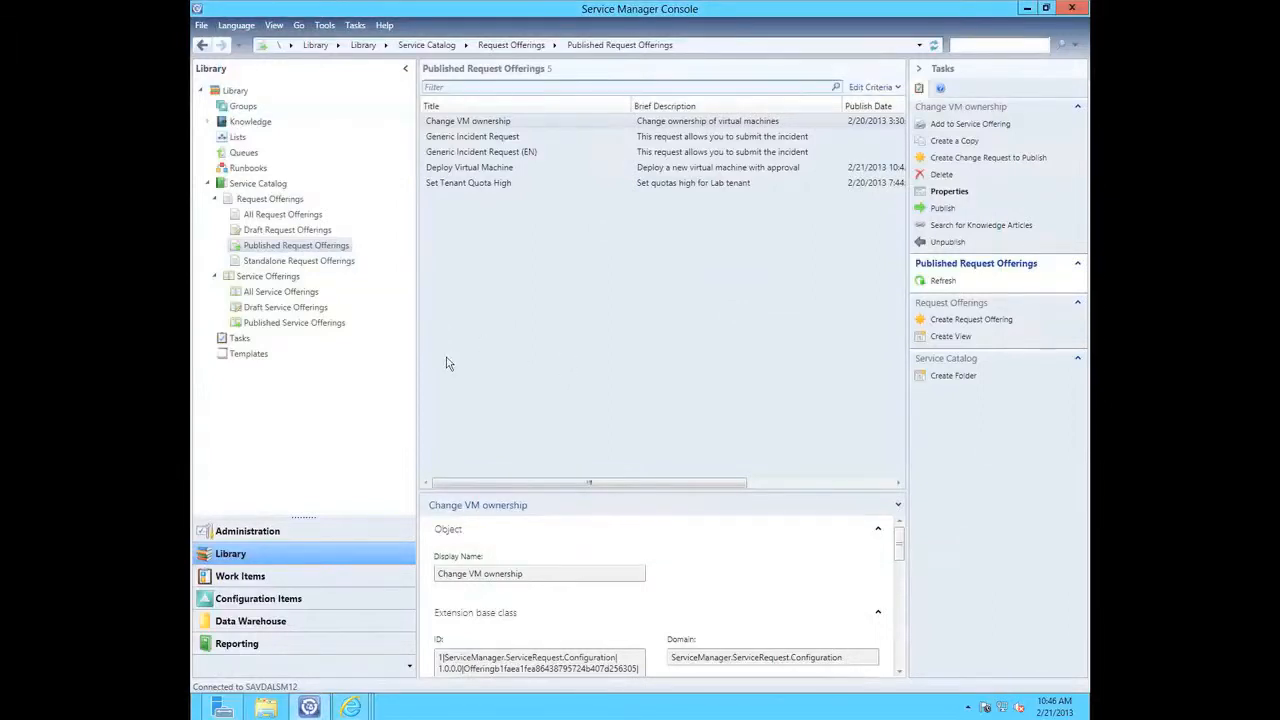
pyautogui.click(254, 584)
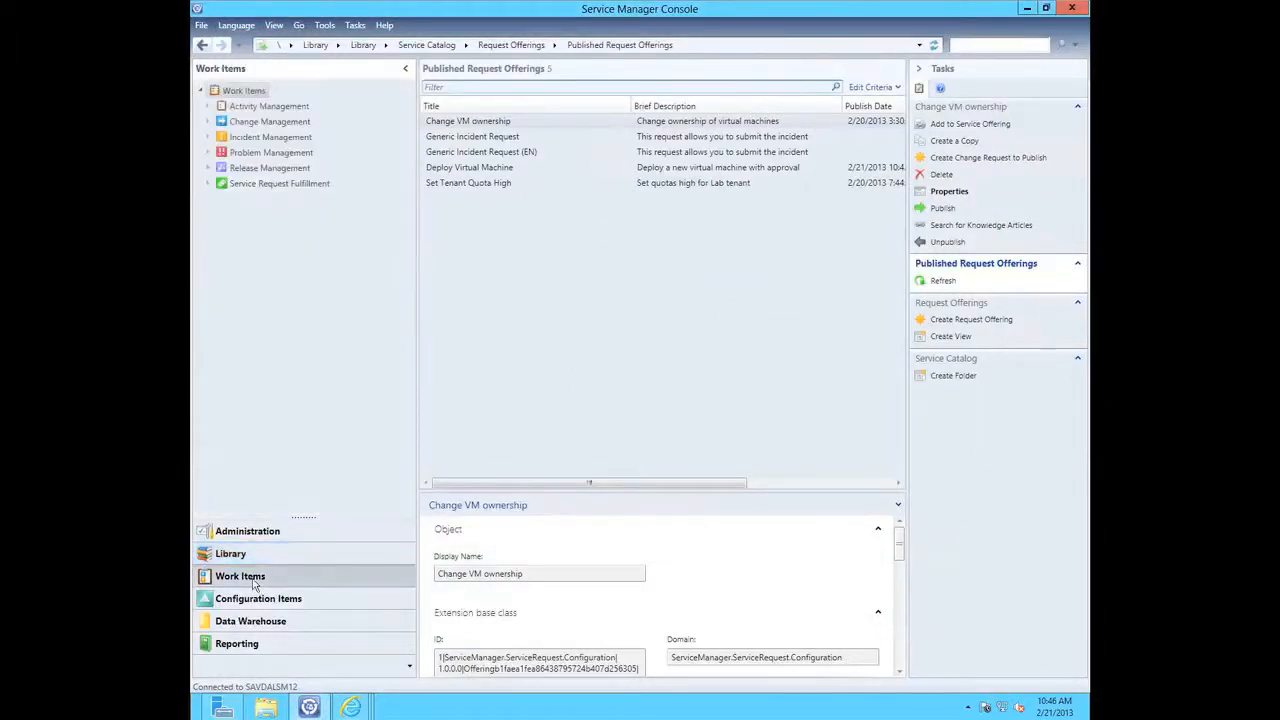
pyautogui.click(208, 186)
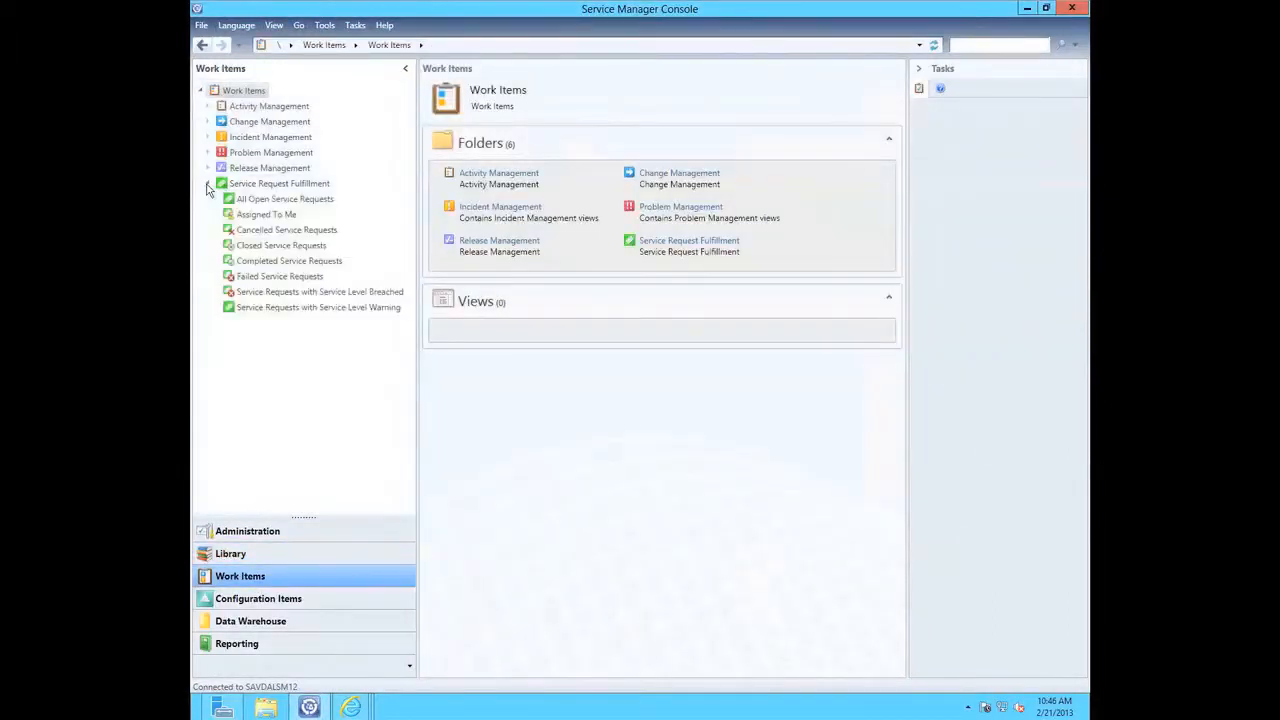
pyautogui.click(270, 199)
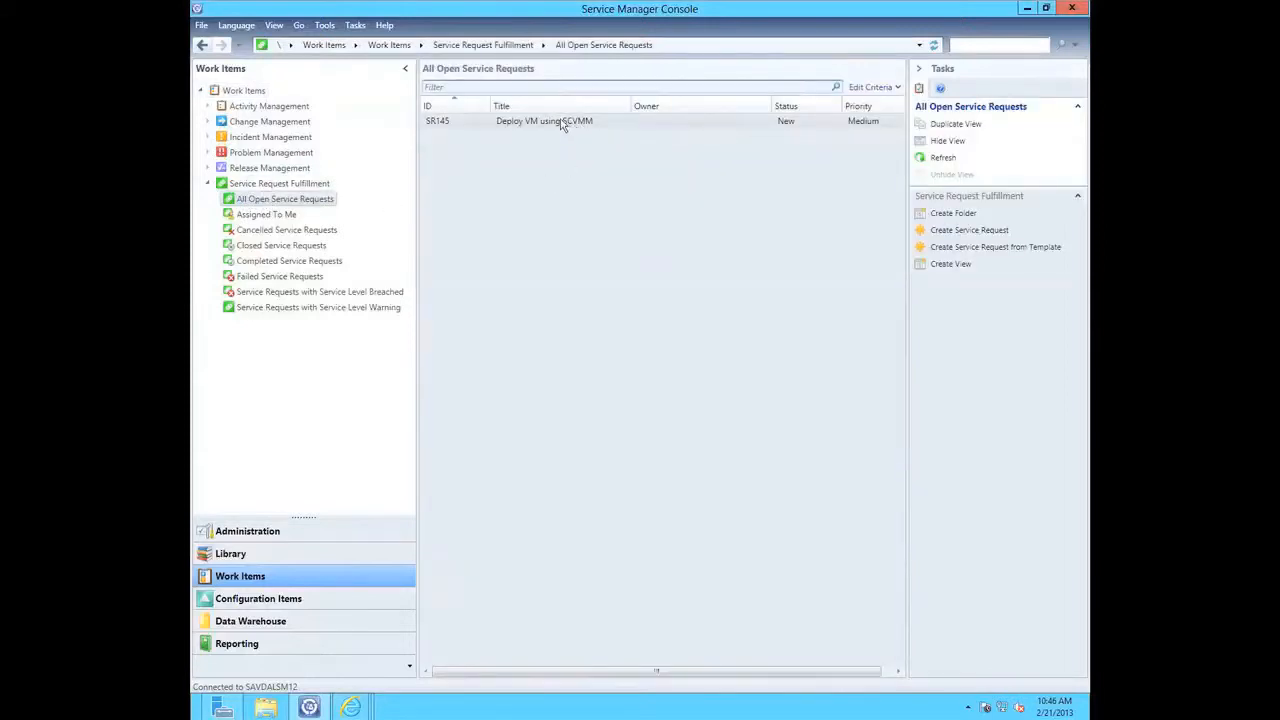
# Examine the activities of the Deploy VM using SCVMM service request and close it without saving
pyautogui.doubleClick(584, 121)
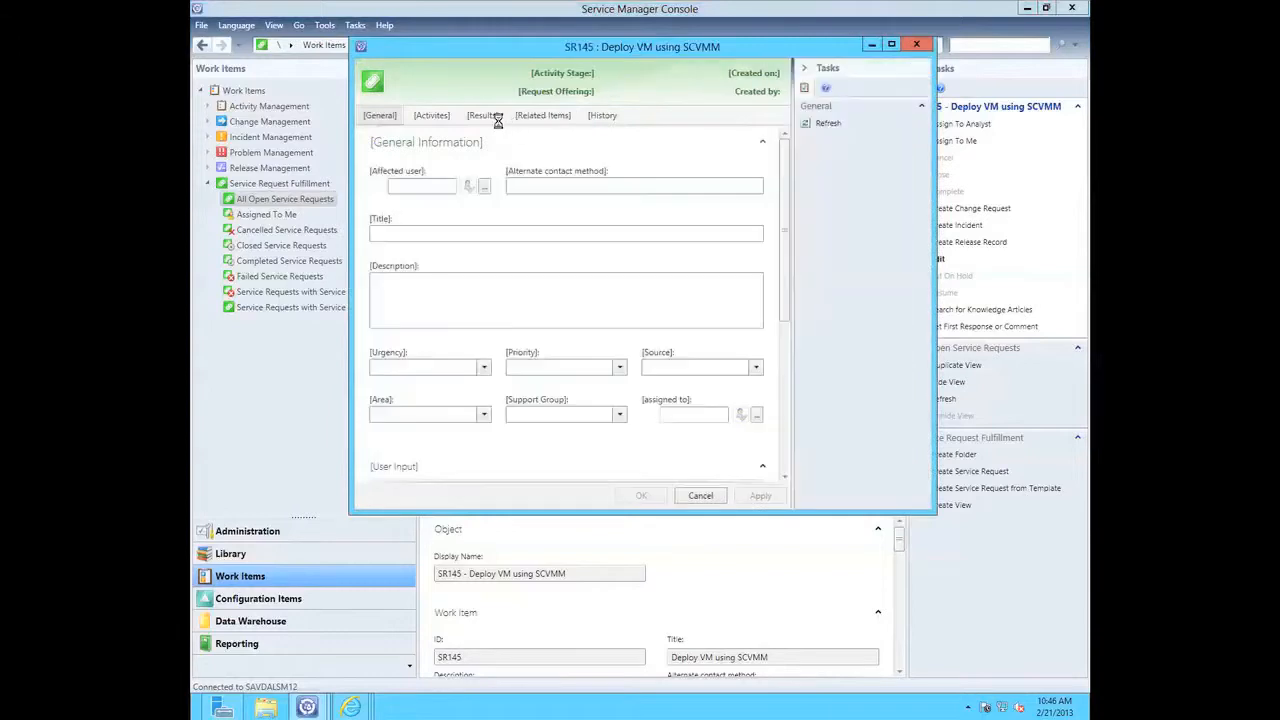
pyautogui.click(425, 116)
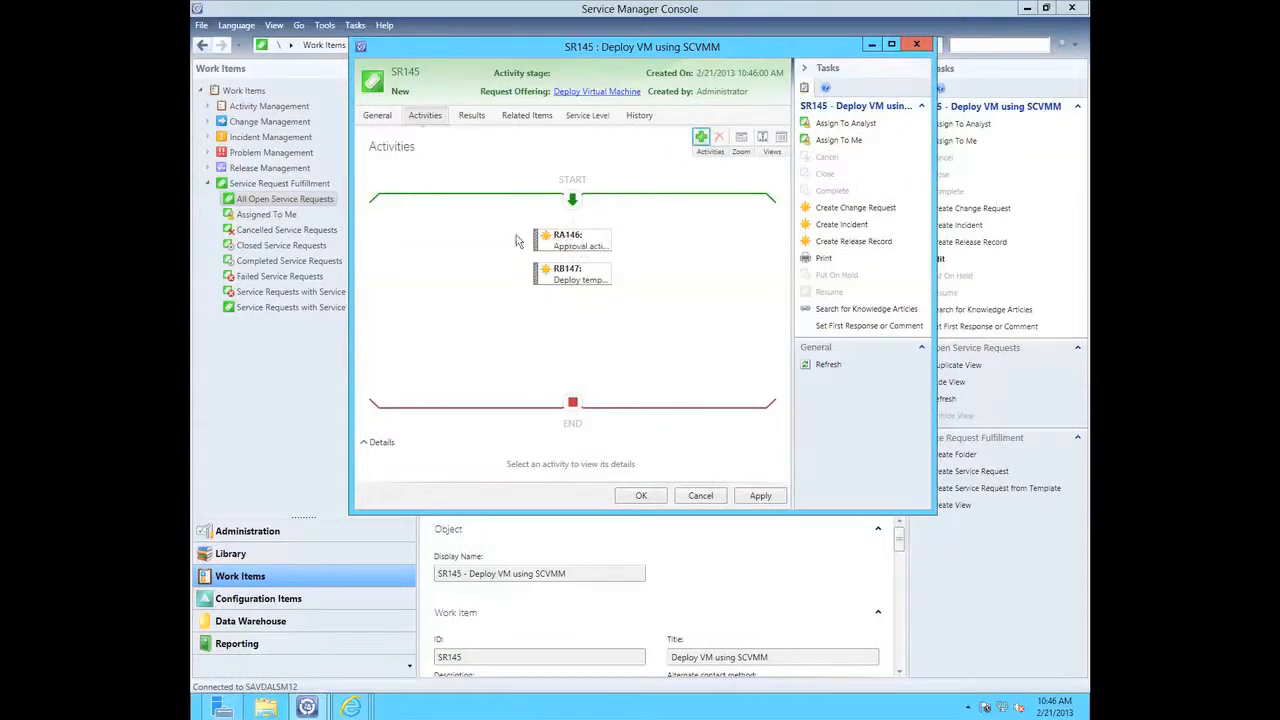
pyautogui.click(700, 495)
pyautogui.click(675, 404)
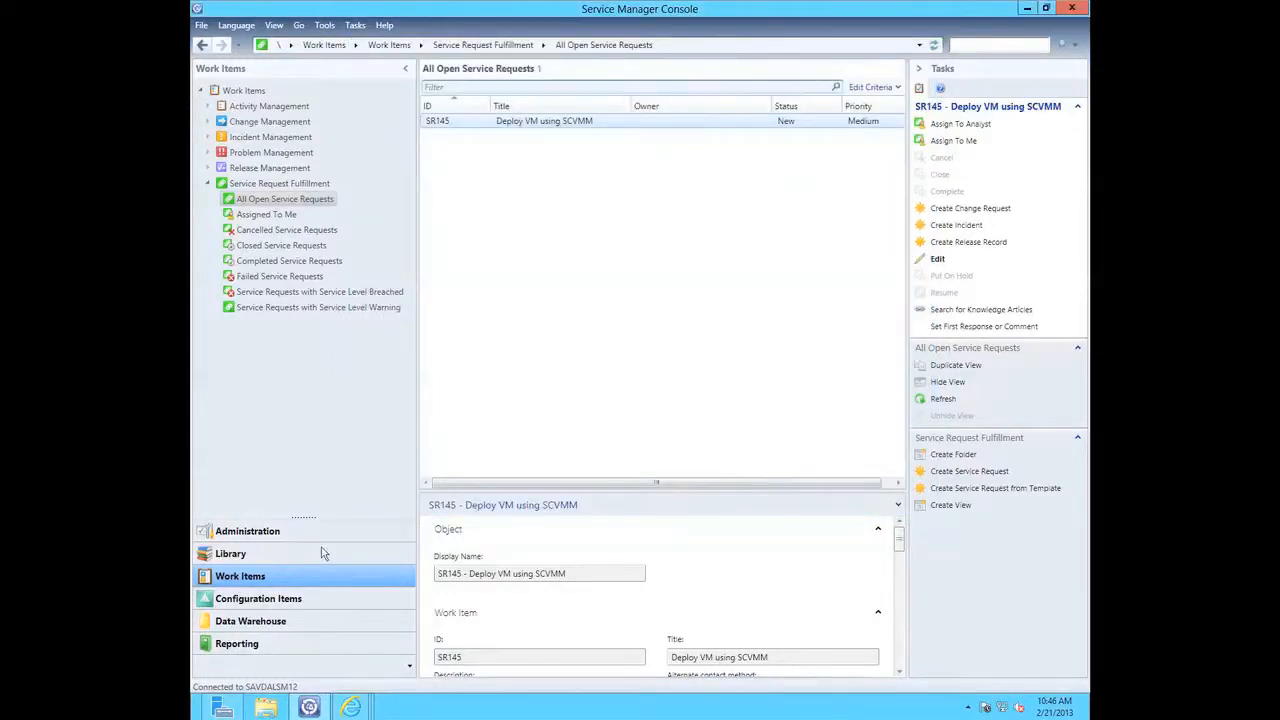
# Open the Activity Event Workflow Configuration in the administration area for the Review Activity class
pyautogui.click(248, 531)
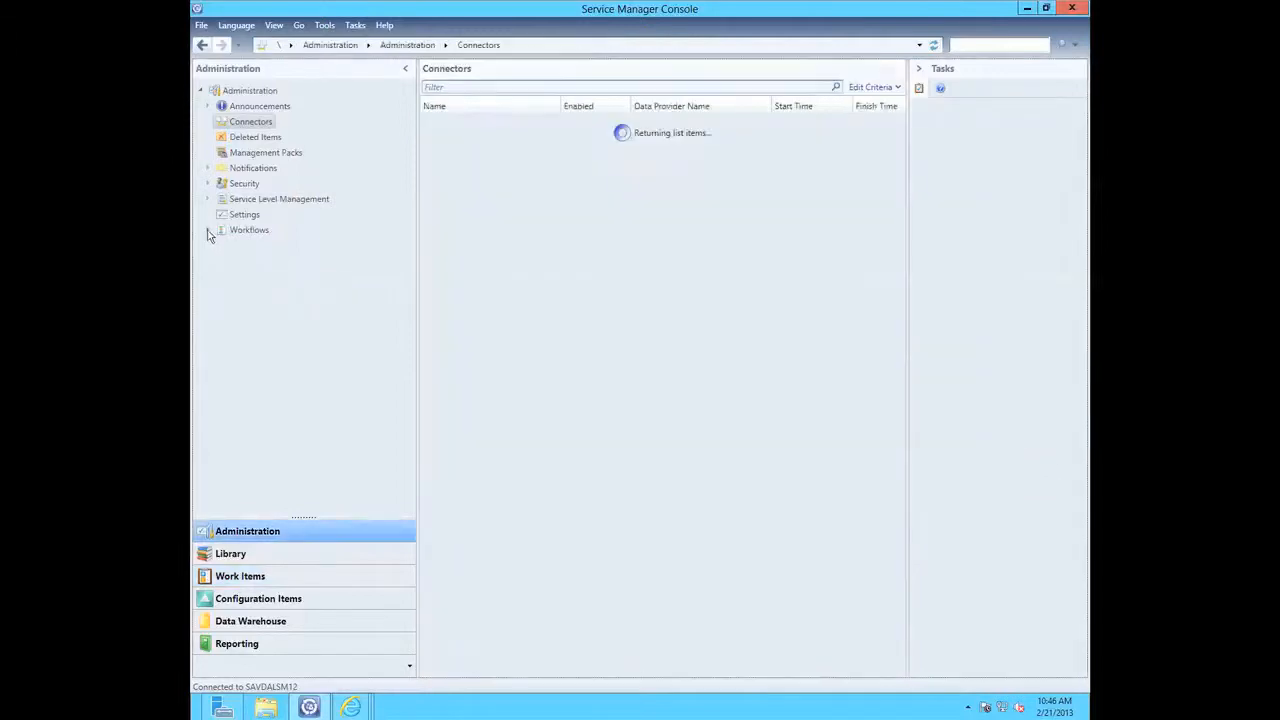
pyautogui.click(208, 230)
pyautogui.click(250, 248)
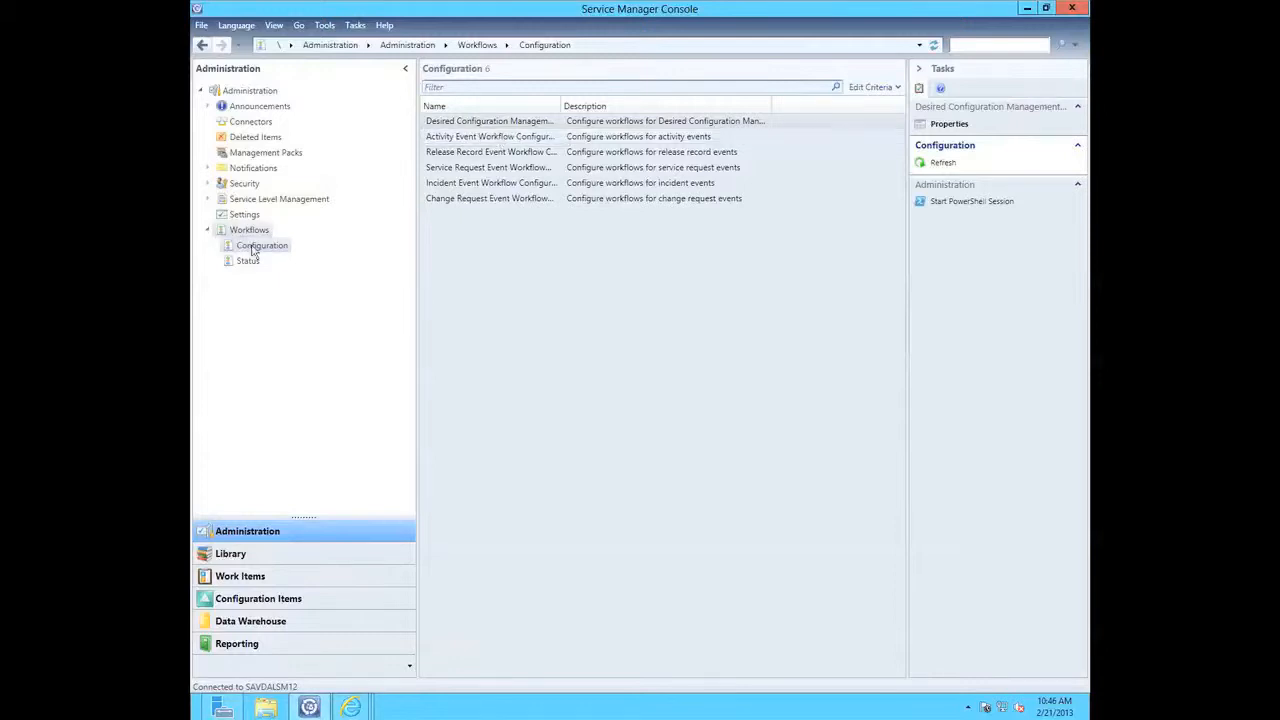
pyautogui.doubleClick(461, 140)
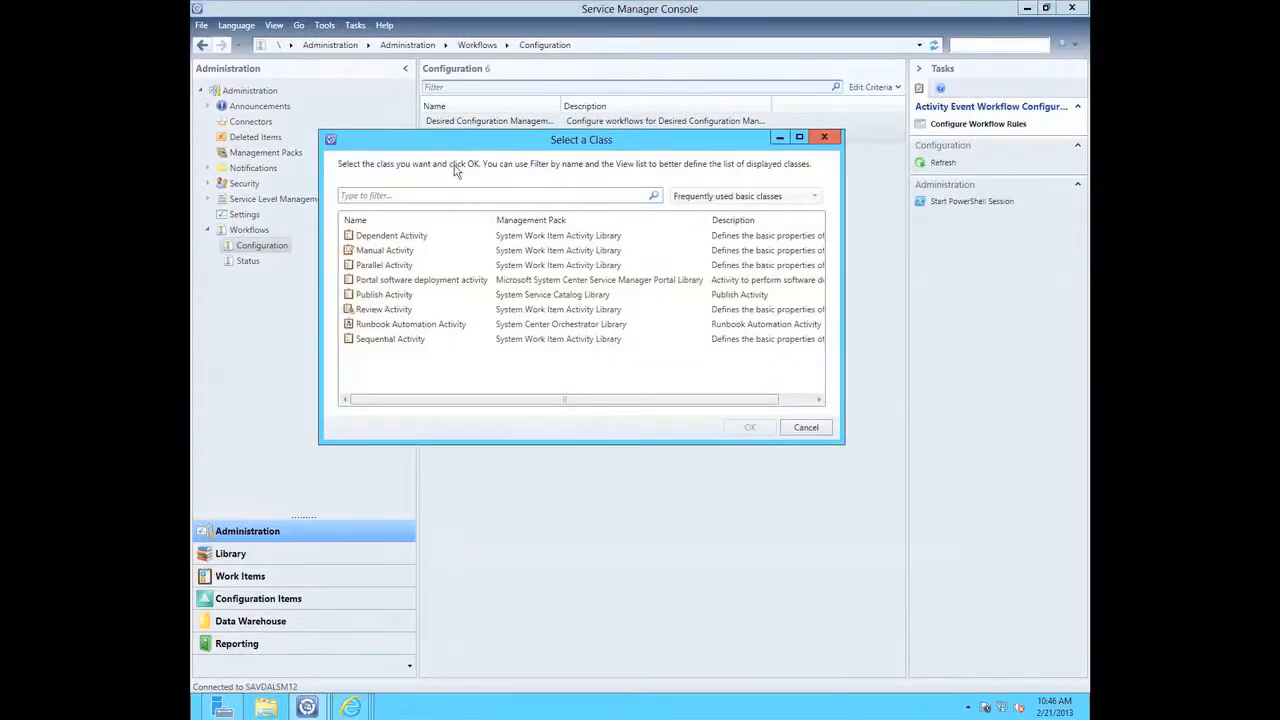
pyautogui.click(402, 310)
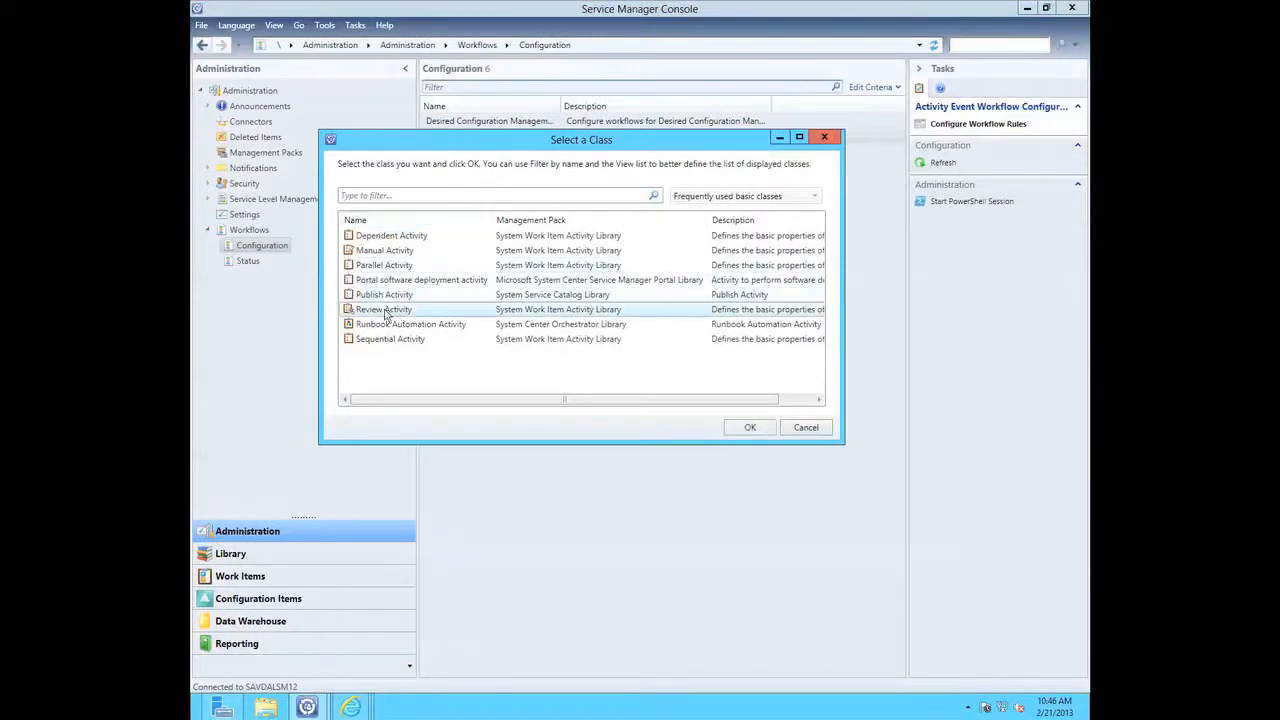
pyautogui.doubleClick(404, 312)
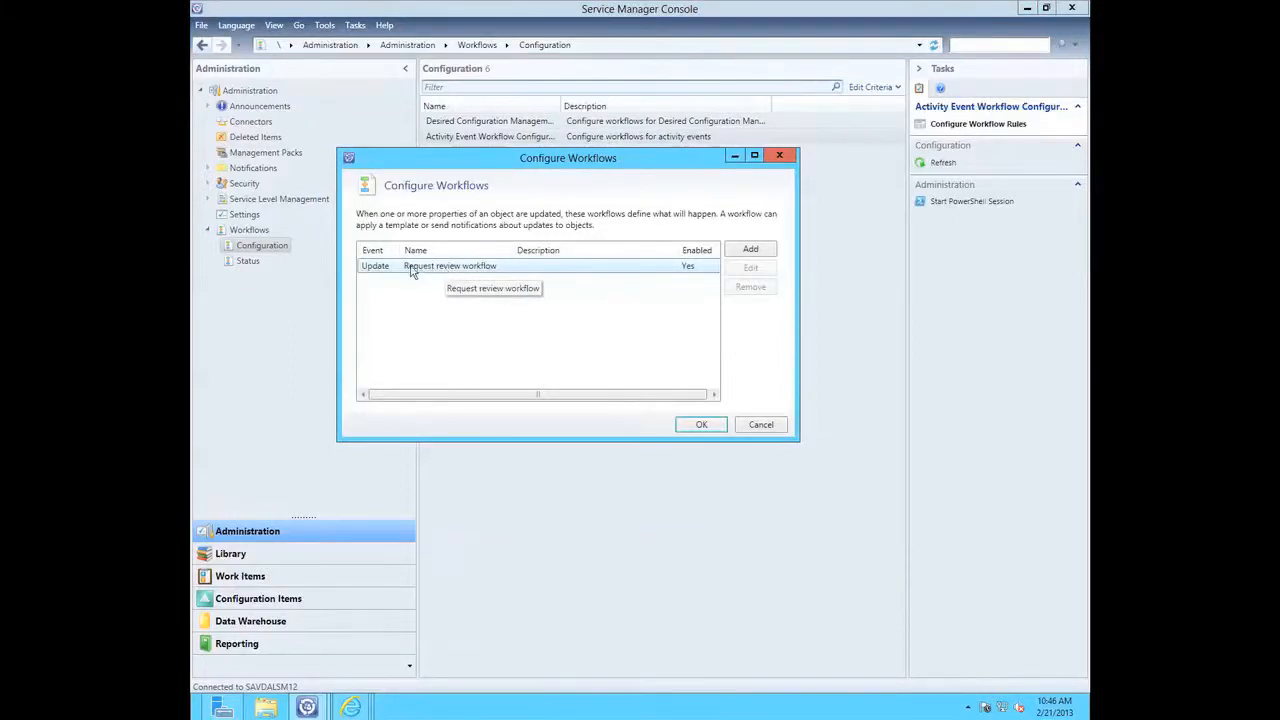
# Examine the Request review workflow's status criteria and notification settings, and close the workflow configuration without saving
pyautogui.click(433, 270)
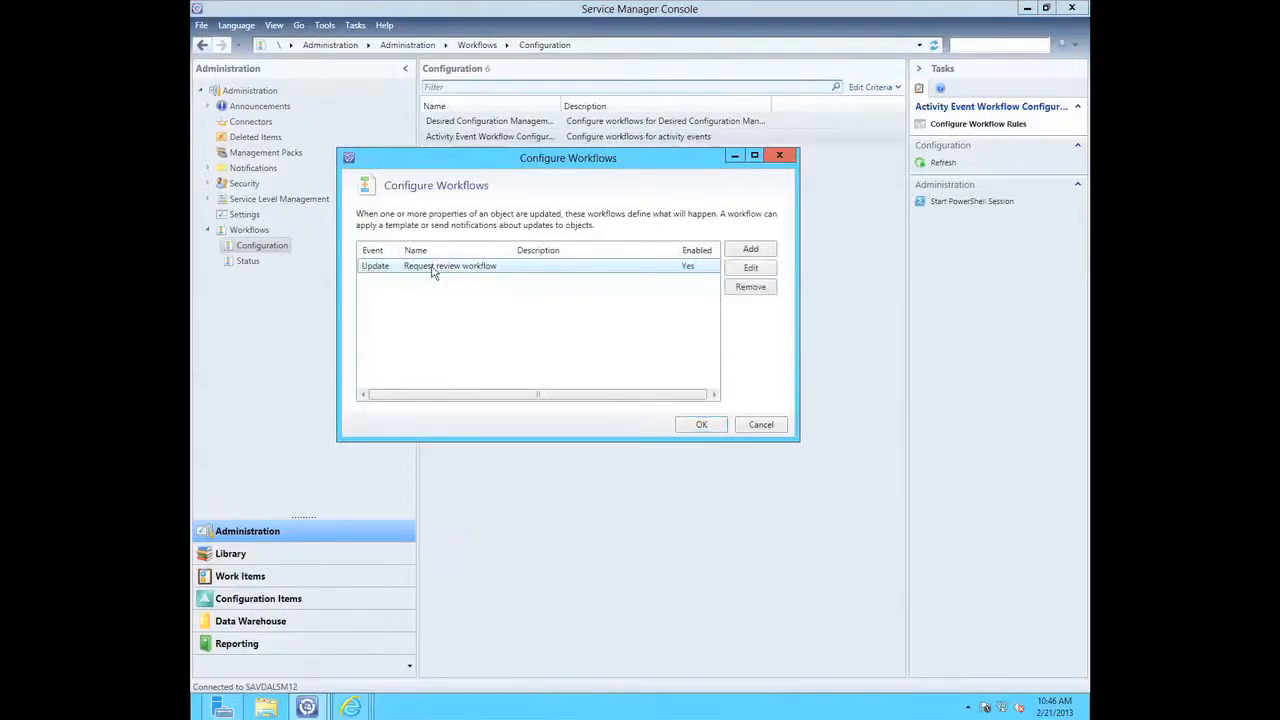
pyautogui.click(752, 268)
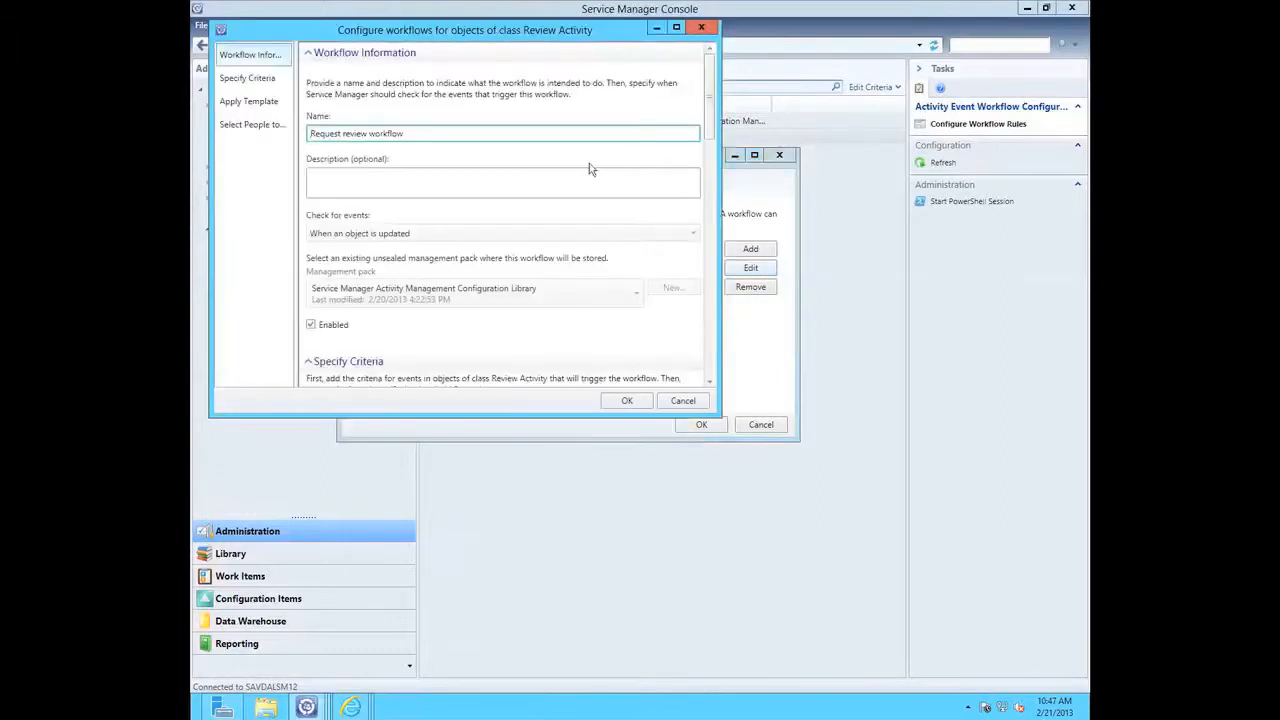
pyautogui.moveTo(713, 150); pyautogui.dragTo(713, 220)
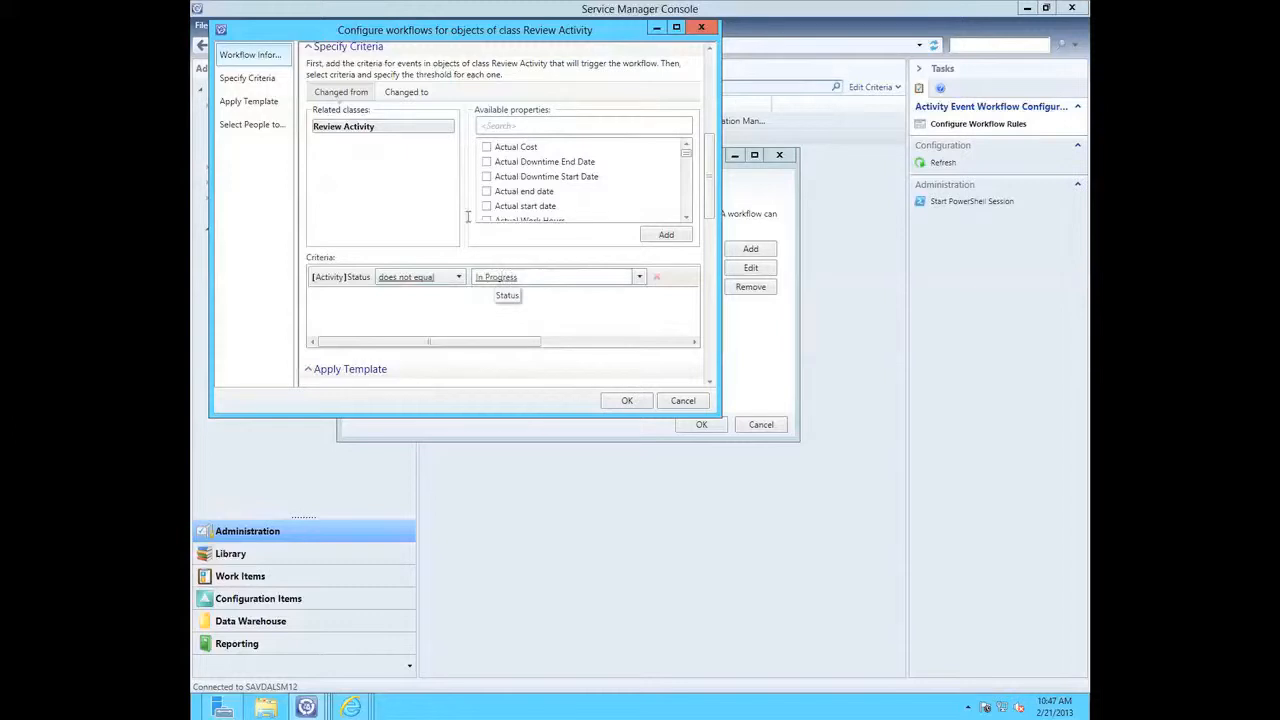
pyautogui.click(458, 277)
pyautogui.click(430, 290)
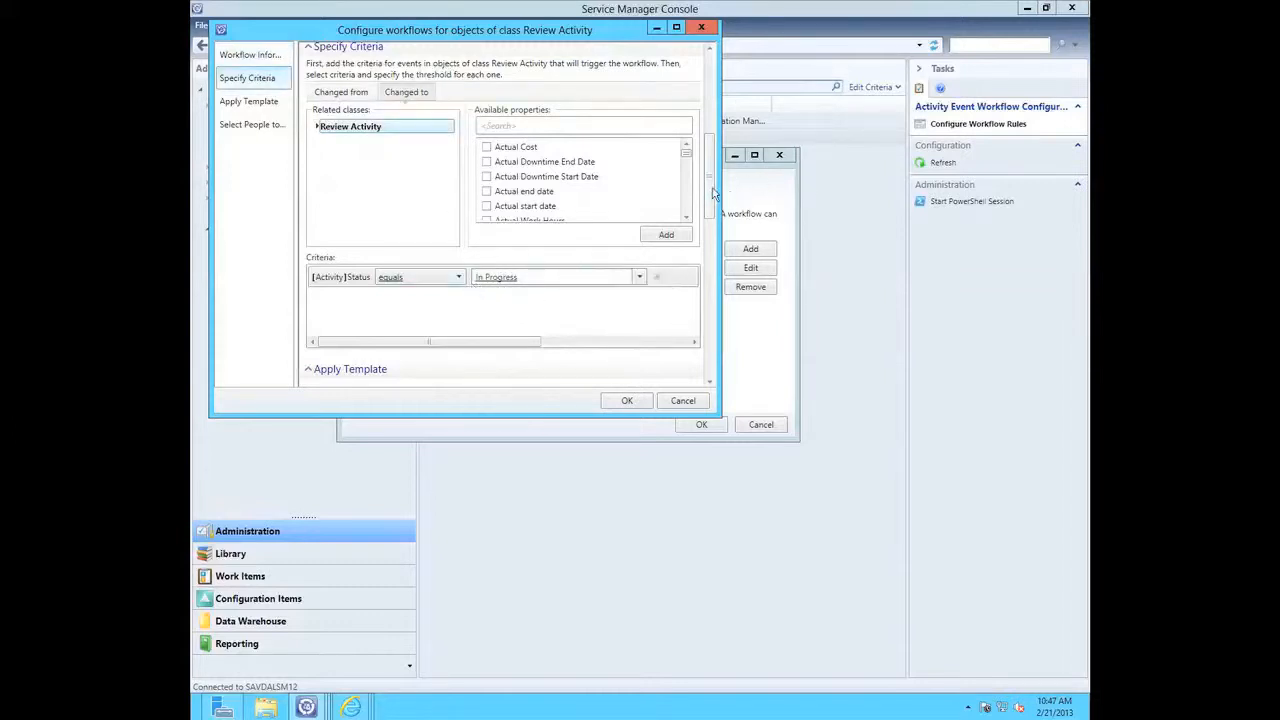
pyautogui.moveTo(714, 223); pyautogui.dragTo(713, 288)
pyautogui.scroll(-3, 713, 288)
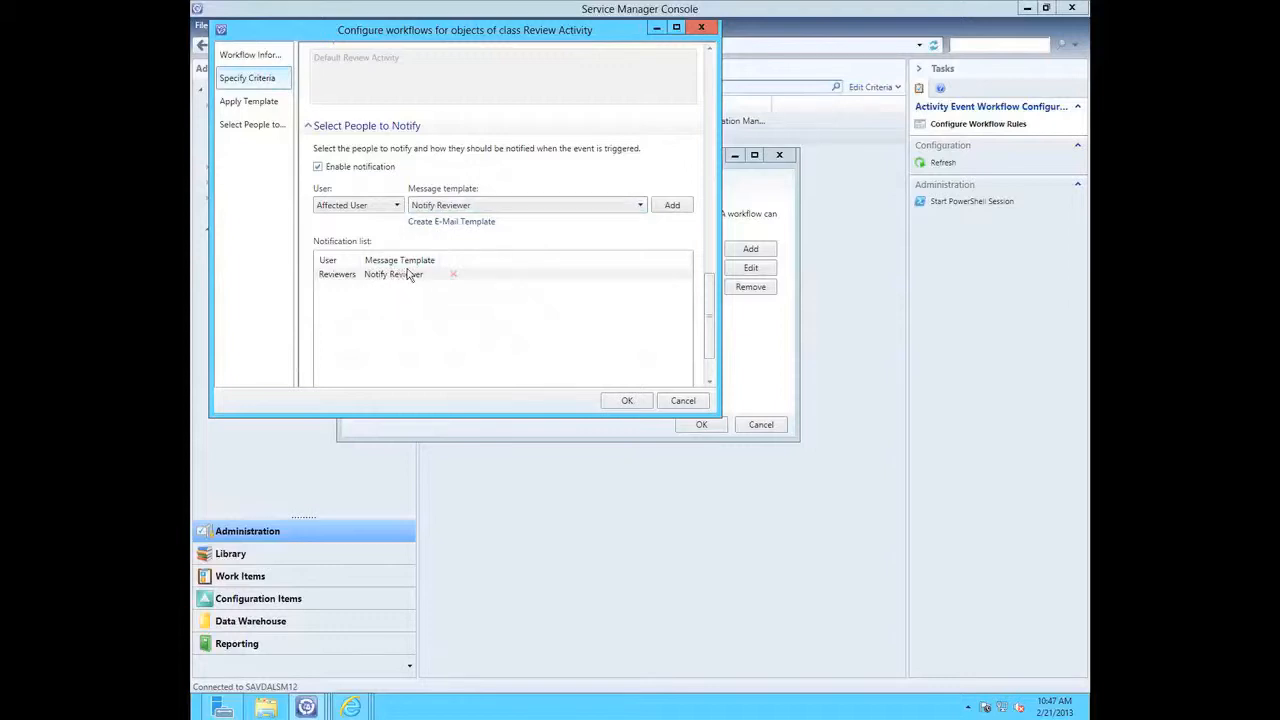
pyautogui.click(683, 400)
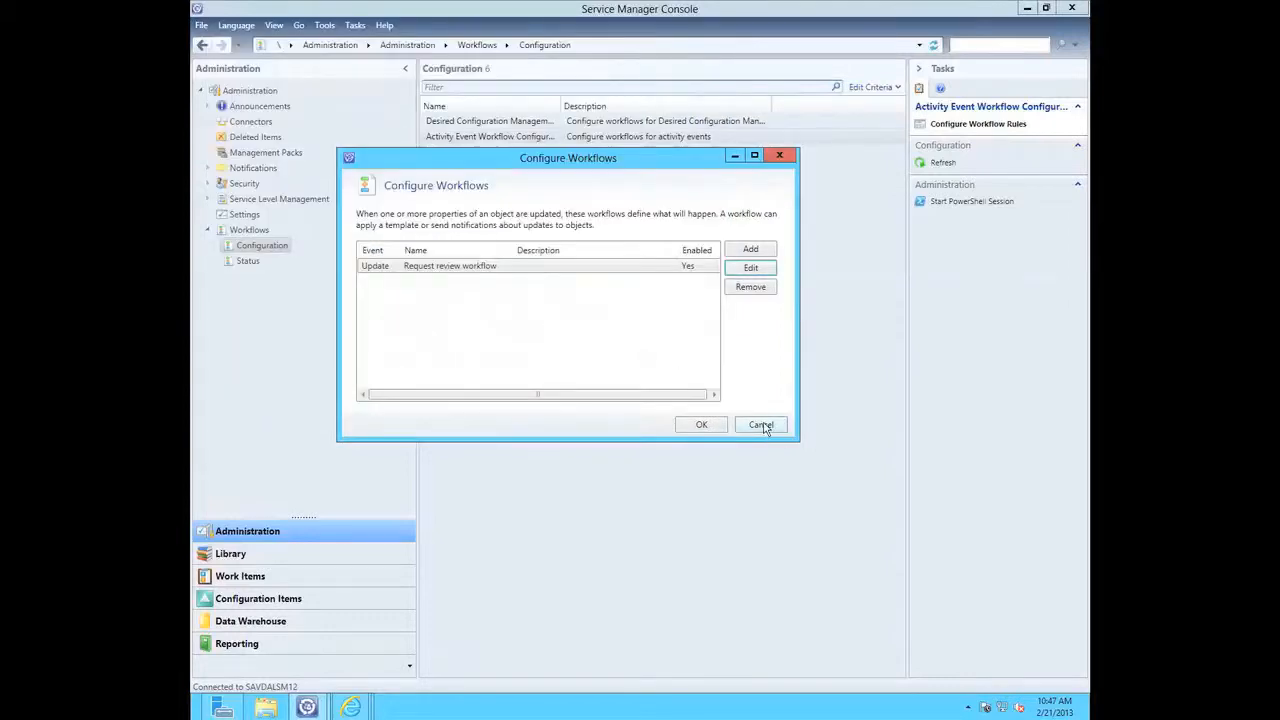
pyautogui.click(761, 425)
# Examine the message design of the Notify Reviewer notification template and close it without saving
pyautogui.click(207, 168)
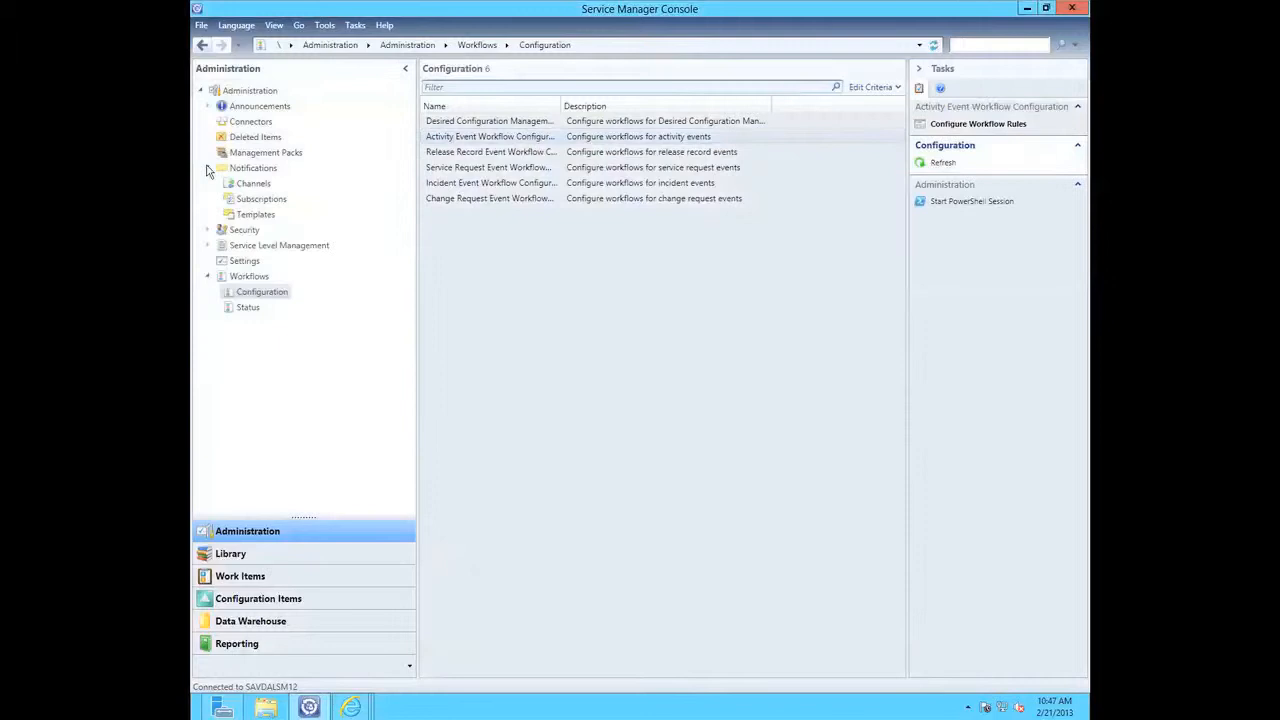
pyautogui.click(250, 216)
pyautogui.click(474, 140)
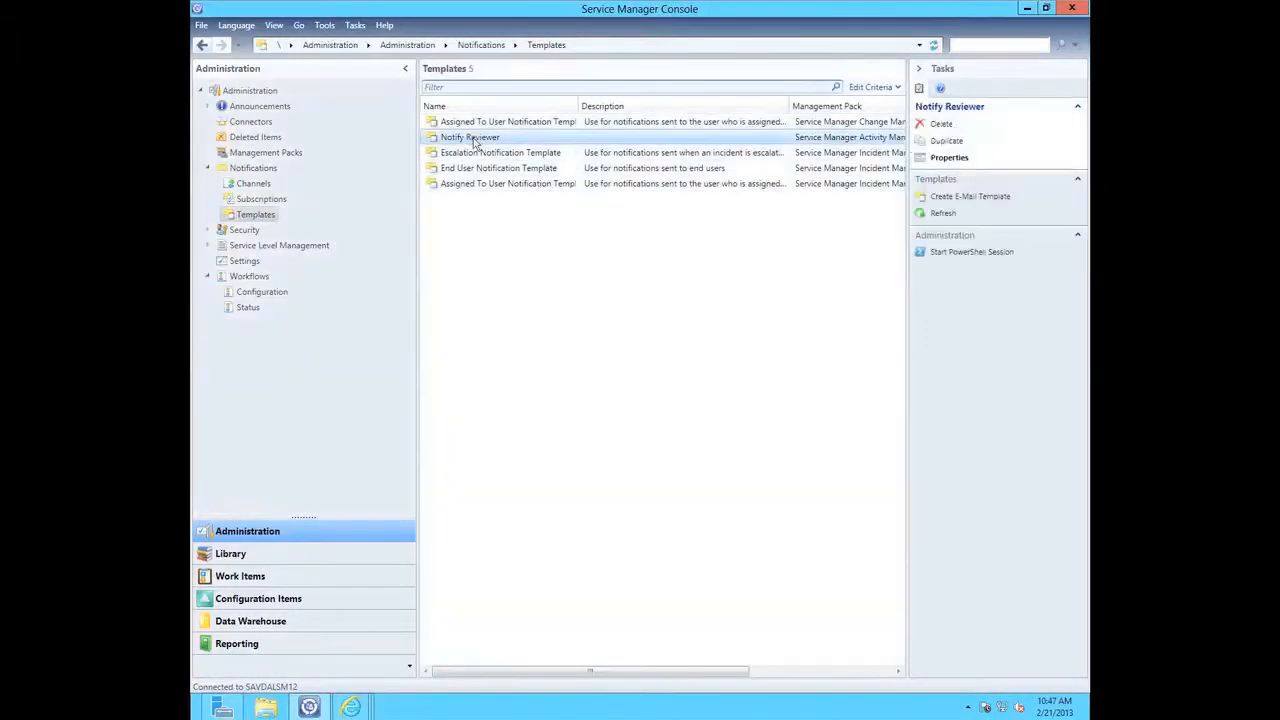
pyautogui.doubleClick(474, 140)
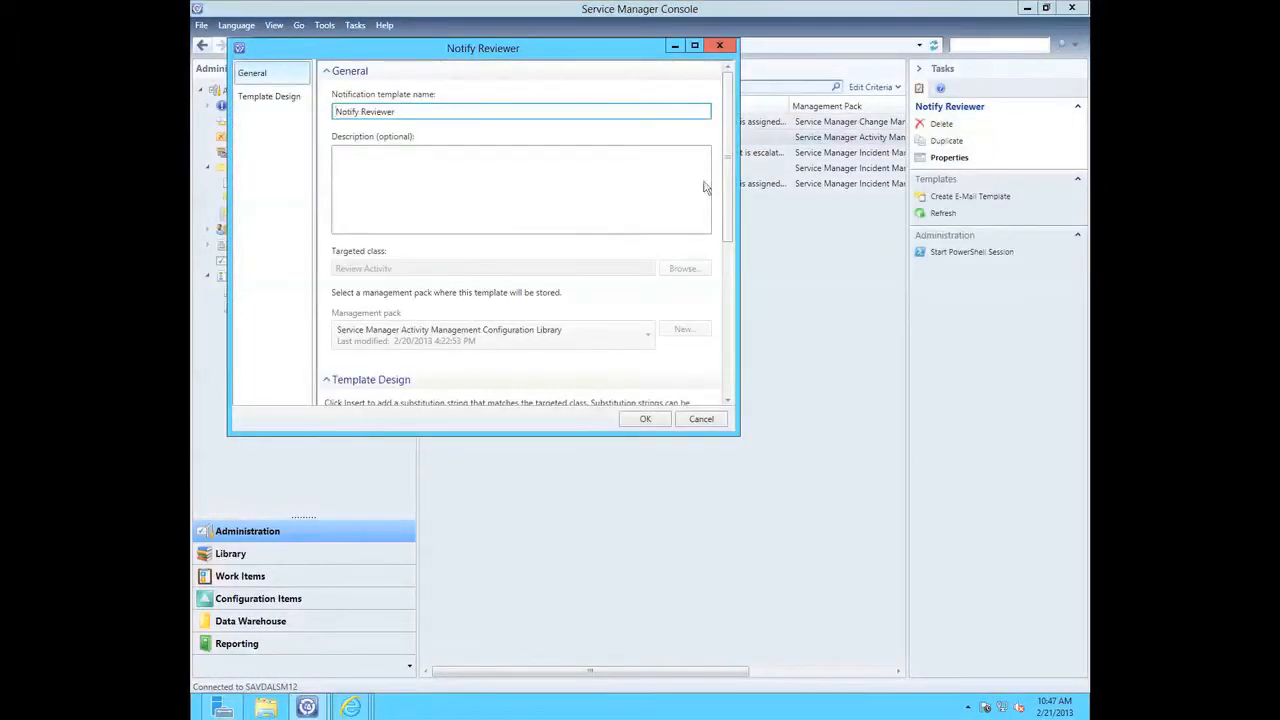
pyautogui.scroll(-6, 727, 173)
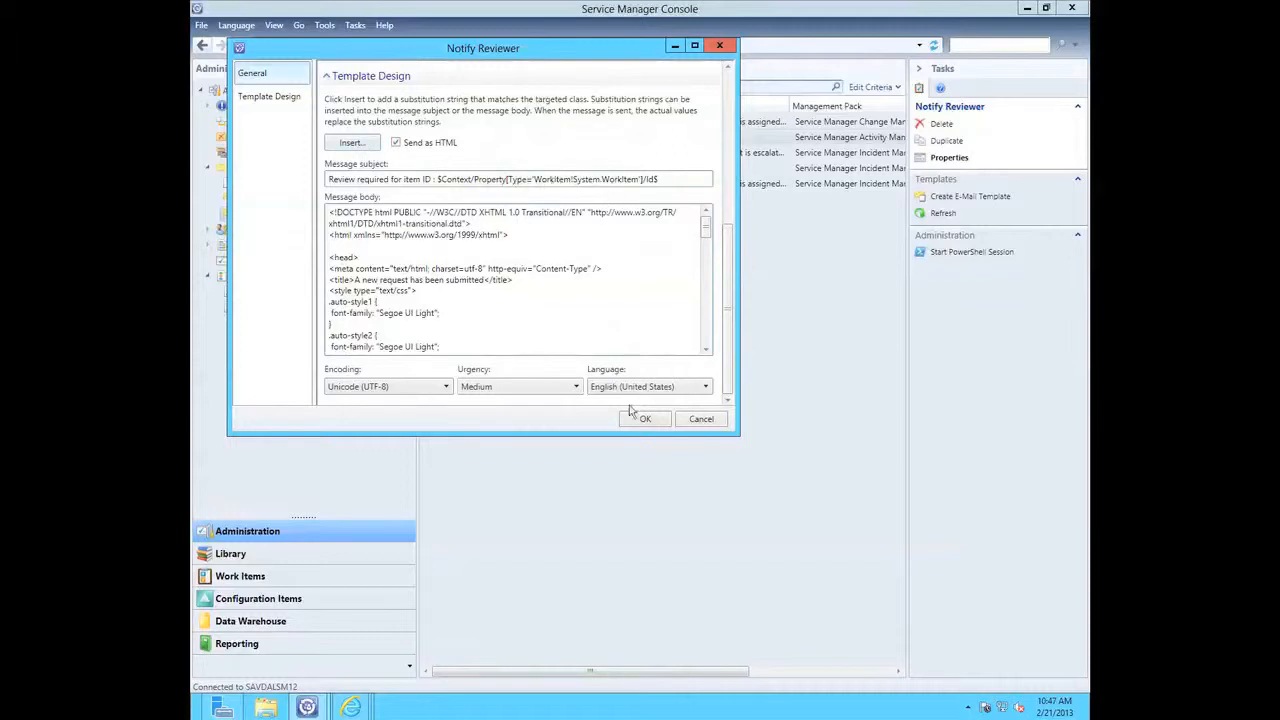
pyautogui.click(701, 420)
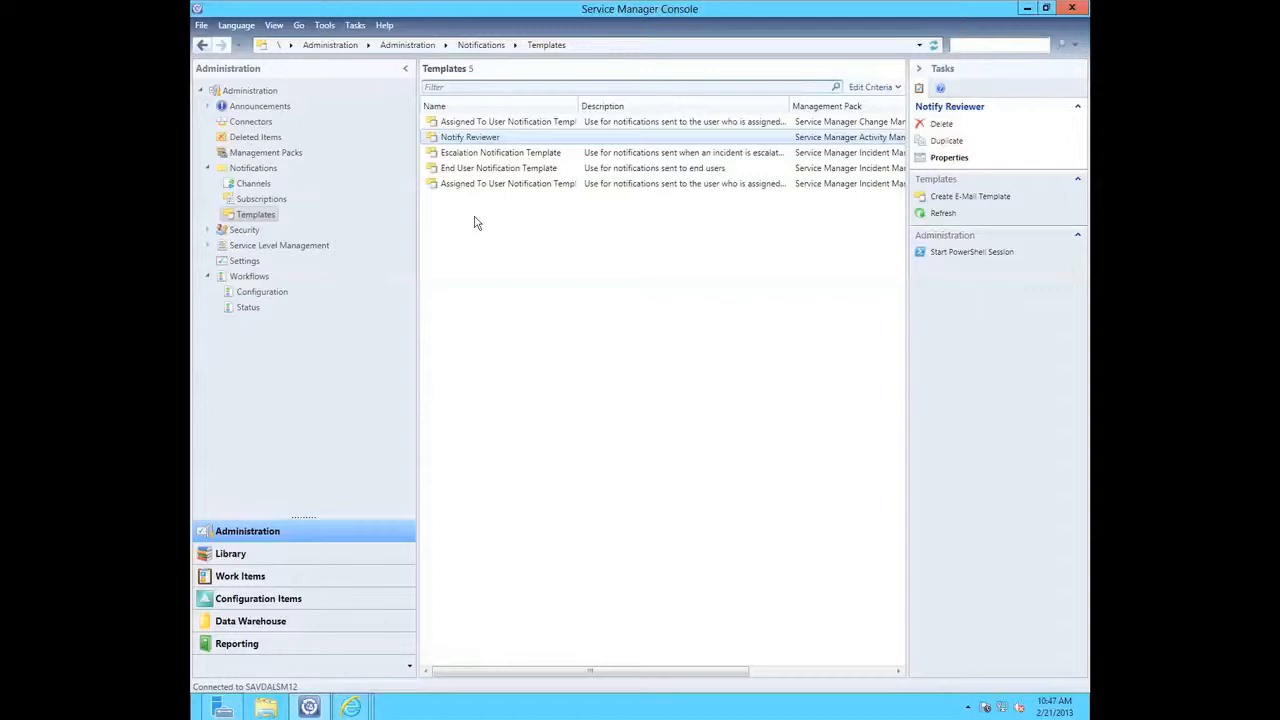
# Return to the open service requests, examine the activities of the Deploy VM using SCVMM request, and close it without saving
pyautogui.click(258, 577)
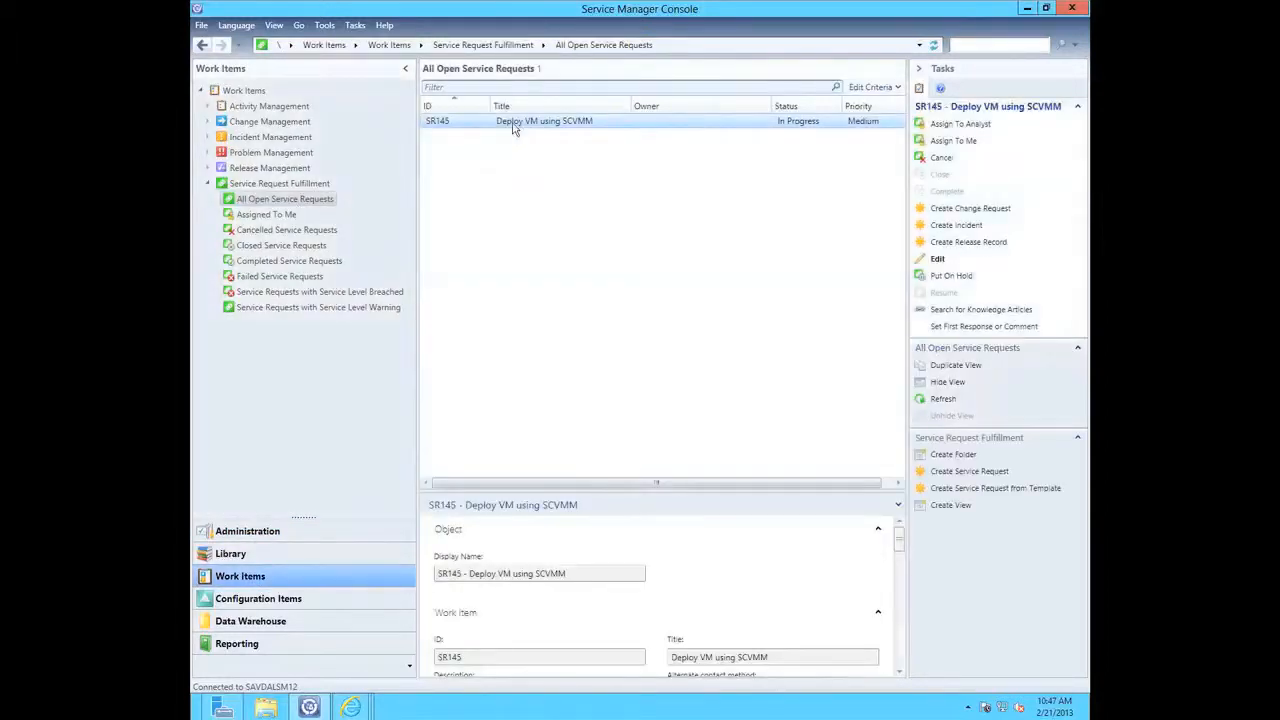
pyautogui.doubleClick(513, 129)
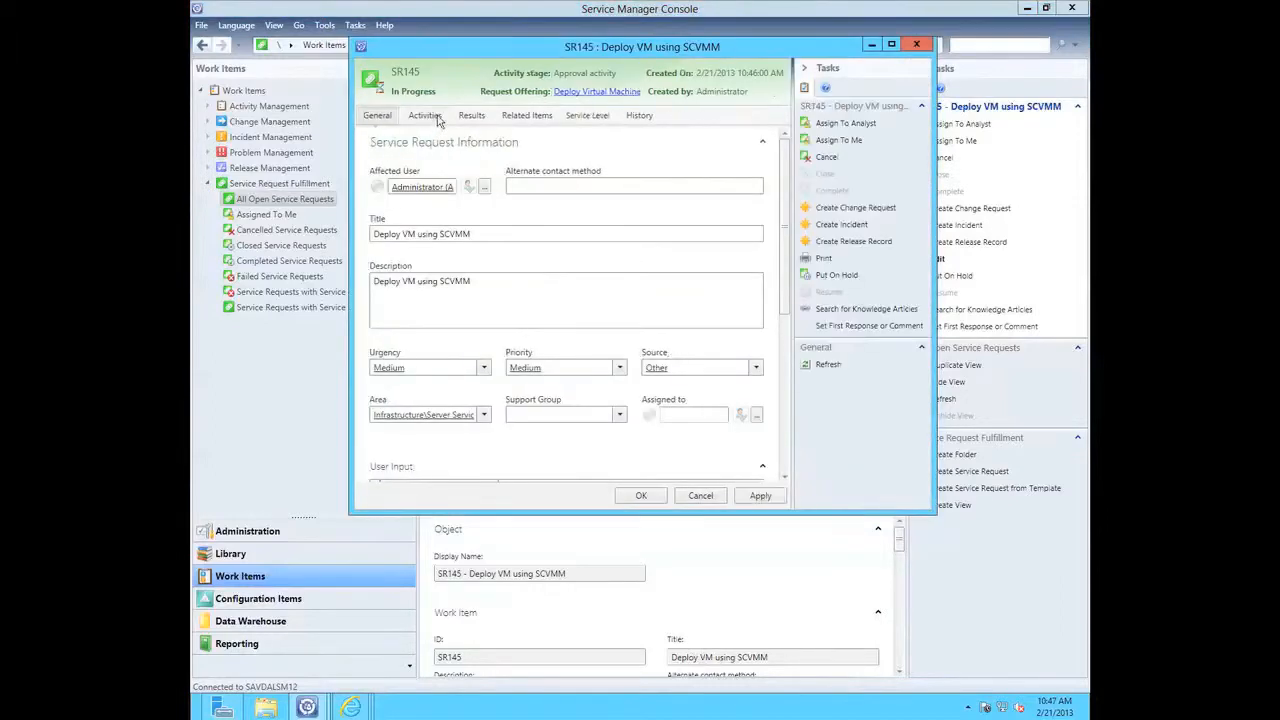
pyautogui.click(425, 116)
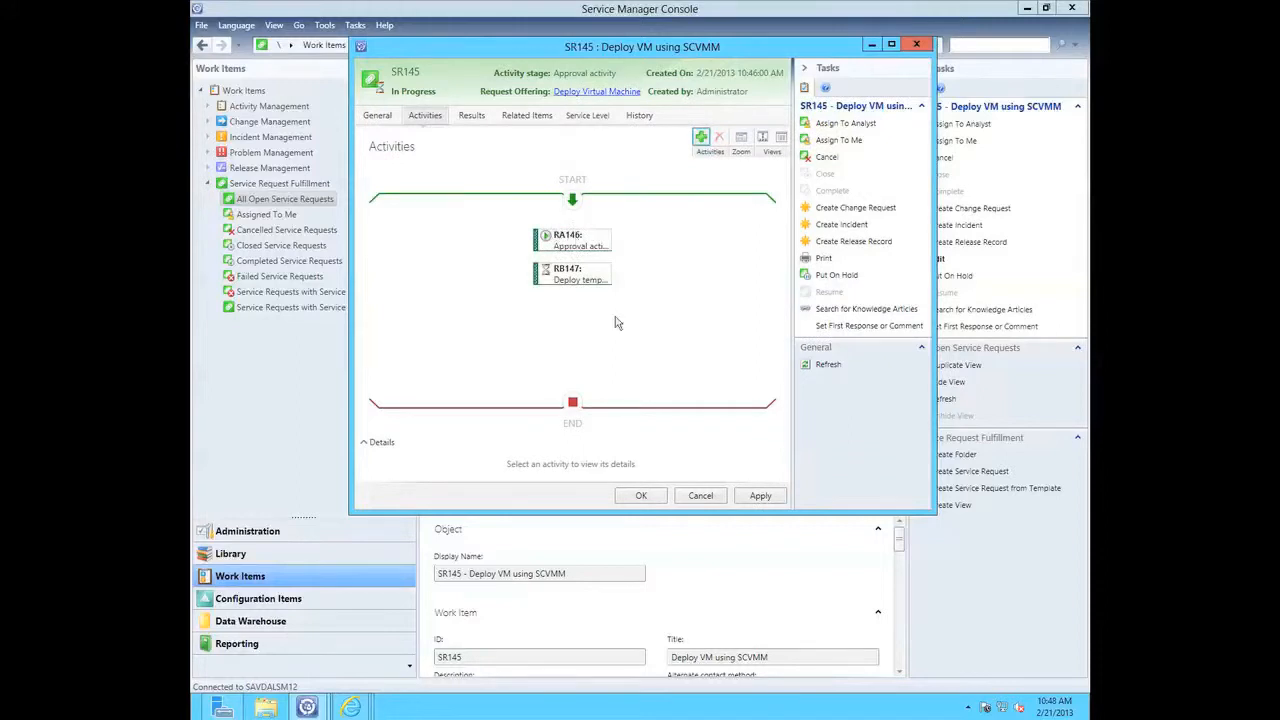
pyautogui.click(702, 496)
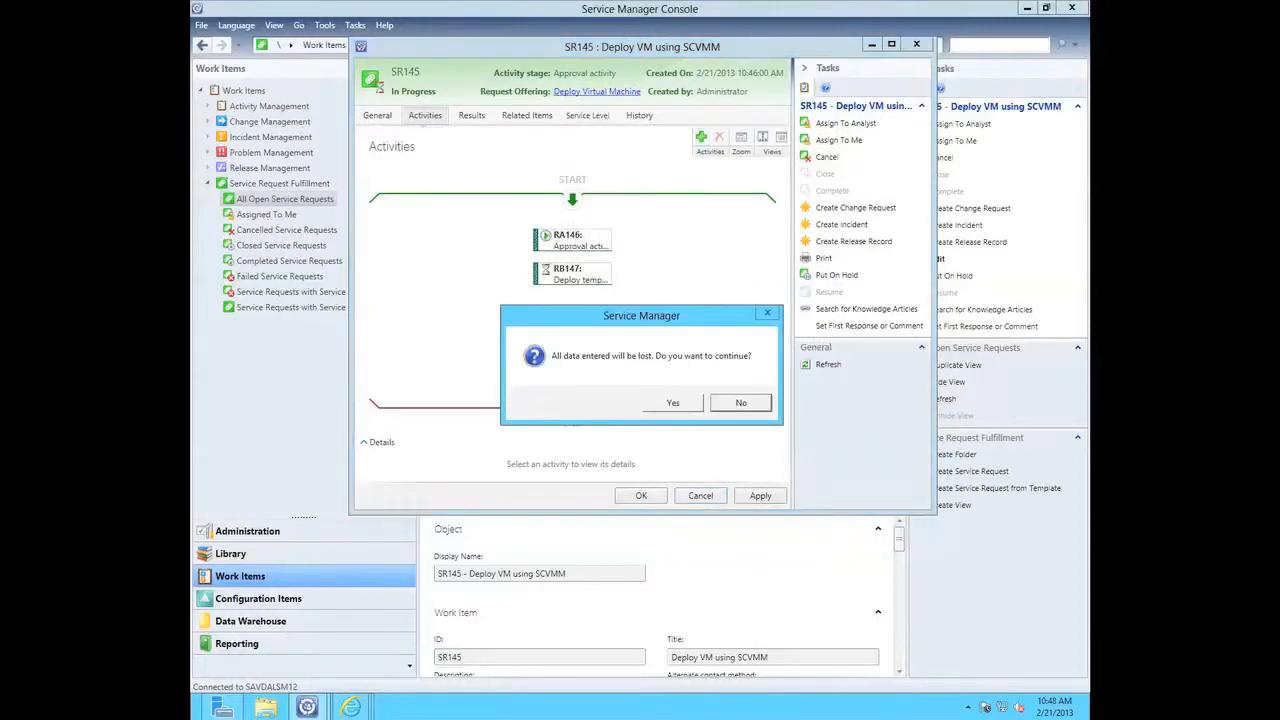
pyautogui.click(676, 400)
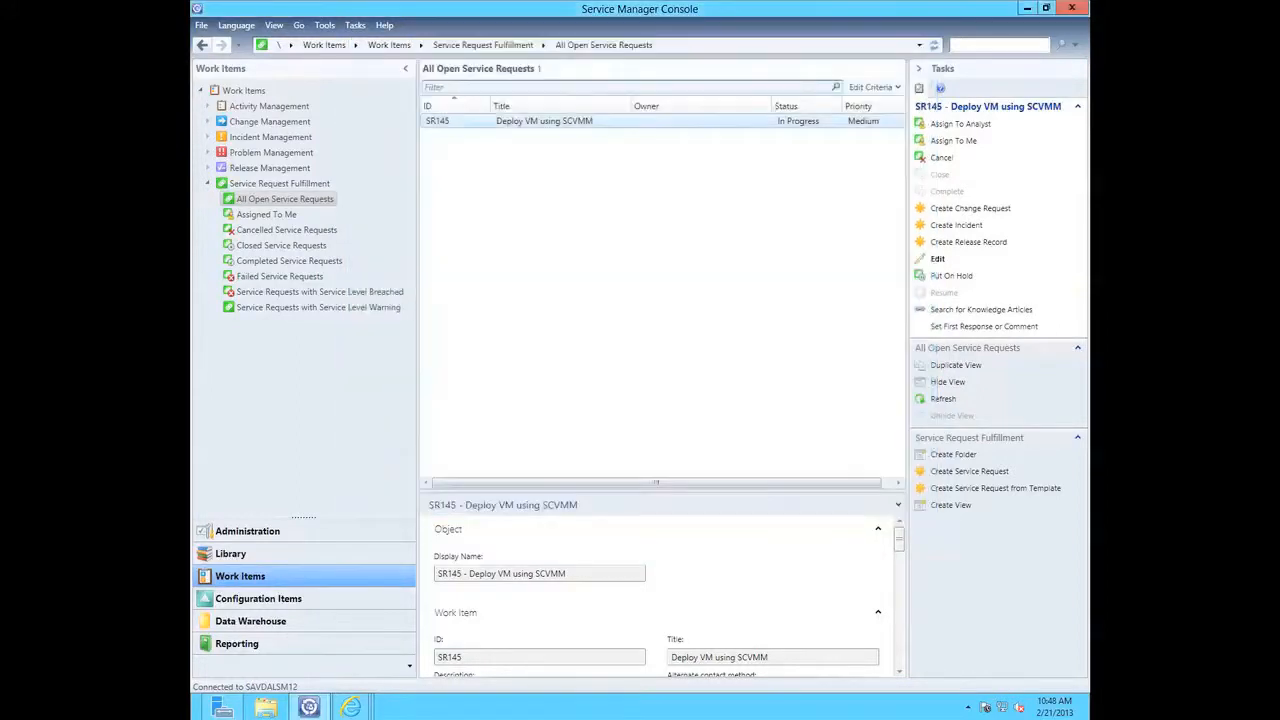
# Switch to Outlook Web App, fit its window on the screen, and open the review request email for RA146
pyautogui.moveTo(1088, 56); pyautogui.dragTo(525, 45)
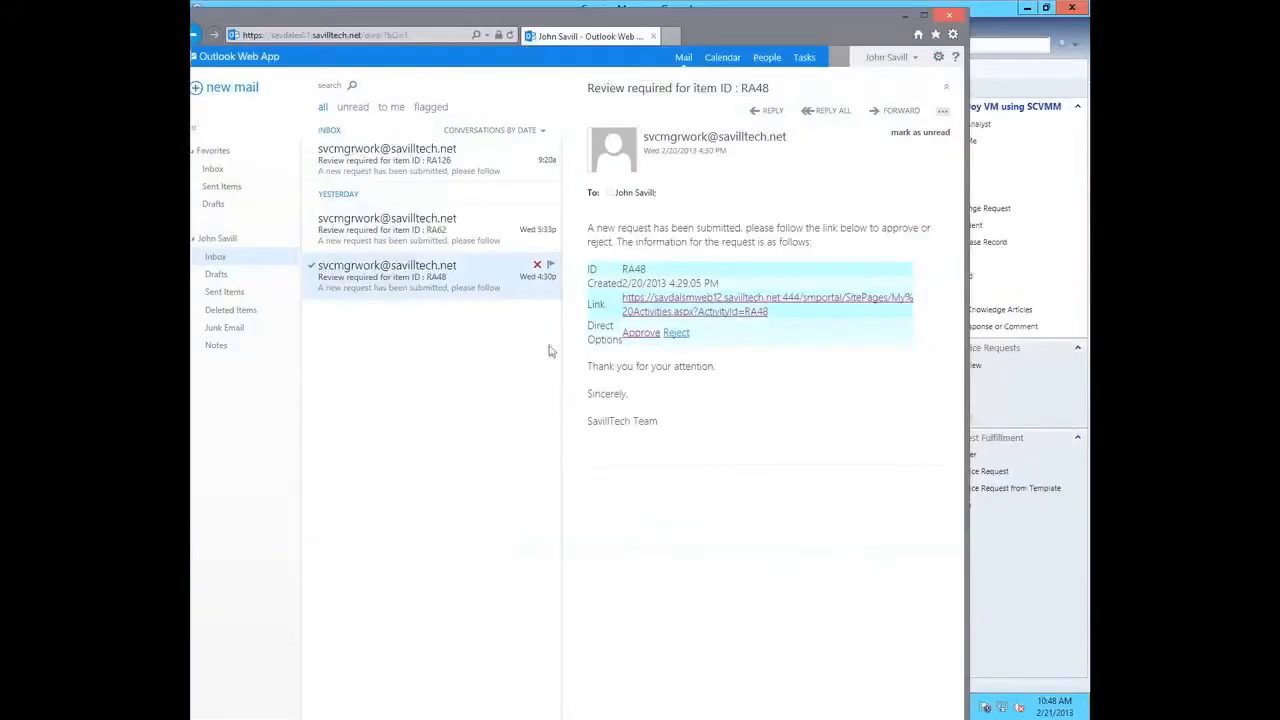
pyautogui.moveTo(605, 718); pyautogui.dragTo(605, 643)
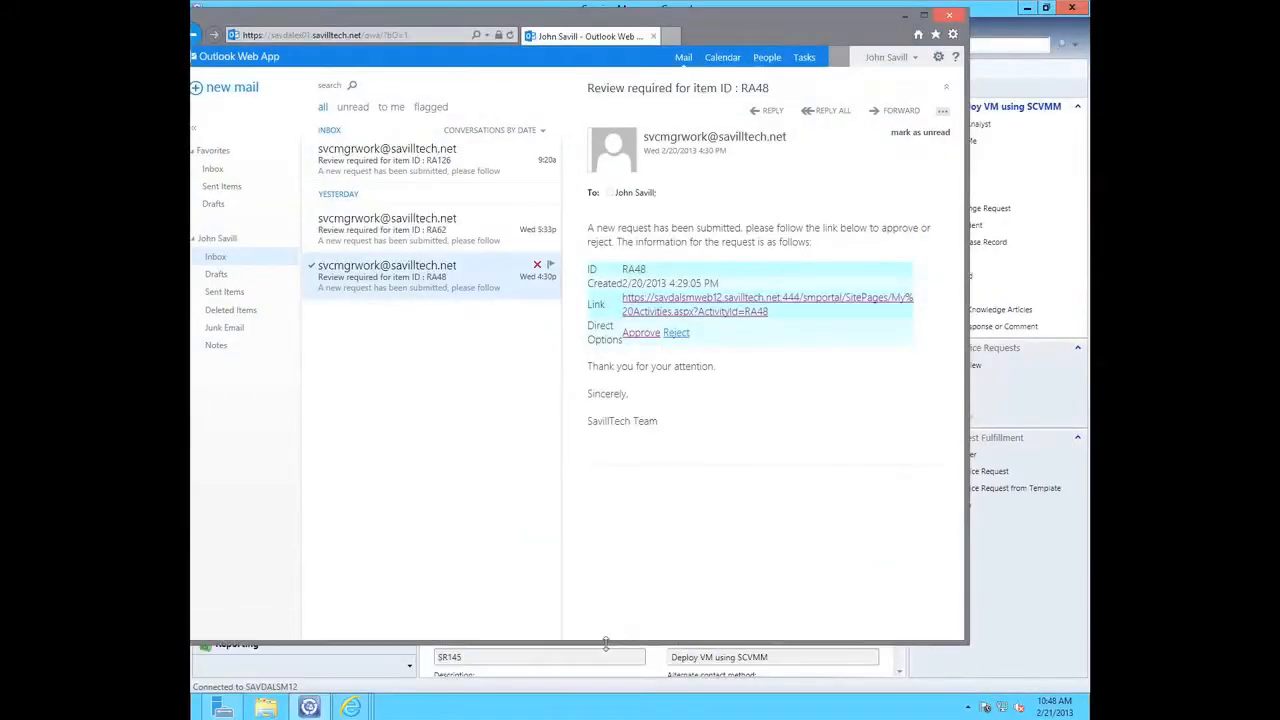
pyautogui.moveTo(550, 18); pyautogui.dragTo(640, 45)
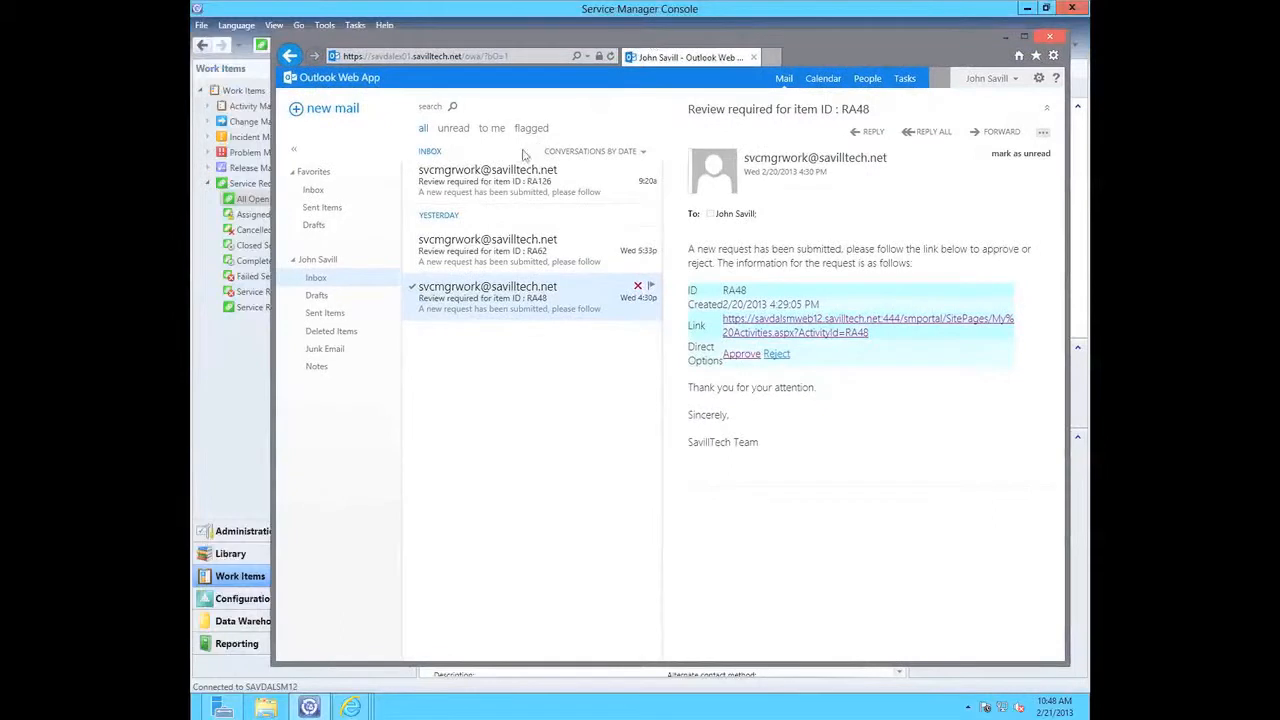
pyautogui.click(480, 198)
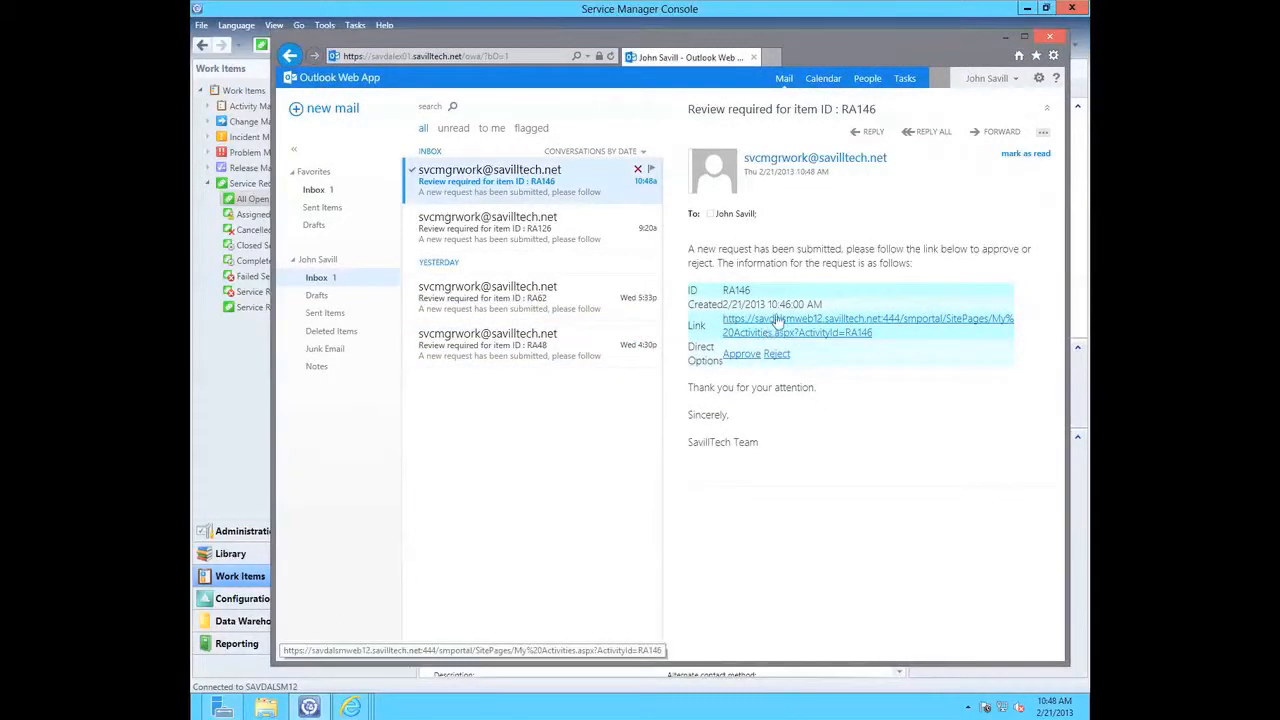
# Examine the prefilled reply behind the email's direct Approve option and discard it without sending or saving
pyautogui.click(741, 354)
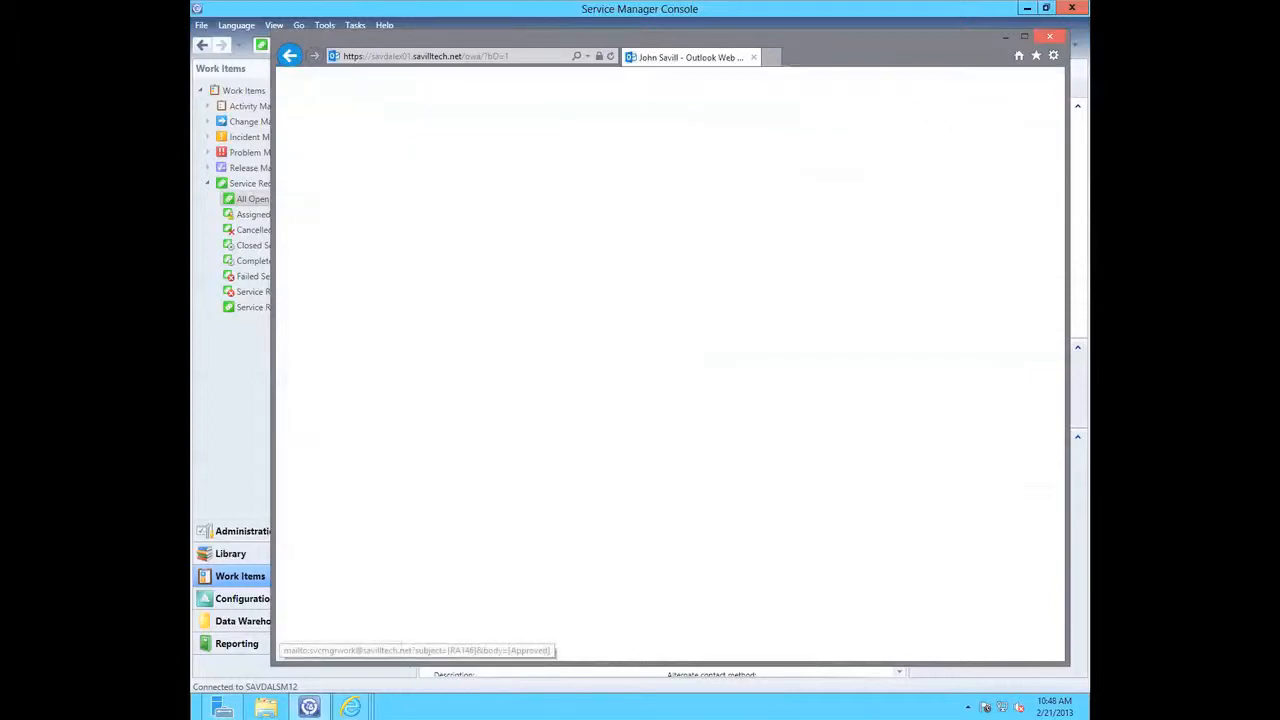
pyautogui.click(355, 382)
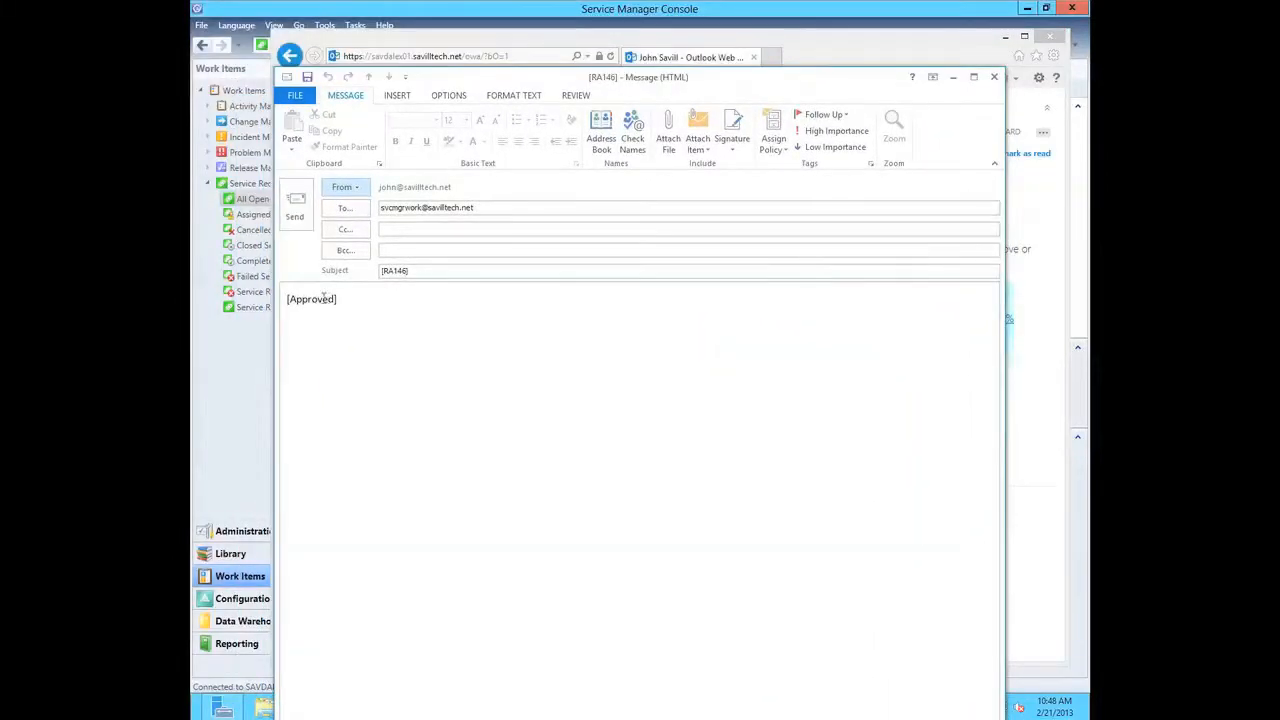
pyautogui.click(996, 80)
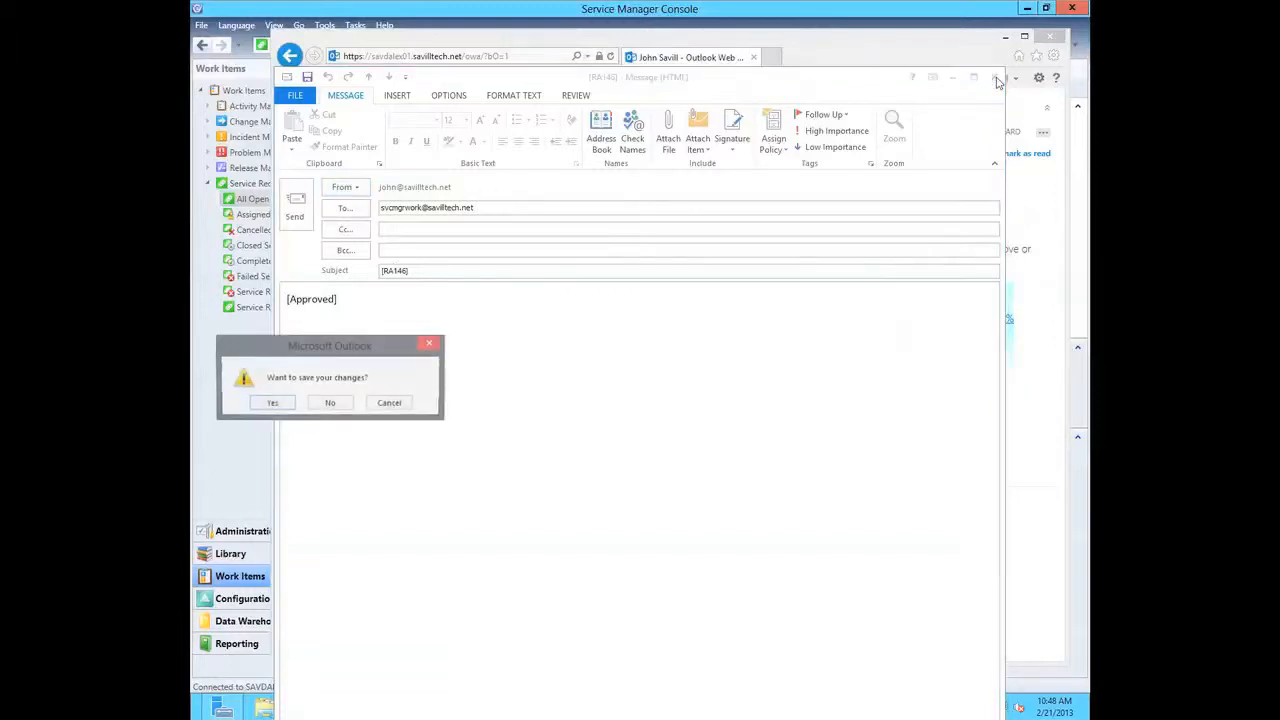
pyautogui.click(331, 402)
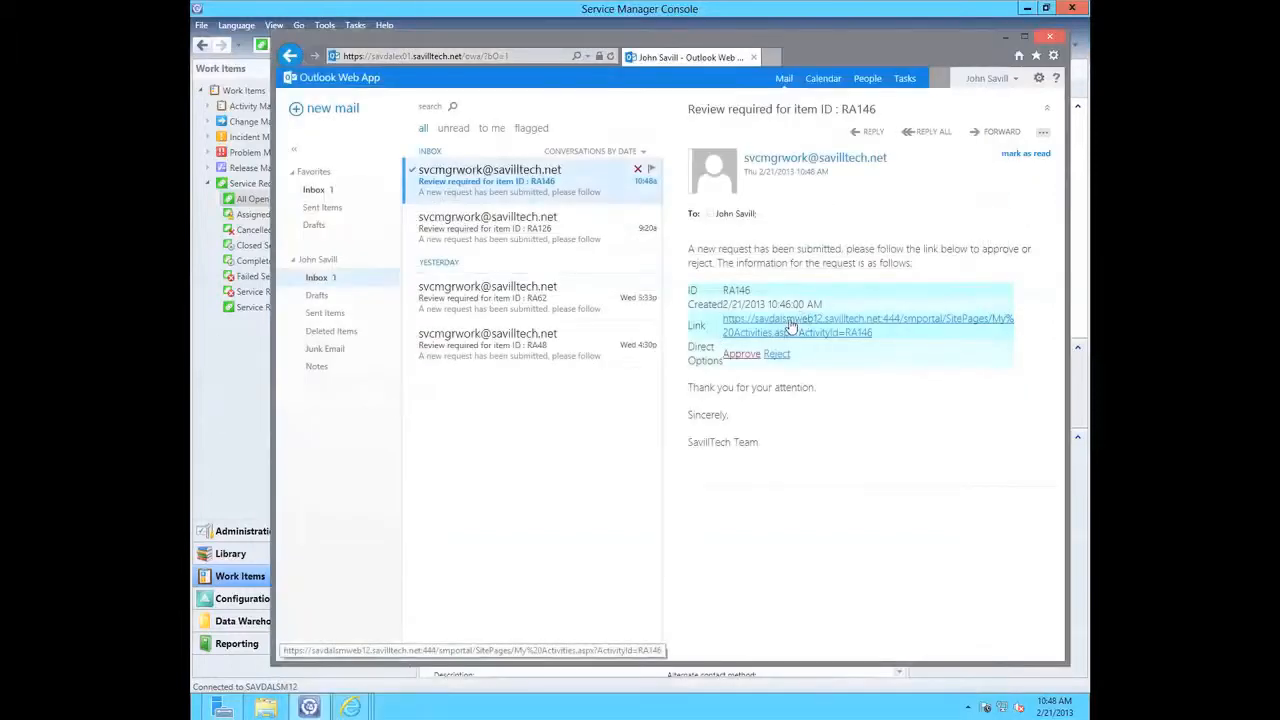
# Open RA146 in SMPortal through the email's activity link and approve it for the listed reviewer with the comment "Looks good"
pyautogui.click(800, 319)
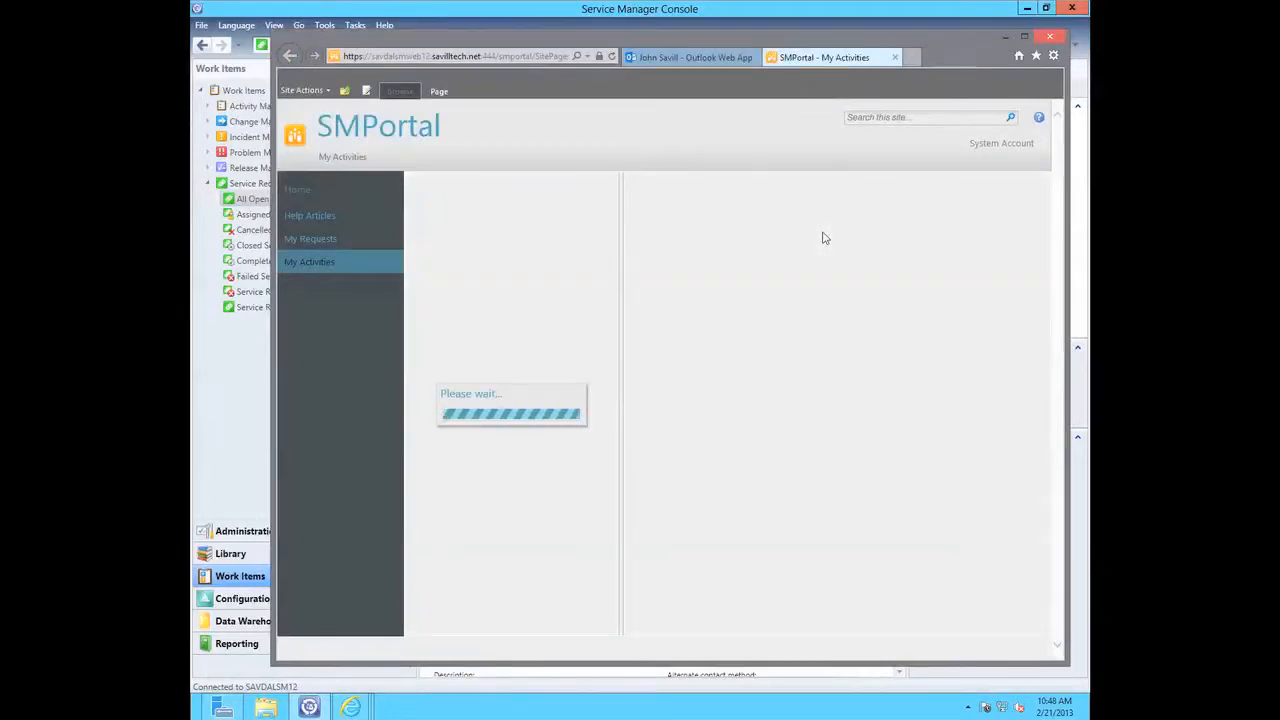
pyautogui.click(655, 483)
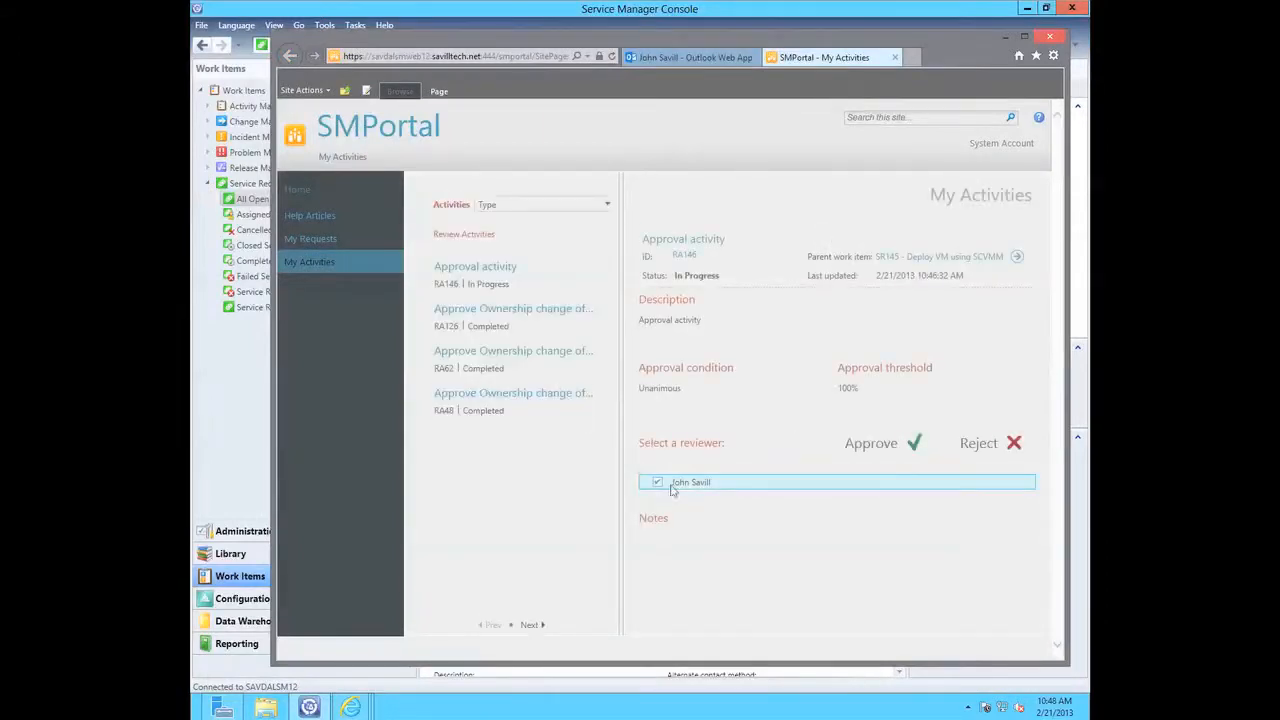
pyautogui.click(886, 446)
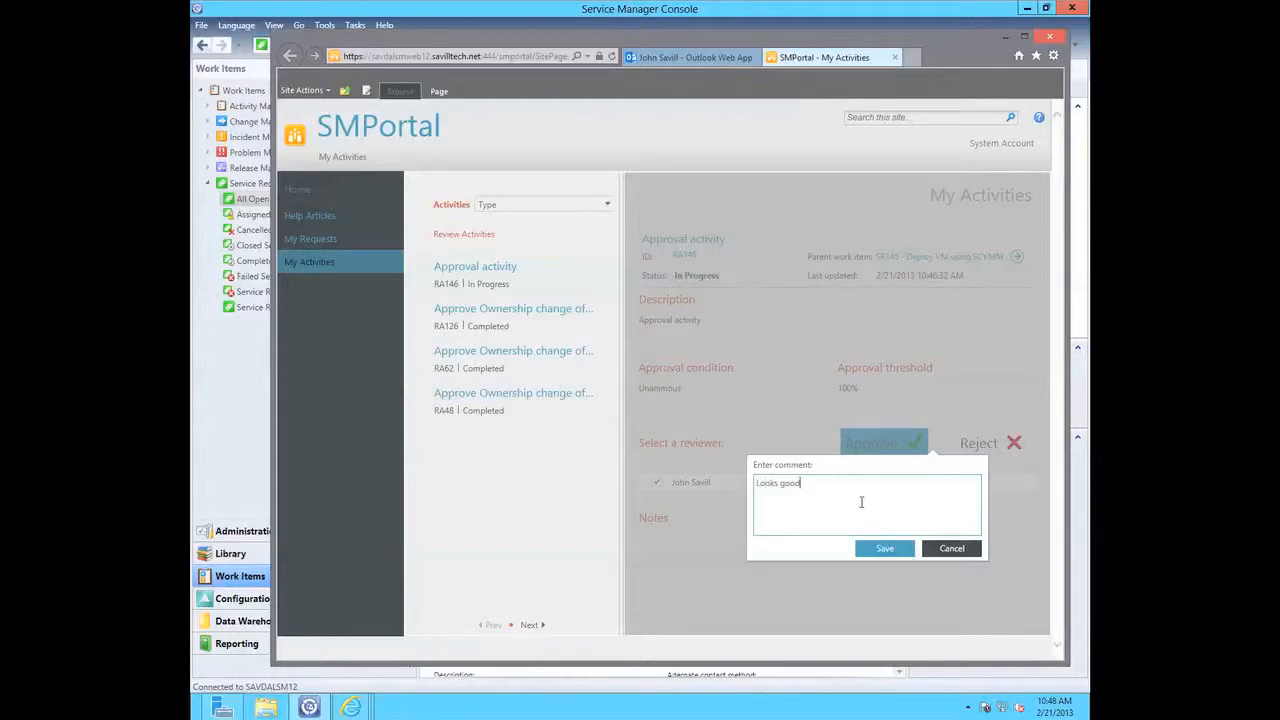
pyautogui.click(885, 549)
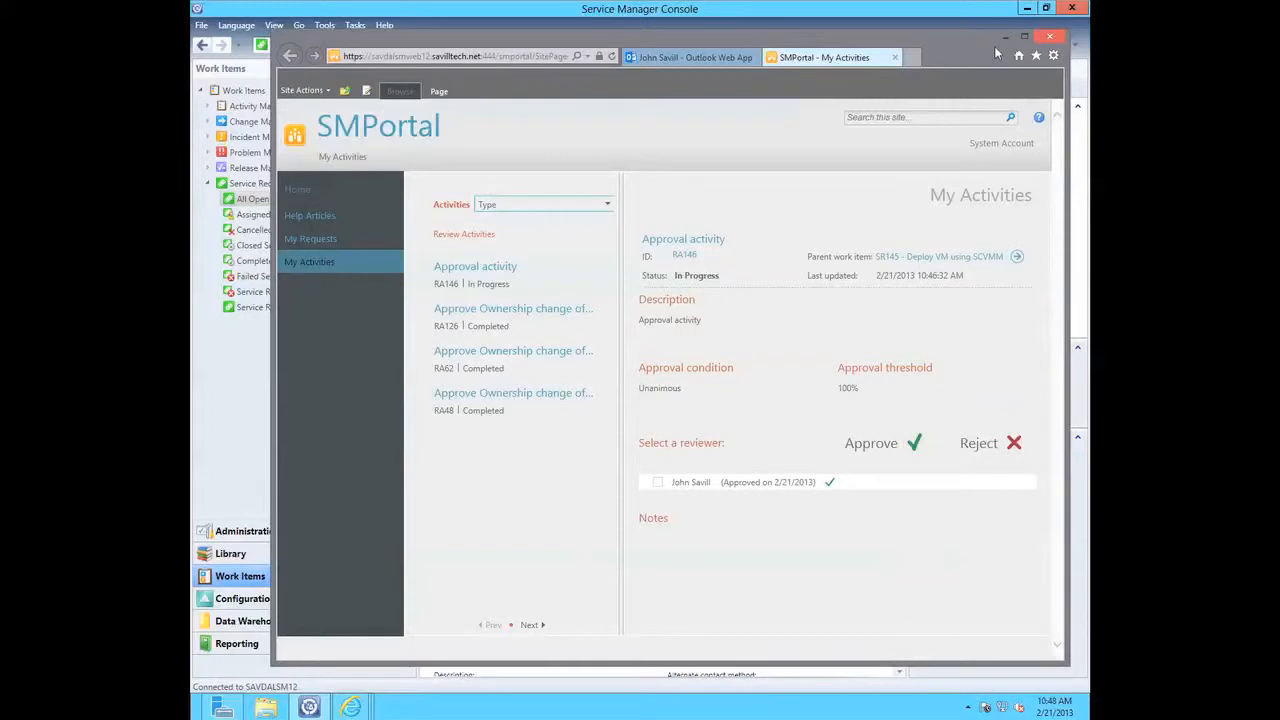
# Switch to the Service Manager console, check the progress of the Deploy VM using SCVMM request's activities, and close it without saving
pyautogui.click(226, 577)
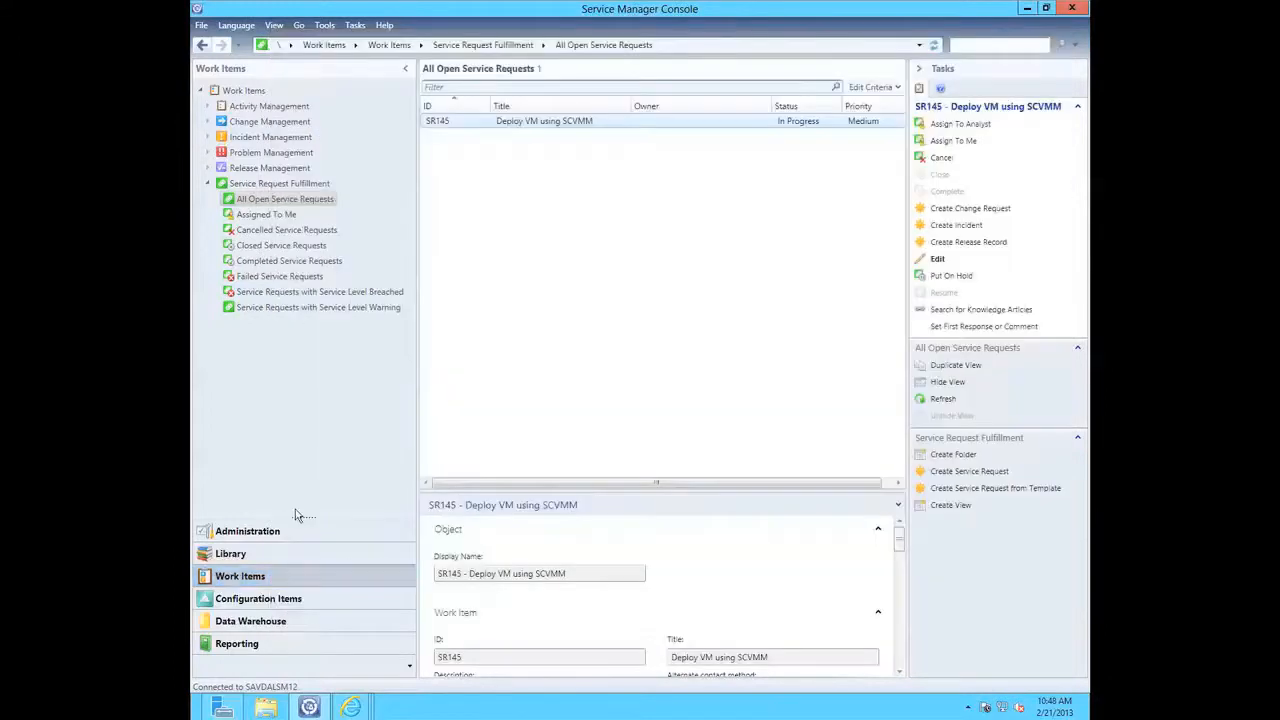
pyautogui.doubleClick(544, 121)
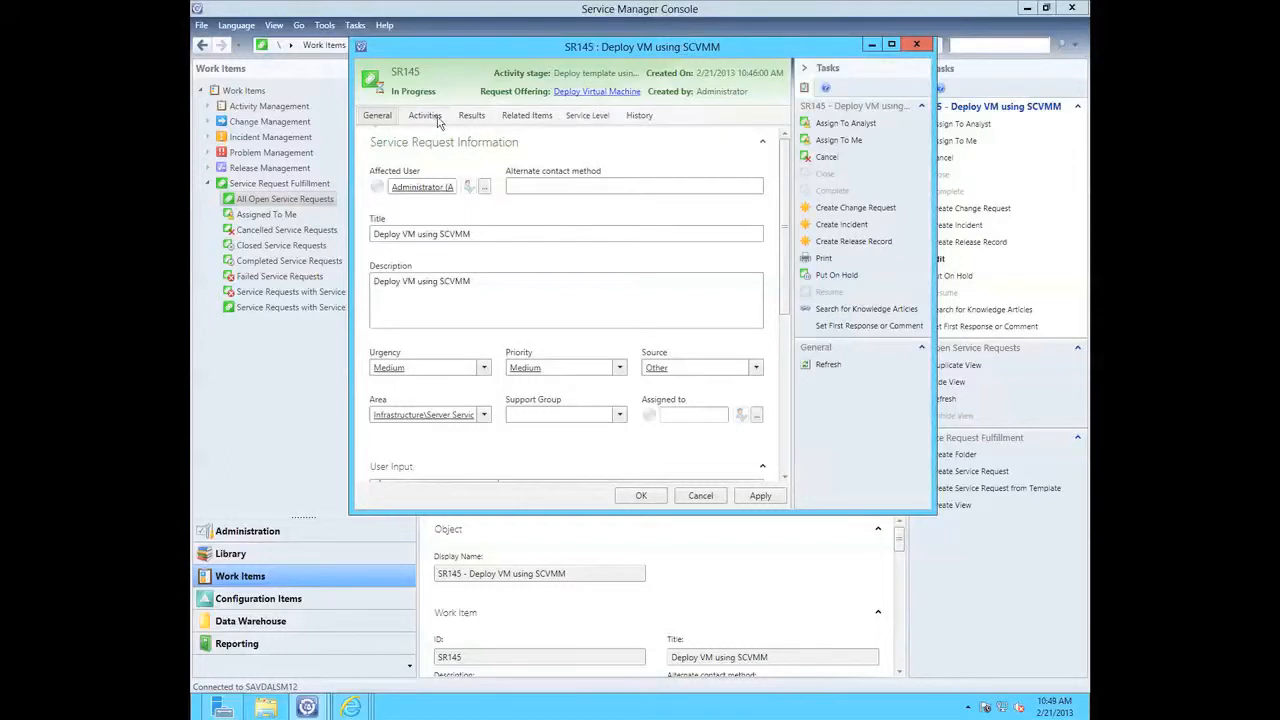
pyautogui.click(425, 116)
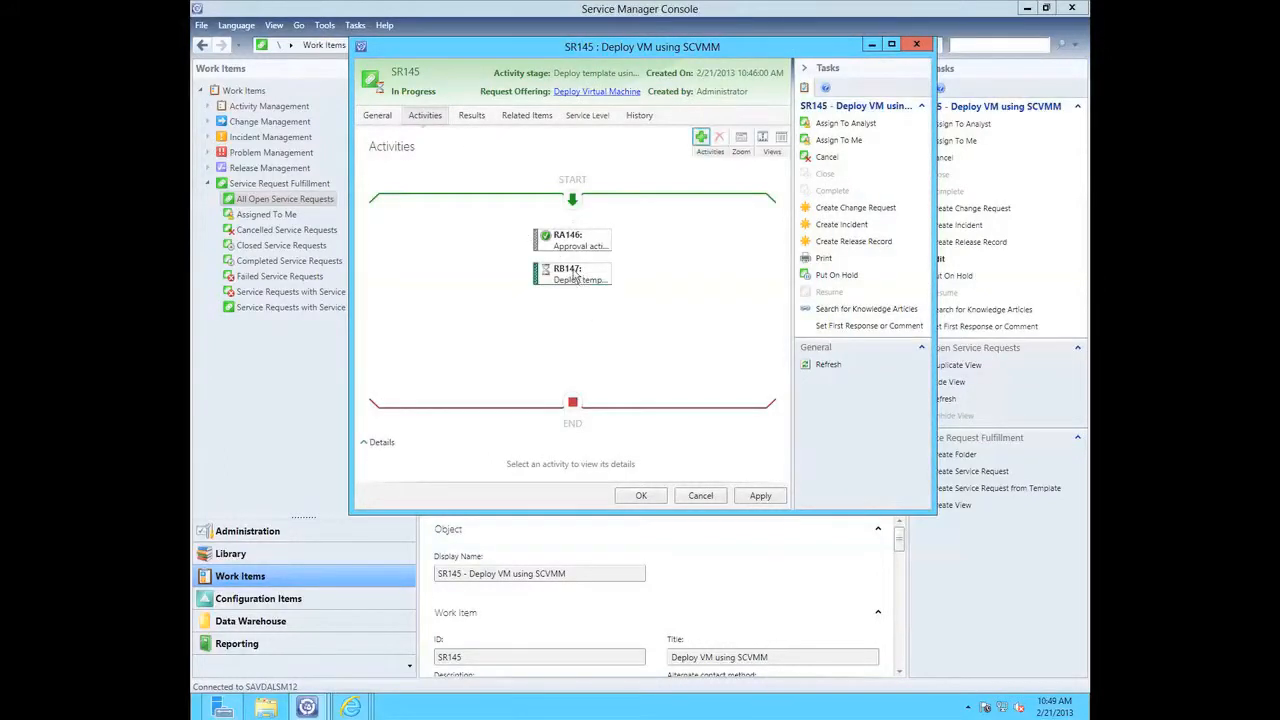
pyautogui.click(701, 497)
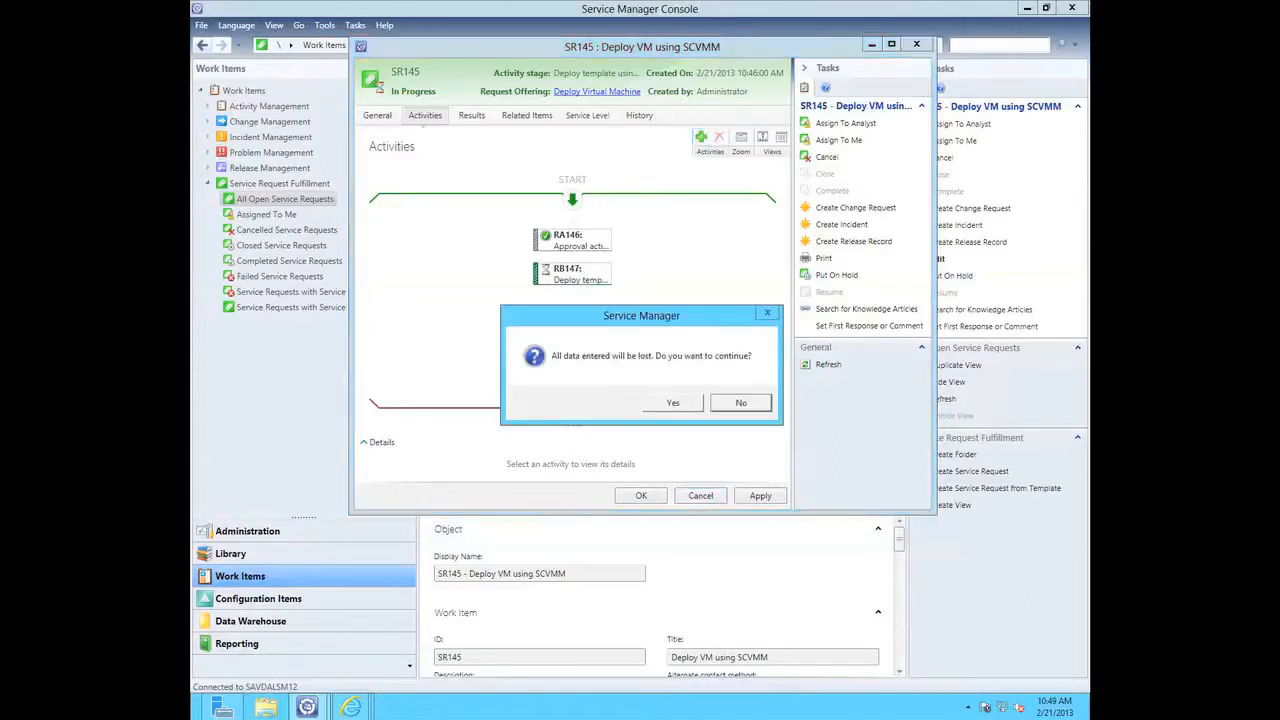
pyautogui.click(673, 404)
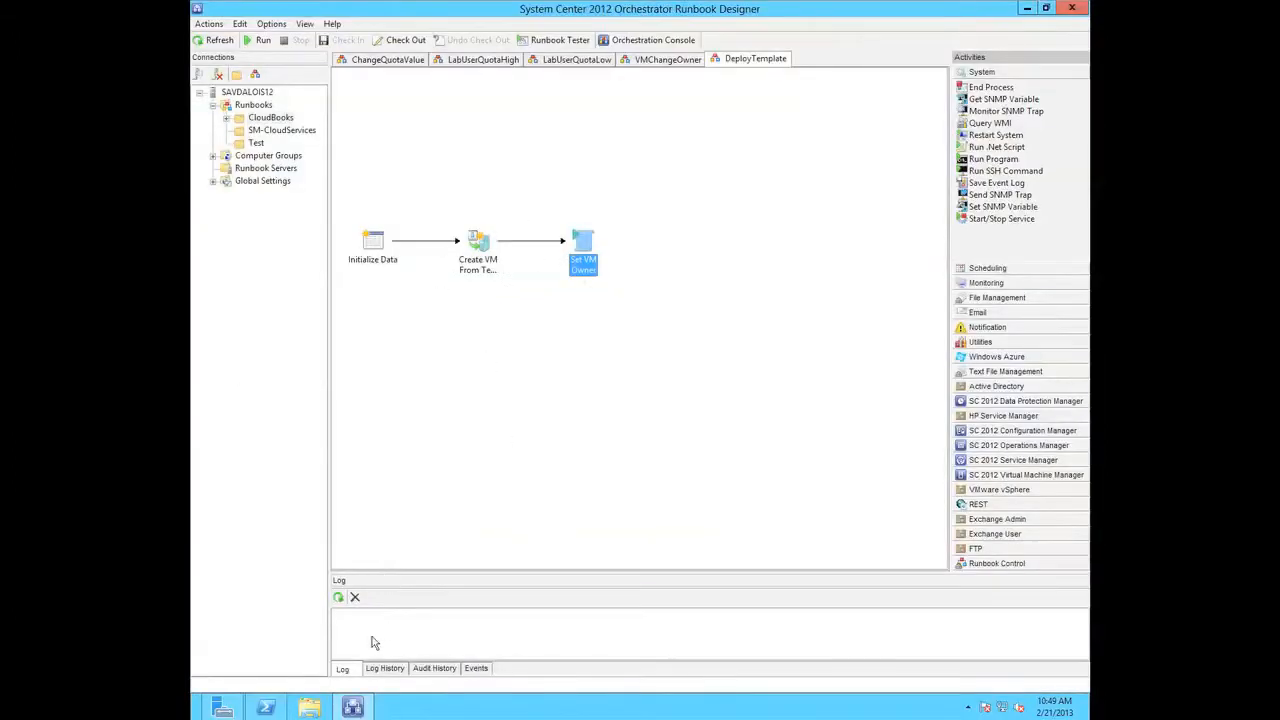
# Switch to Orchestrator Runbook Designer and check the DeployTemplate runbook's log history and audit history
pyautogui.click(383, 668)
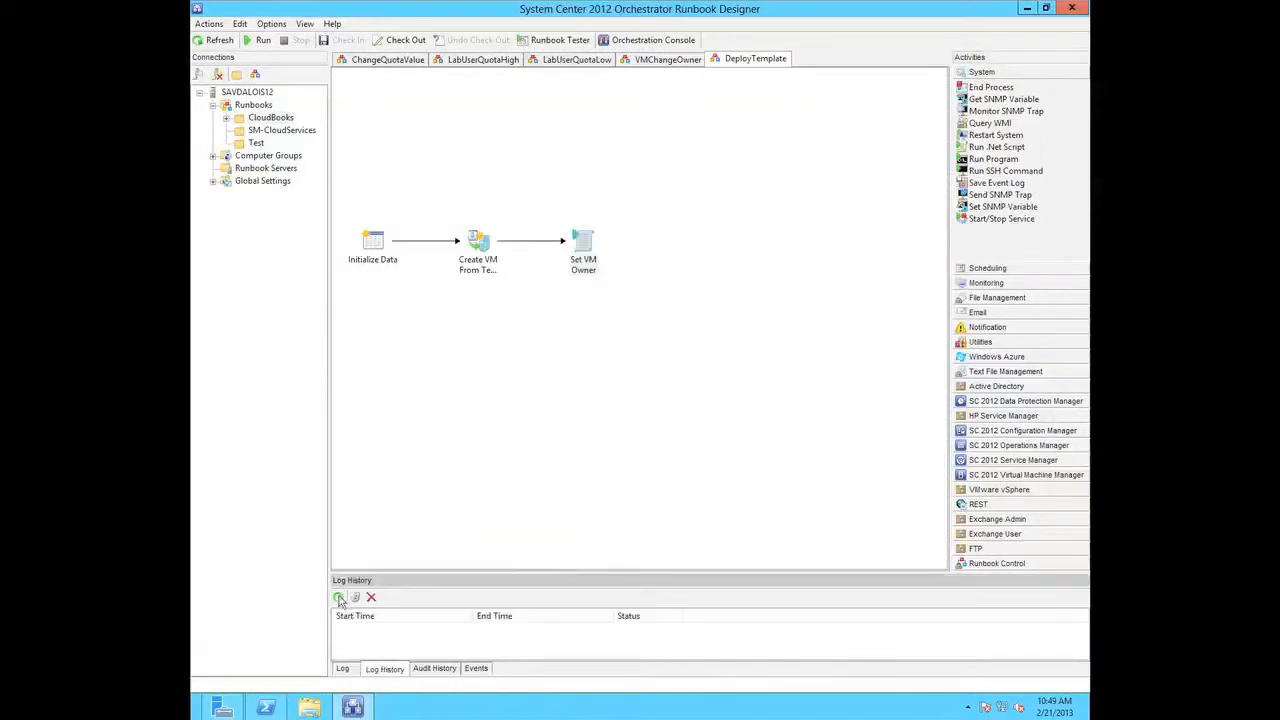
pyautogui.click(430, 670)
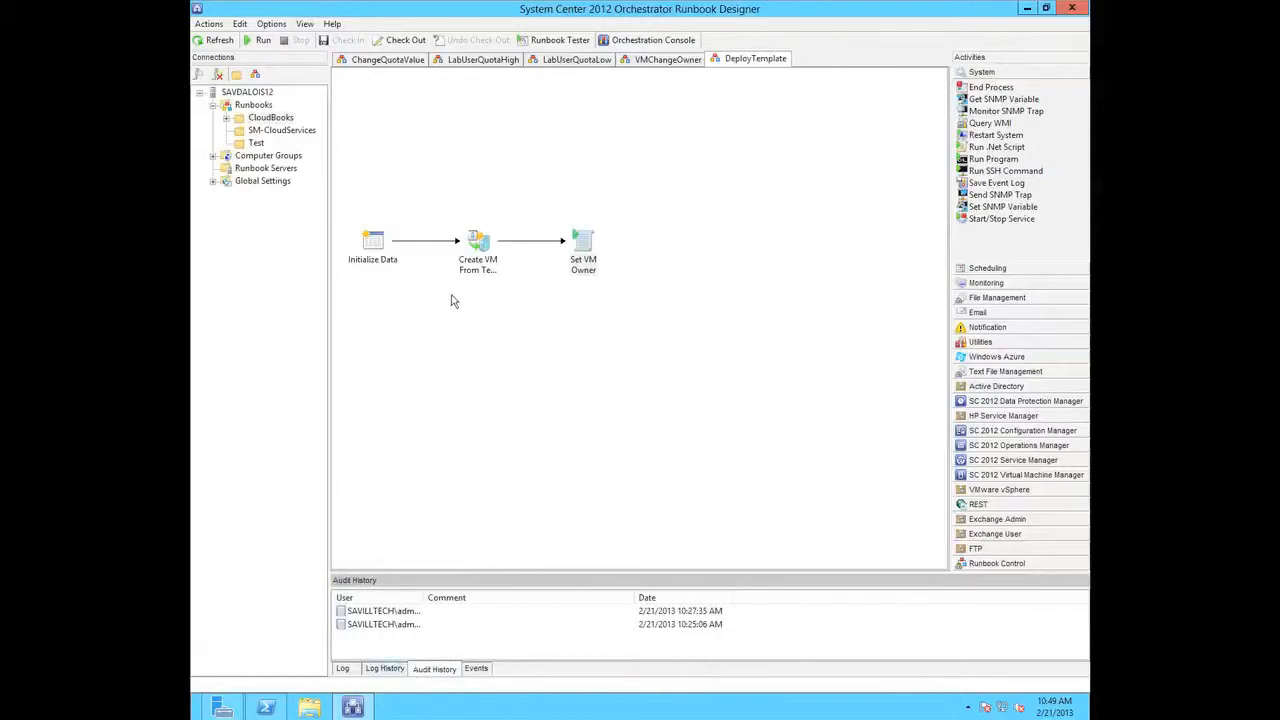
pyautogui.click(459, 261)
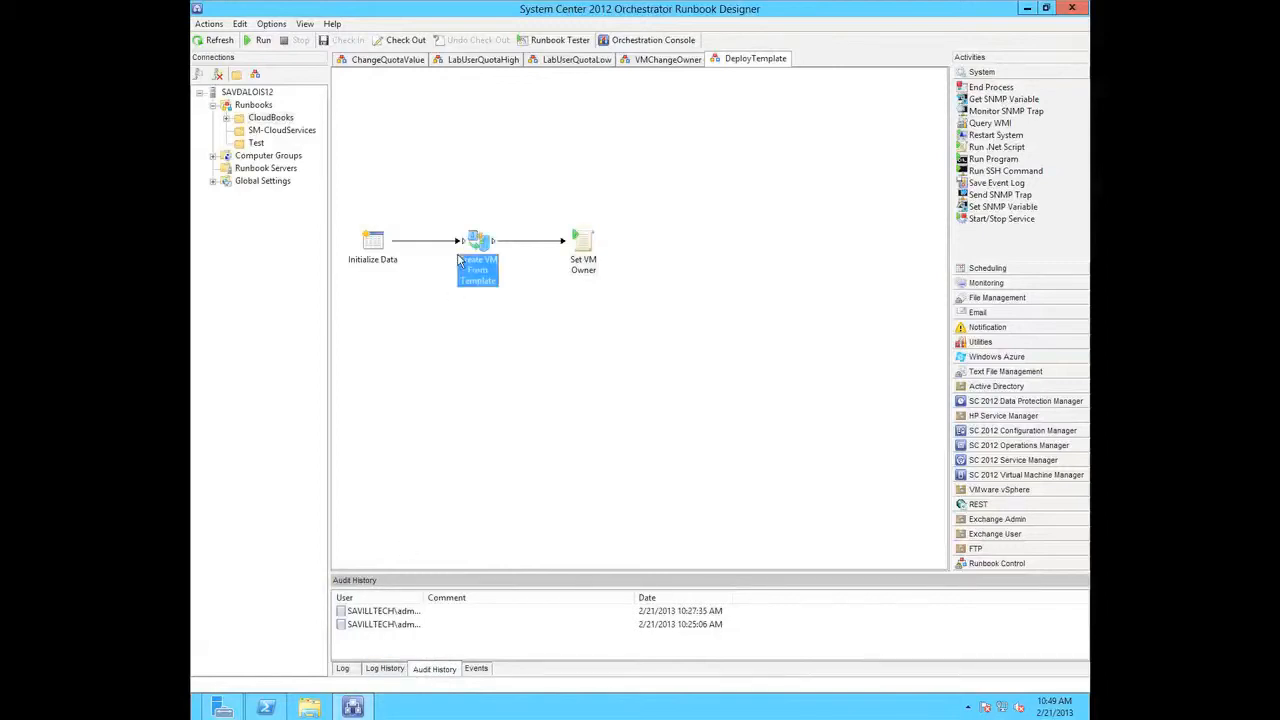
# Follow the current DeployTemplate run in an enlarged, refreshed log, and check the test22 VM in Virtual Machine Manager
pyautogui.click(342, 668)
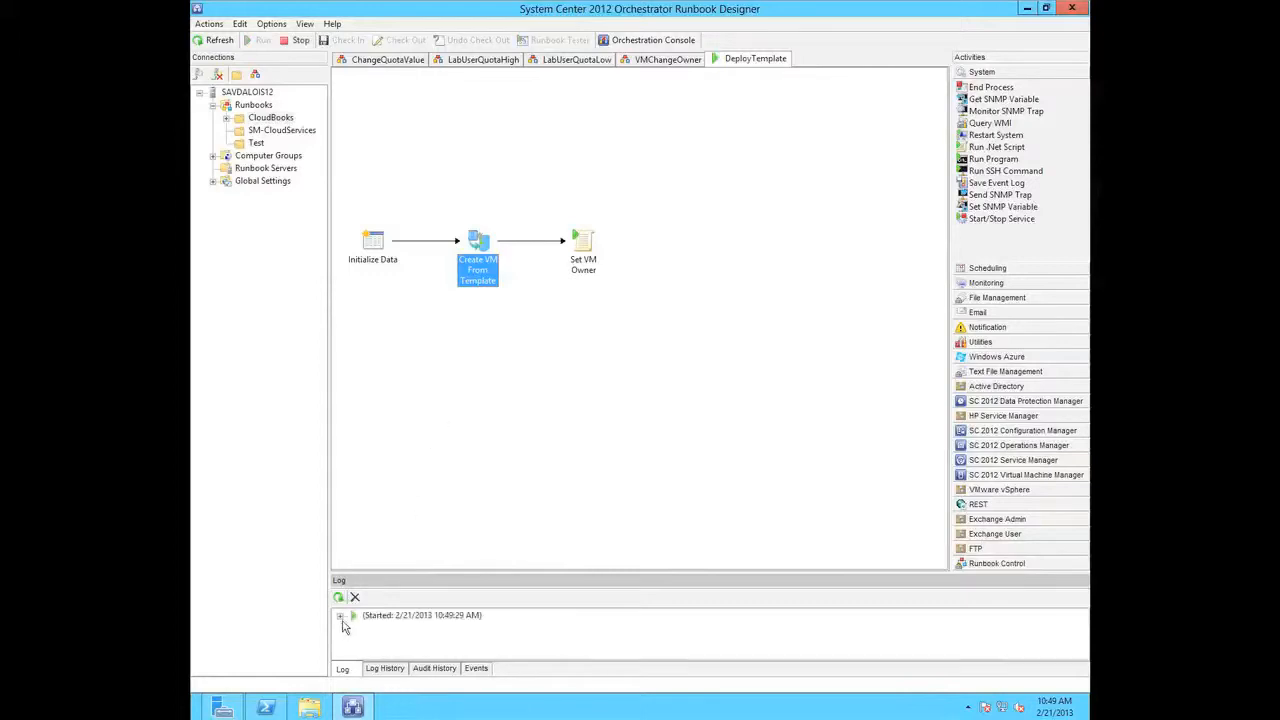
pyautogui.click(341, 616)
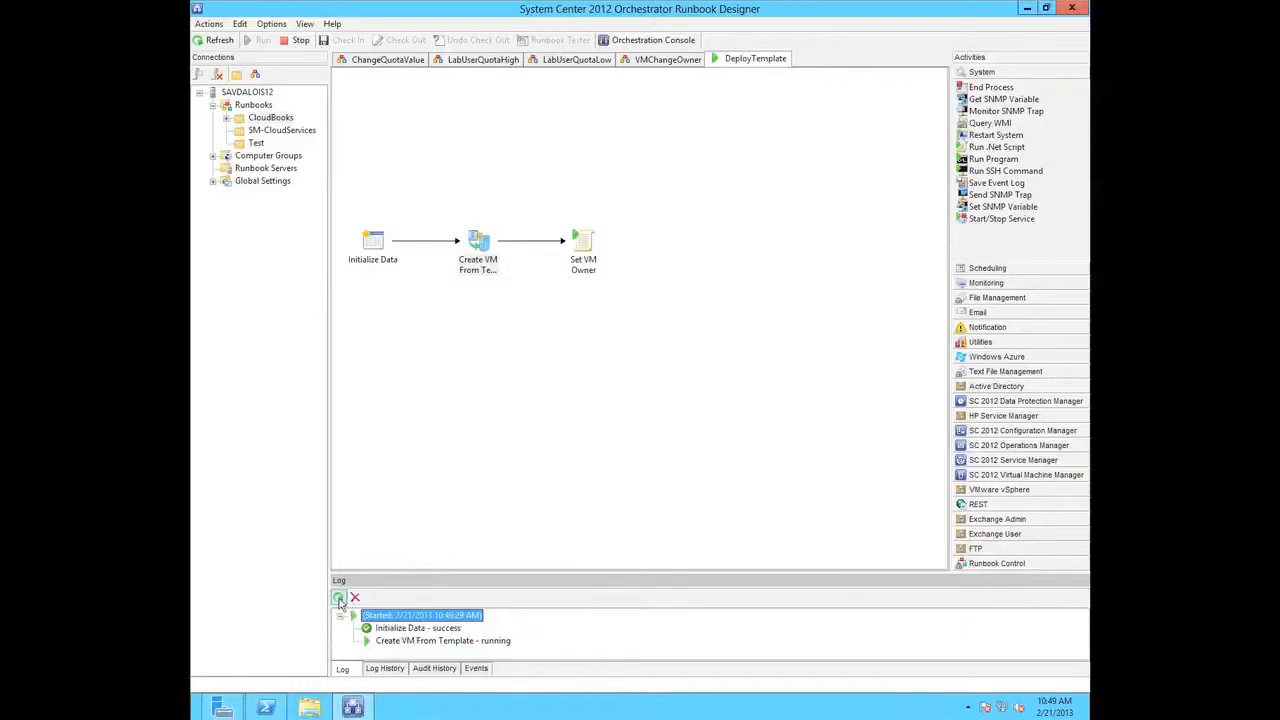
pyautogui.moveTo(432, 572); pyautogui.dragTo(430, 520)
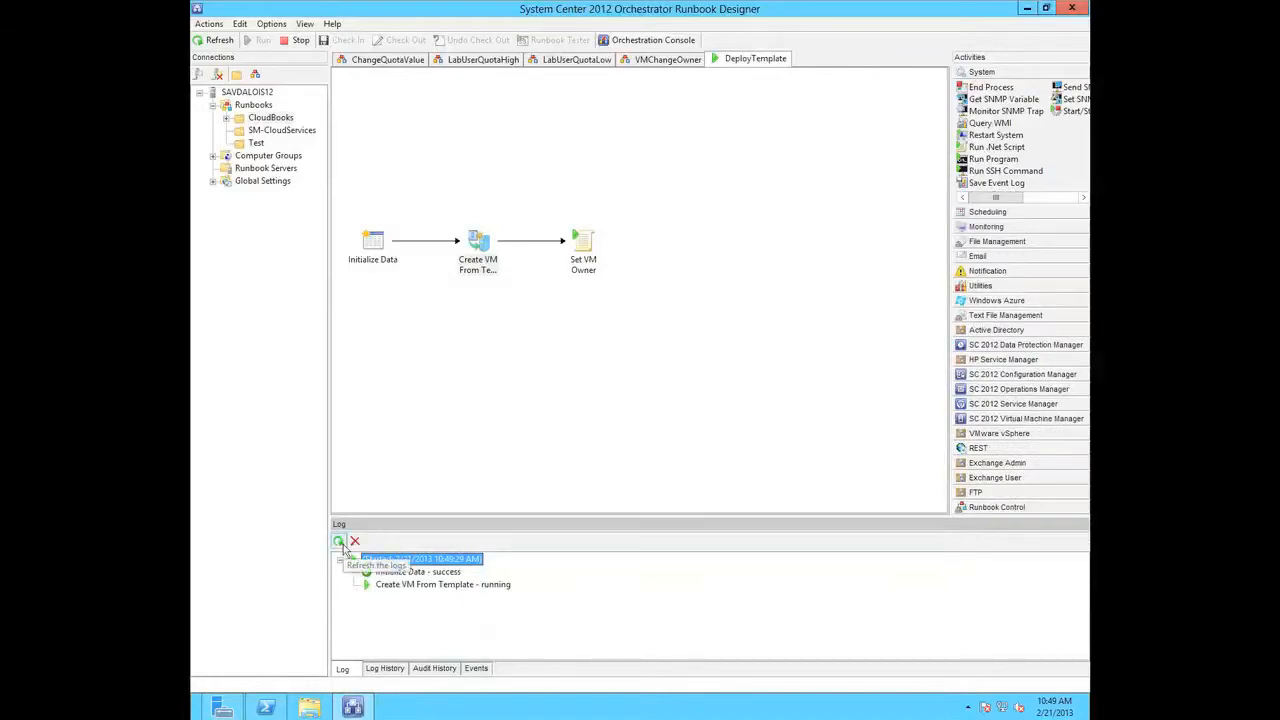
pyautogui.click(339, 541)
pyautogui.click(395, 585)
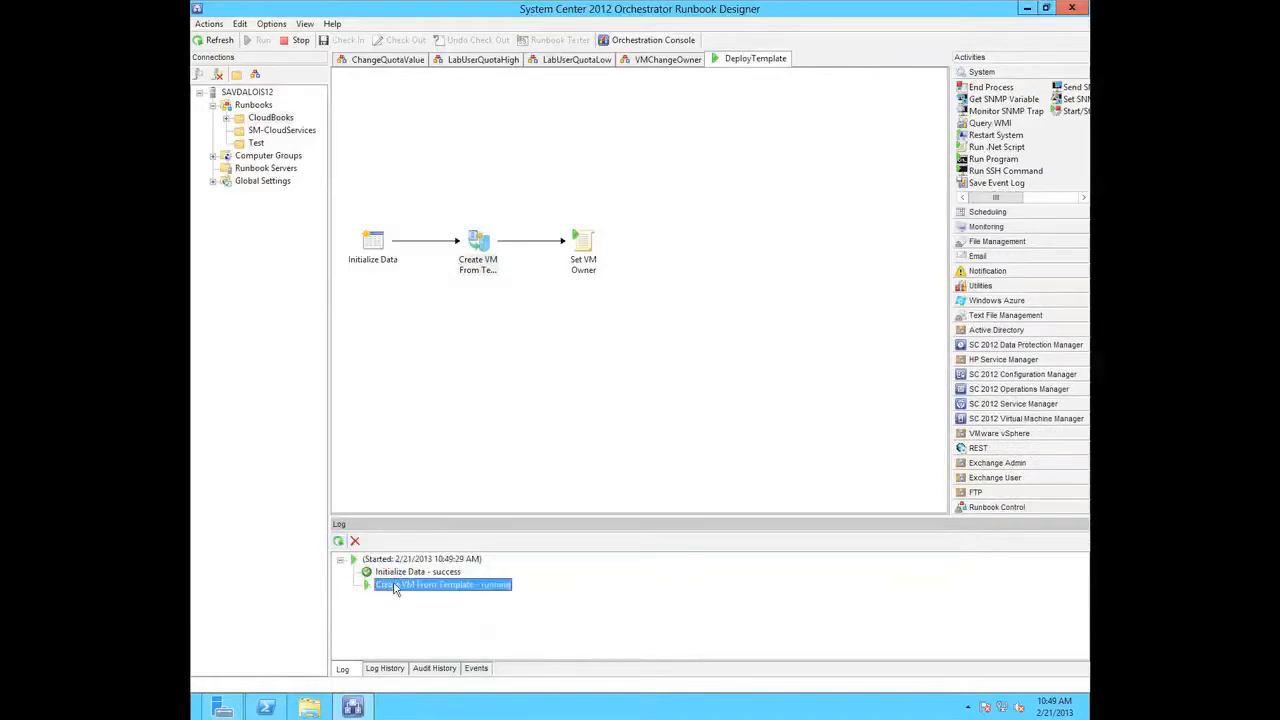
pyautogui.click(340, 545)
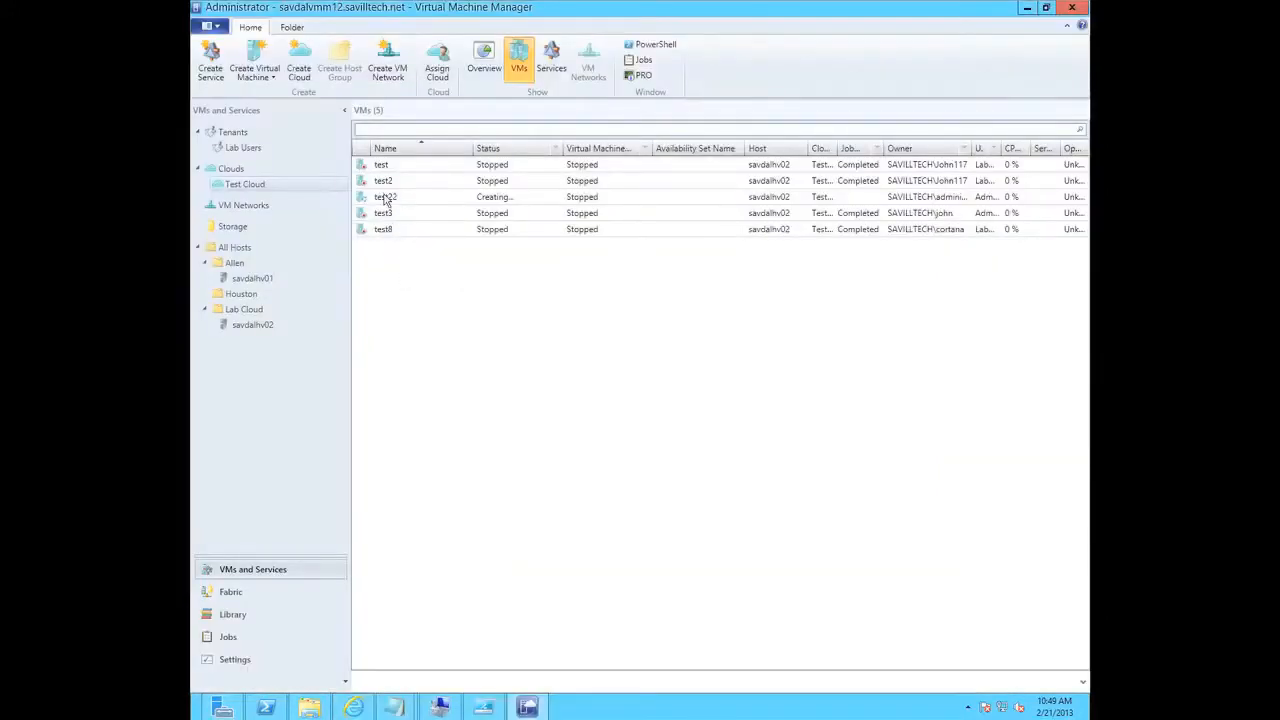
pyautogui.click(530, 205)
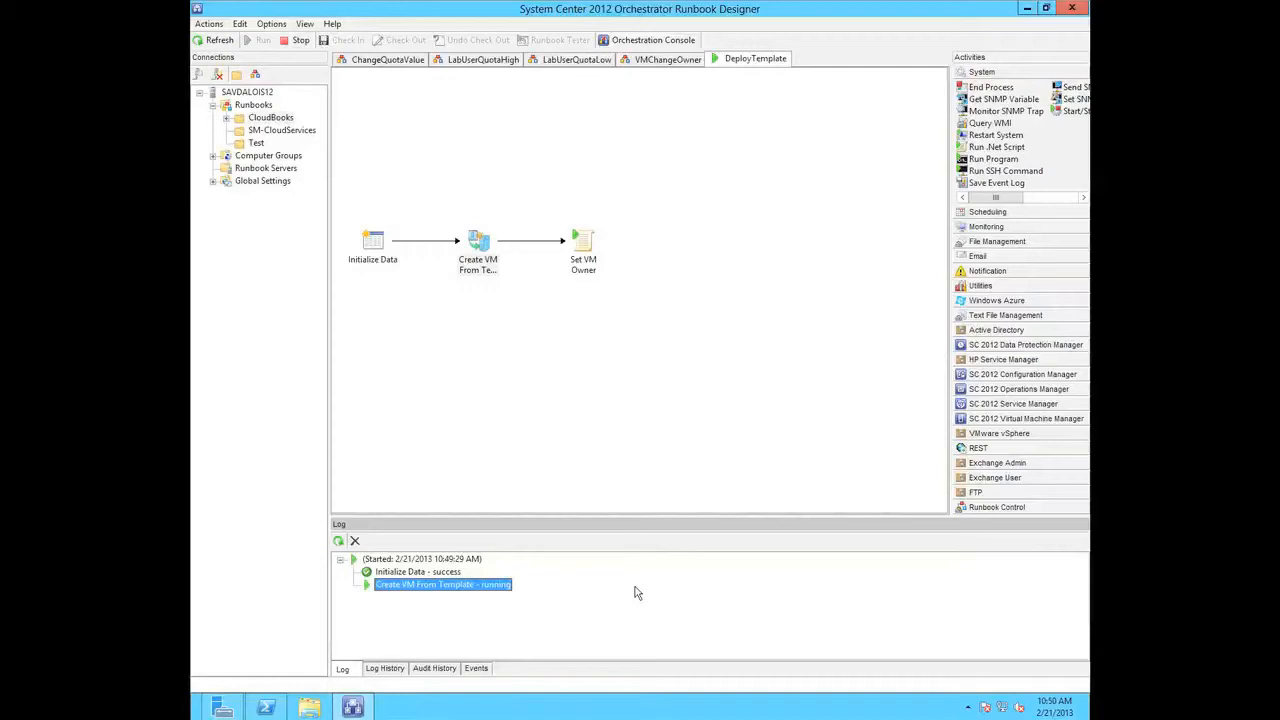
# Examine the activity details of the latest DeployTemplate run in Runbook Designer, and check test22's owner in Virtual Machine Manager
pyautogui.click(339, 543)
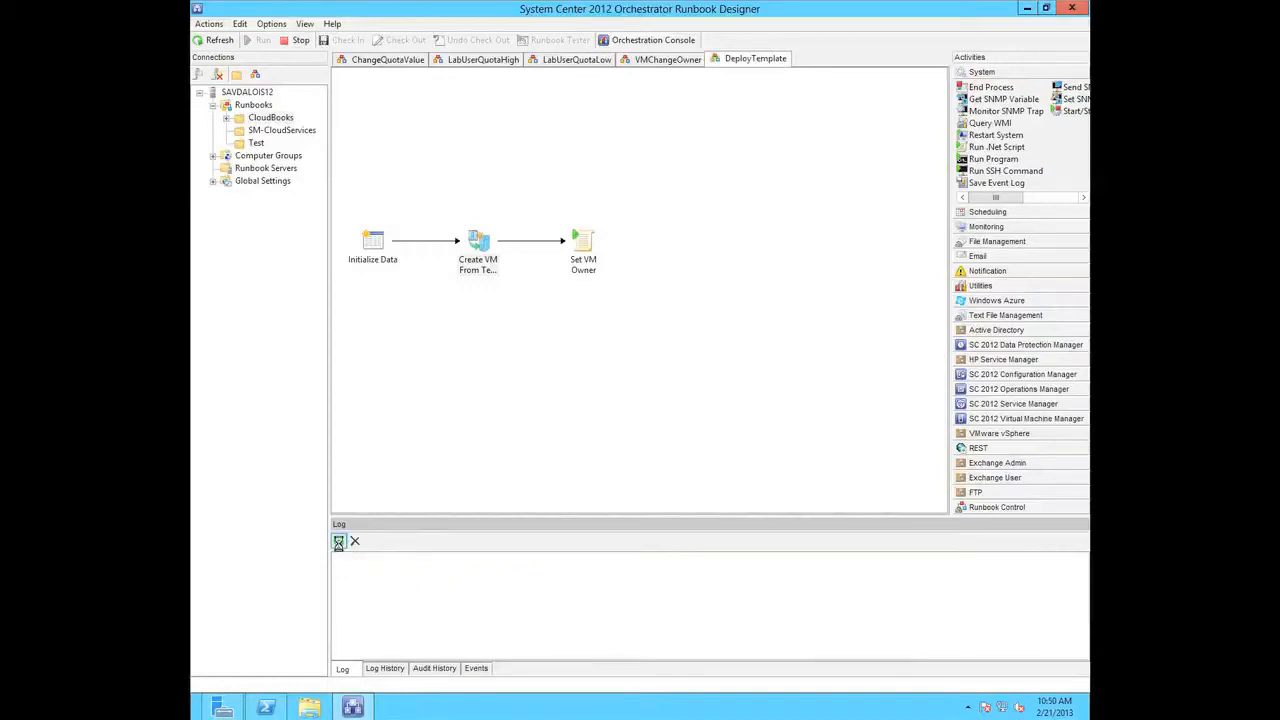
pyautogui.click(380, 670)
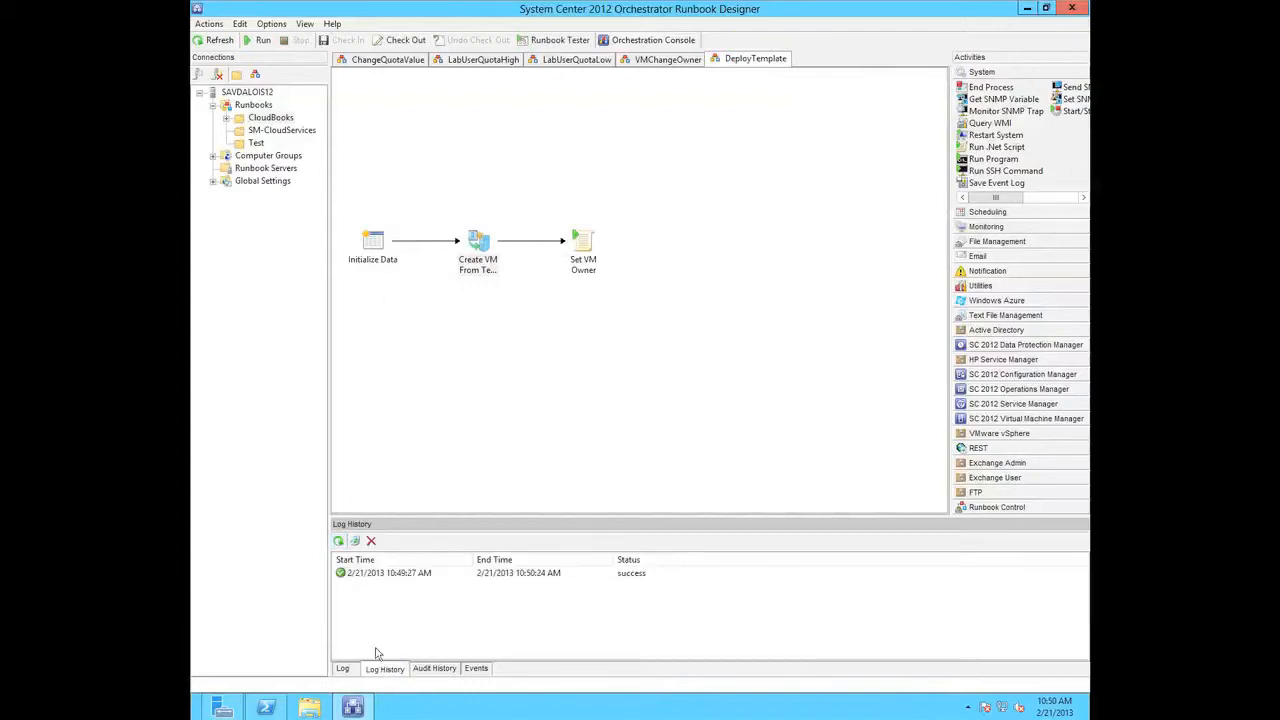
pyautogui.click(474, 578)
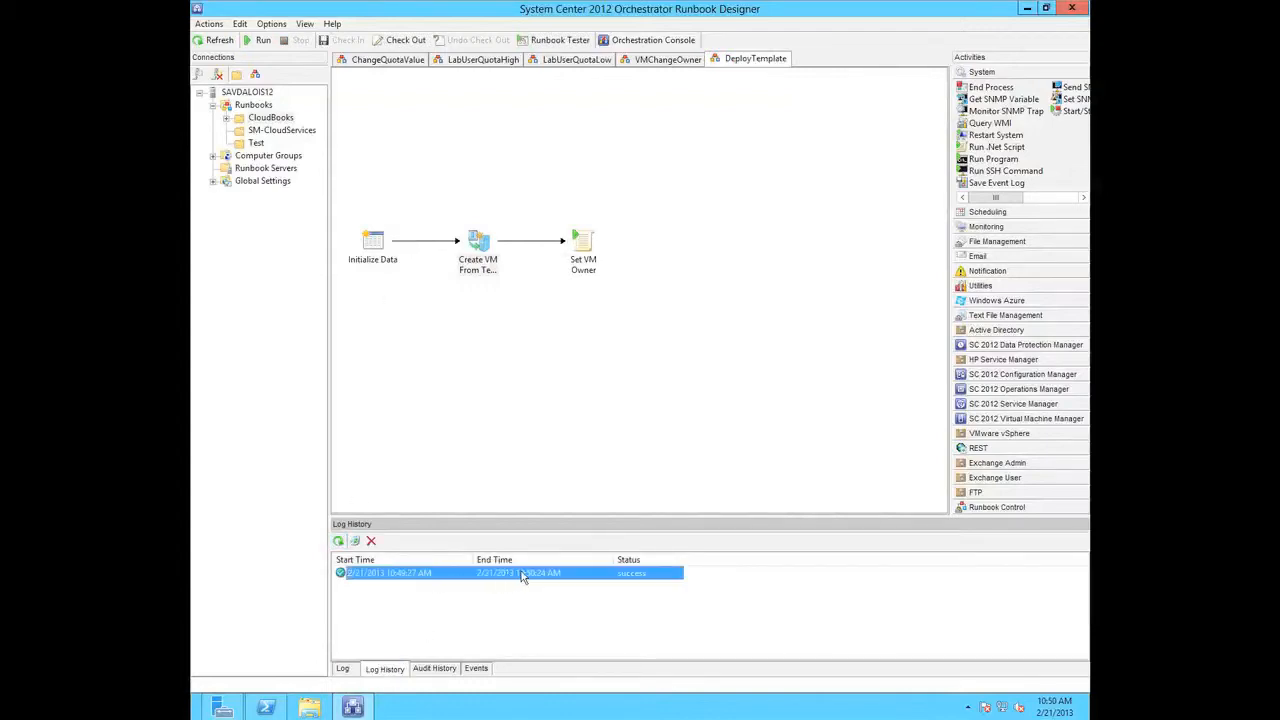
pyautogui.doubleClick(506, 578)
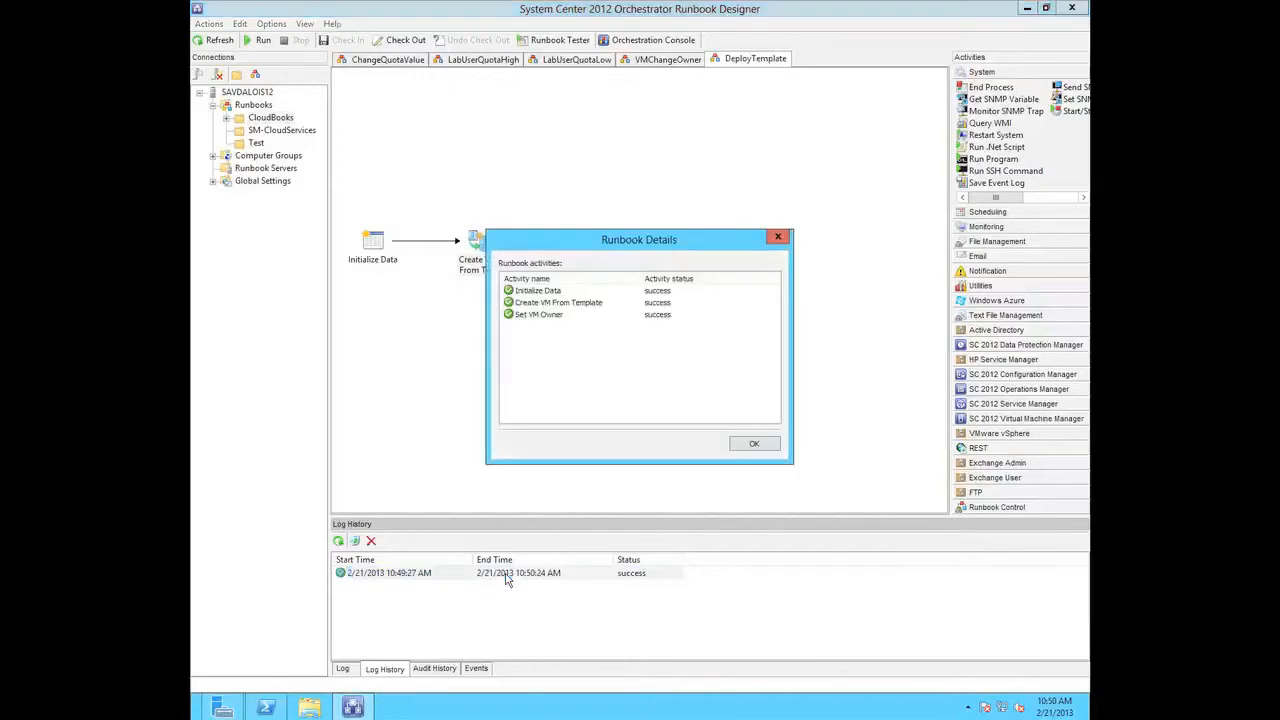
pyautogui.click(752, 444)
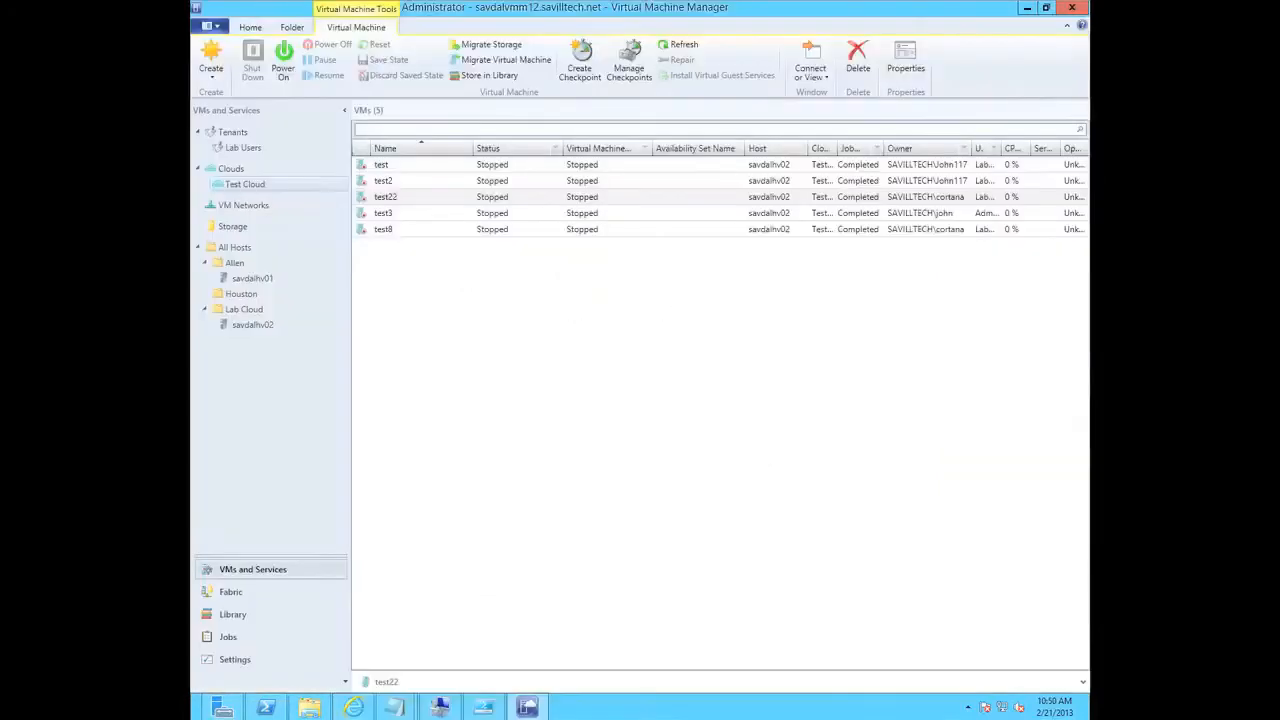
pyautogui.click(945, 199)
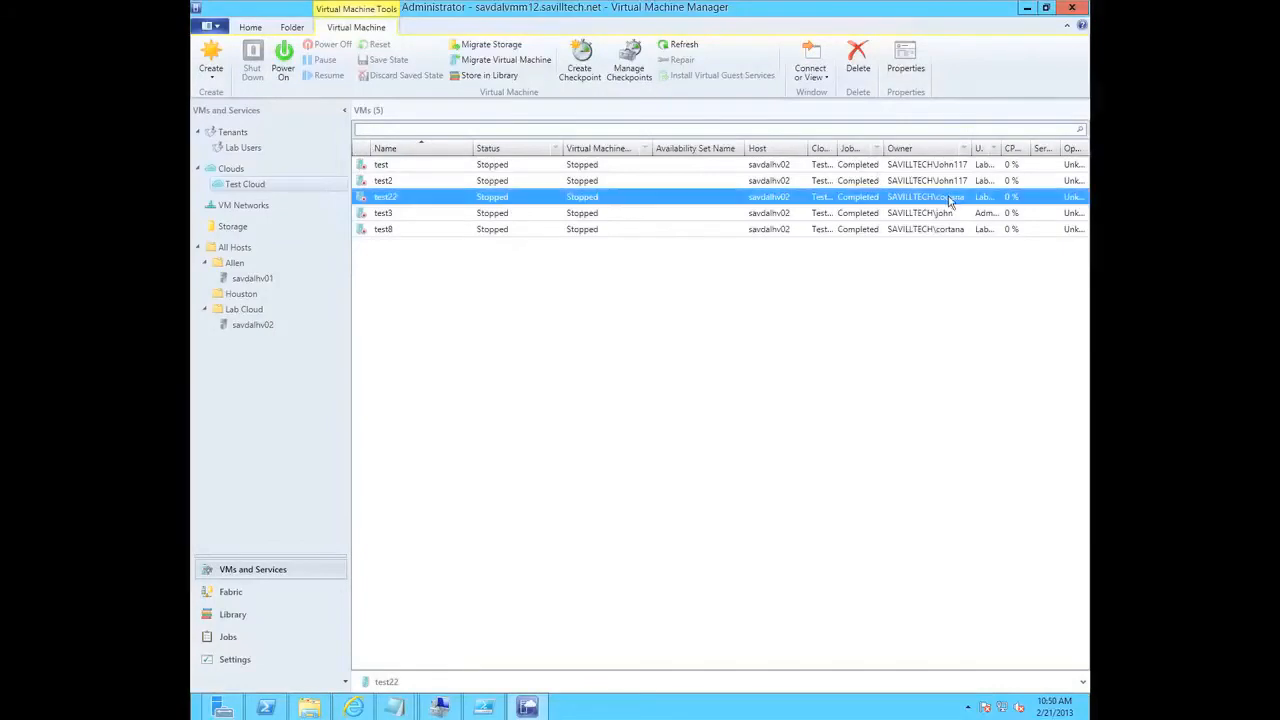